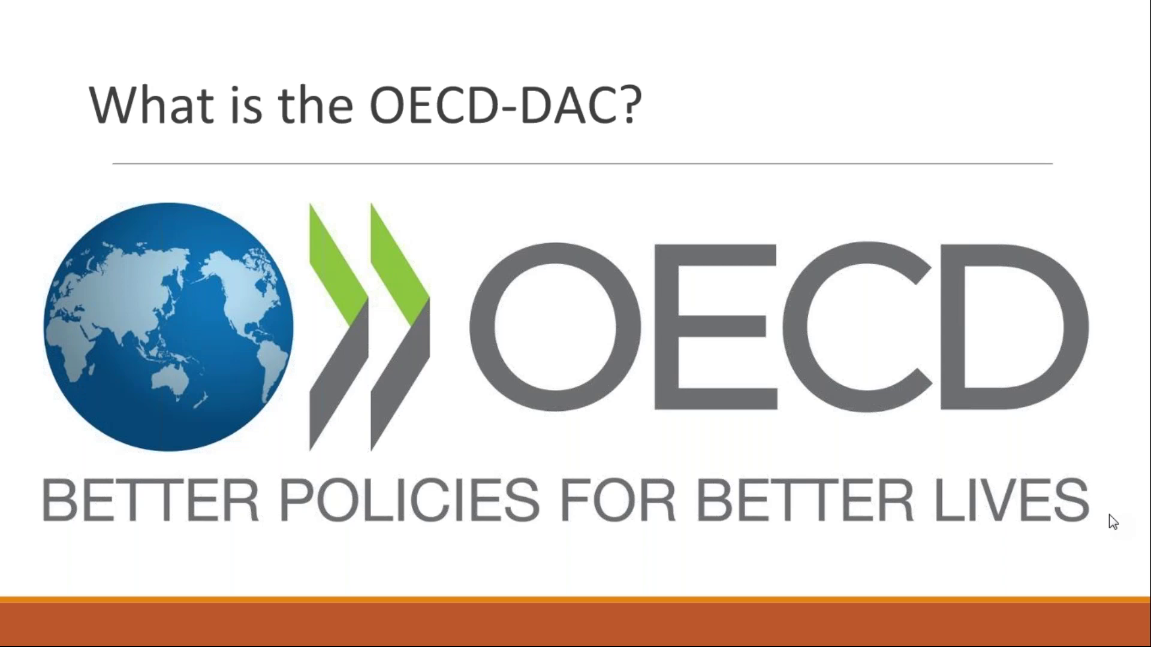
Advance to the CRS Spreadsheet slide, exit the slideshow and switch to the Webinar CRS.xlsx workbook in Excel
left_click(1108, 514)
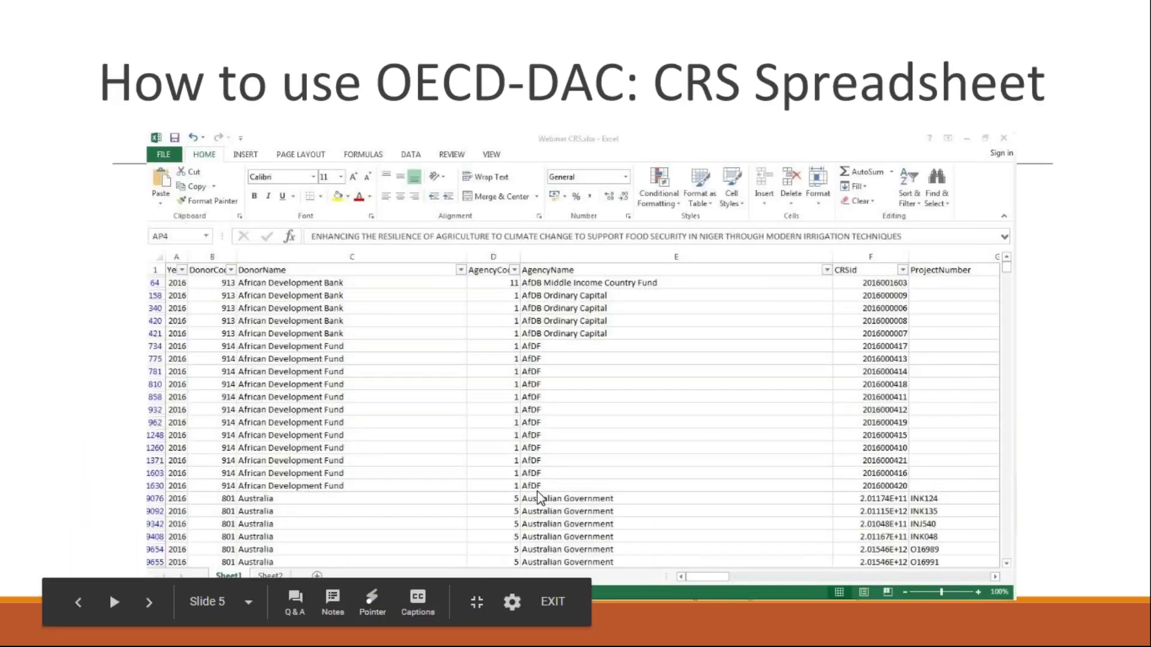
key("Escape")
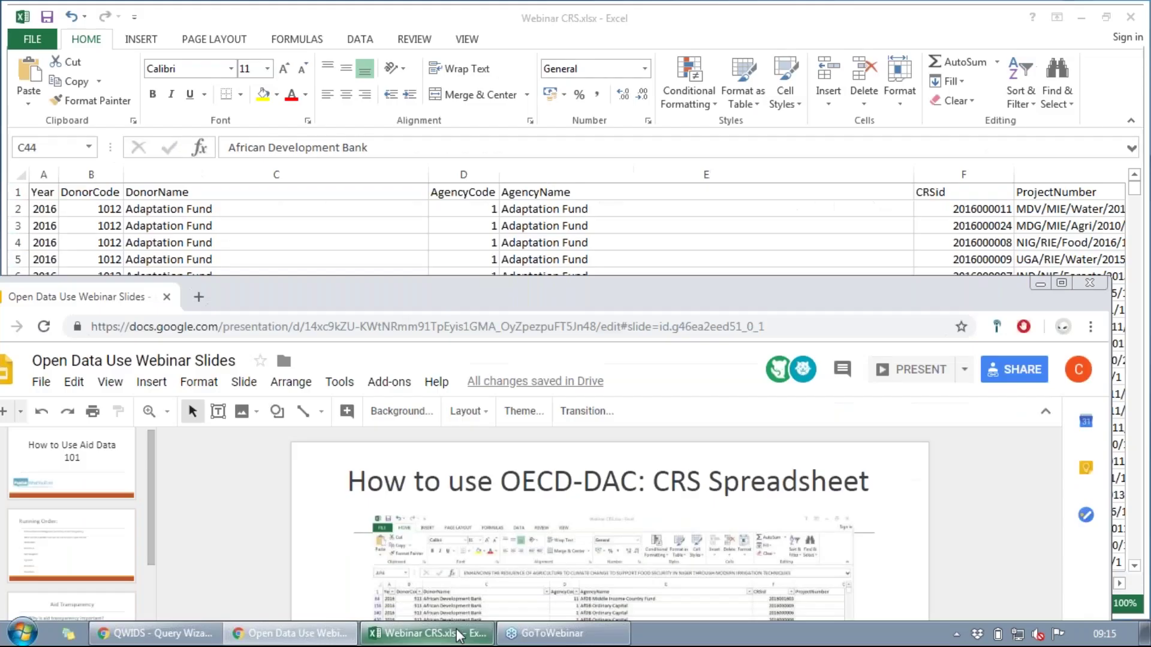
left_click(457, 634)
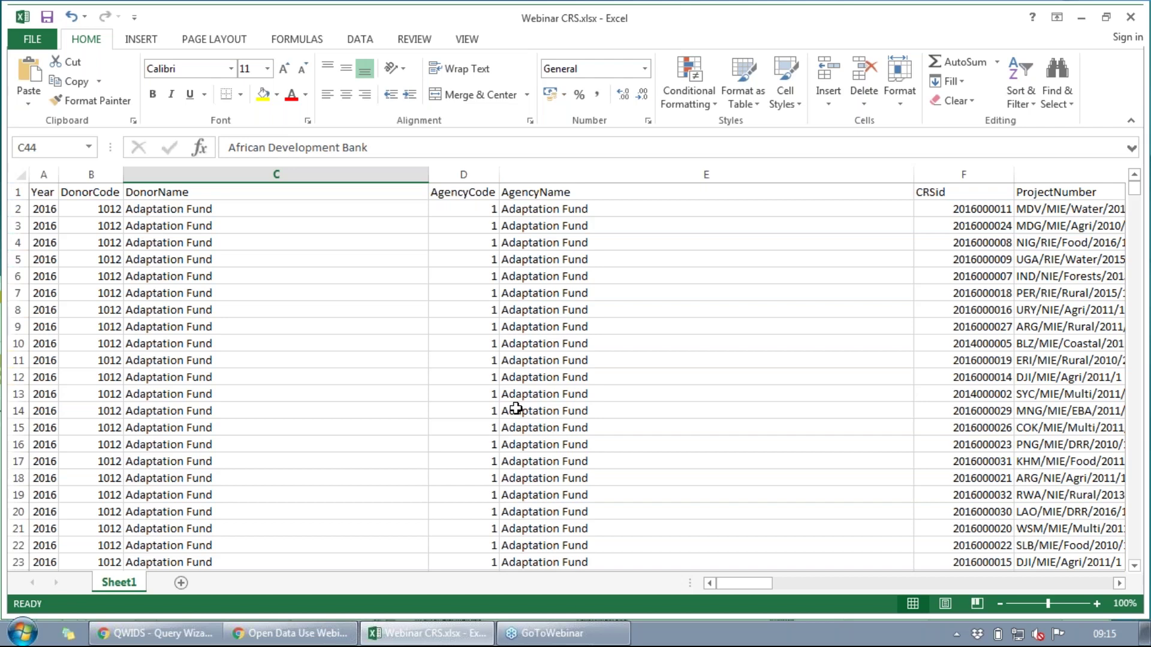
Create a PivotTable from all the data in Sheet1 on a new worksheet
left_click(22, 176)
left_click(144, 39)
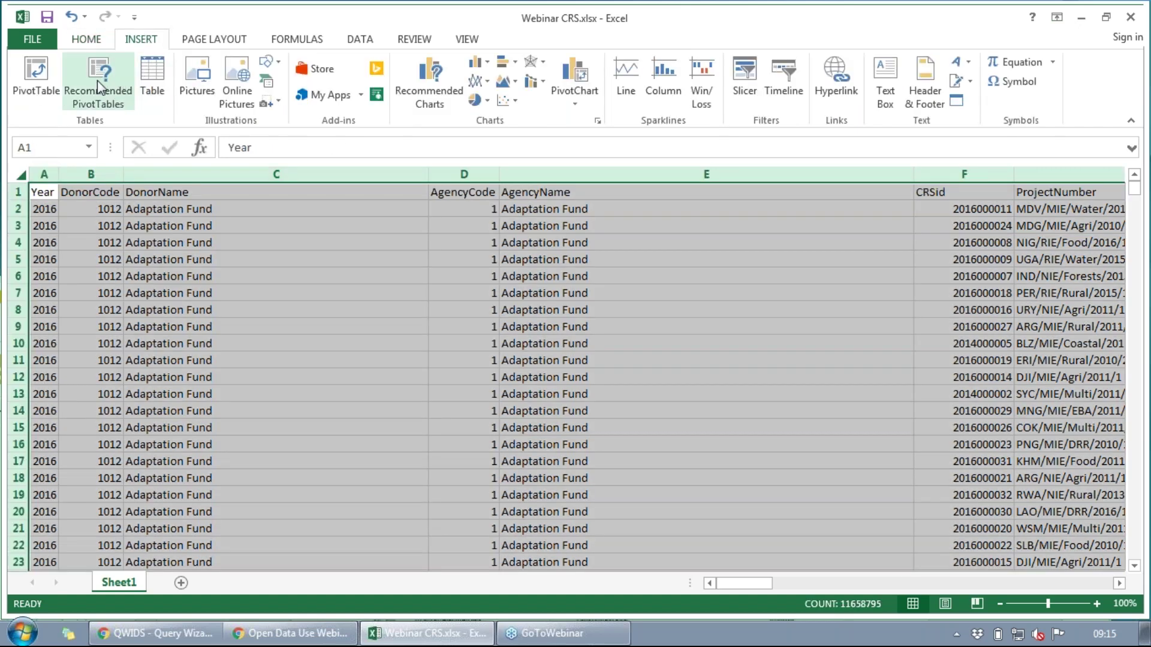
left_click(36, 75)
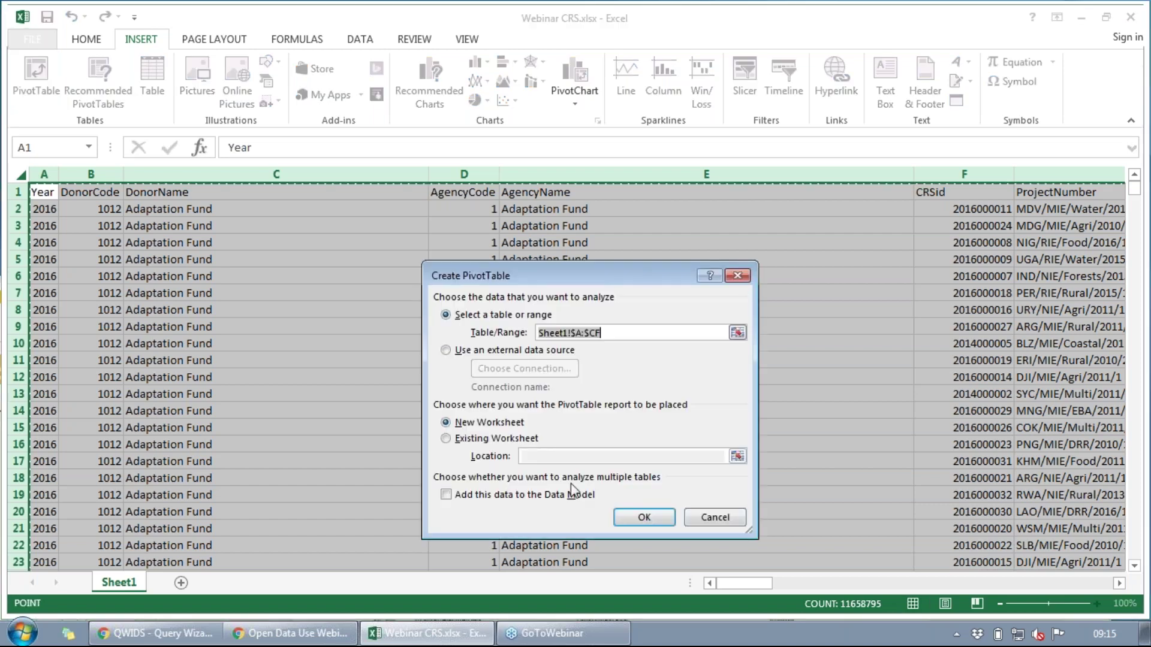
left_click(638, 517)
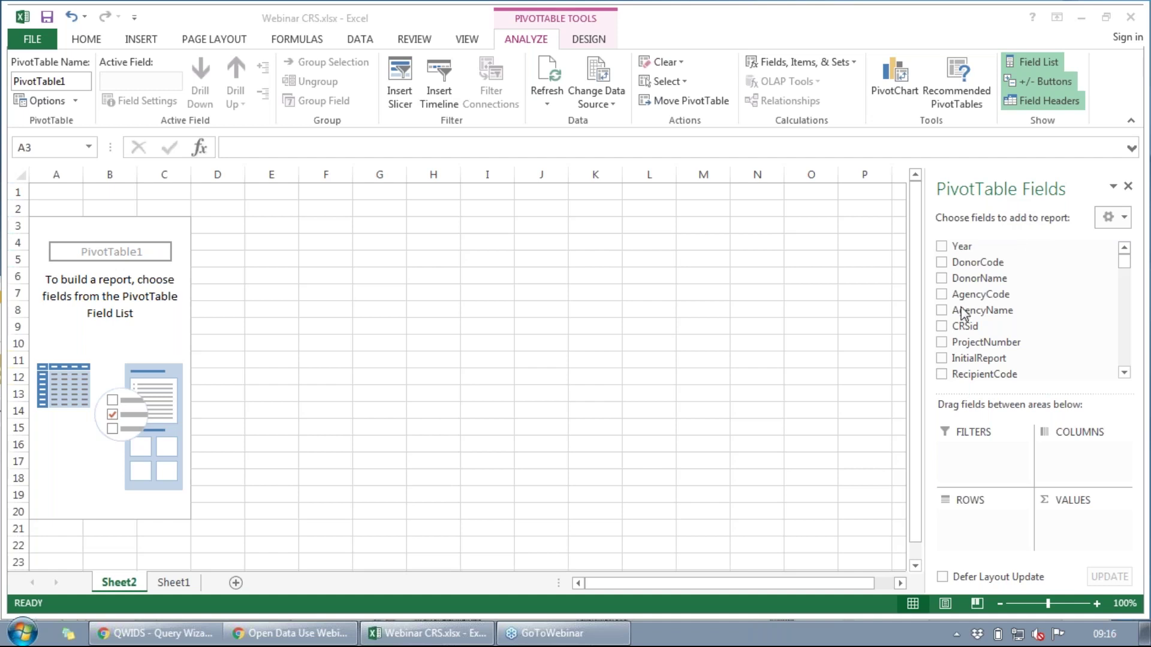
Add DonorName to the PivotTable's rows and usd_disbursement to its values
left_click(980, 281)
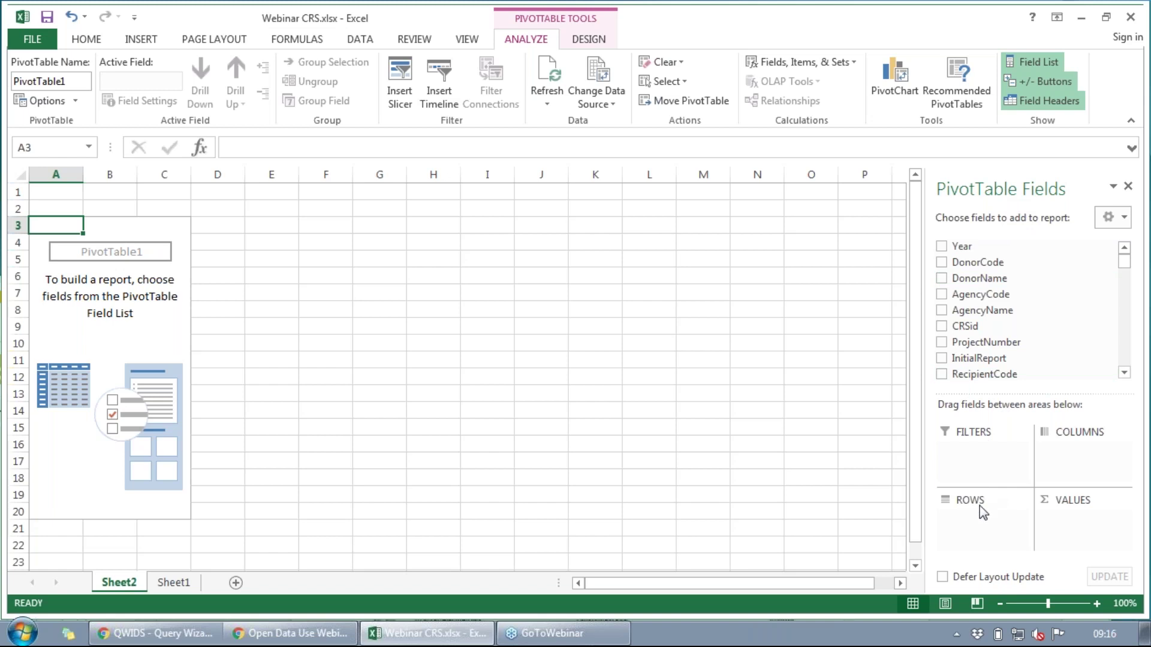
left_click_drag(983, 281, 974, 519)
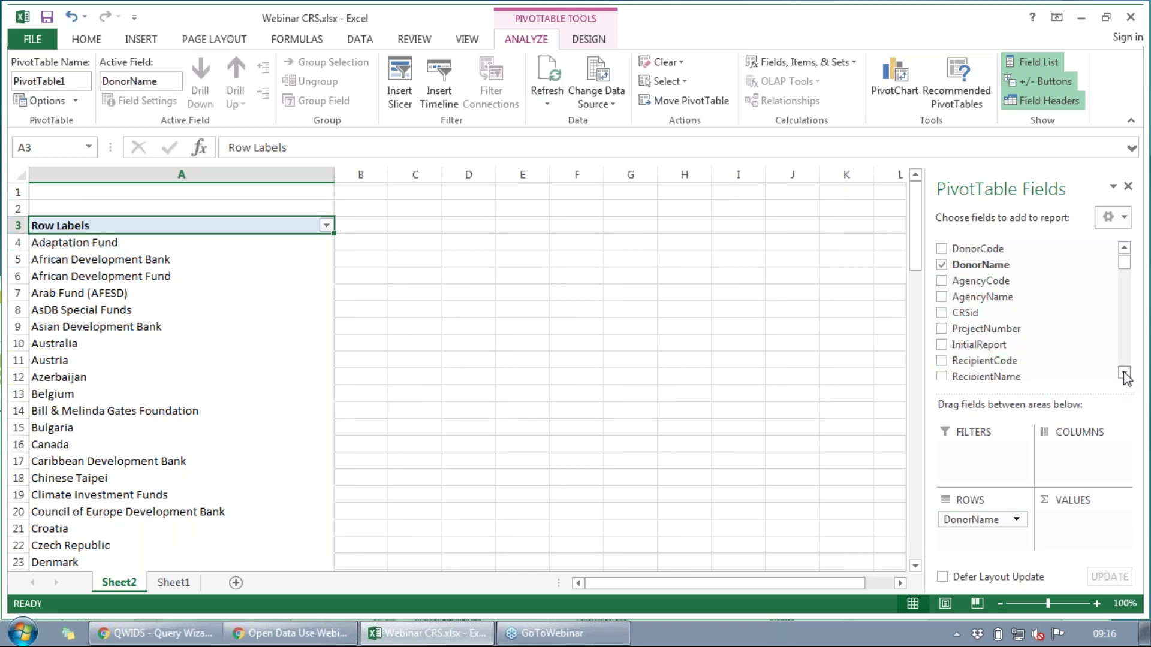
left_click_drag(1124, 376, 1123, 376)
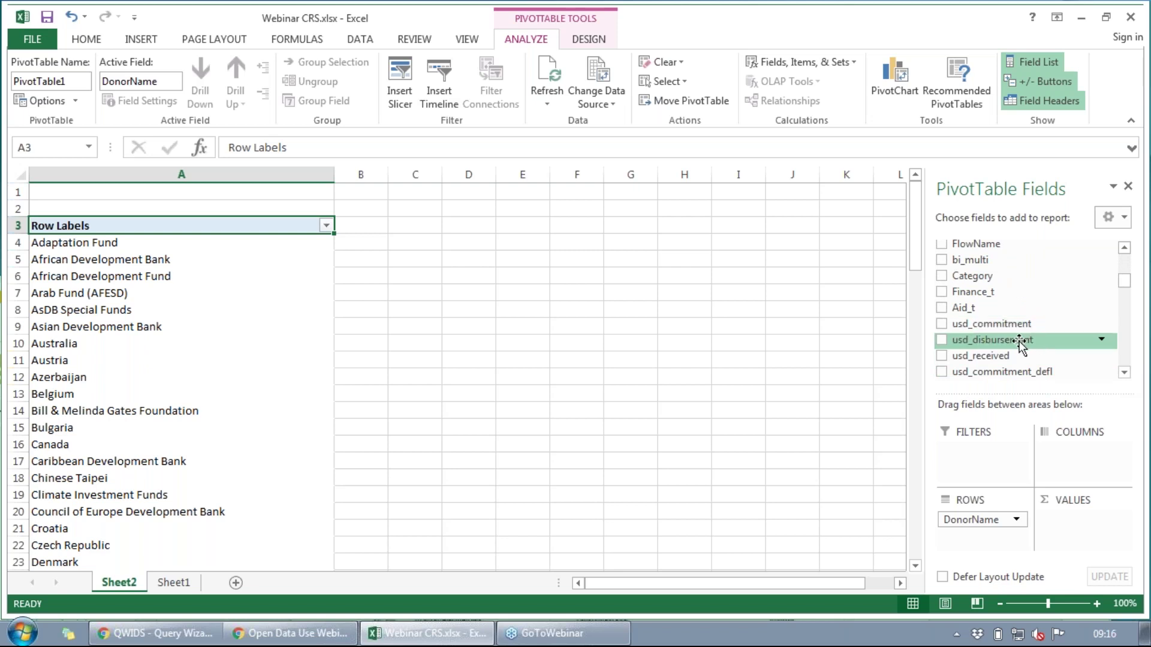
left_click_drag(1018, 341, 1072, 508)
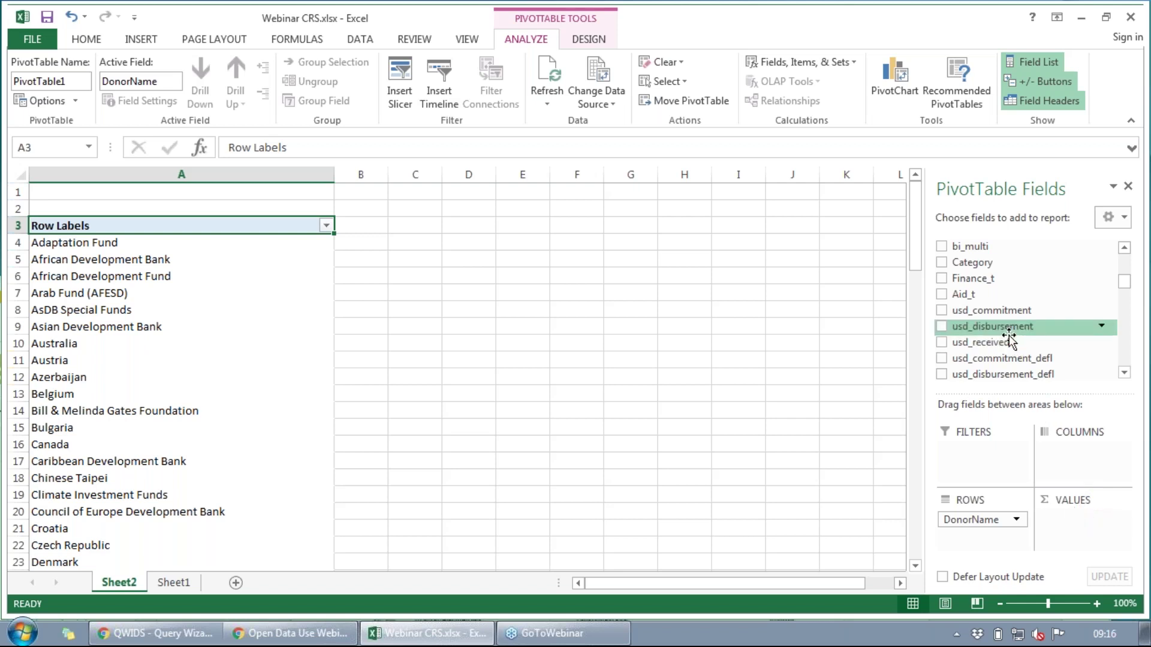
left_click_drag(1015, 374, 1026, 321)
left_click_drag(1003, 270, 1073, 521)
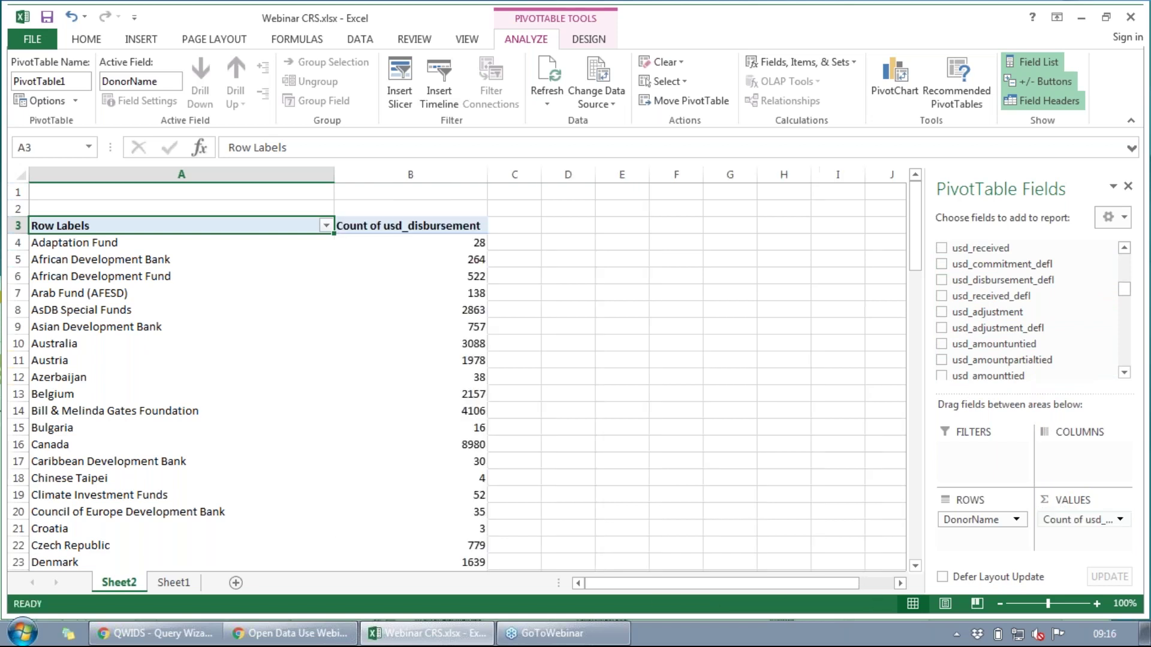
Set the usd_disbursement value field to summarize by Sum
left_click(1120, 520)
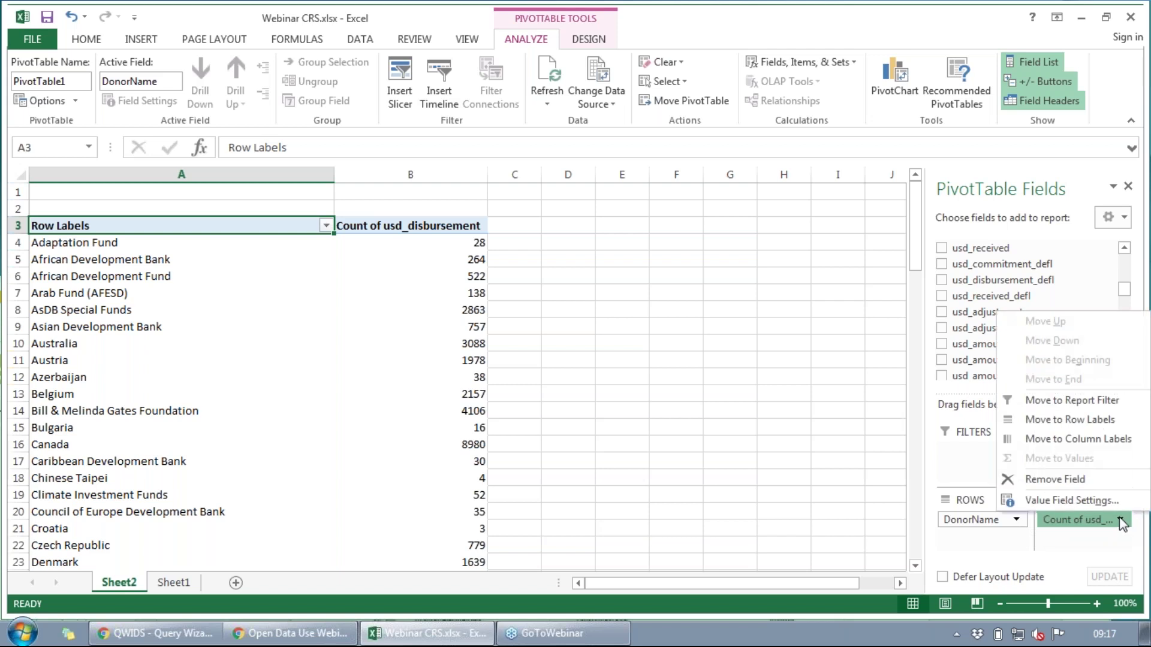
left_click(1075, 501)
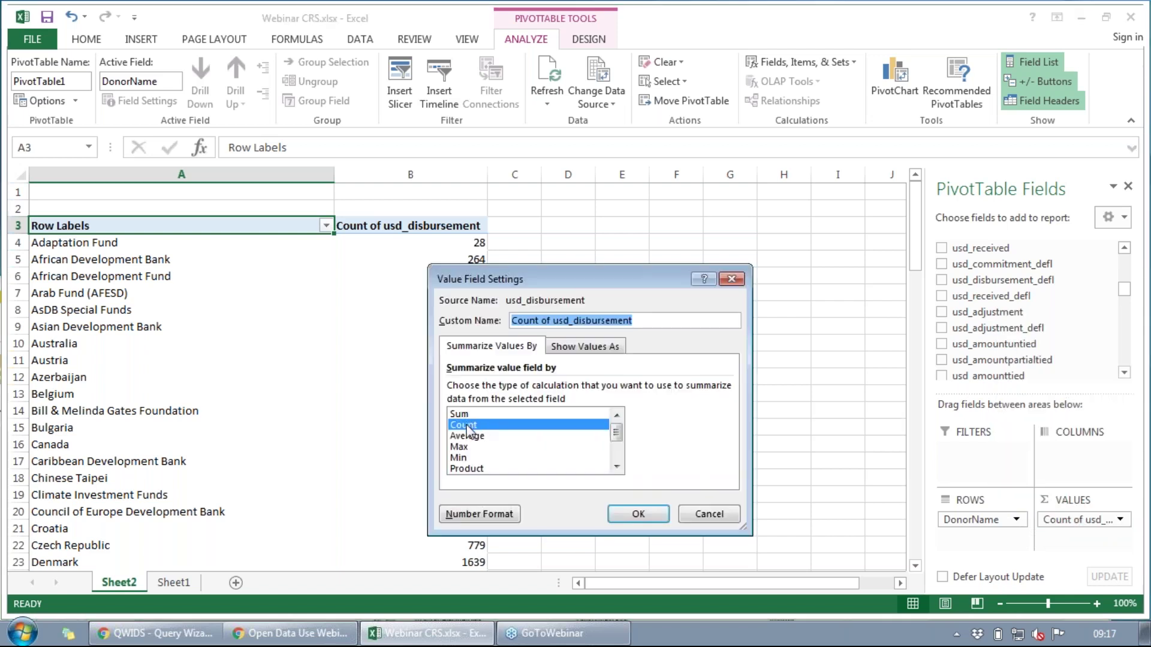
left_click(461, 414)
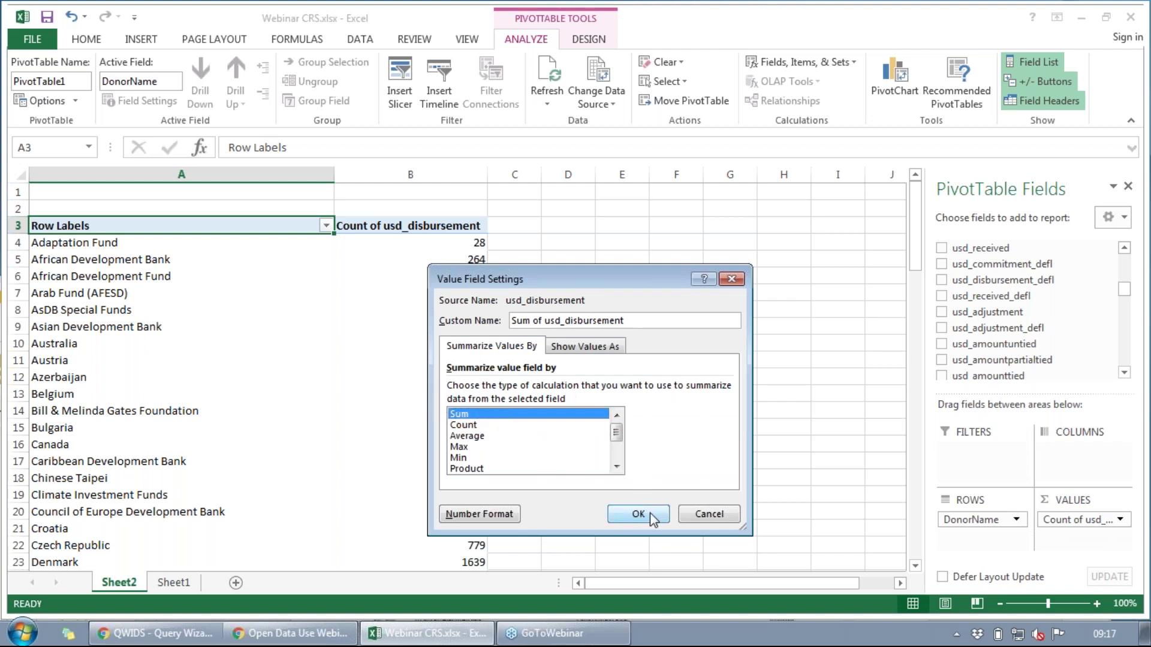
left_click(652, 515)
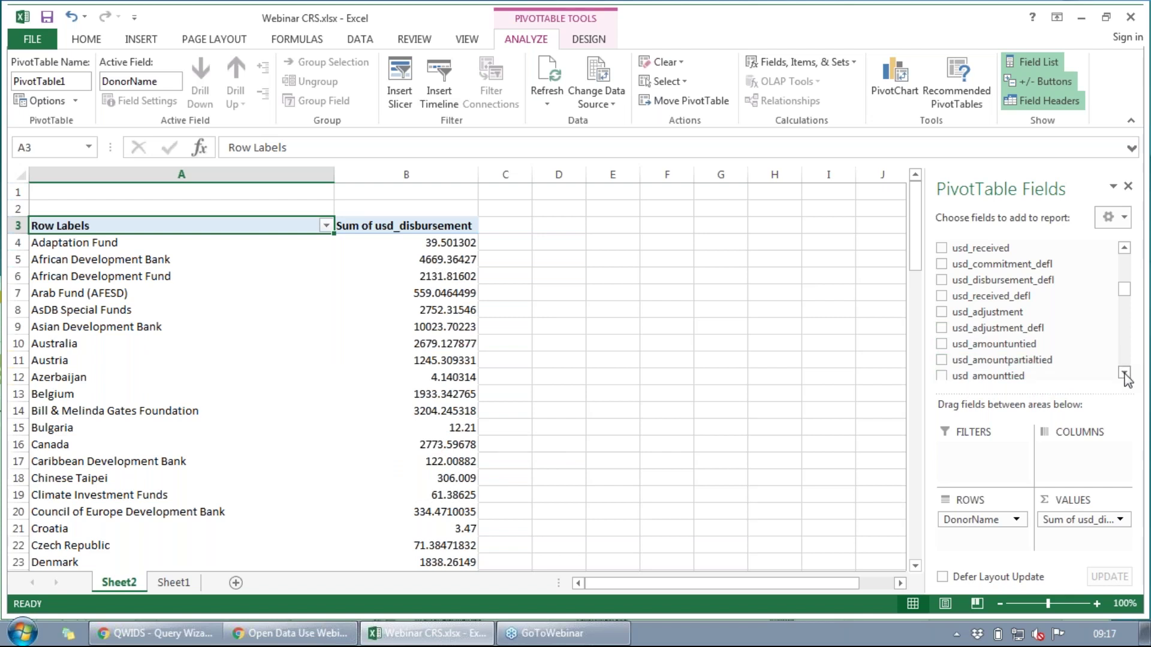
Add AgencyName to the PivotTable's rows above DonorName and look through the resulting agency groups
left_click(1125, 280)
left_click_drag(1125, 280, 1123, 249)
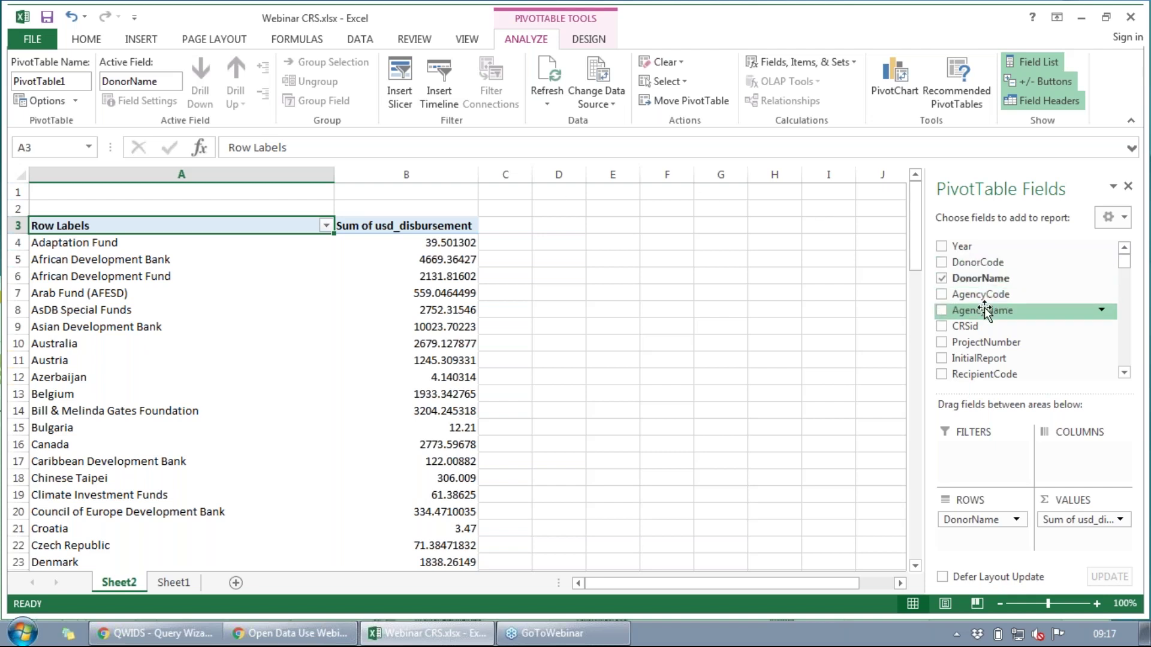
left_click_drag(983, 310, 982, 531)
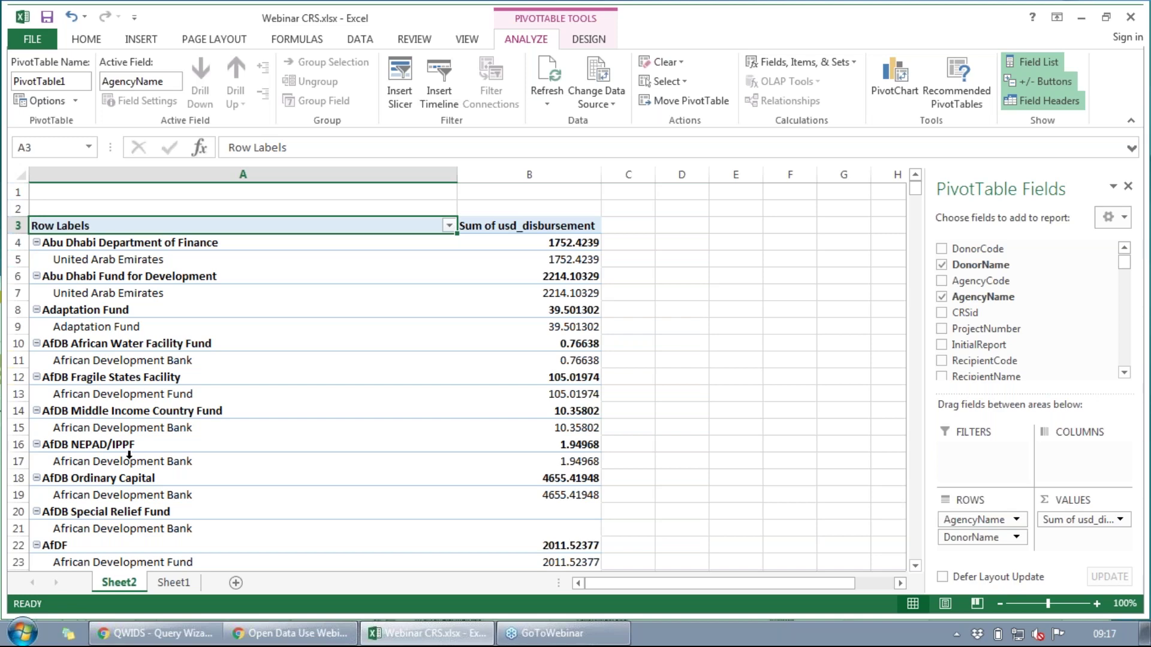
scroll(129, 455, "down", 20)
scroll(129, 455, "down", 9)
scroll(129, 456, "down", 1)
scroll(129, 455, "up", 9)
scroll(129, 455, "up", 20)
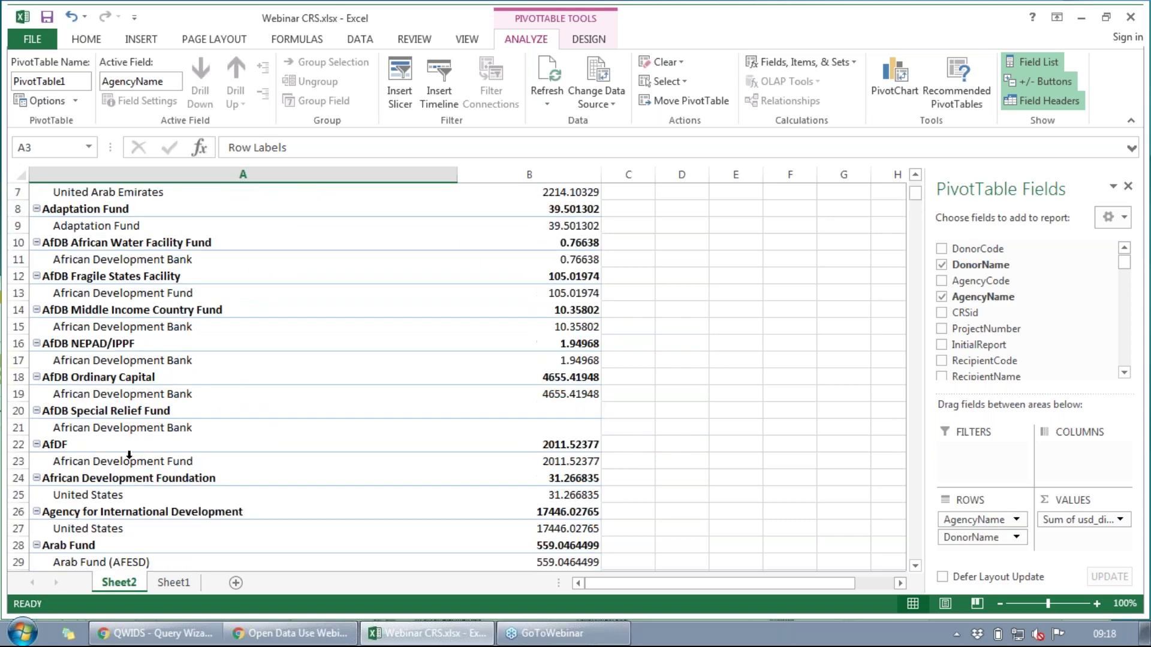
scroll(128, 455, "up", 2)
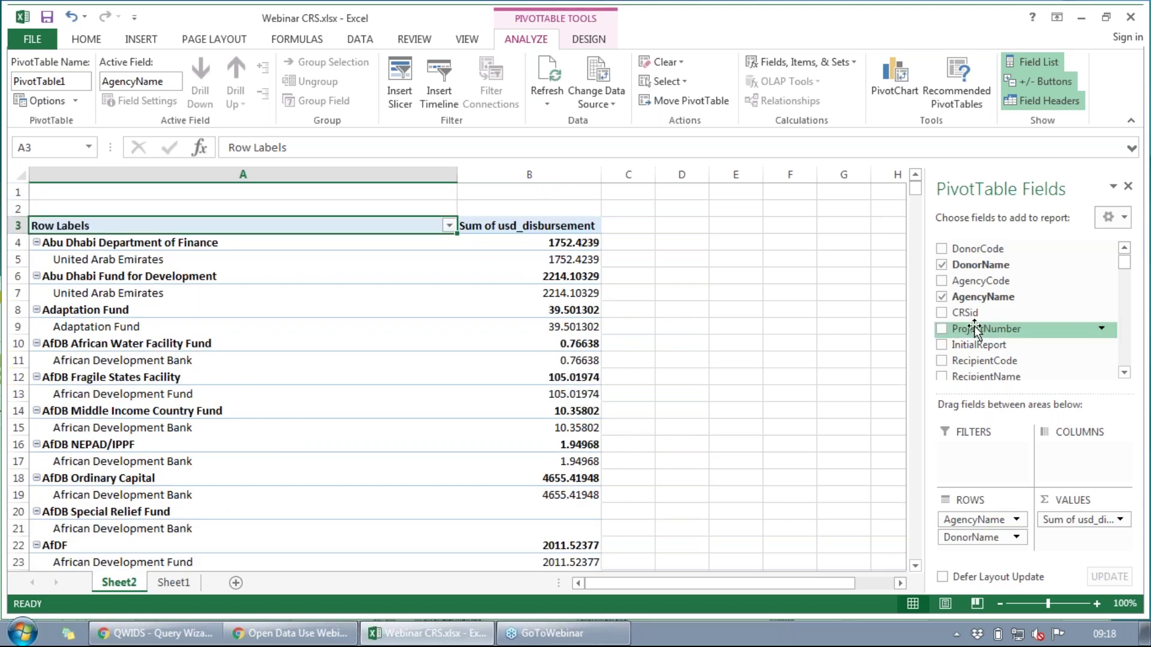
Add the Environment field as a report filter of the PivotTable
left_click(1124, 375)
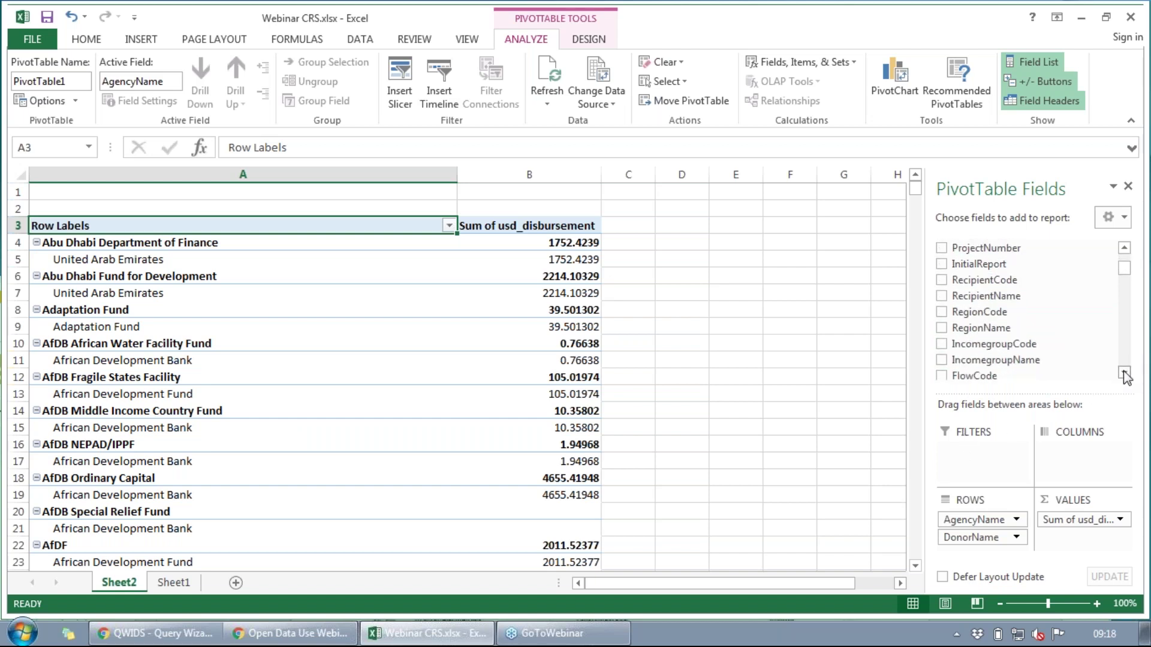
left_click_drag(1125, 376, 1124, 376)
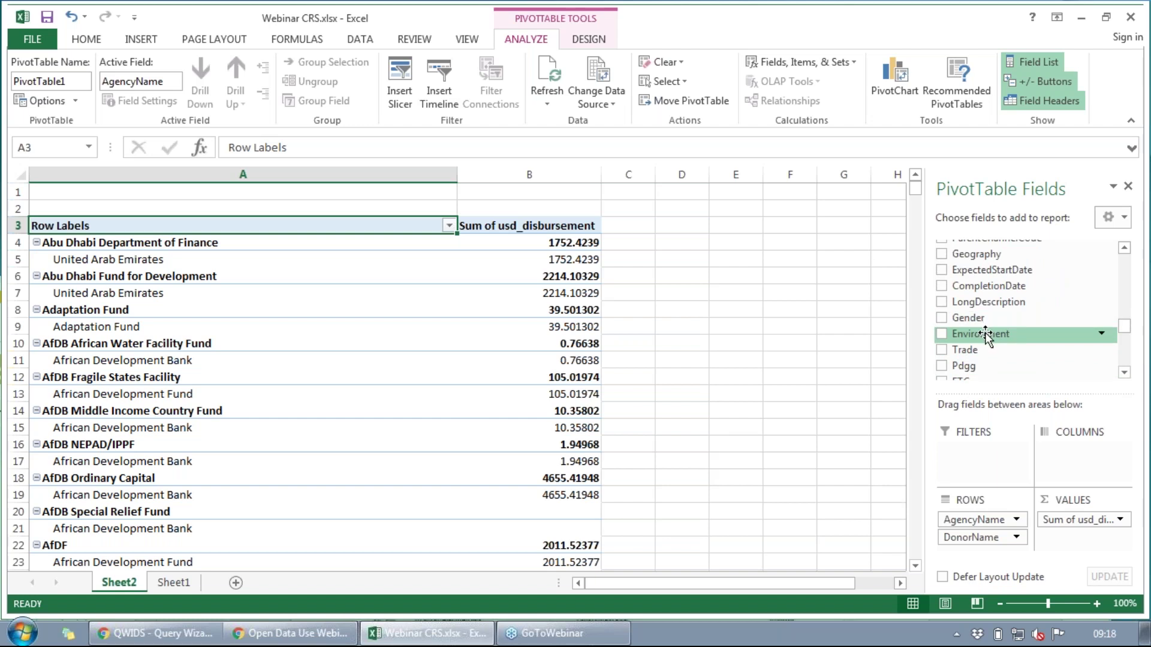
left_click_drag(986, 333, 987, 454)
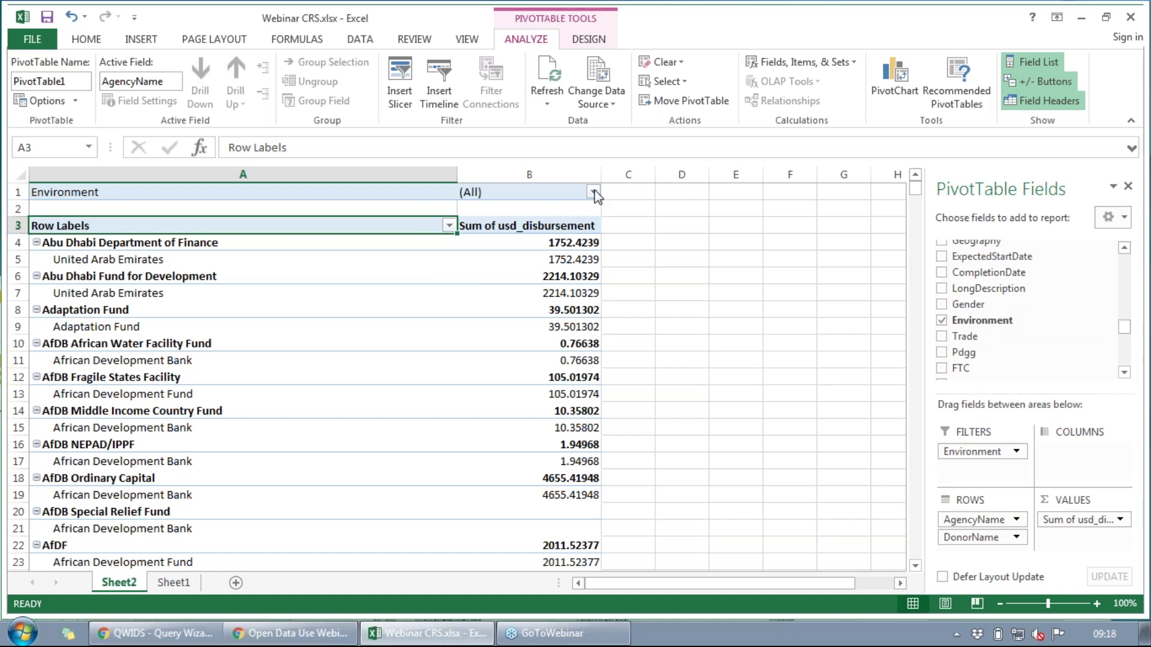
Filter the PivotTable to Environment value 1 and select the first United Arab Emirates disbursement
left_click(594, 192)
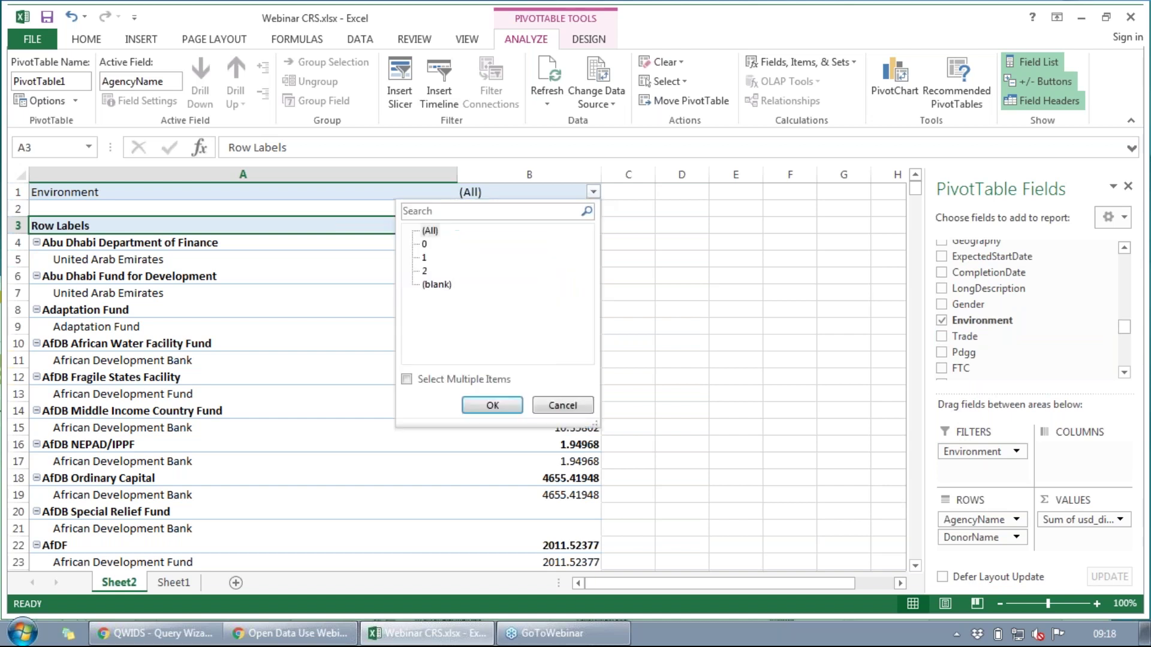
left_click(423, 257)
left_click(492, 404)
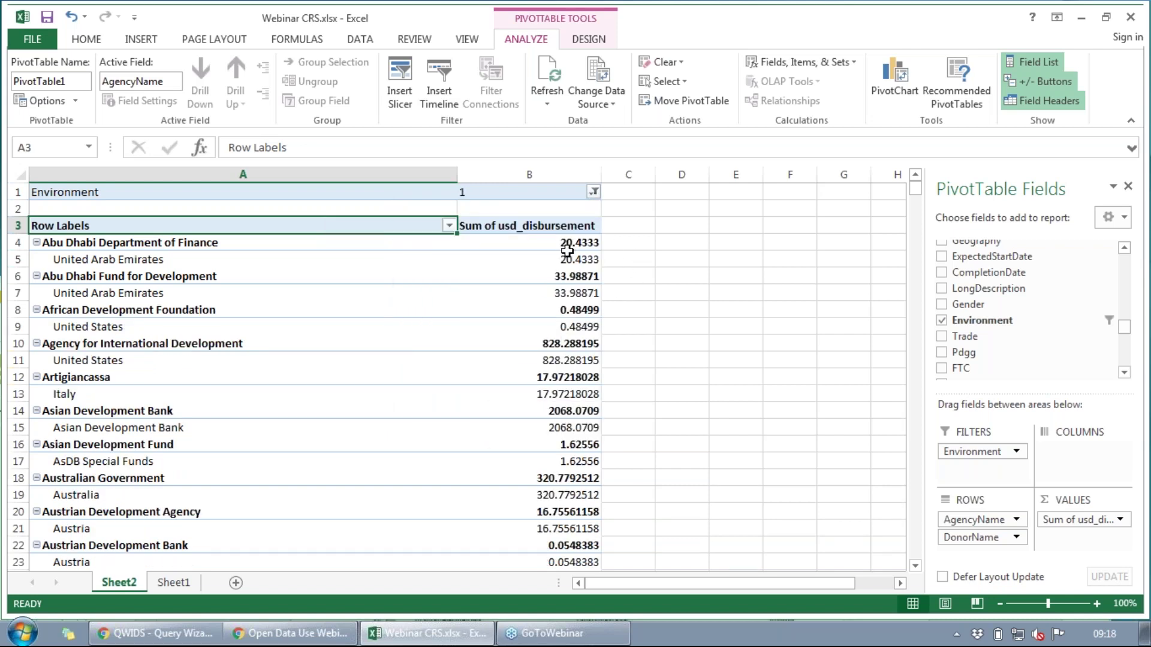
left_click(576, 259)
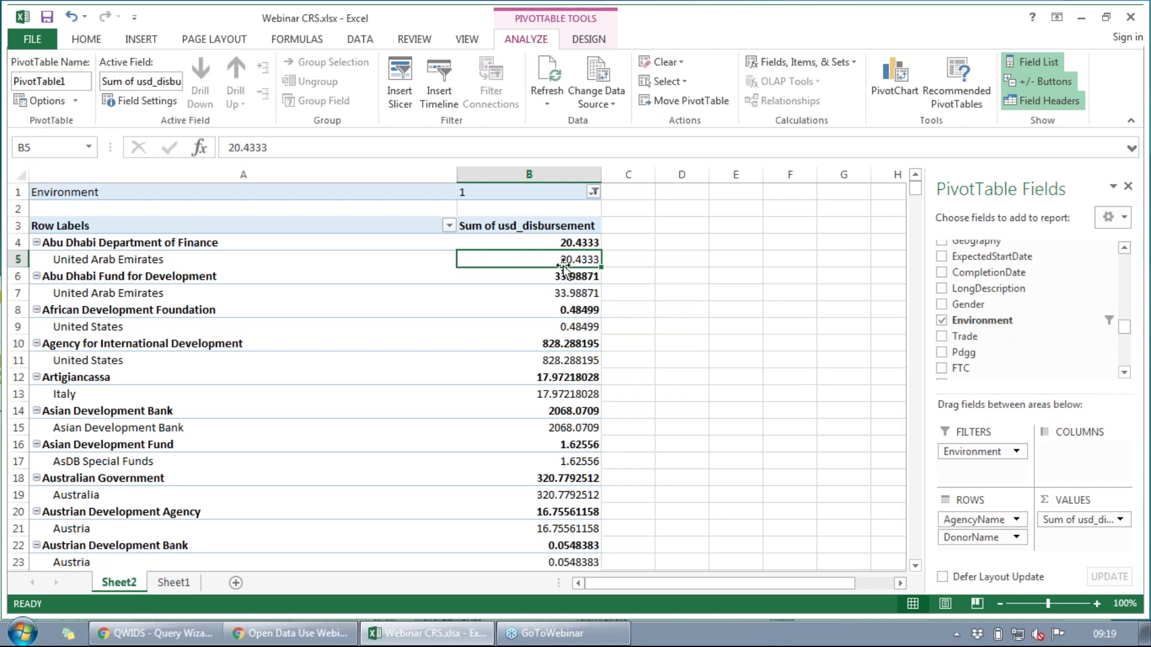
Set the PivotTable's Environment filter to 2
left_click(594, 191)
left_click(424, 271)
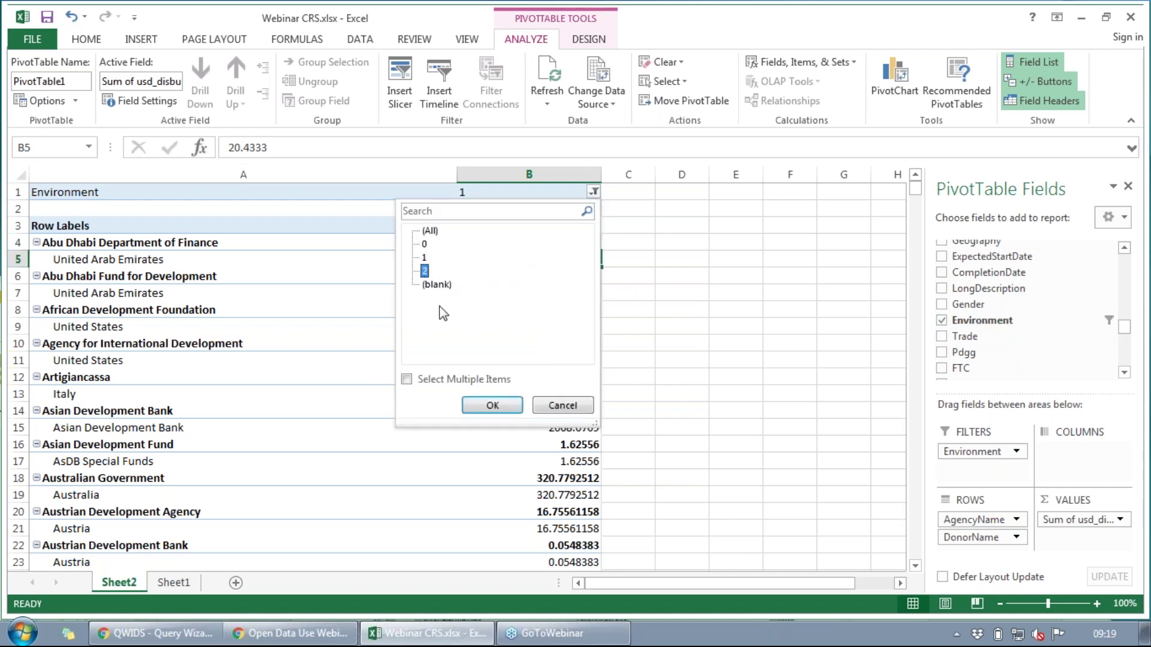
left_click(482, 407)
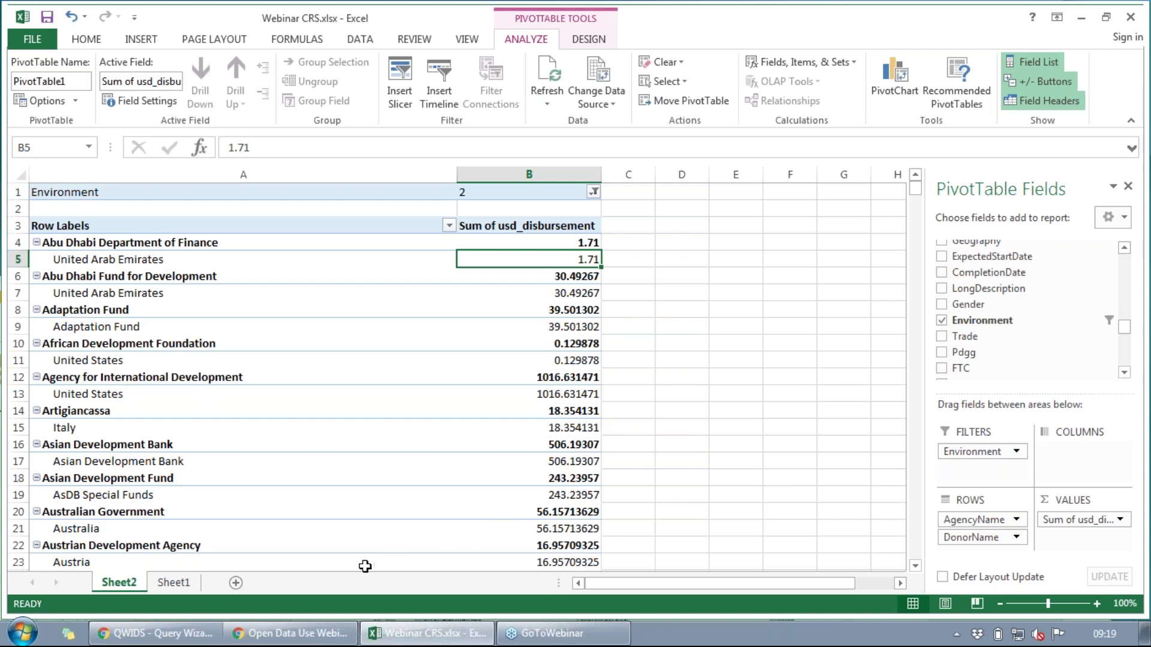
Turn on column filters for the header row of Sheet1
mouse_move(276, 634)
left_click(171, 585)
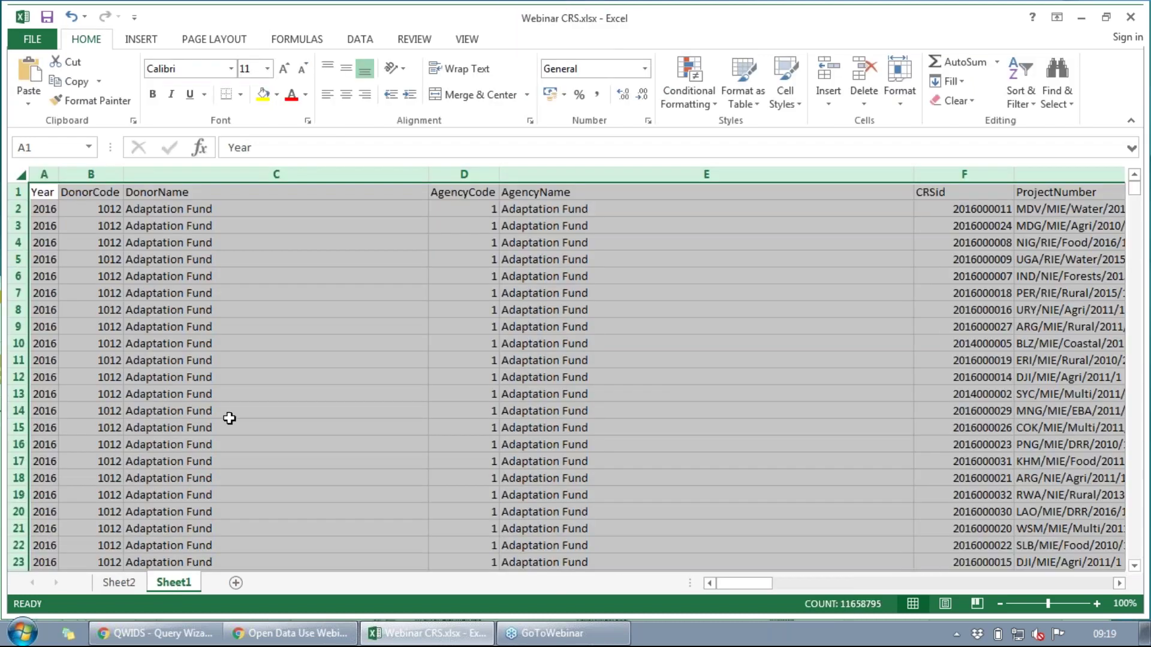
left_click(230, 416)
left_click(18, 191)
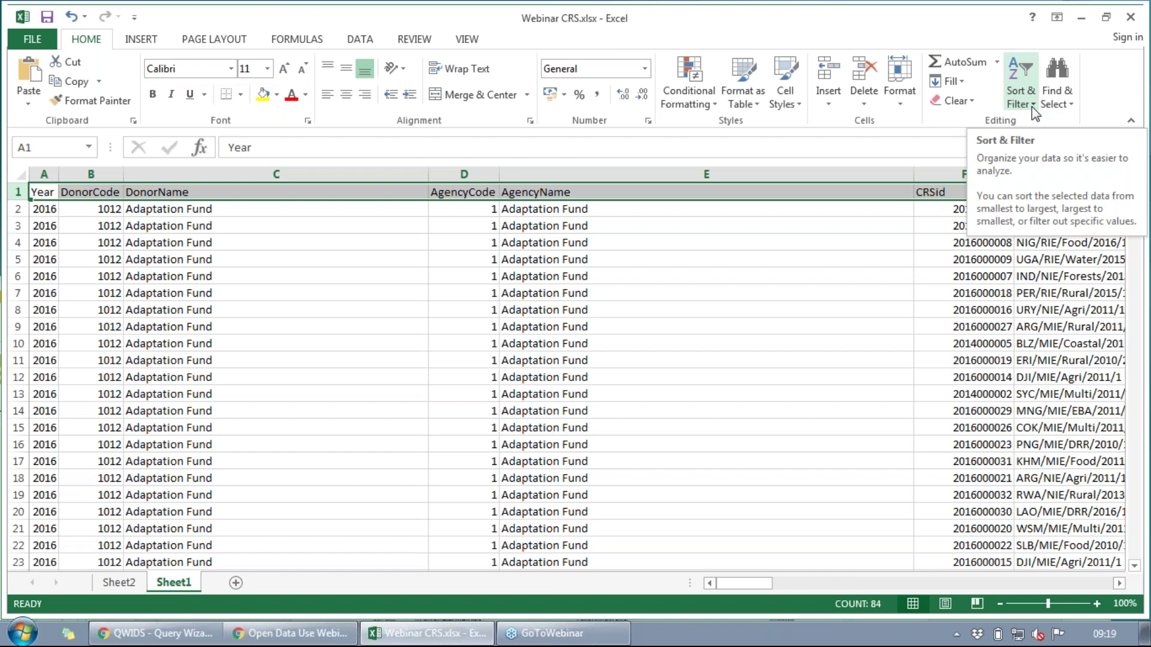
left_click(1031, 107)
left_click(1045, 185)
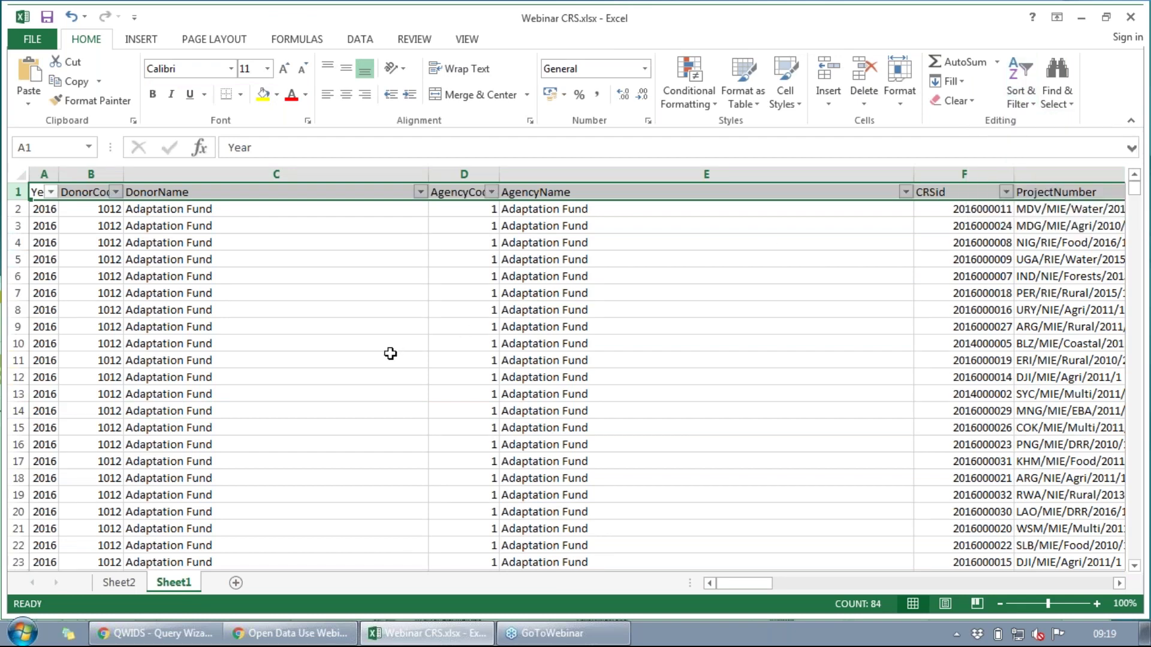
Filter the DonorName column to show only African Development Bank
left_click(243, 250)
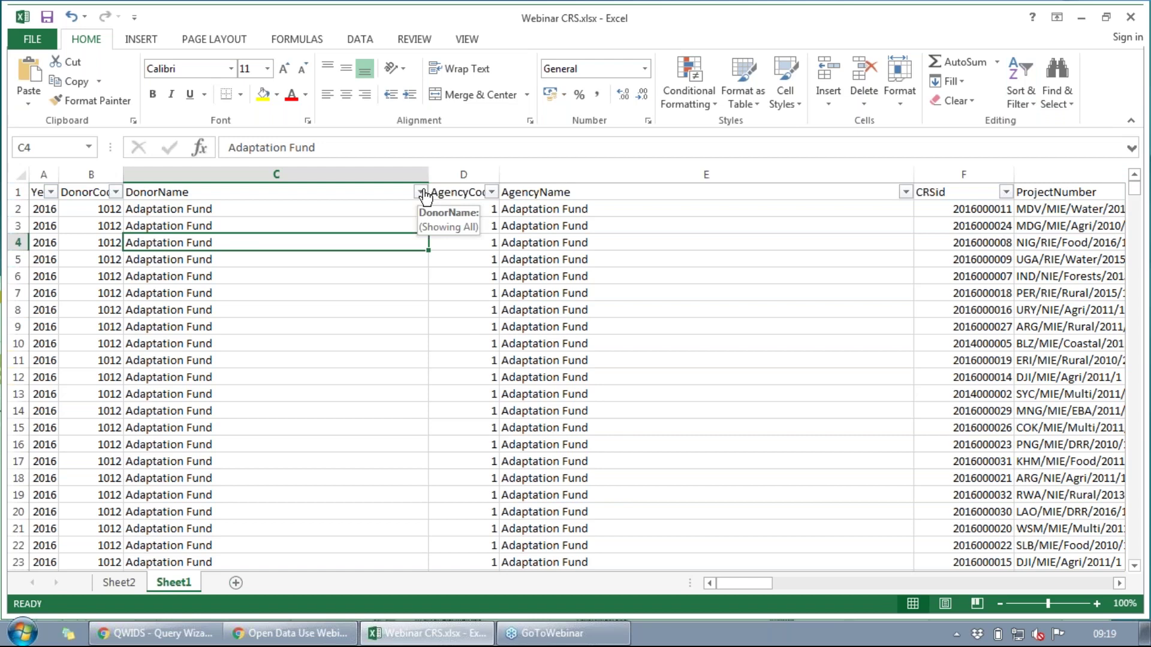
left_click(420, 192)
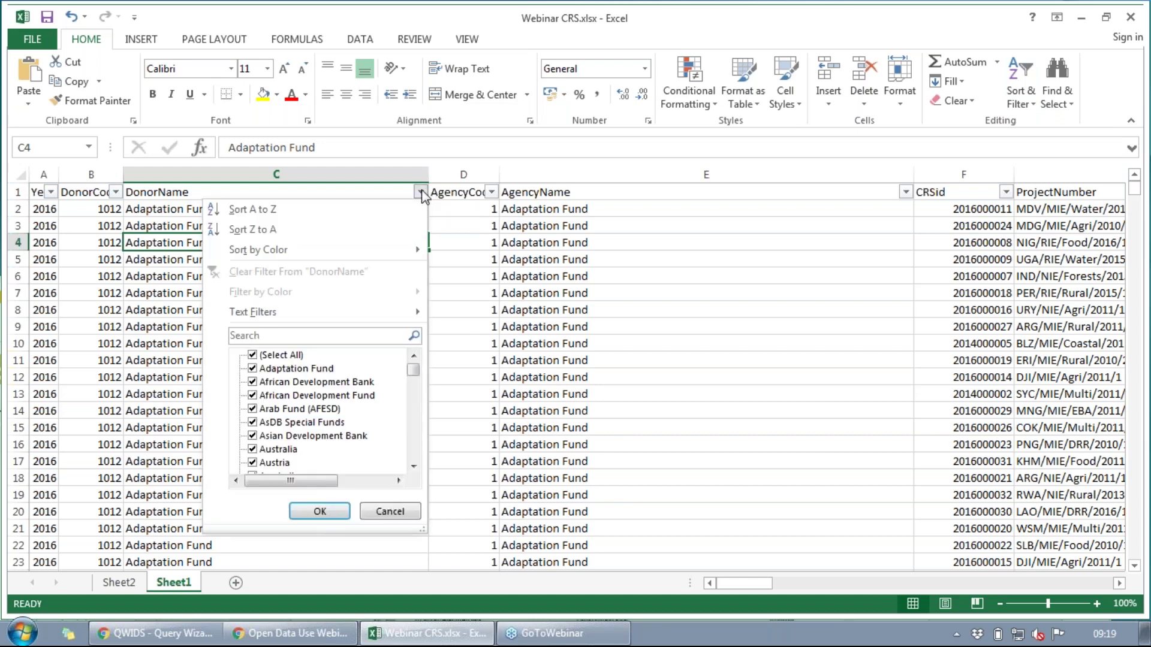
left_click(252, 355)
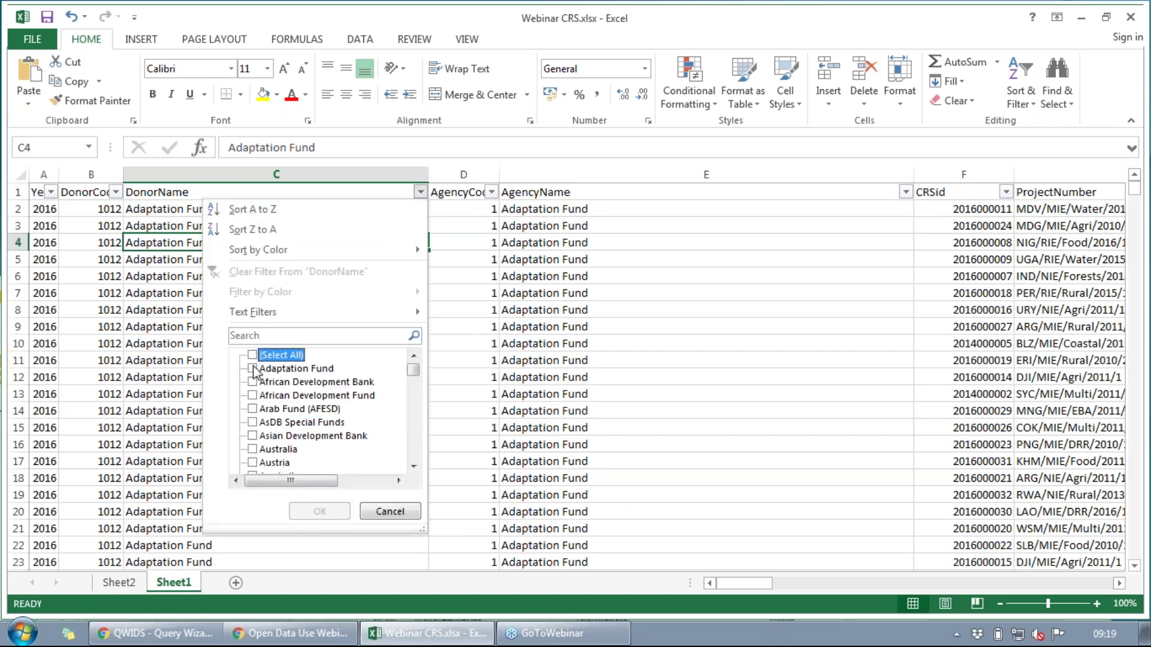
left_click(253, 382)
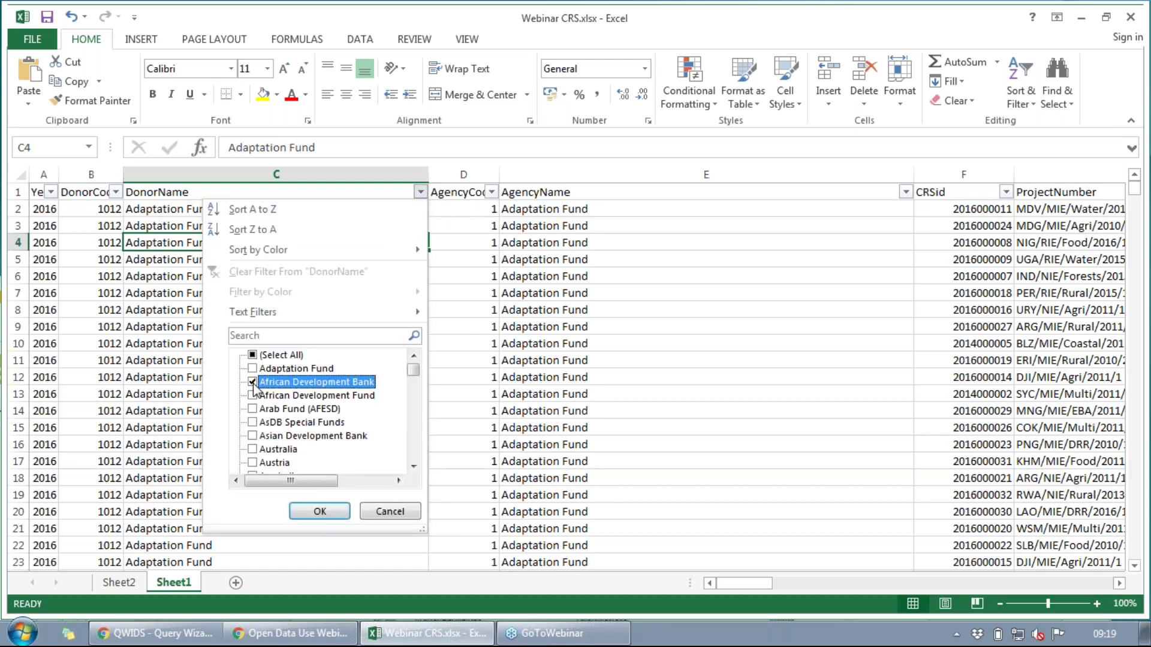
left_click(321, 516)
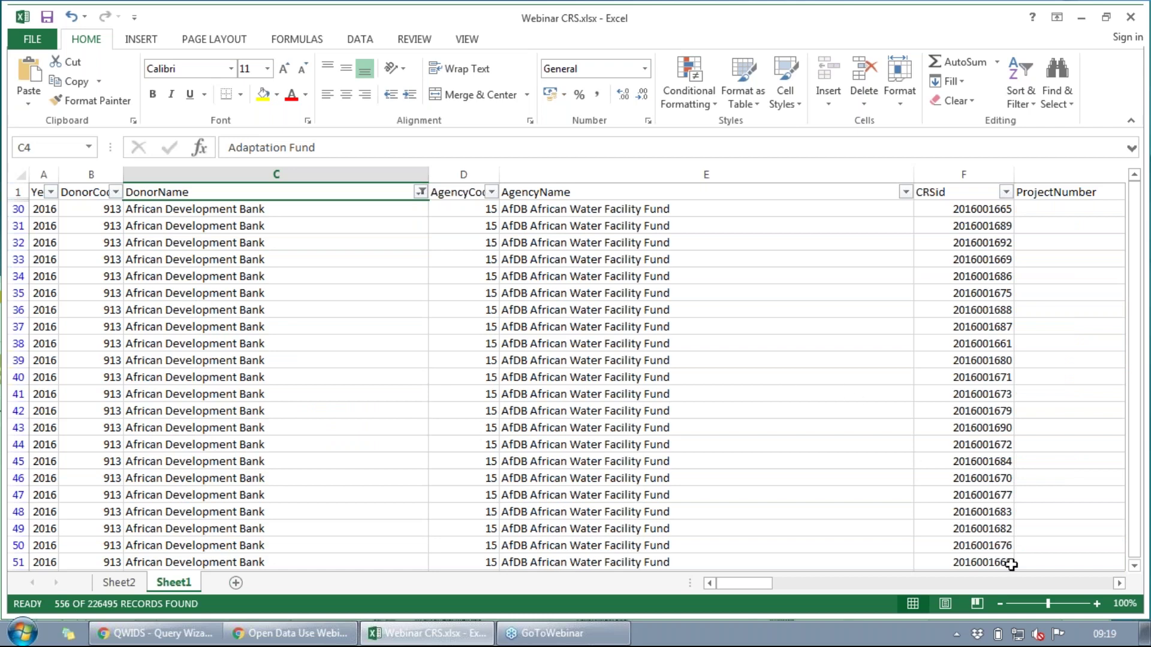
Filter the RecipientName column to show only Botswana
left_click(1119, 583)
left_click(1119, 583)
left_click(1118, 583)
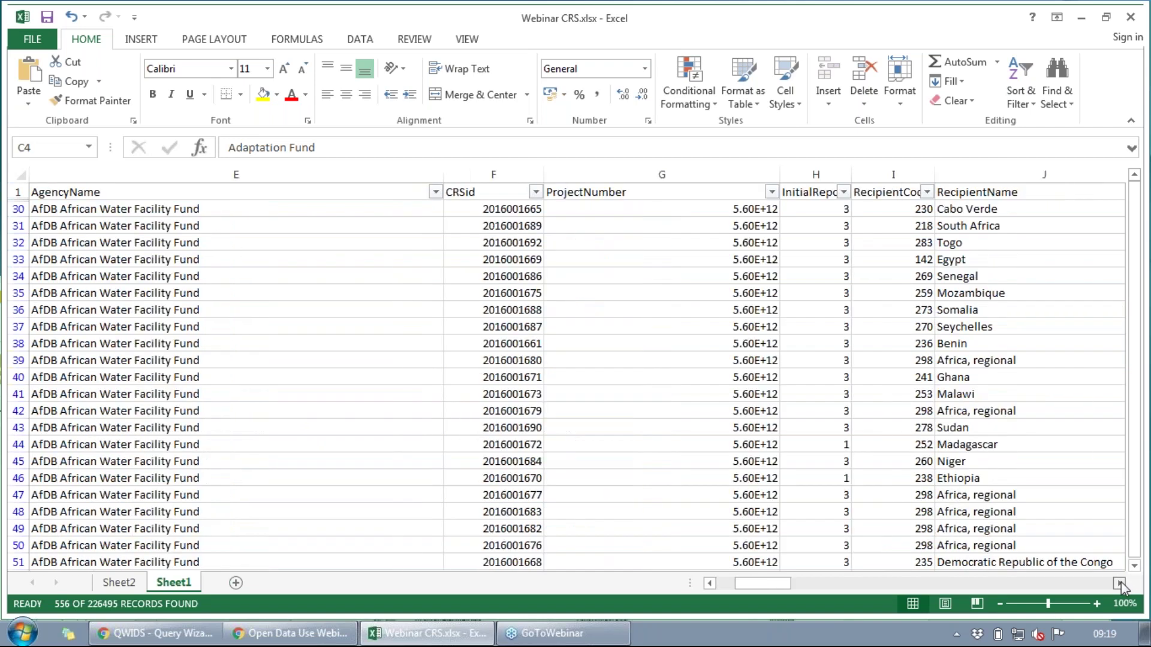
left_click(1118, 583)
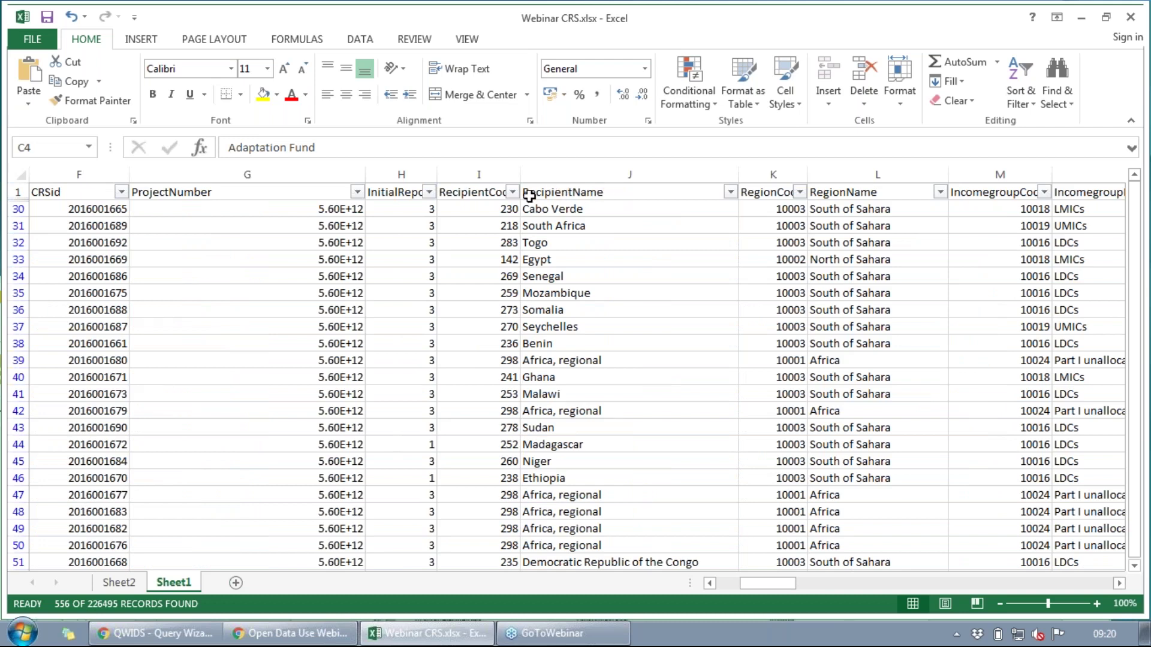
left_click(548, 193)
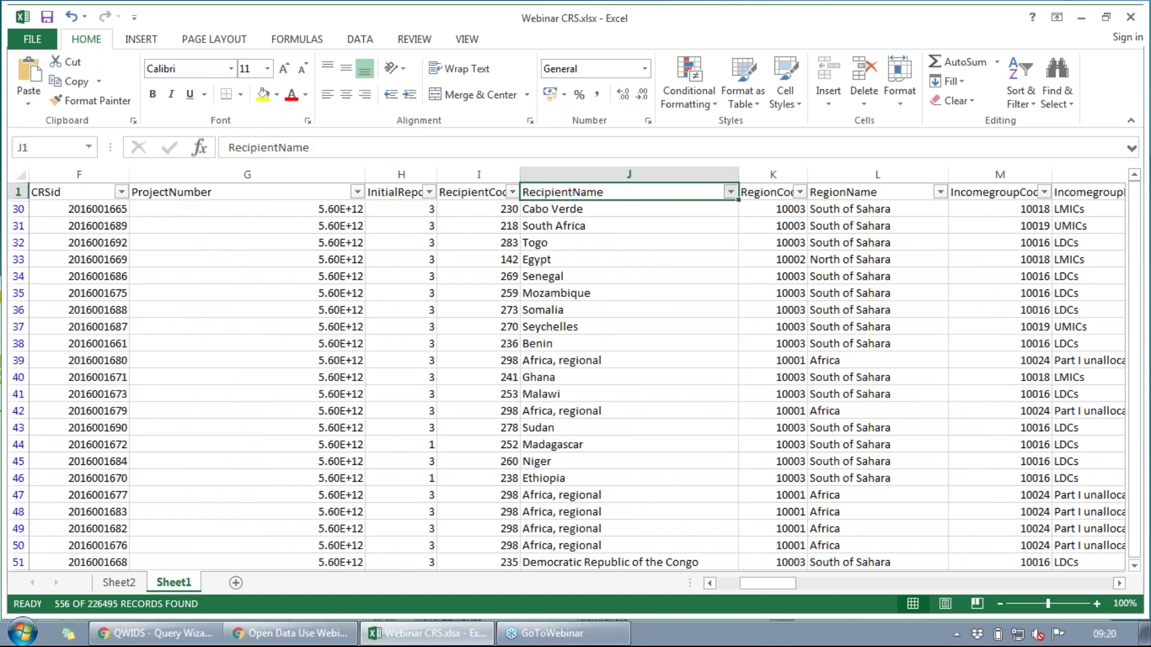
left_click(730, 192)
left_click(562, 355)
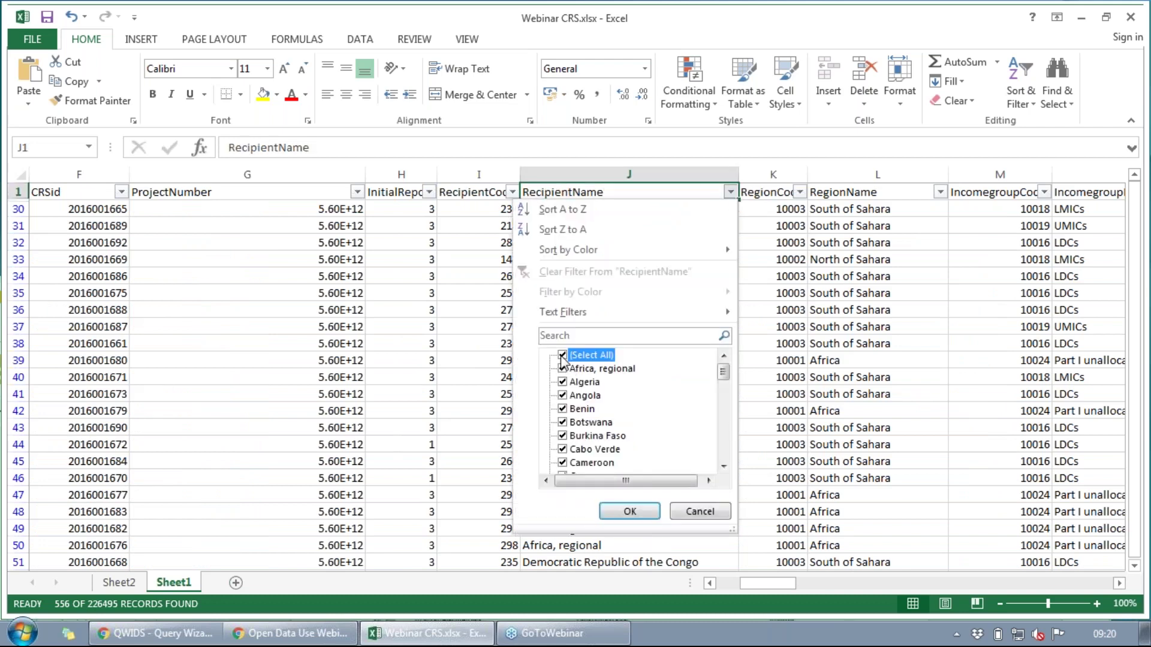
left_click(563, 423)
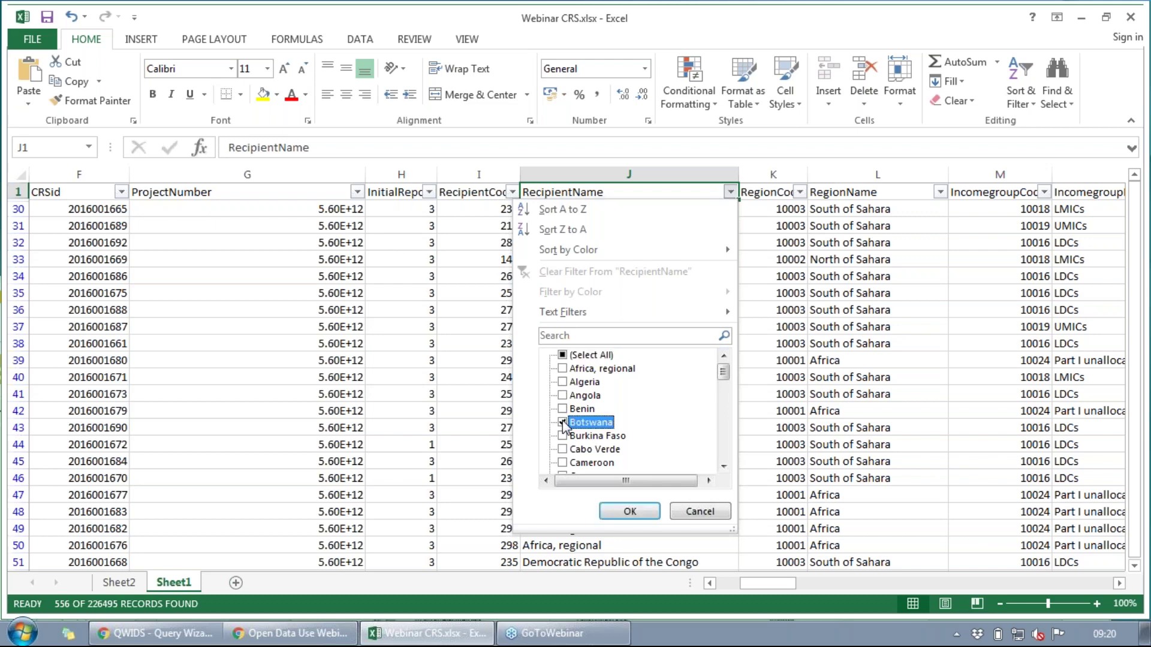
left_click(628, 512)
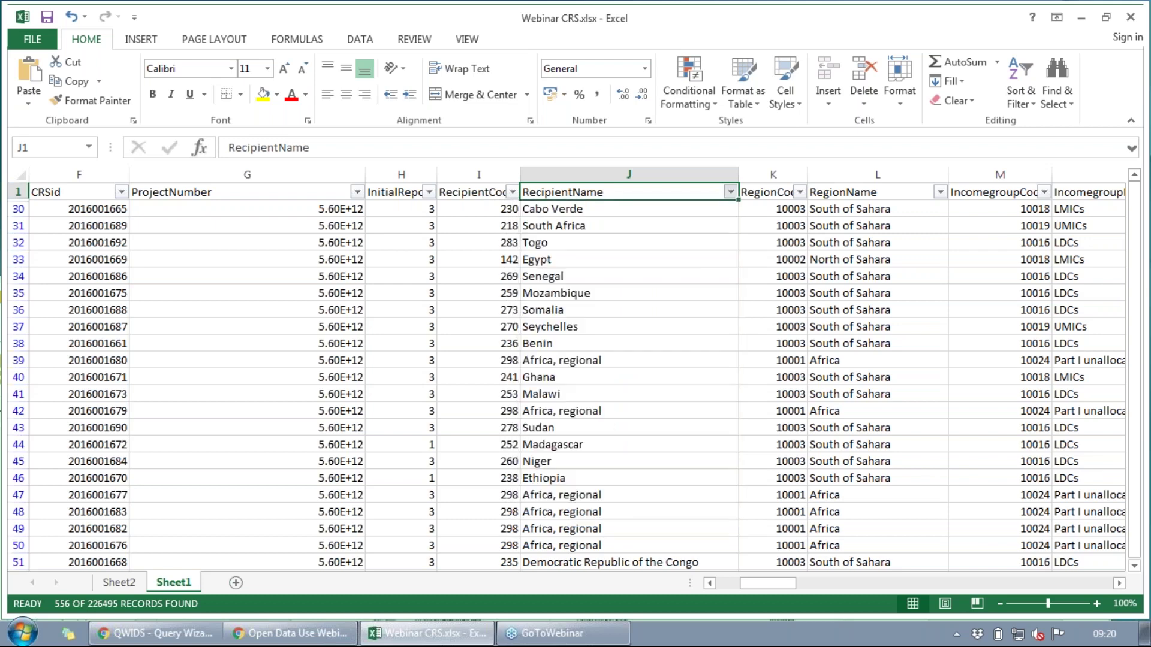
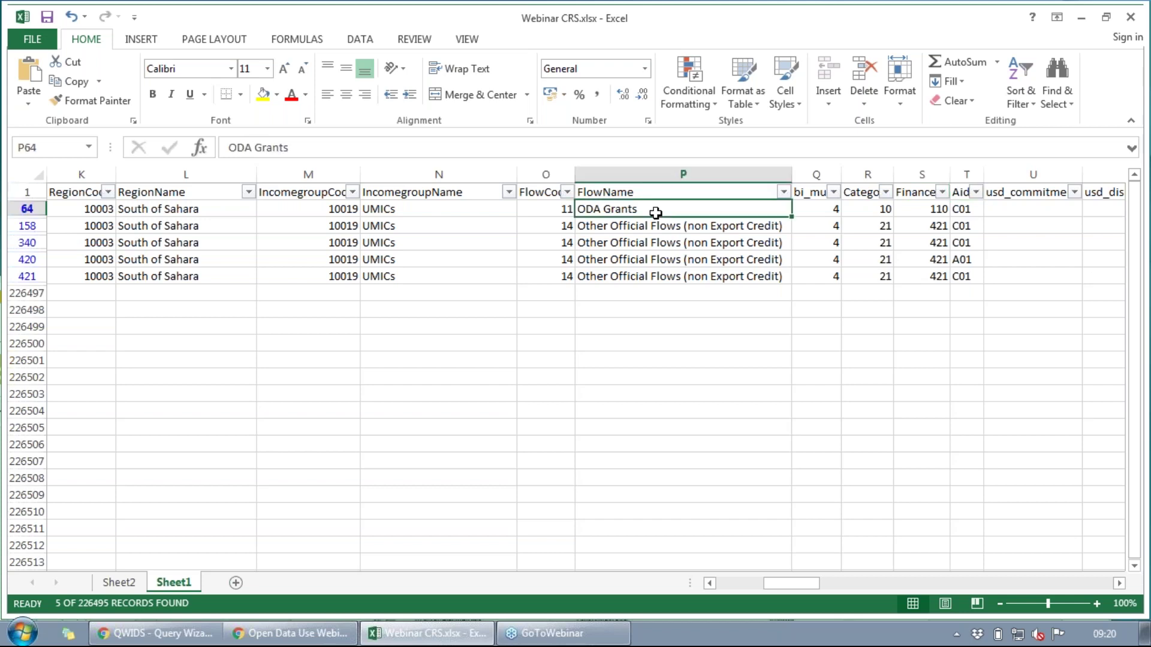
Examine the FlowName entries of the Botswana records and the USD commitment and disbursement columns of the first record
key("Up")
left_click(663, 226)
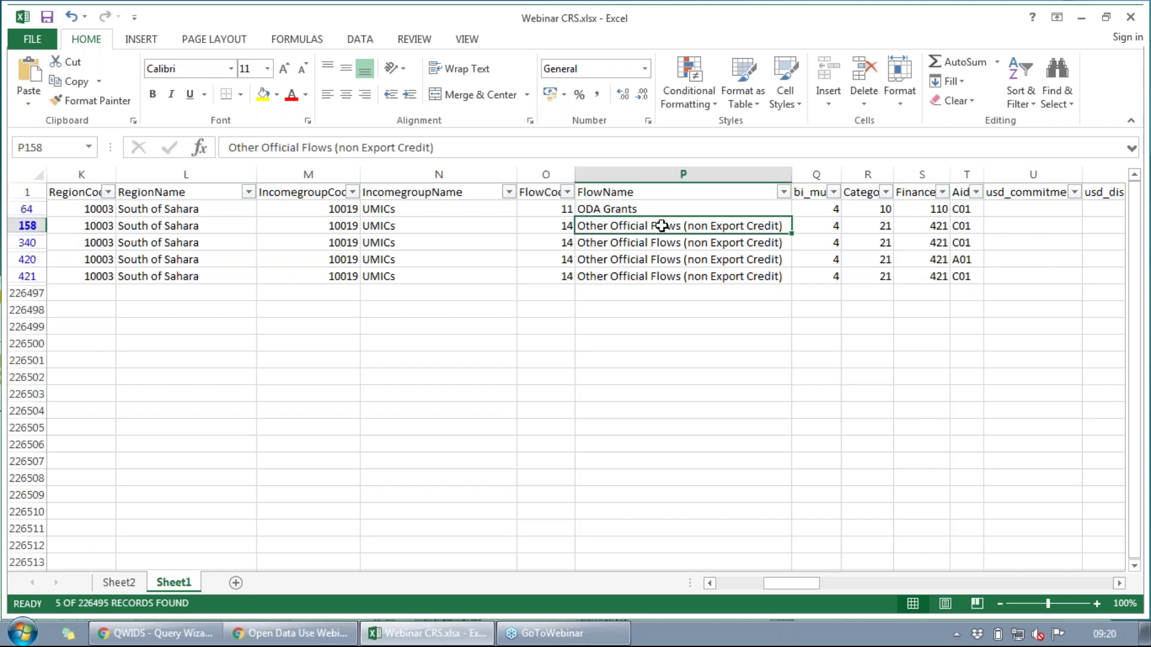
left_click(663, 211)
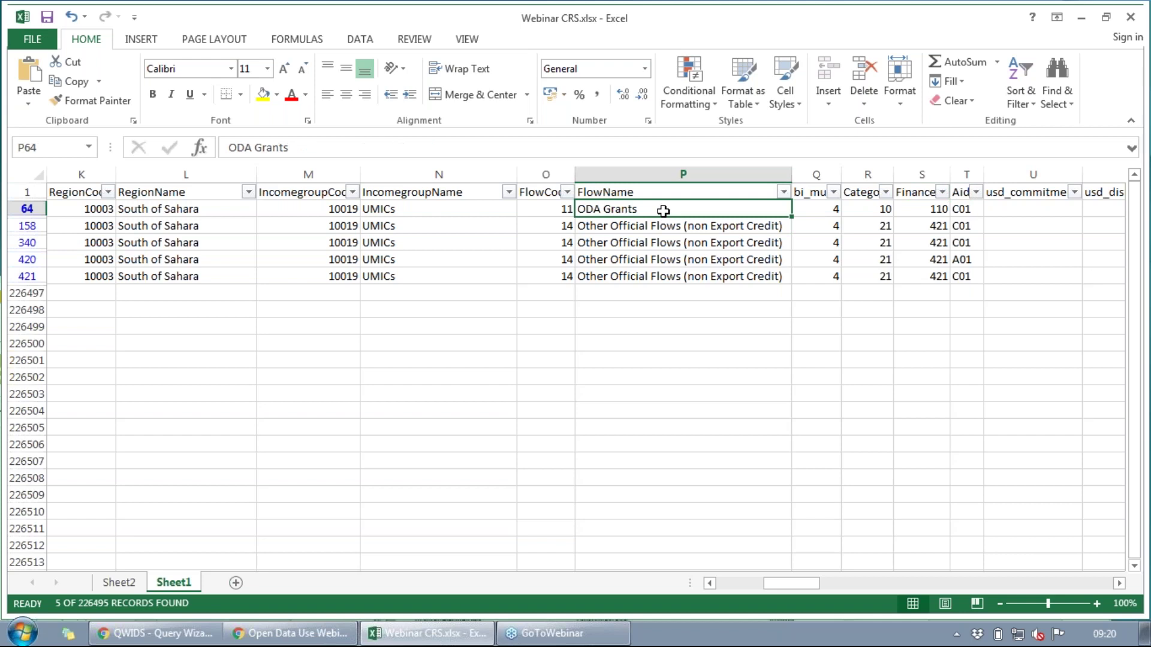
key("Right")
key("Right")
key("Right")
key("Right")
key("Right")
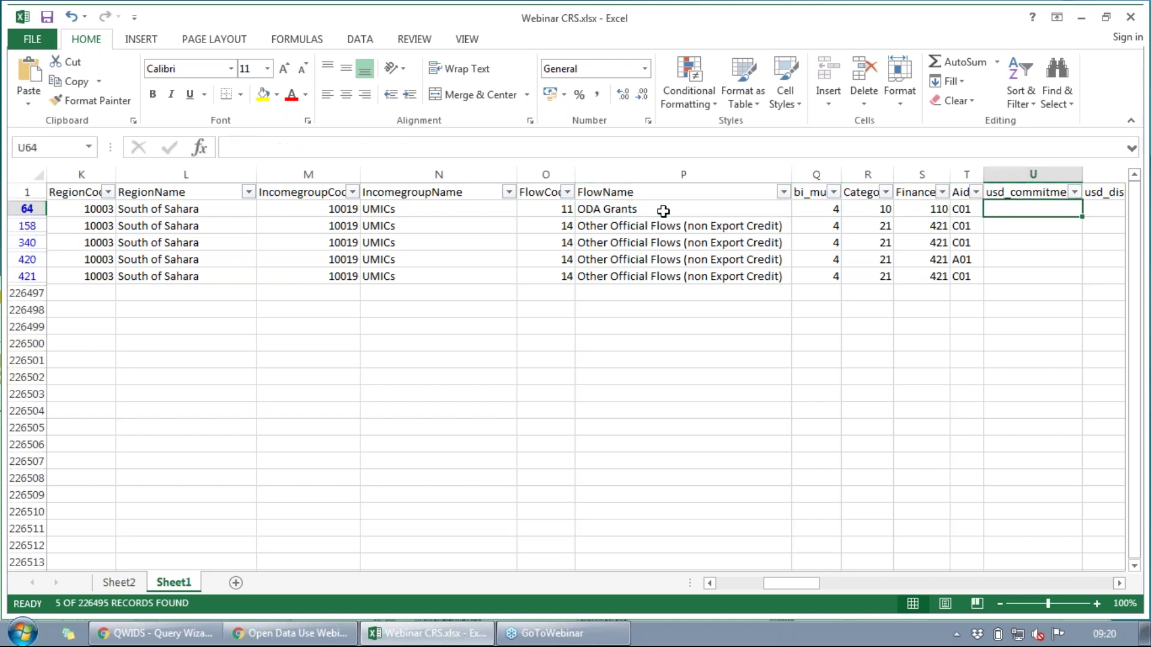
key("Right")
key("Right")
key("Right")
key("Right")
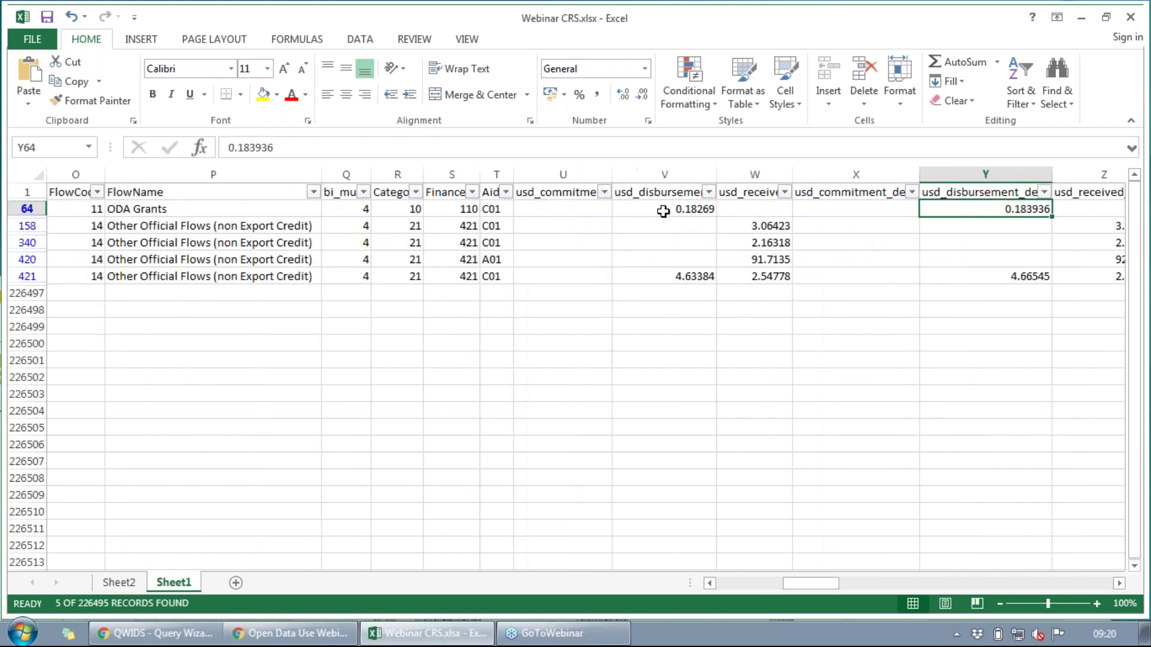
key("Right")
key("Right")
key("Right")
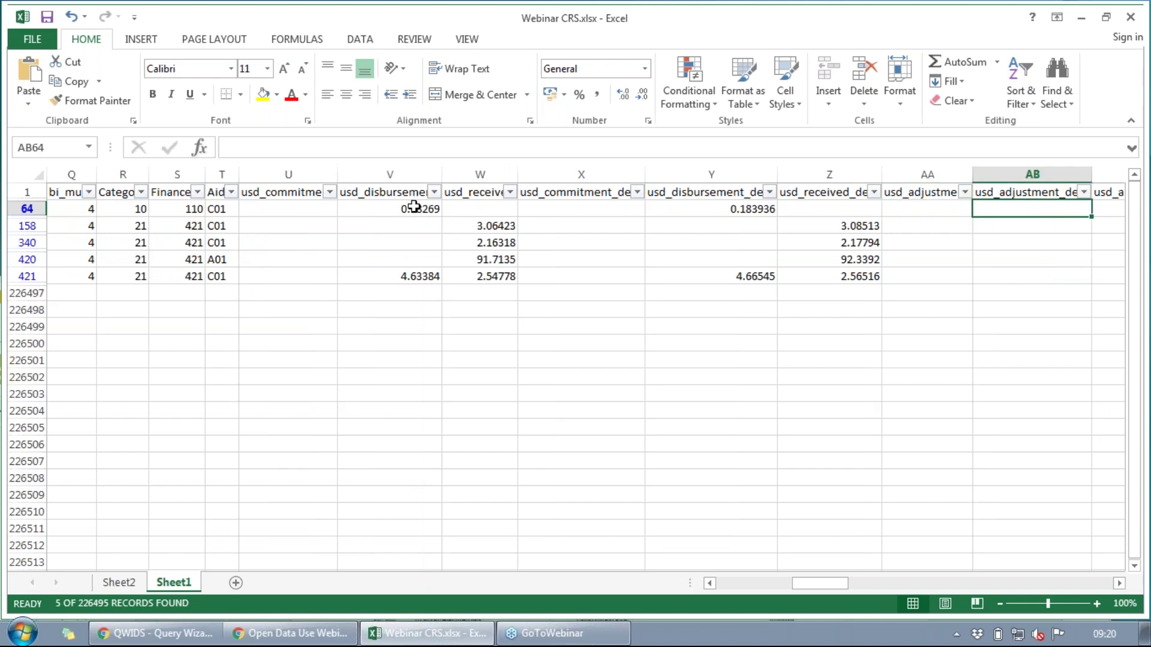
left_click(415, 209)
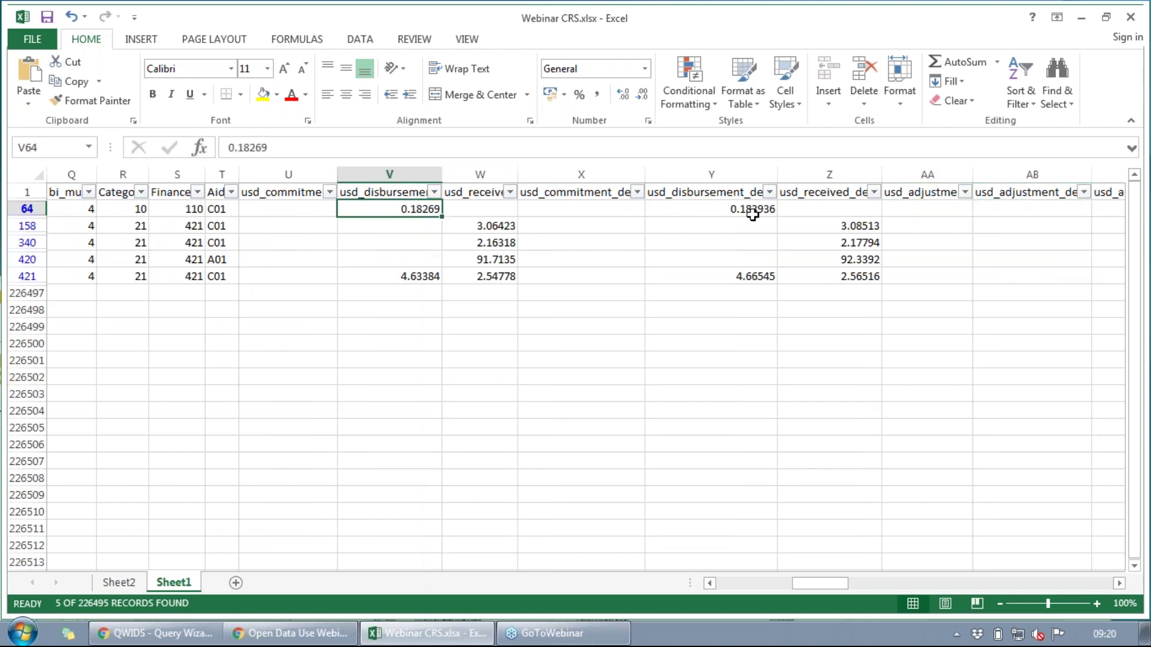
Look through the first record's received, adjustment, tied-amount, IRTC, expert and export credit USD columns
key("Right")
key("Right")
key("Right")
key("Right")
key("Right")
key("Right")
key("Right")
key("Right")
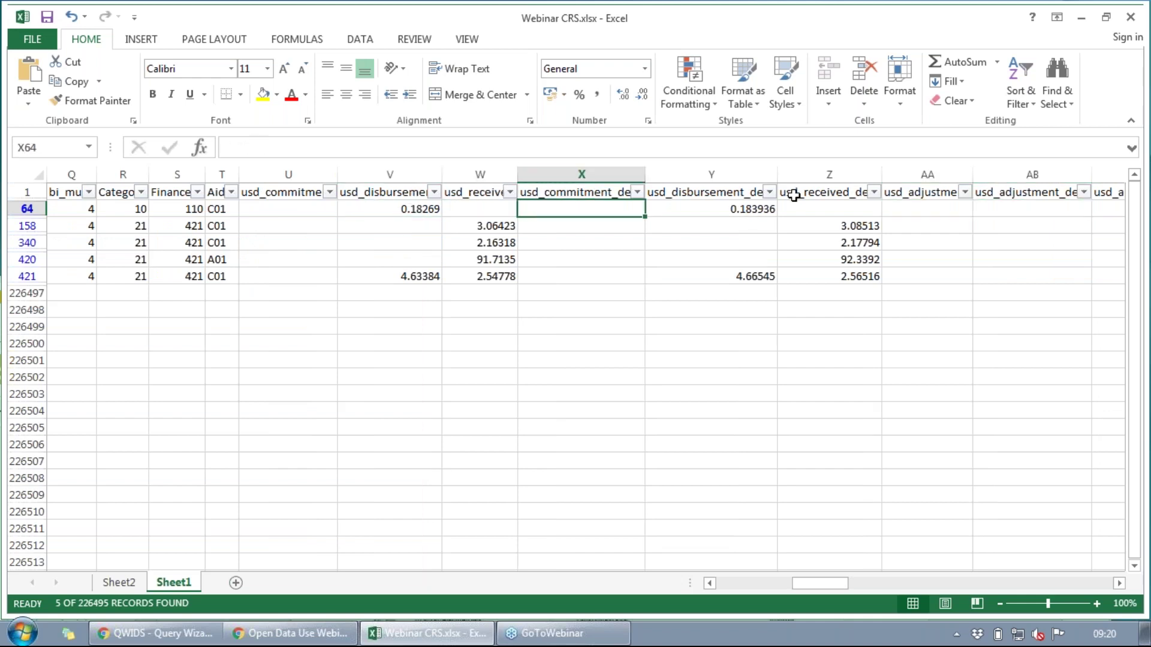
key("Right")
key("Right")
key("Right")
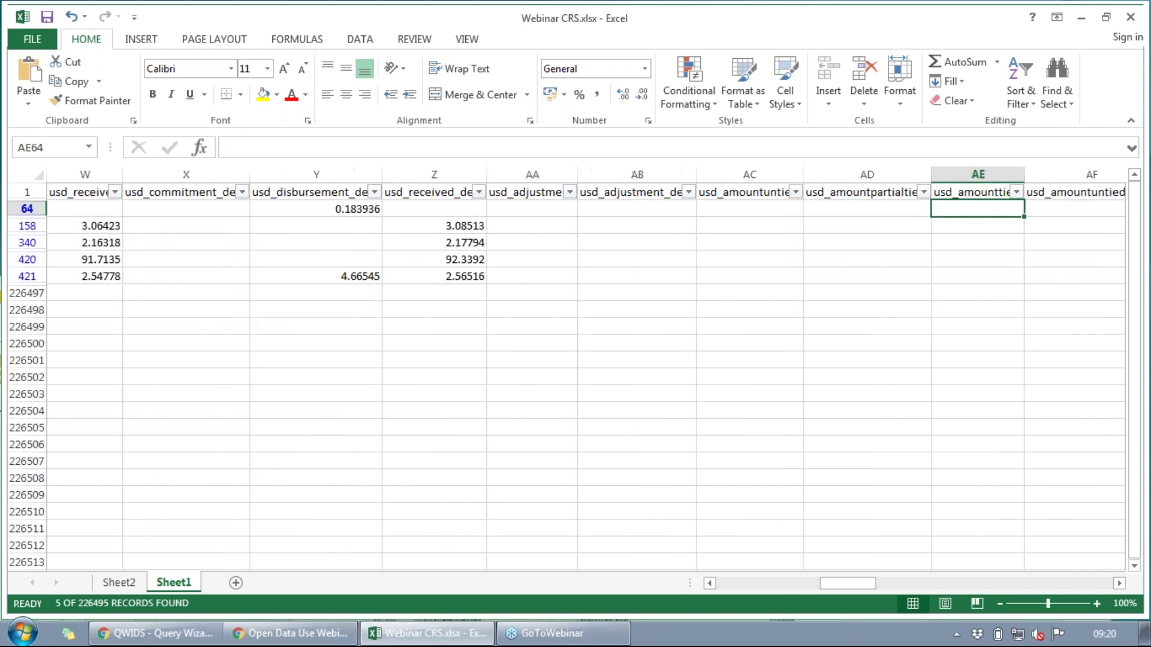
key("Right")
key("Right")
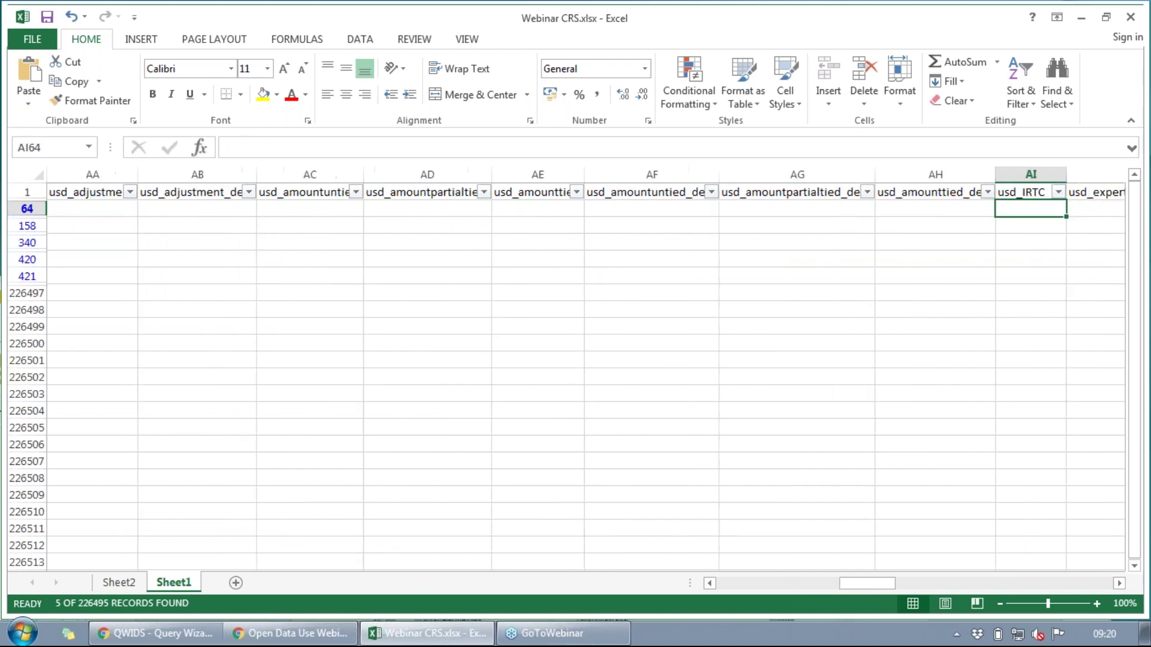
key("Right")
key("Right")
key("Right")
key("Right")
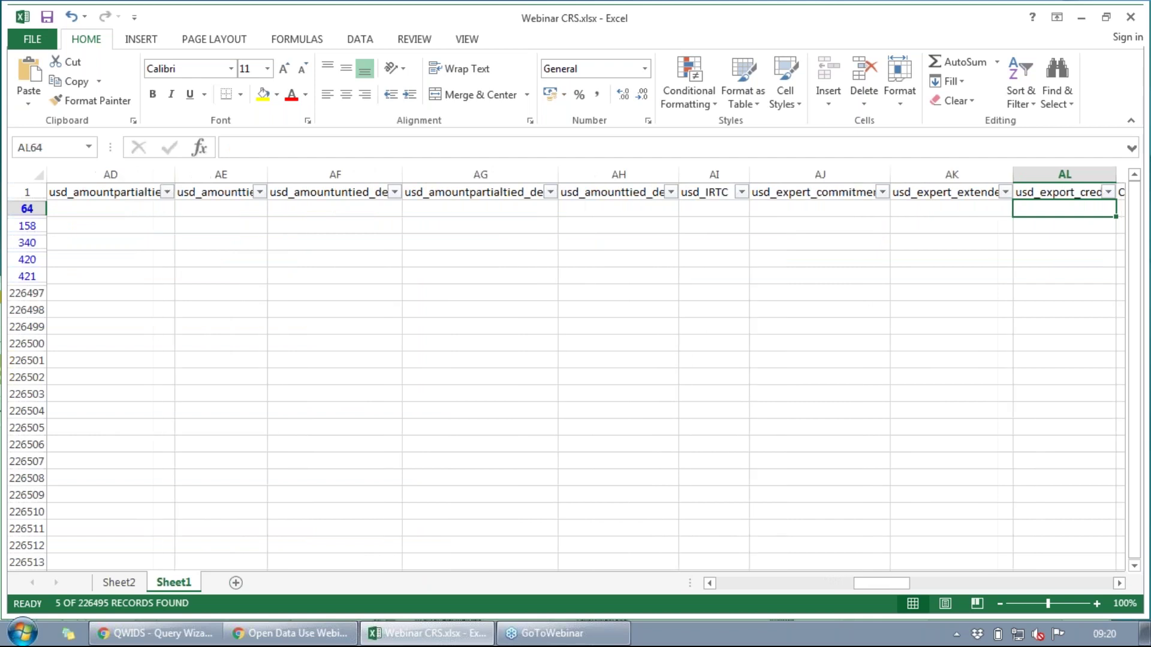
Read across the first record's currency, description, project title, purpose, sector and channel columns up to the parent channel code
key("Right")
key("Right")
key("Right")
key("Right")
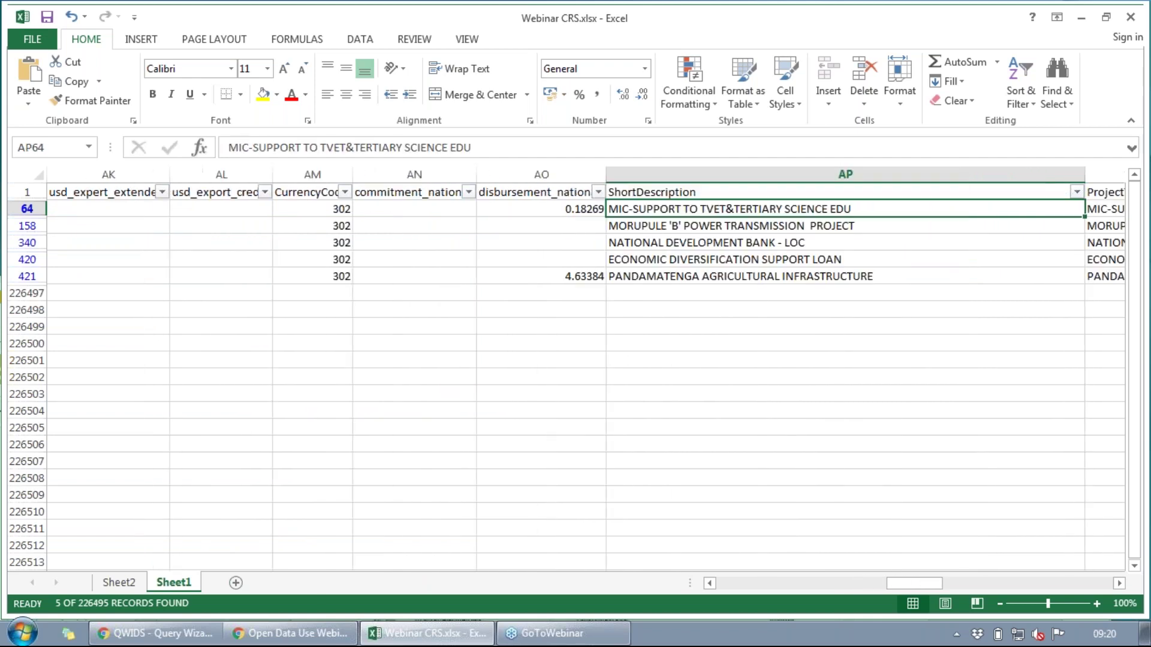
key("Right")
key("Right")
key("Right")
key("Right")
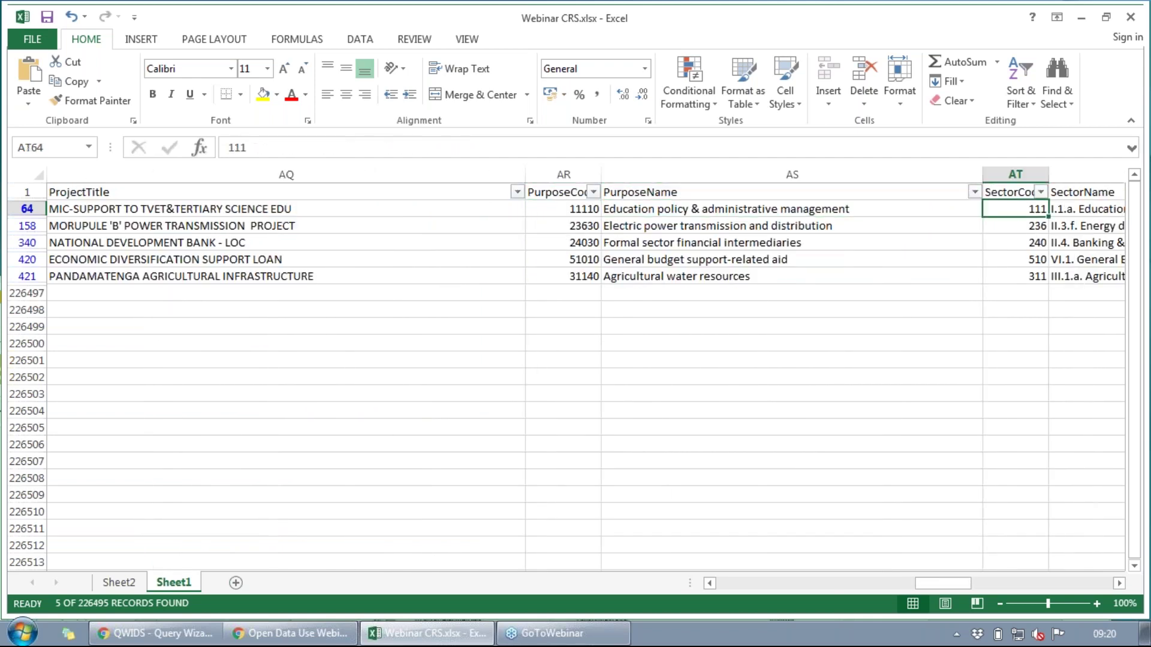
key("Right")
key("Right")
key("Right")
key("Right")
key("Right")
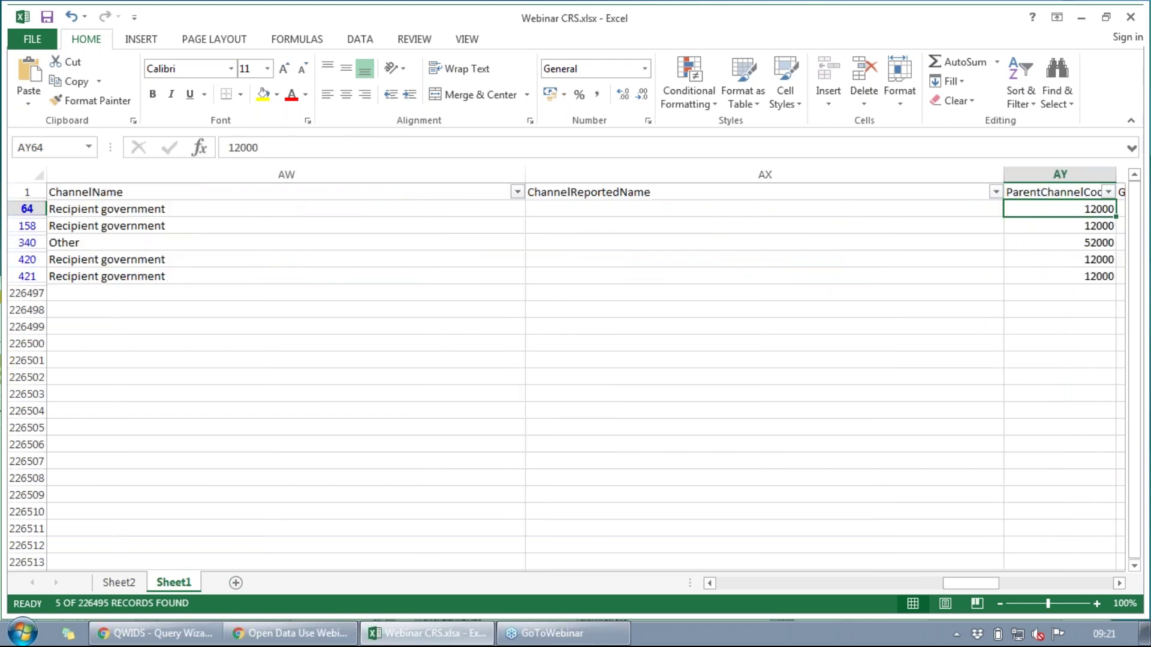
Go back to the SectorName and PurposeName columns and compare the first record's sector with its purpose
key("Left")
key("Left")
key("Left")
key("Left")
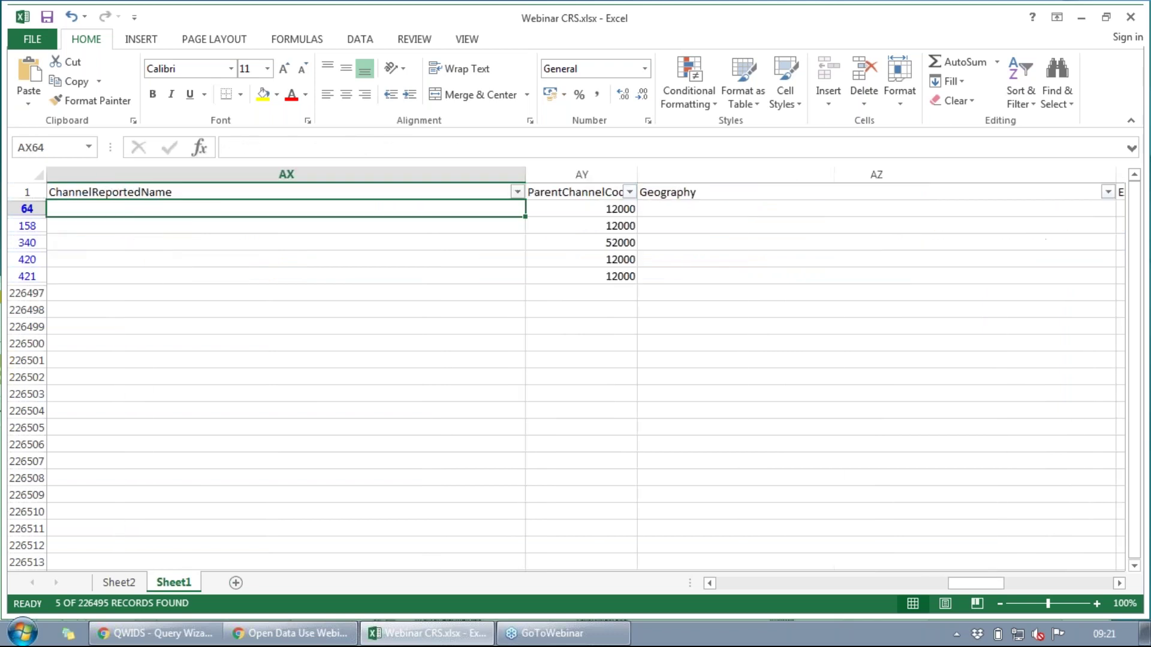
key("Left")
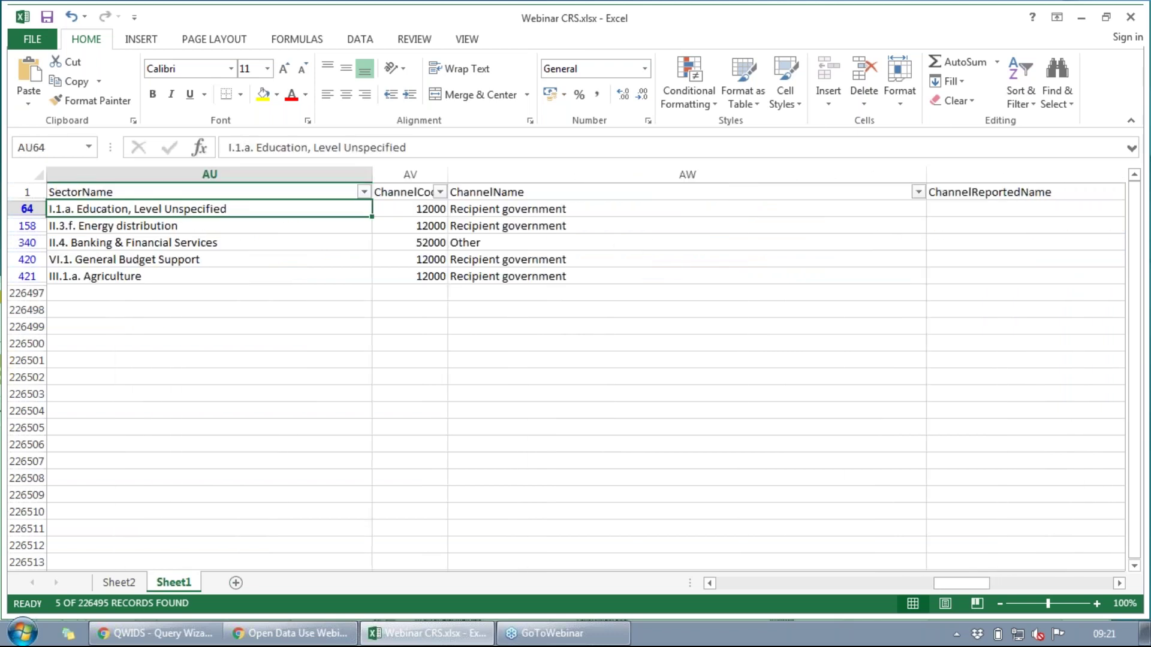
key("Left")
key("Left")
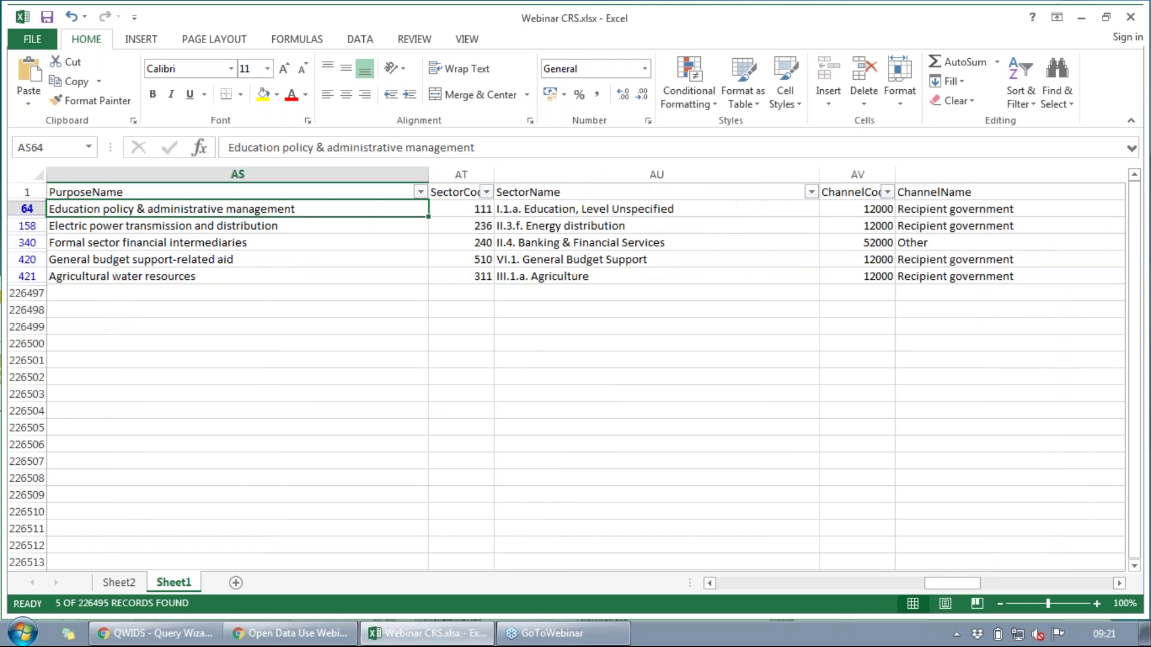
key("Left")
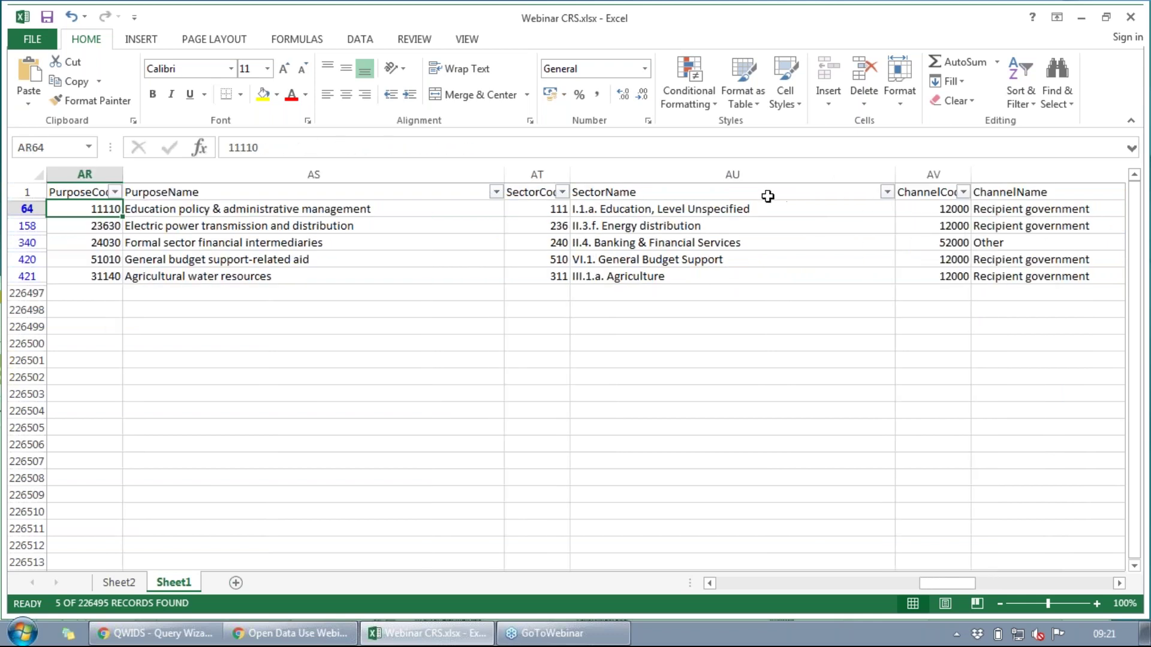
left_click(689, 198)
left_click(689, 208)
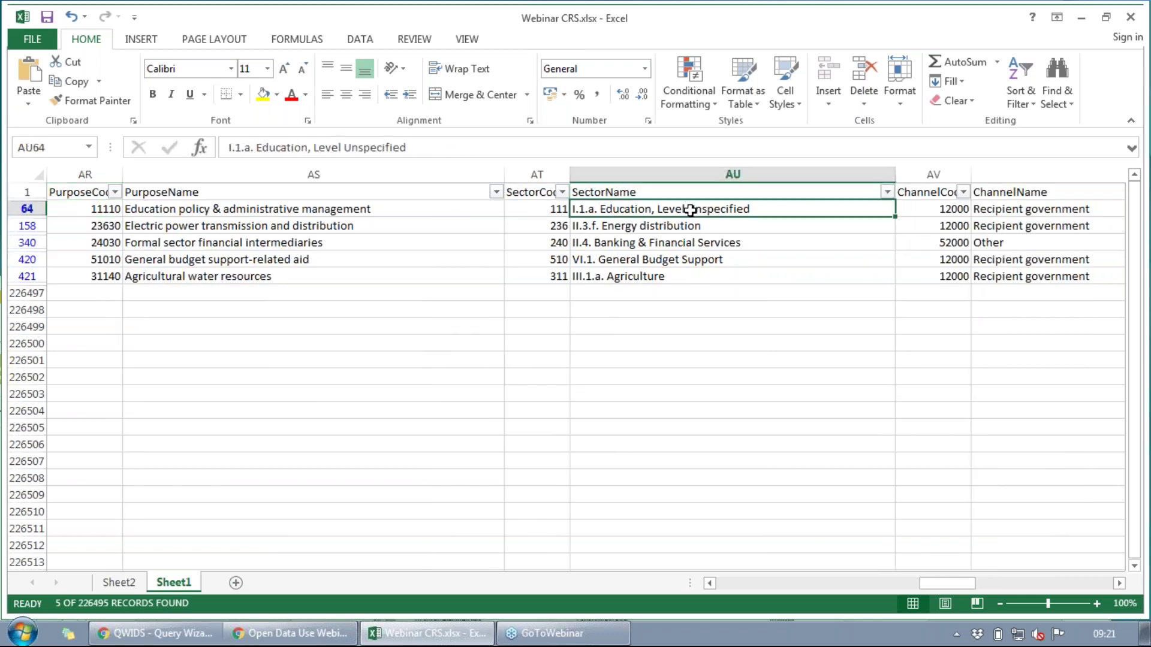
left_click(238, 215)
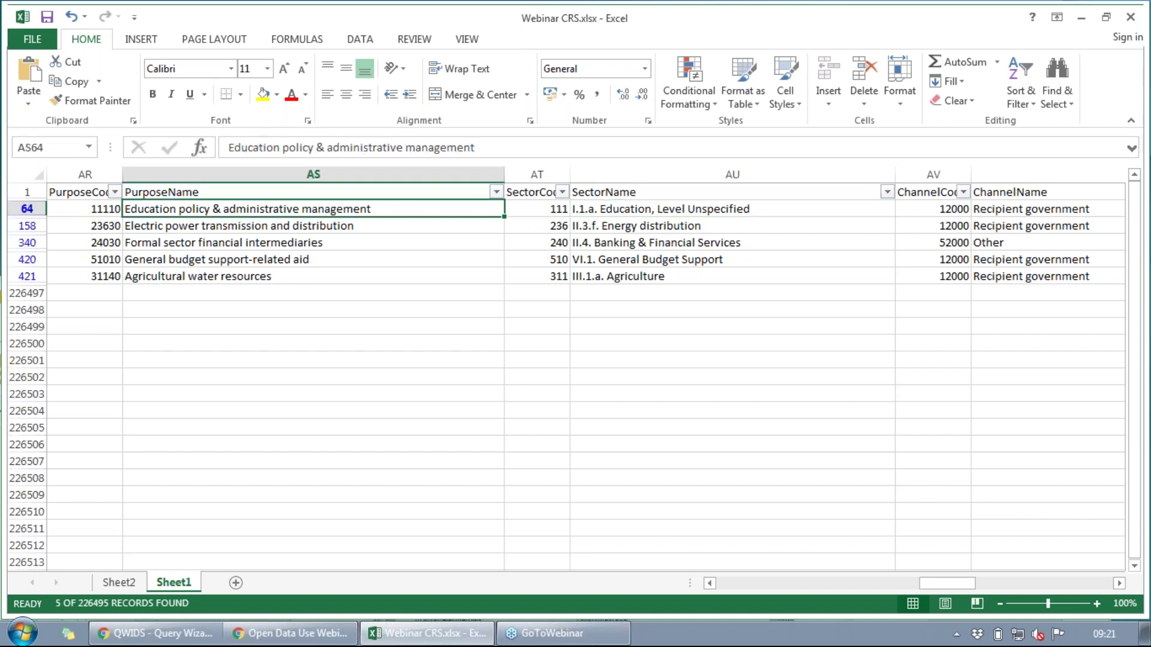
Review the first record's ShortDescription and national-currency amounts, and select its ProjectTitle cell
key("Left")
key("Left")
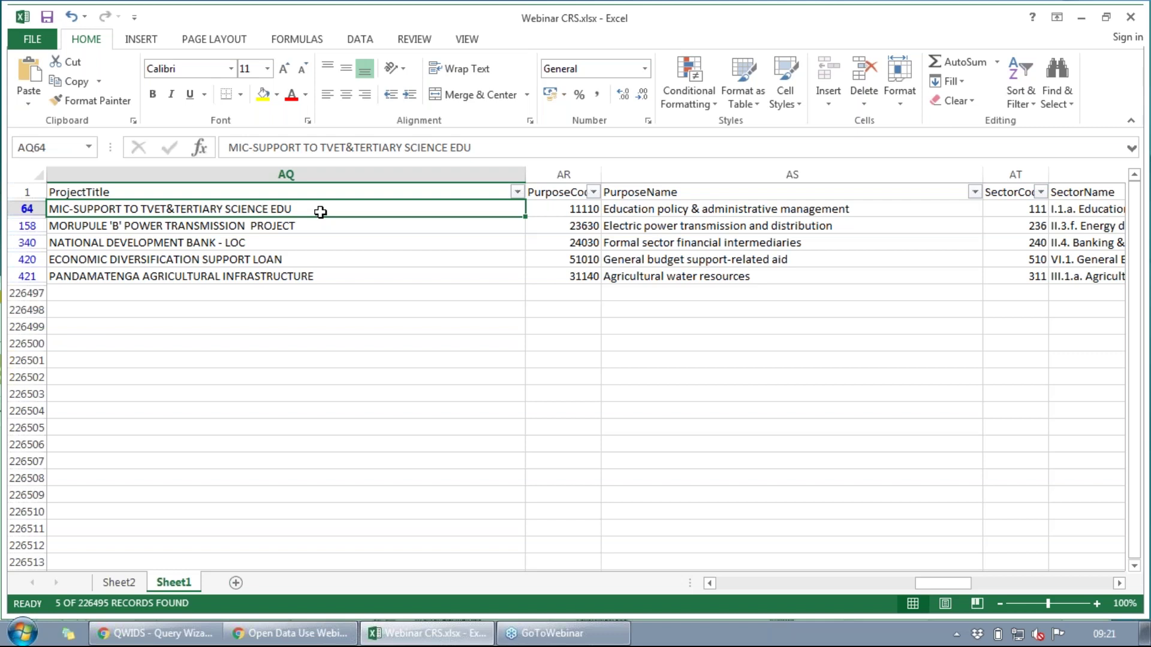
key("Left")
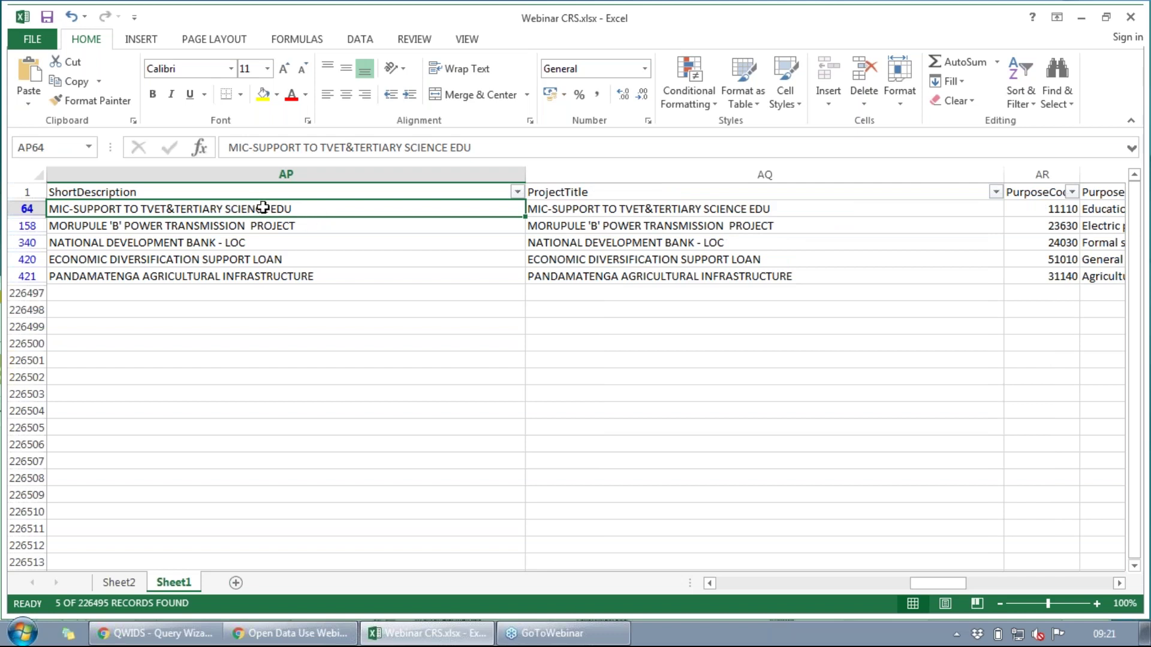
key("Left")
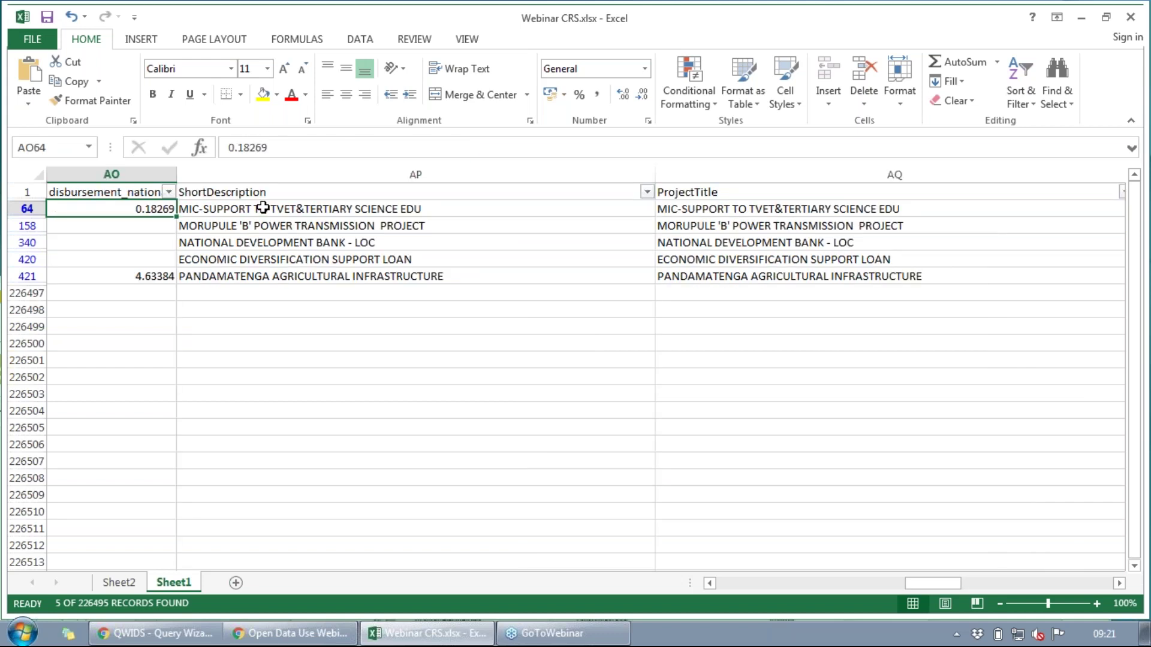
key("Left")
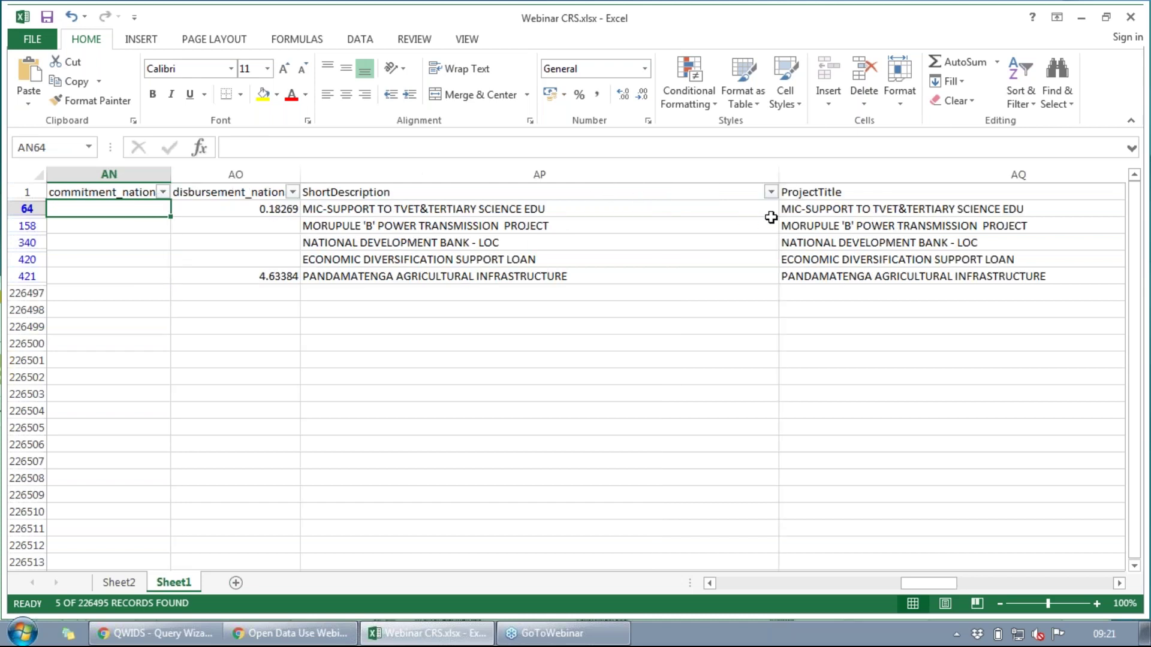
left_click(911, 211)
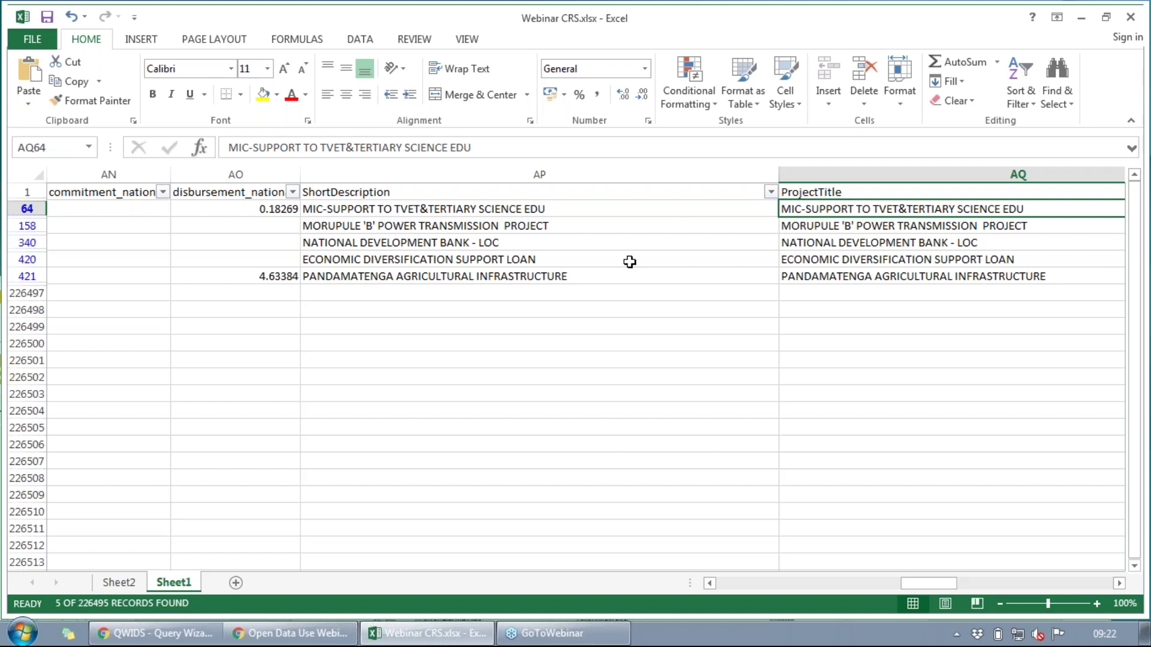
Switch to the Google Slides webinar deck, present it from the CRS Spreadsheet slide to the QWIDS slide, and exit the presentation
left_click(264, 639)
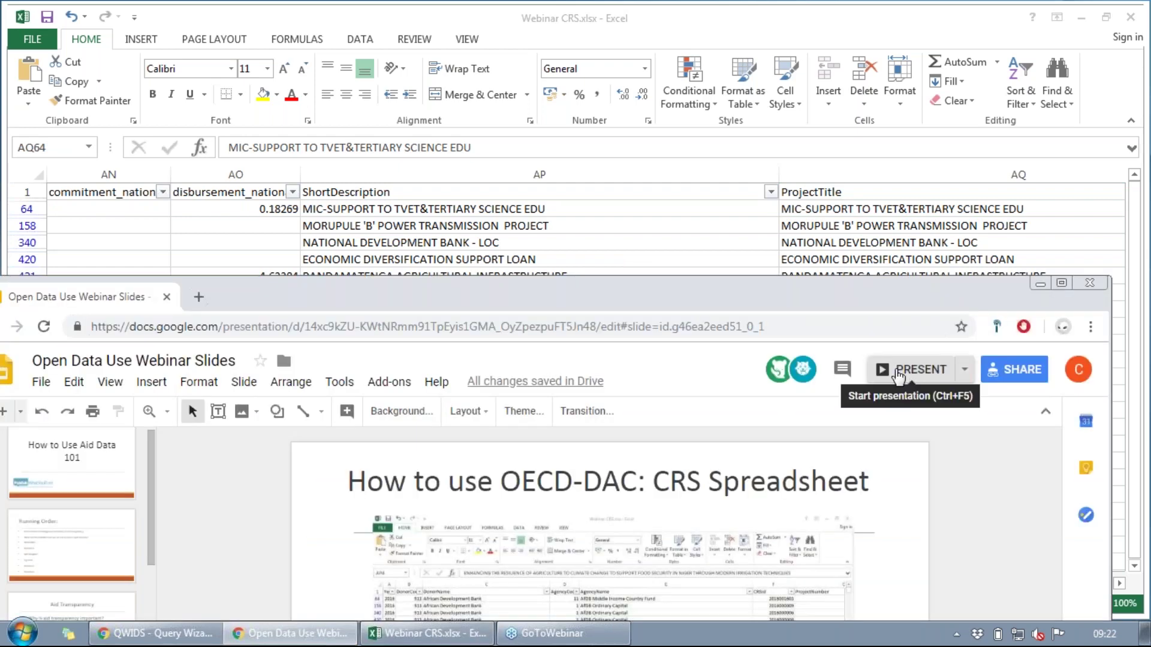
left_click(899, 370)
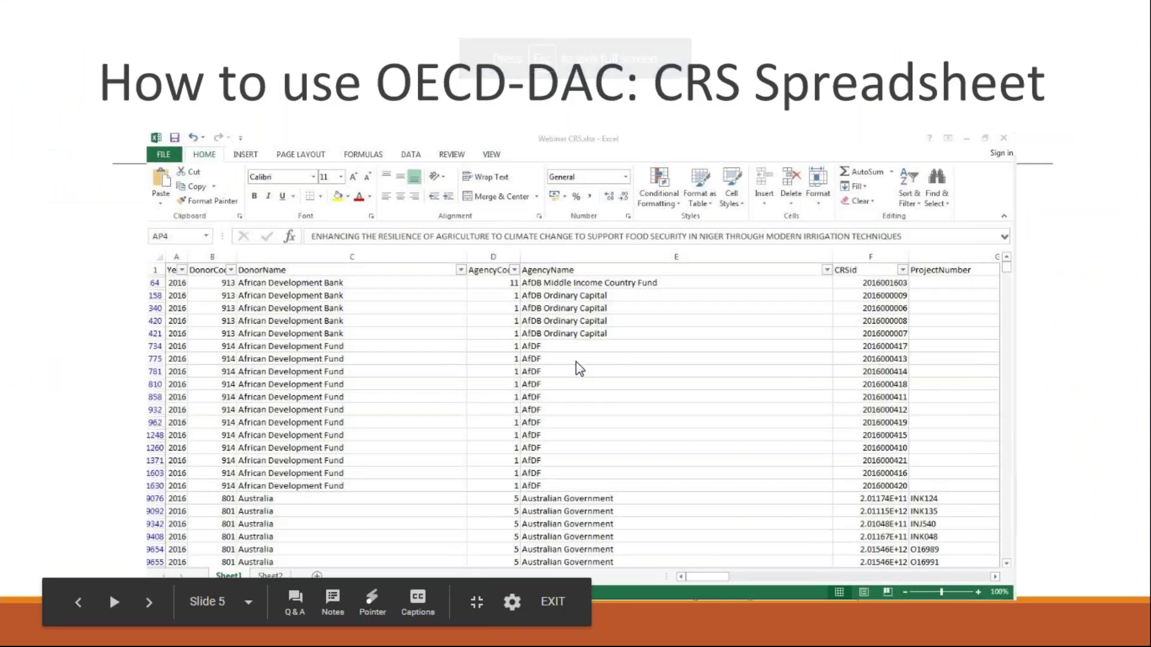
left_click(148, 601)
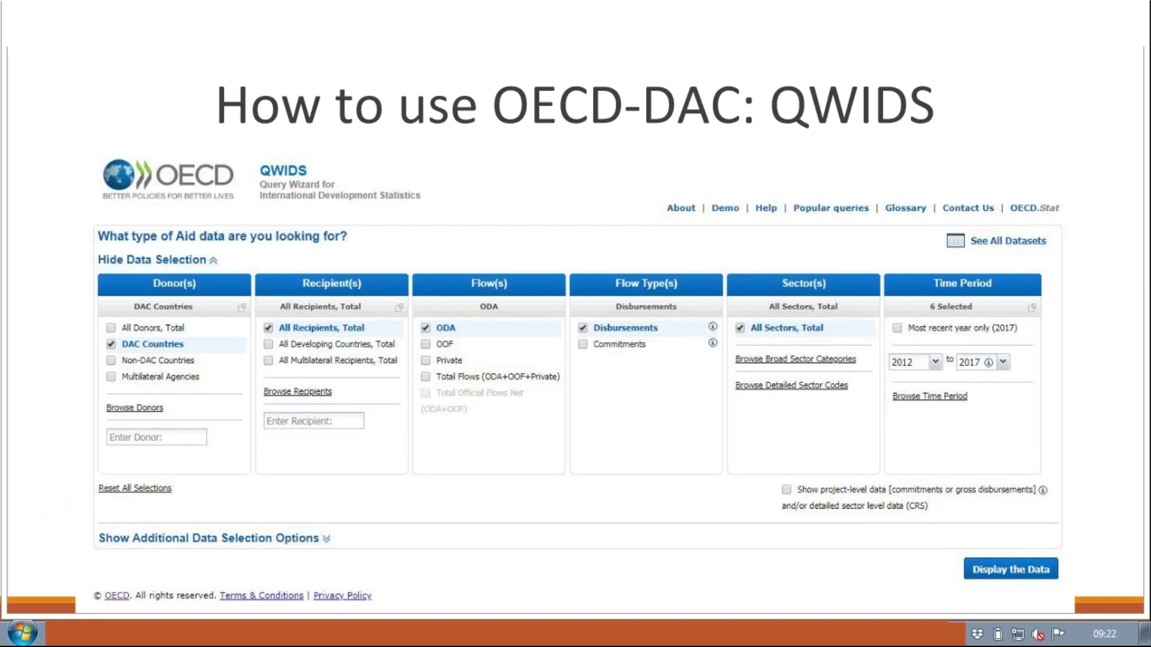
key("Escape")
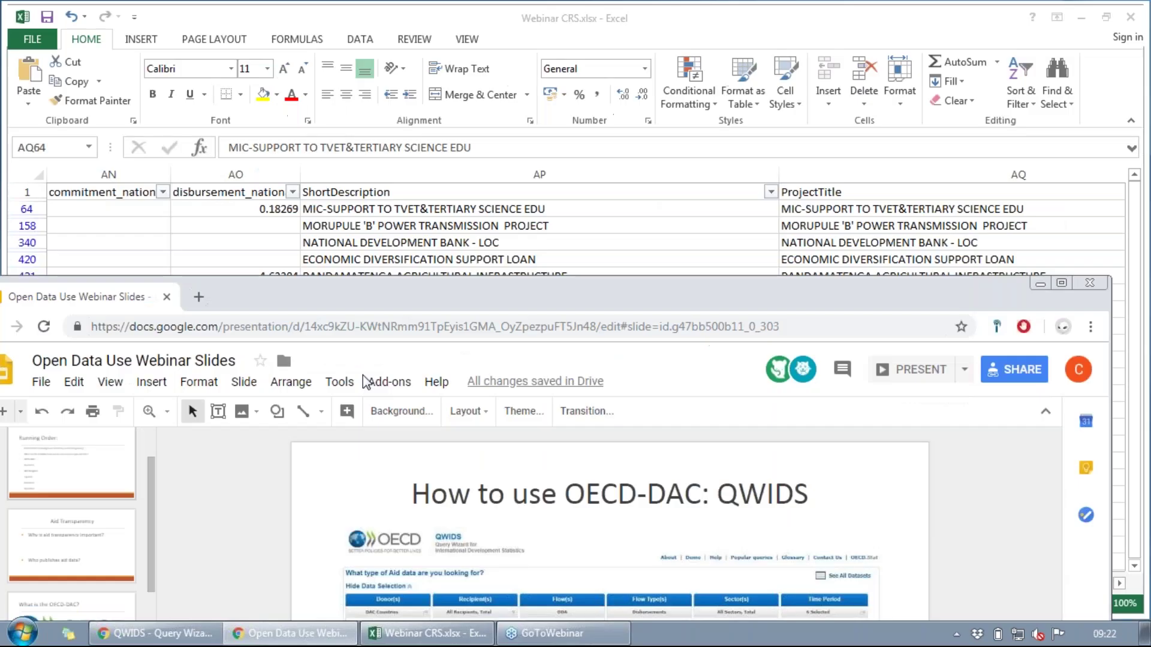
Switch to the Chrome window showing the QWIDS query page and maximise it
left_click(158, 639)
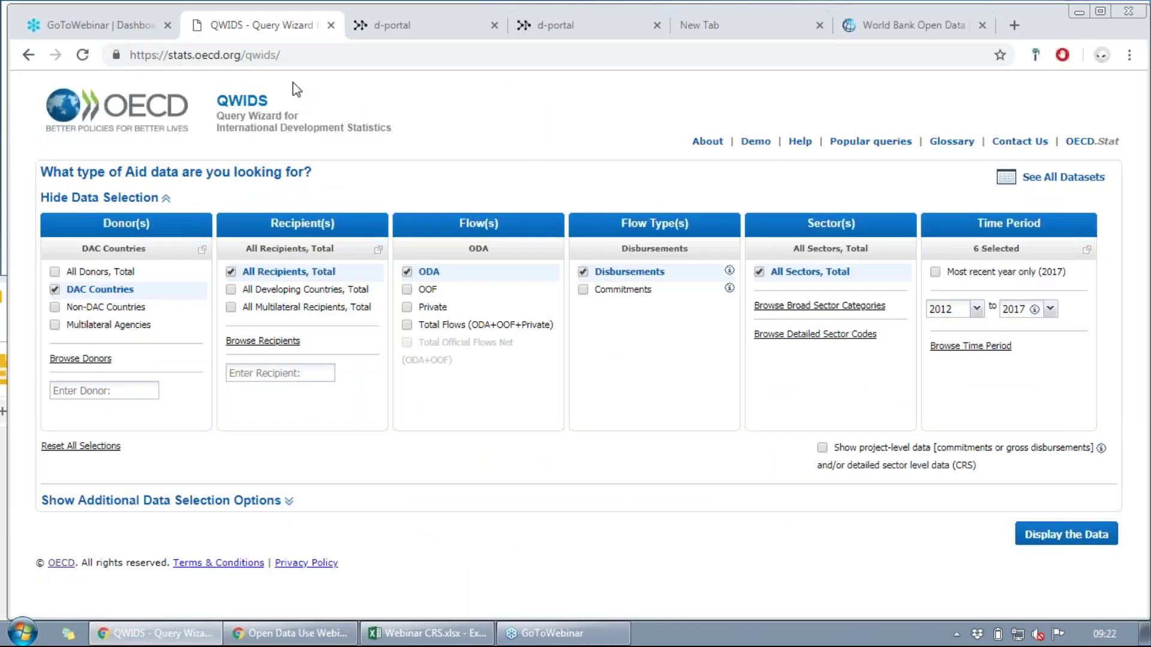
left_click(1100, 12)
left_click(283, 42)
left_click(283, 42)
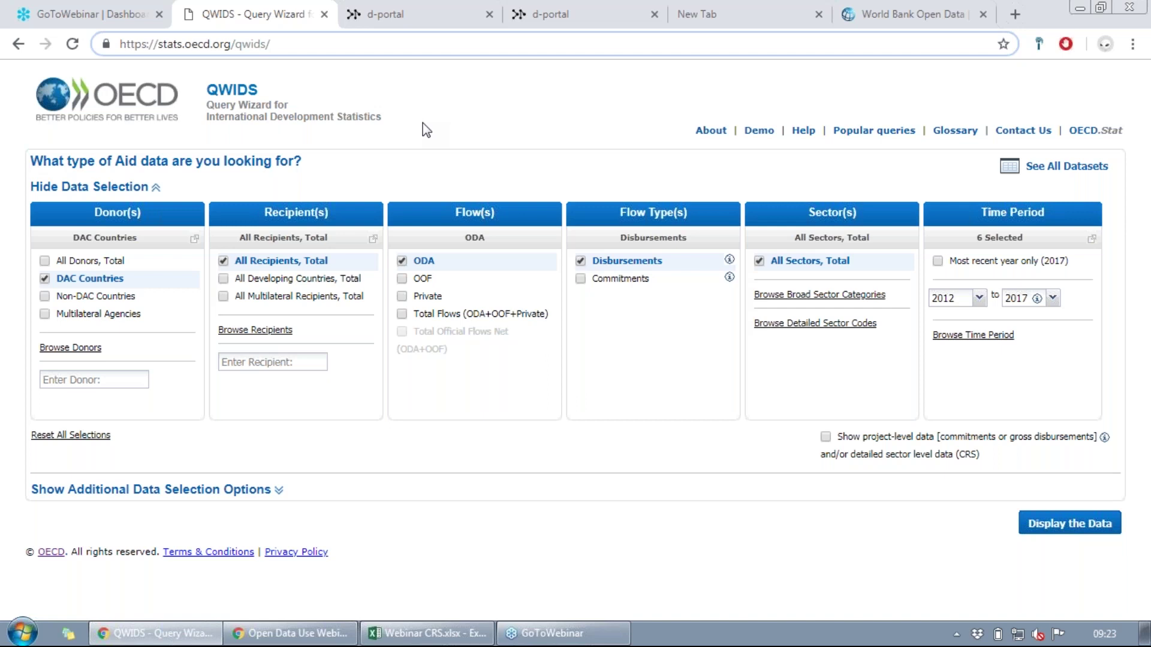
Replace the DAC Countries donor selection with Canada and United States from the full donor list
left_click(45, 279)
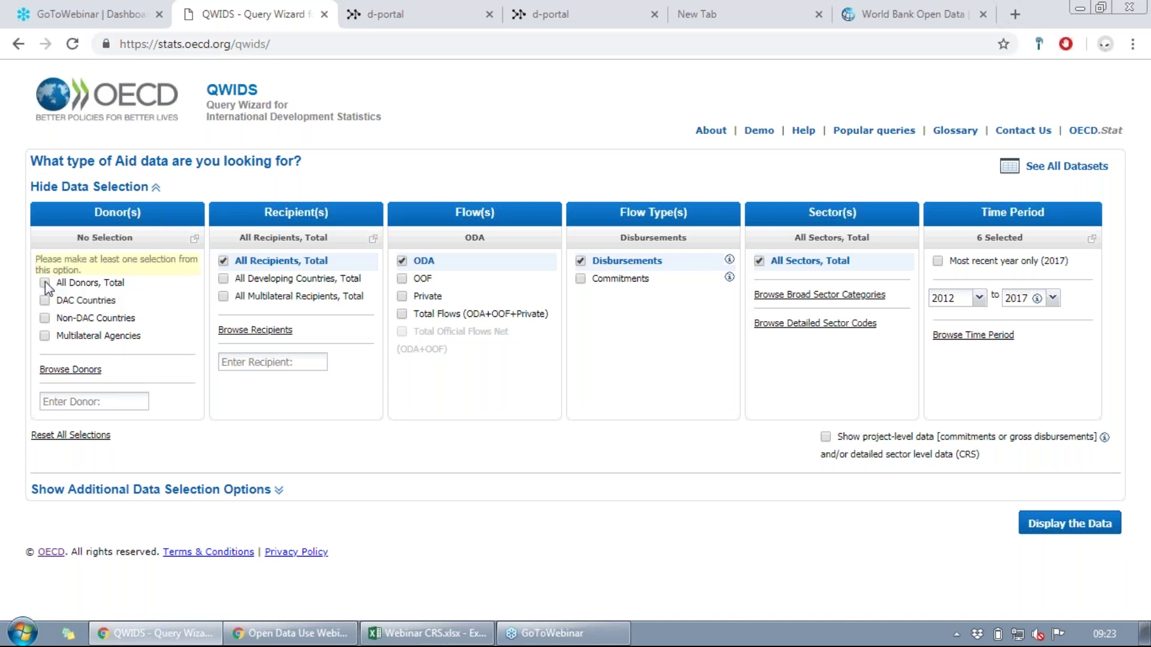
left_click(67, 370)
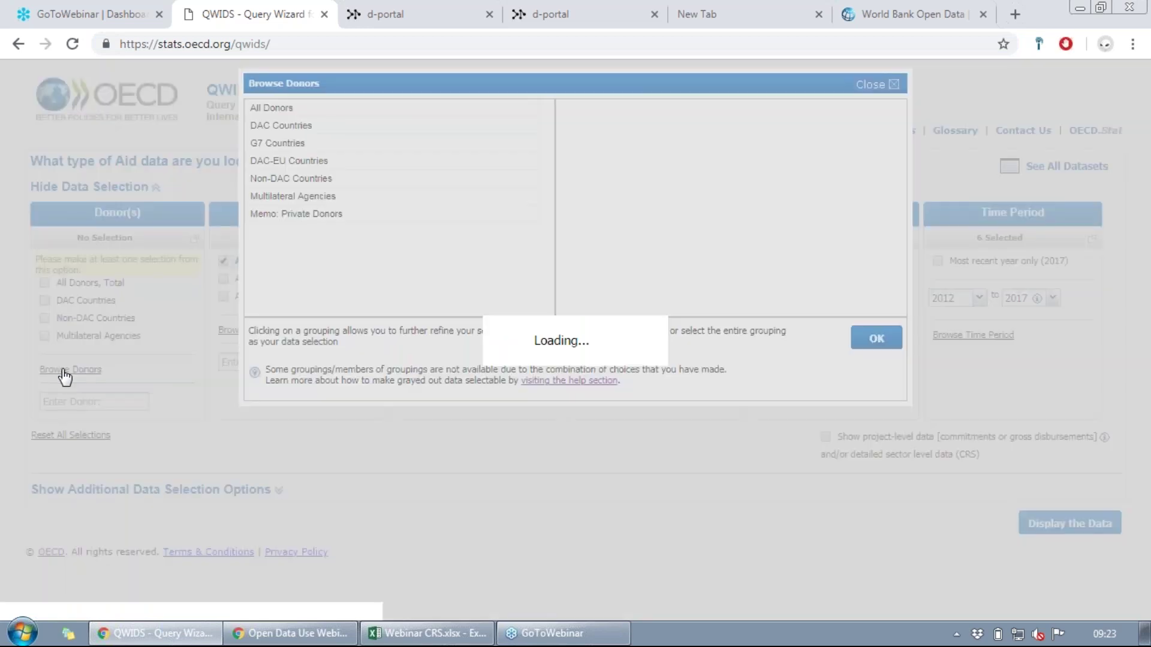
left_click(613, 257)
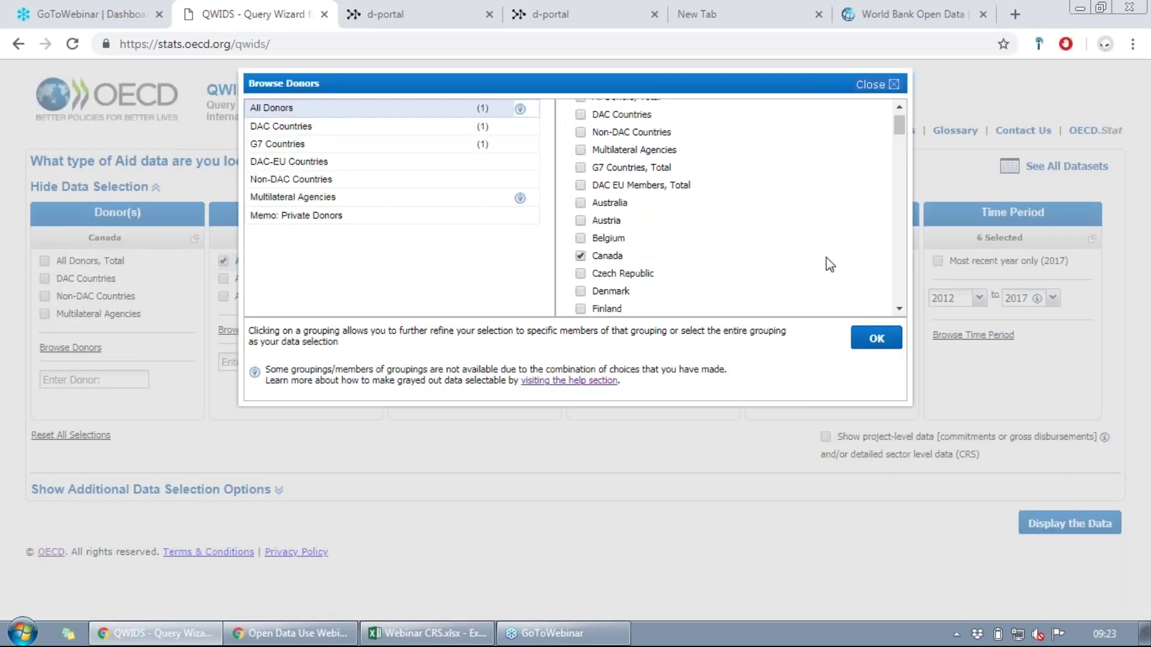
left_click(899, 309)
left_click(899, 308)
scroll(899, 308, "down", 7)
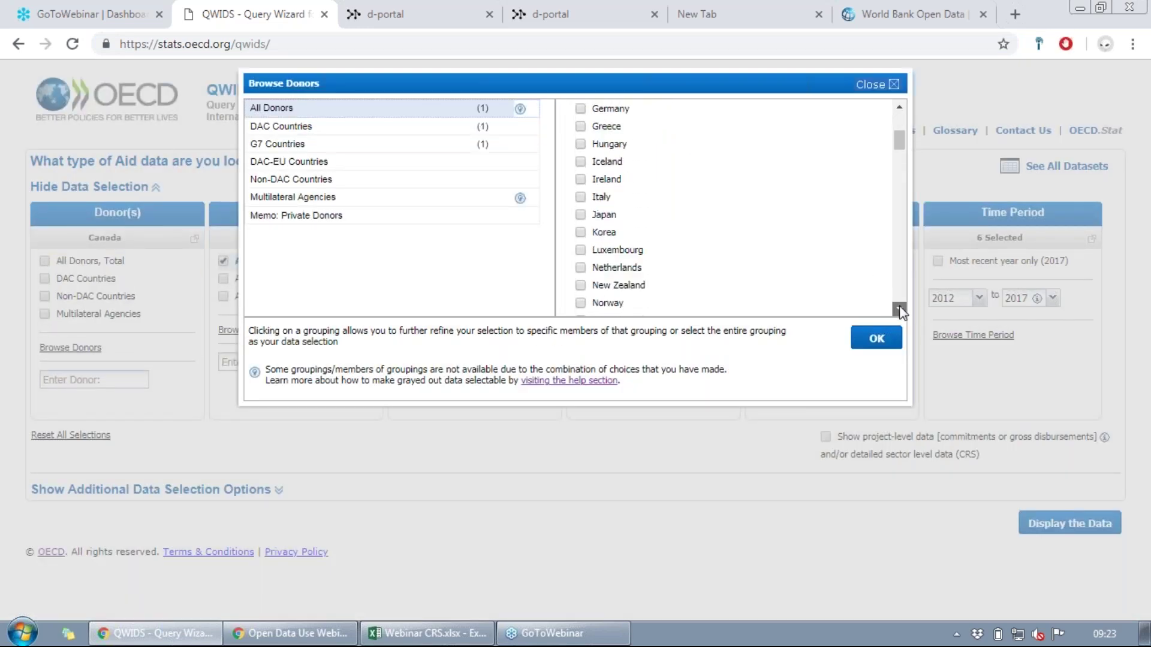
left_click(637, 227)
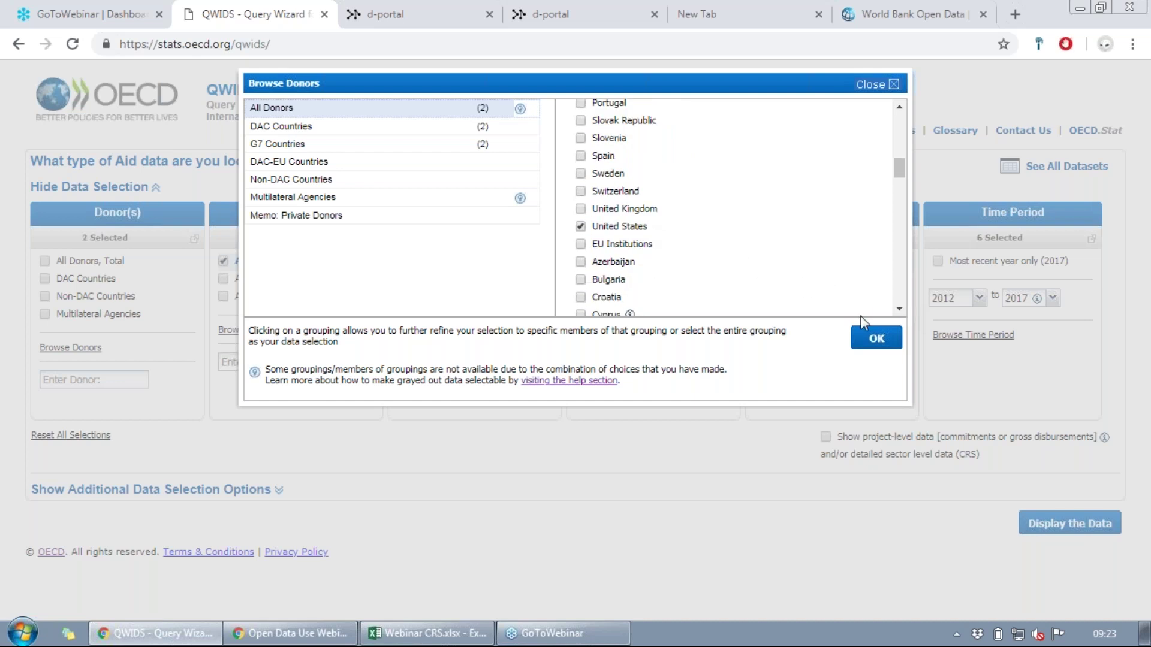
left_click(874, 339)
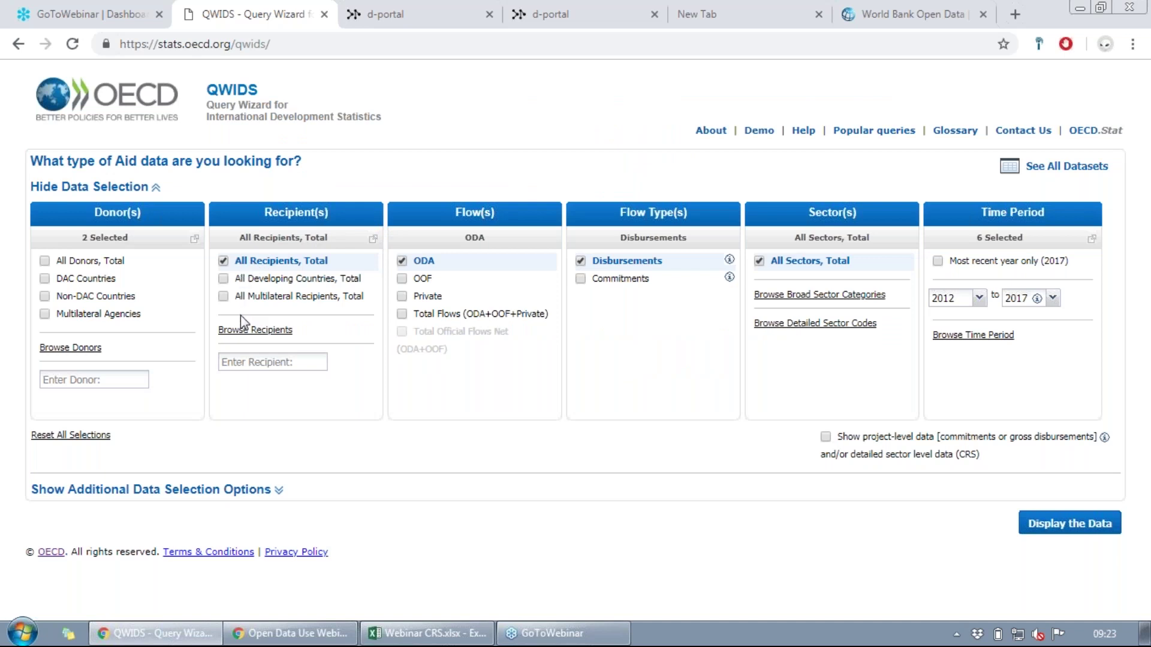
Replace the All Recipients, Total selection with Senegal from the full recipient list
left_click(223, 260)
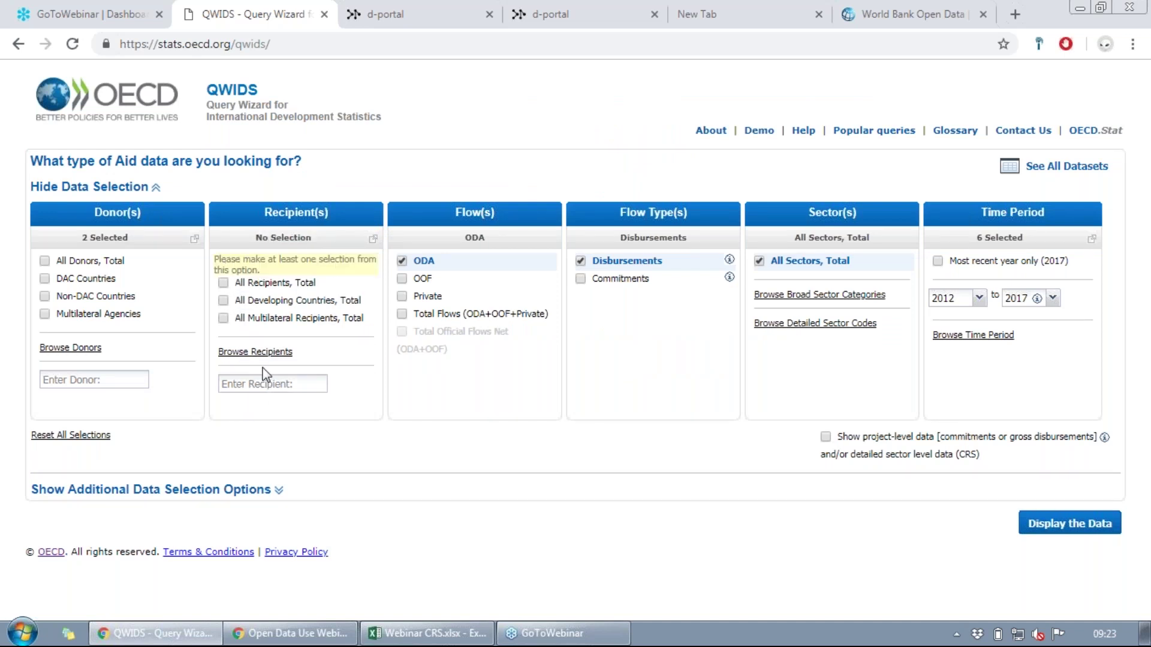
left_click(265, 352)
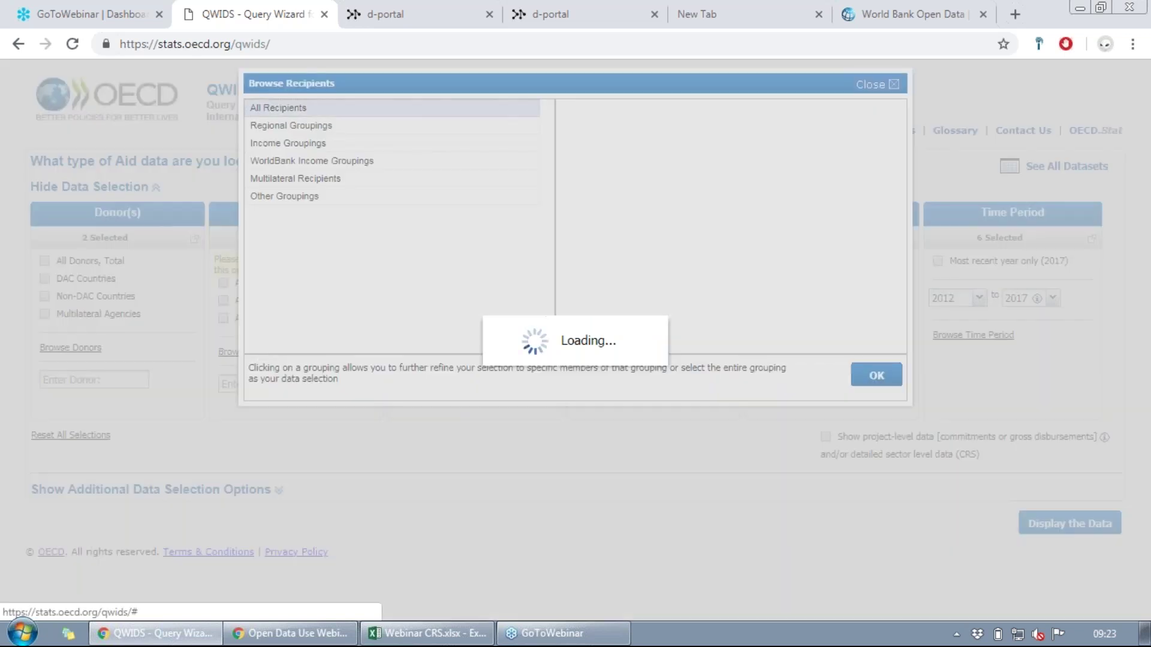
scroll(901, 350, "down", 5)
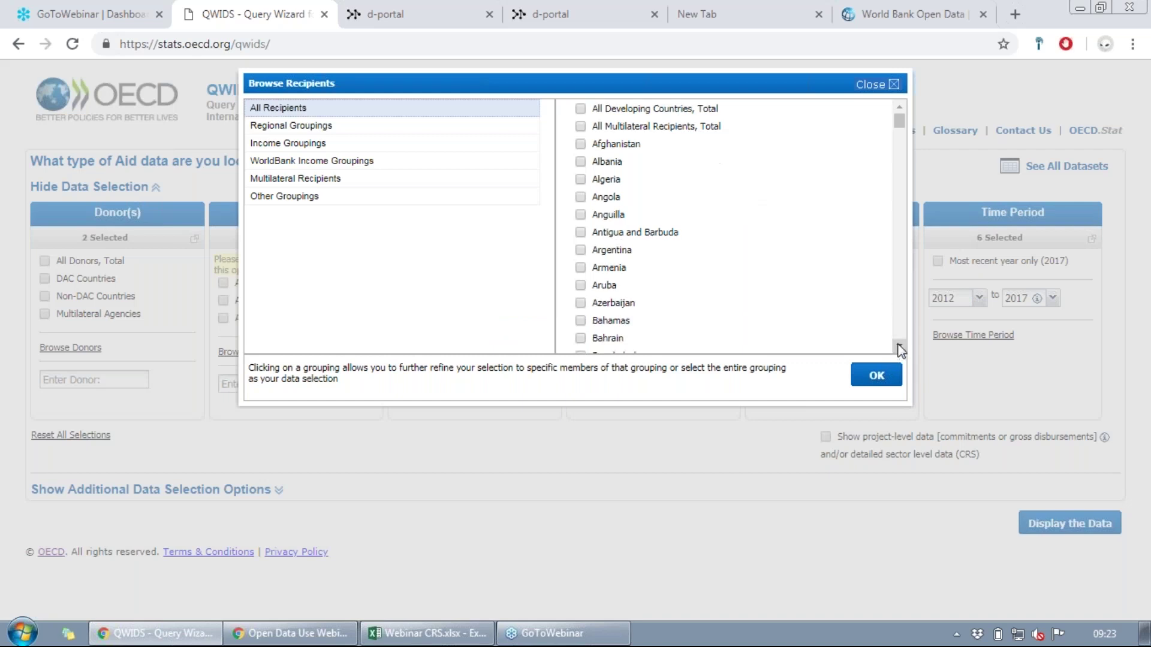
scroll(901, 350, "down", 7)
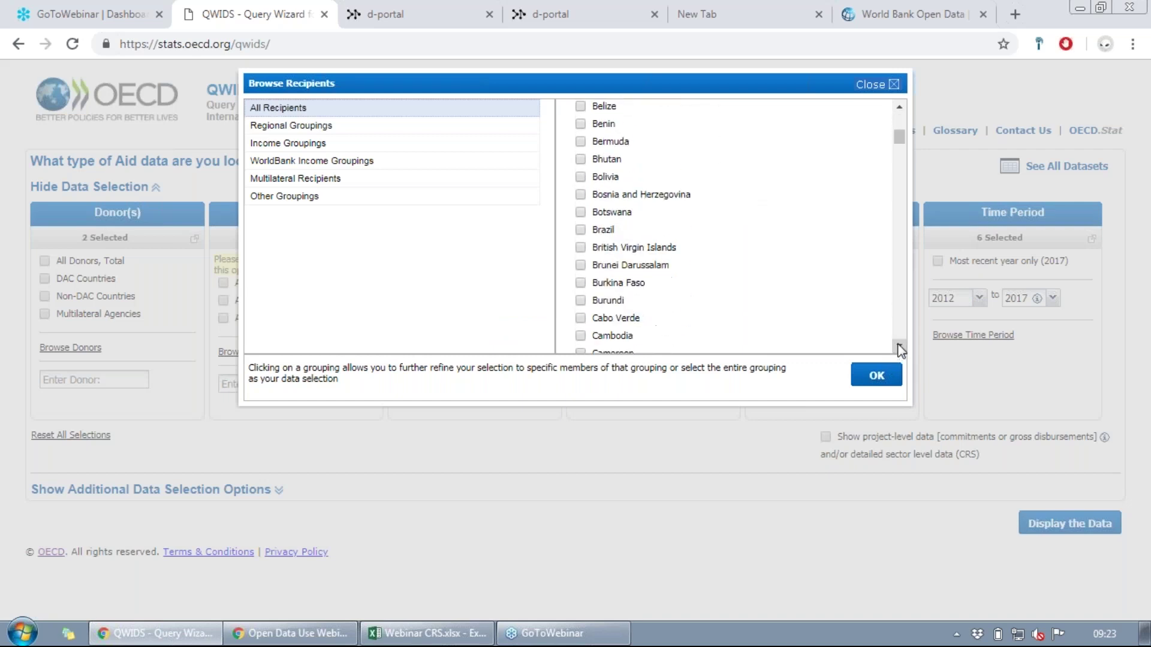
scroll(900, 350, "down", 7)
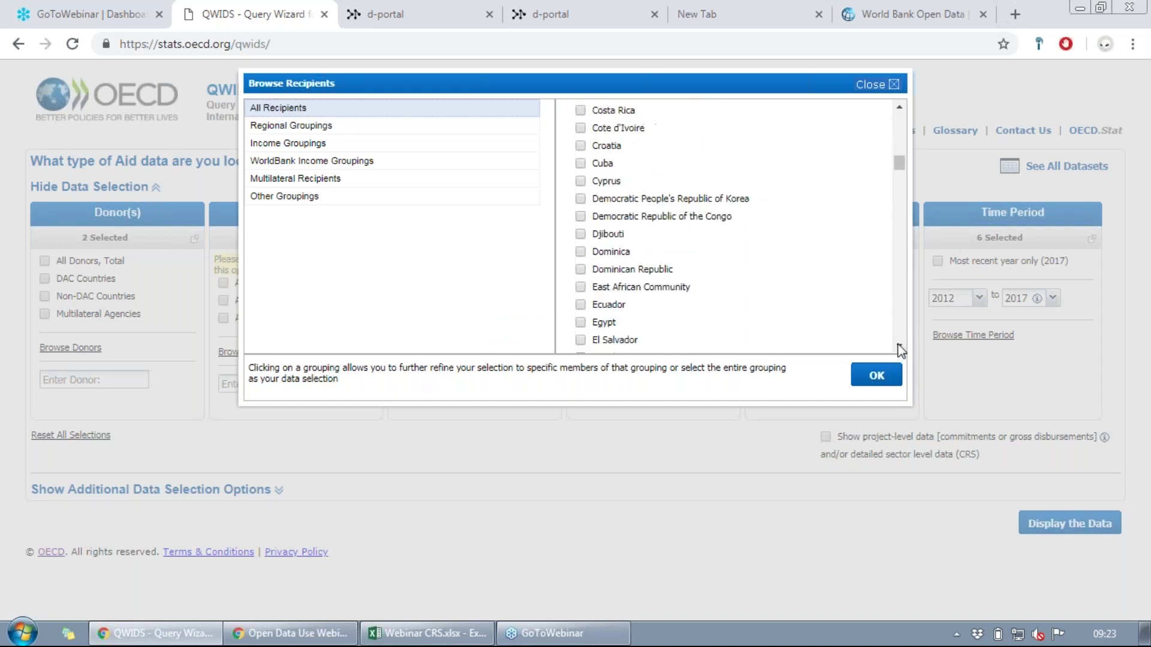
scroll(901, 351, "down", 7)
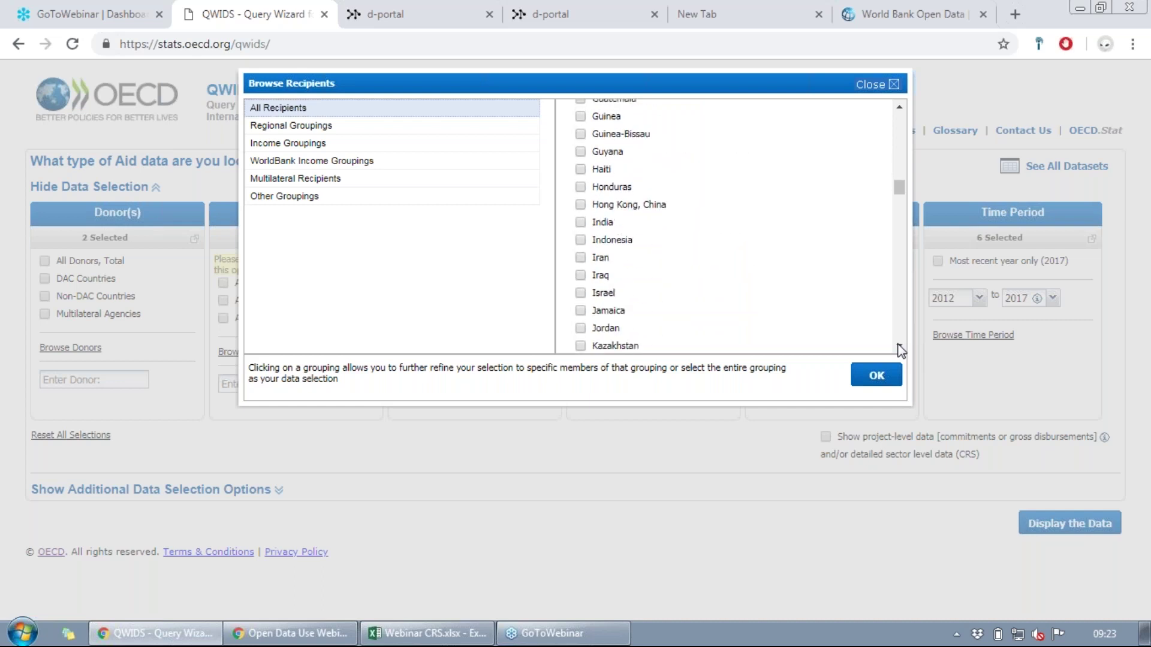
scroll(900, 350, "down", 7)
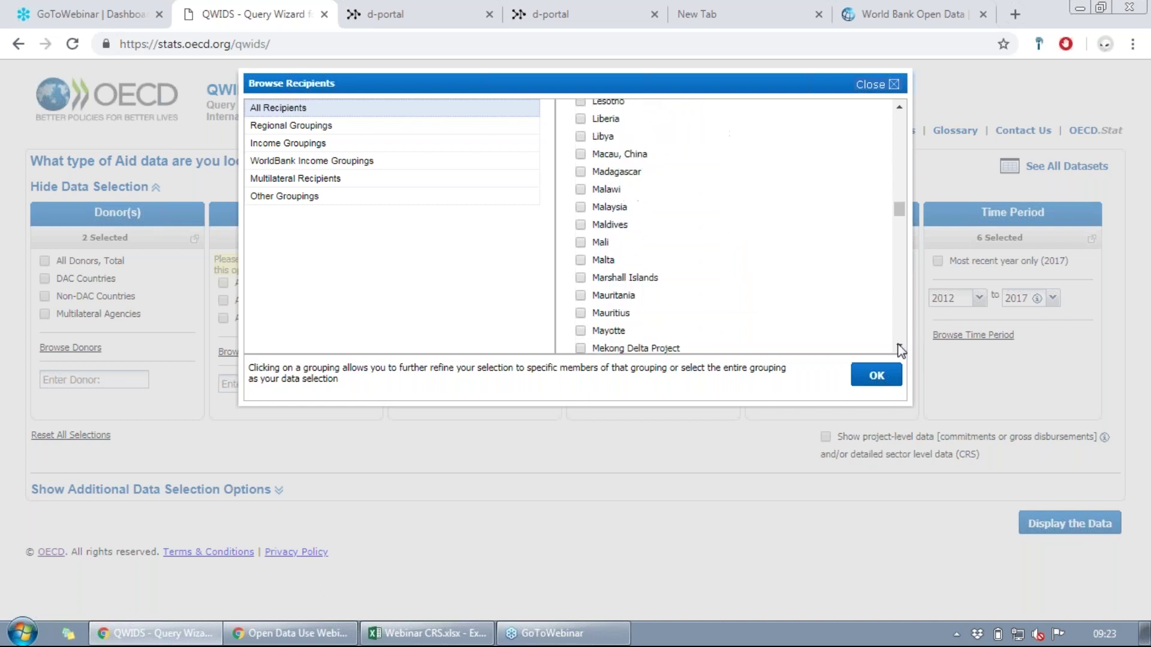
scroll(900, 351, "down", 5)
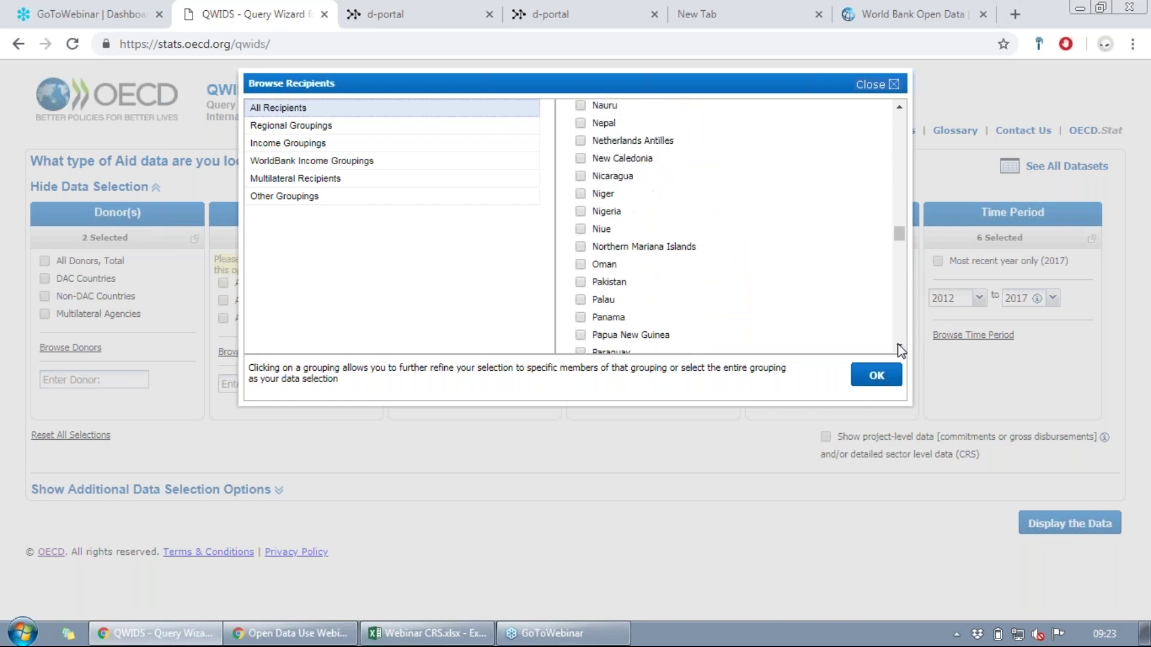
left_click(899, 346)
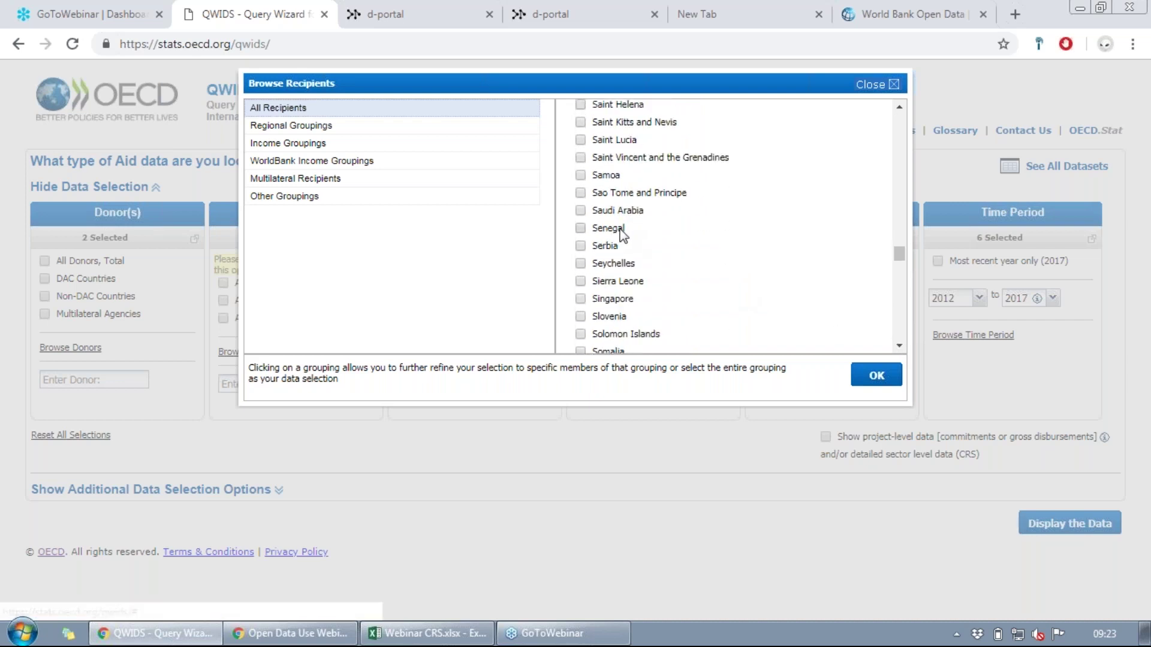
left_click(611, 264)
left_click(735, 377)
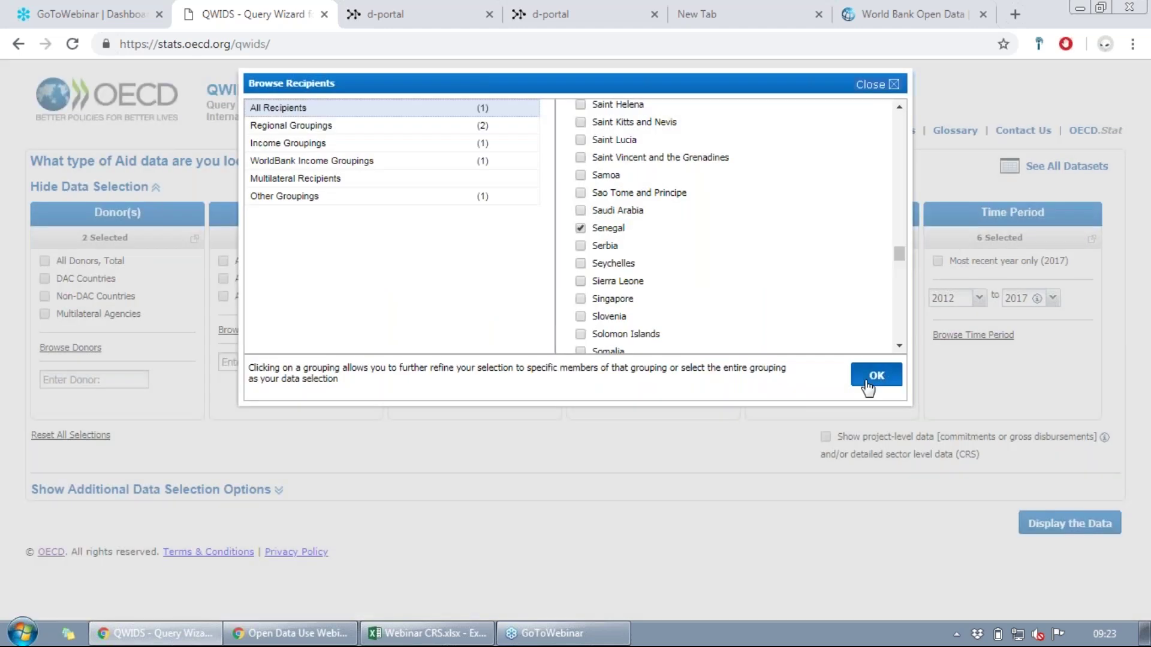
left_click(866, 383)
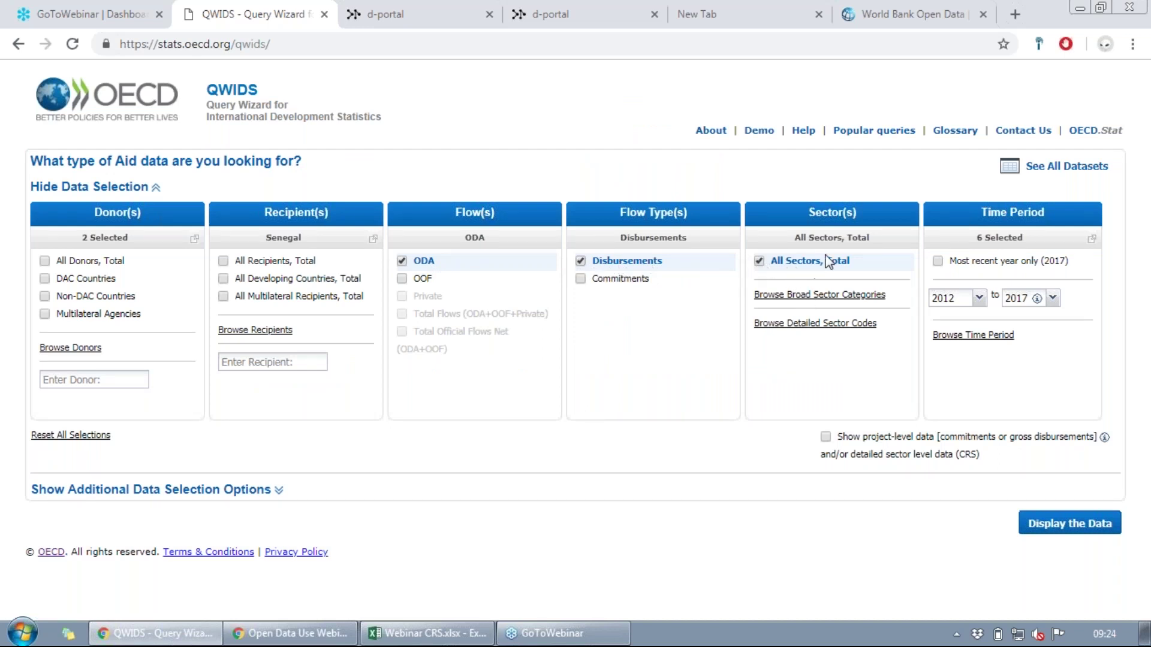
Look through the broad sector categories from education to production sectors and close the list without changing the selection
left_click(827, 298)
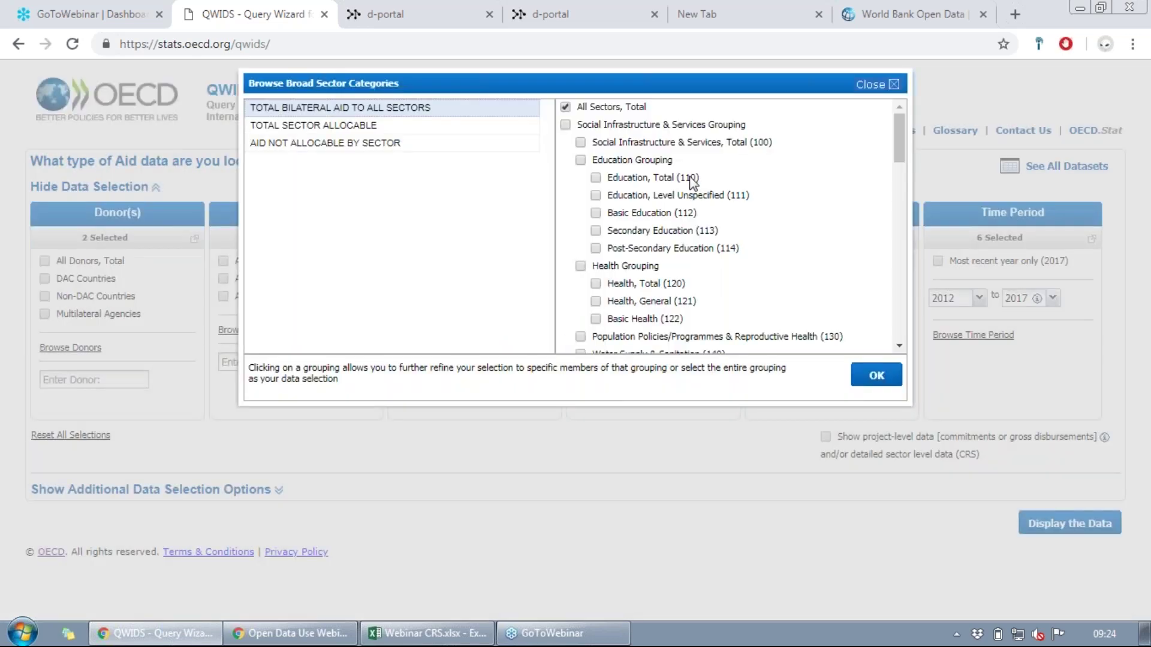
scroll(792, 223, "down", 1)
scroll(791, 220, "down", 3)
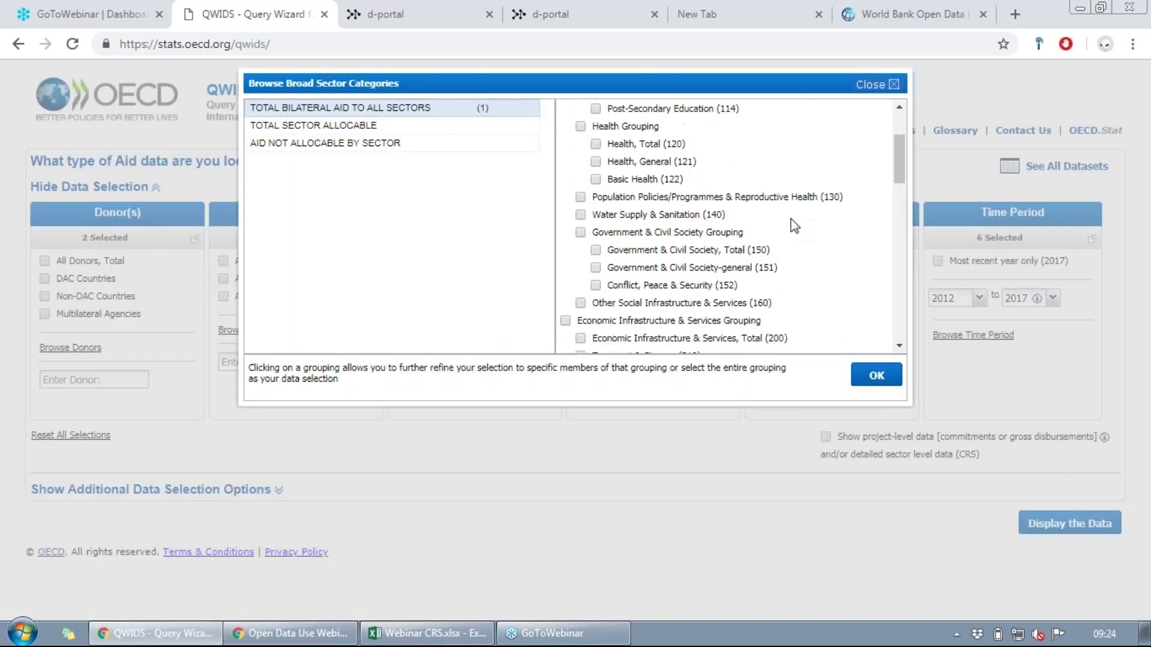
scroll(790, 218, "down", 4)
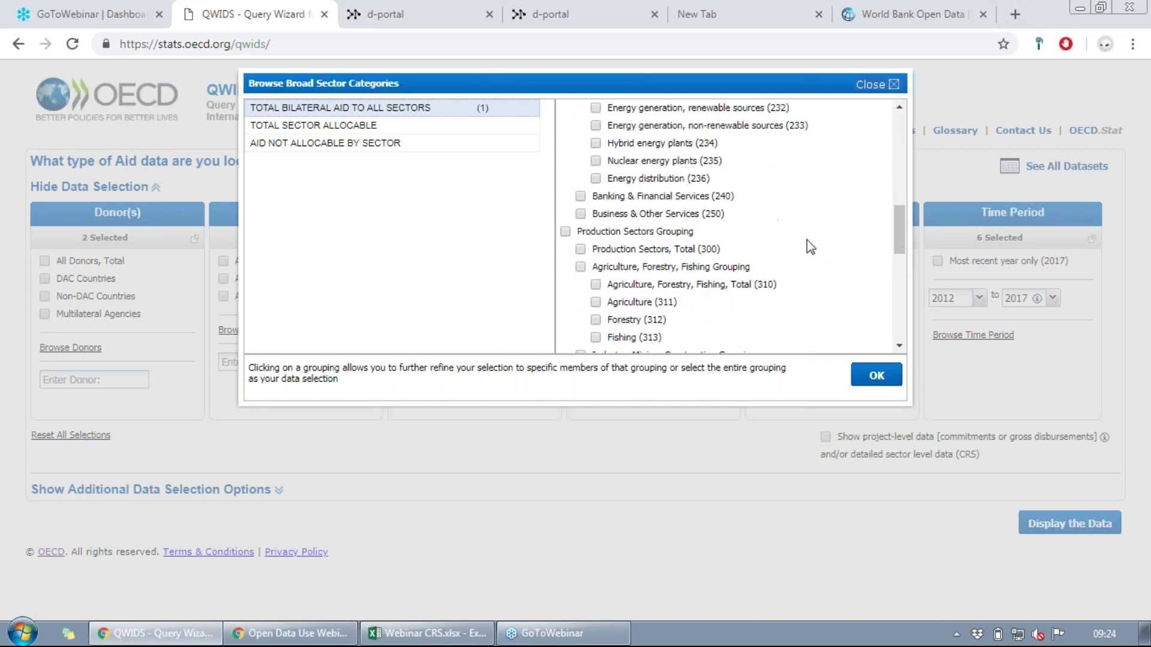
left_click(895, 85)
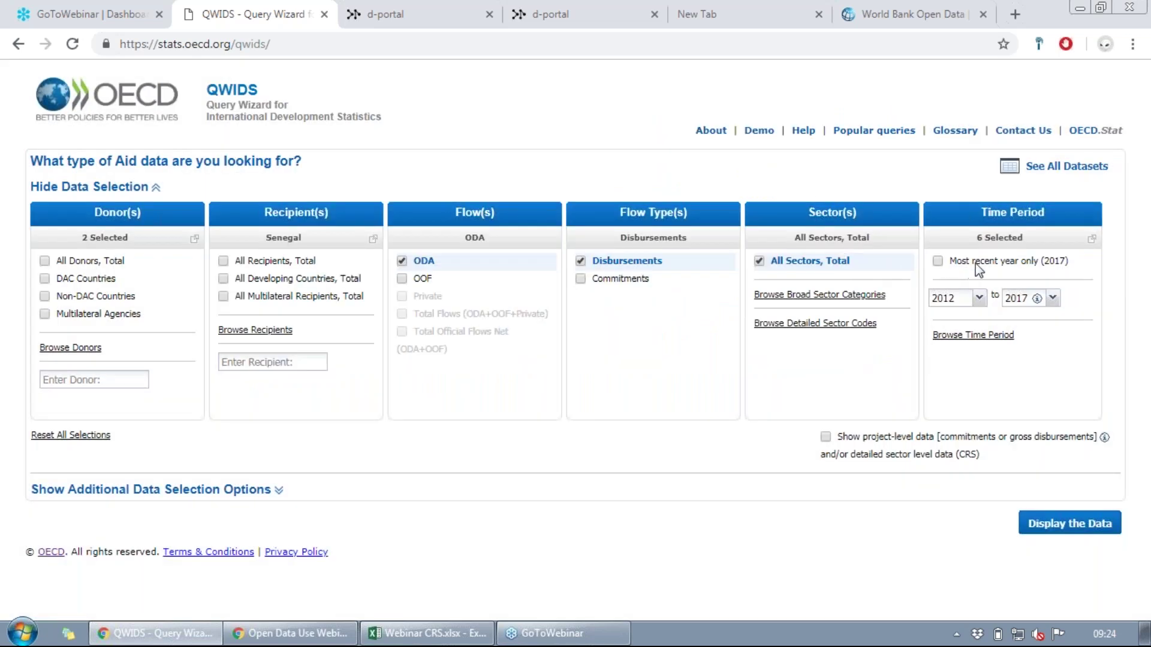
Set the end year of the time period to 2016 and display the data for the query
left_click(1053, 299)
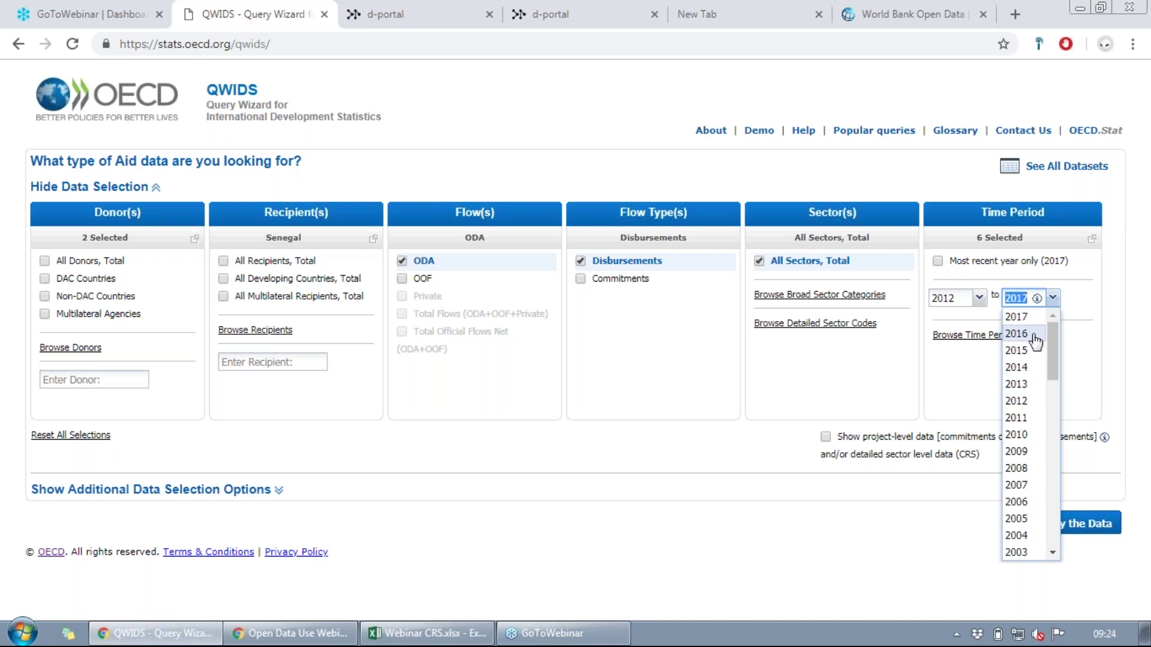
left_click(1032, 335)
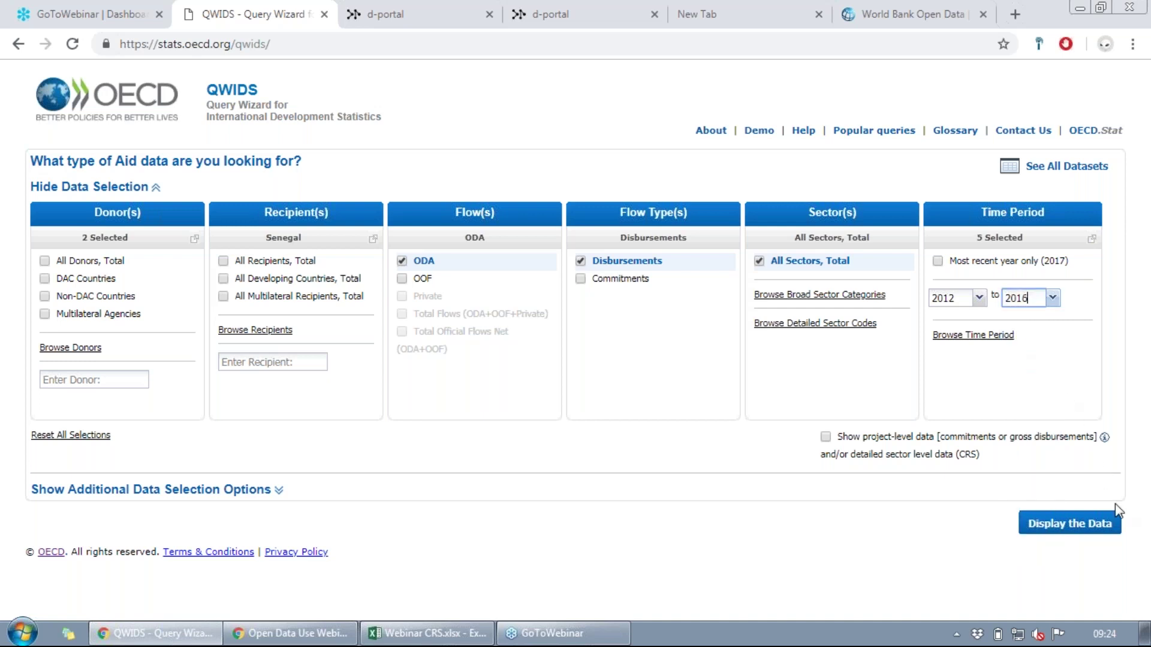
left_click(1082, 529)
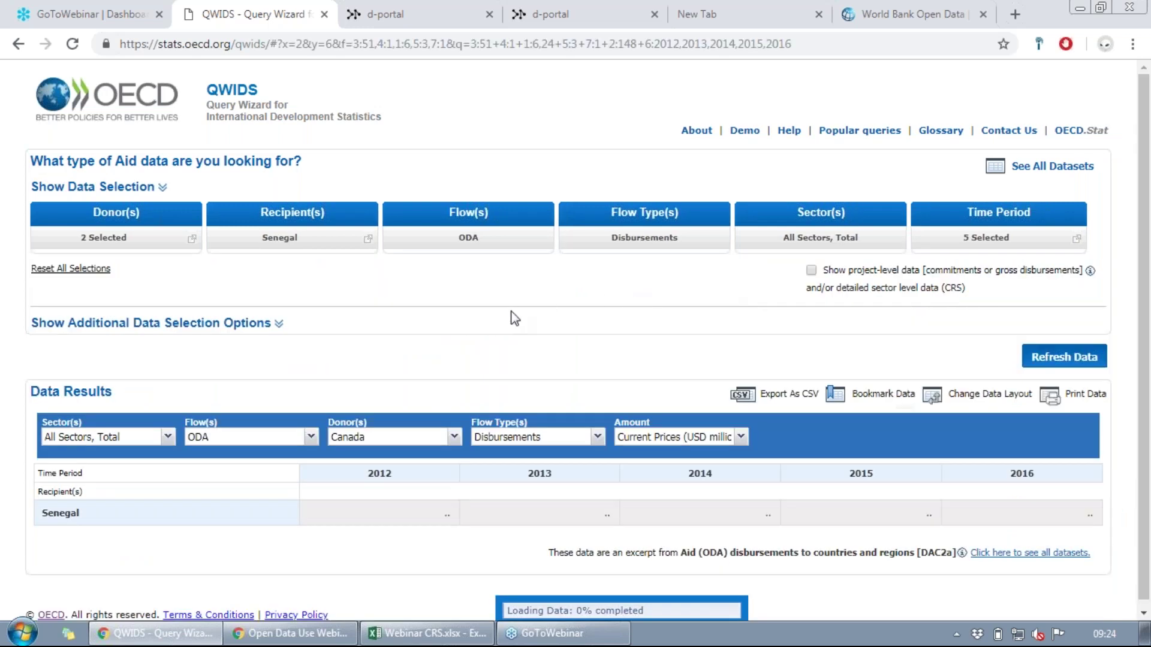
Show the results for United States as the donor to Senegal
left_click(453, 430)
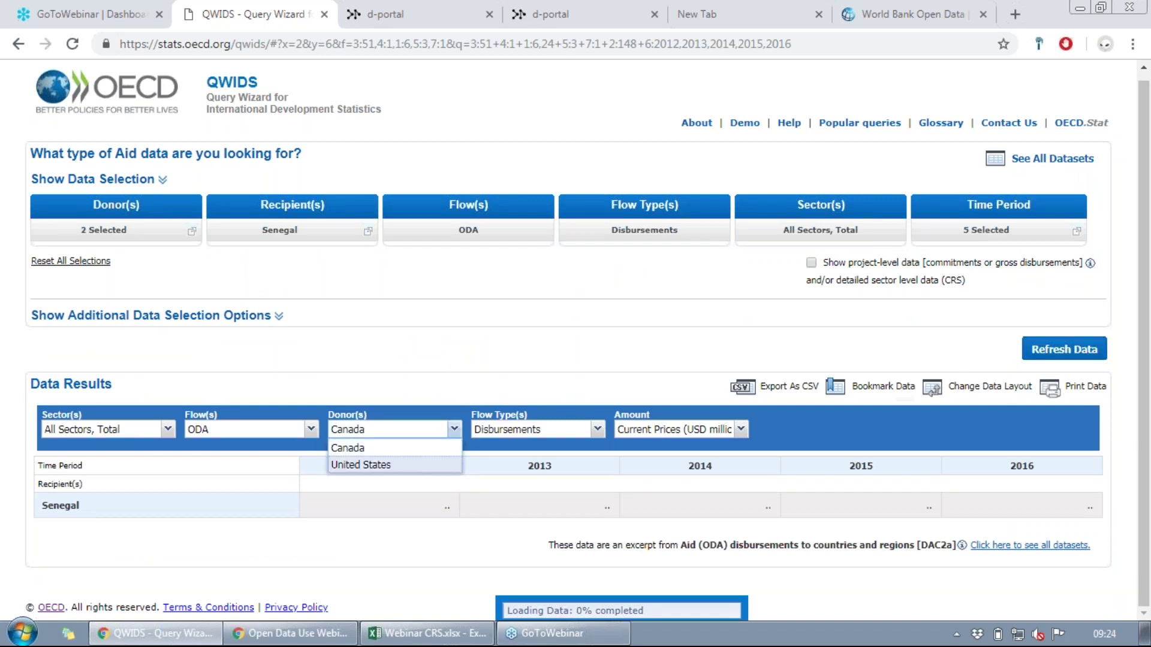
left_click(420, 465)
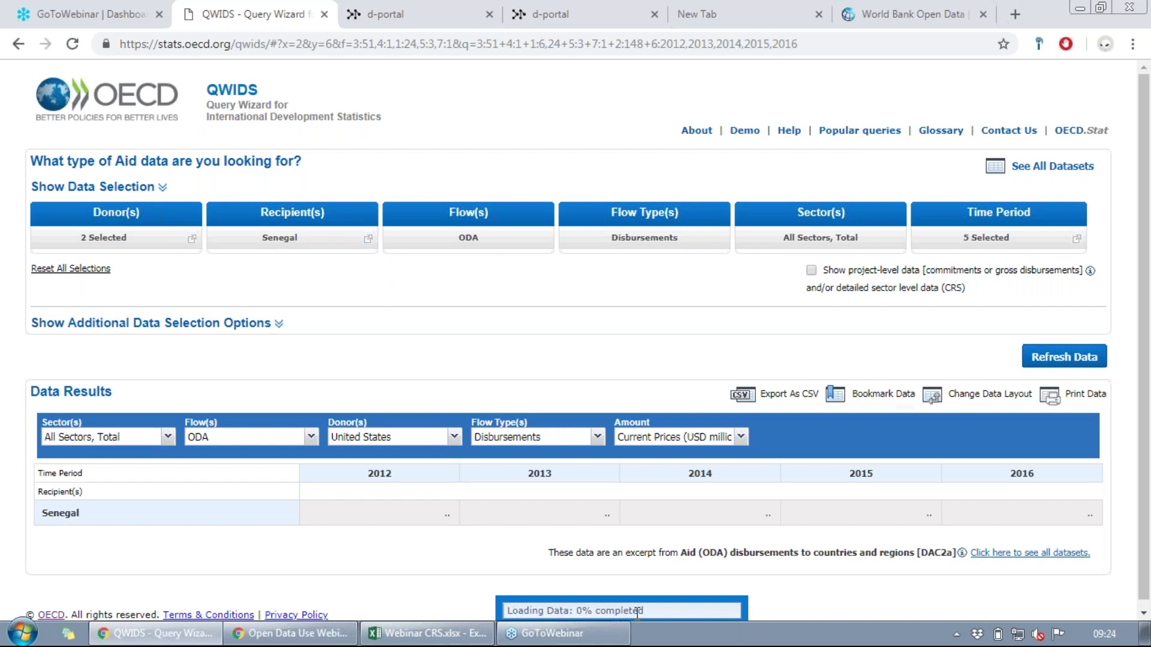
left_click(589, 633)
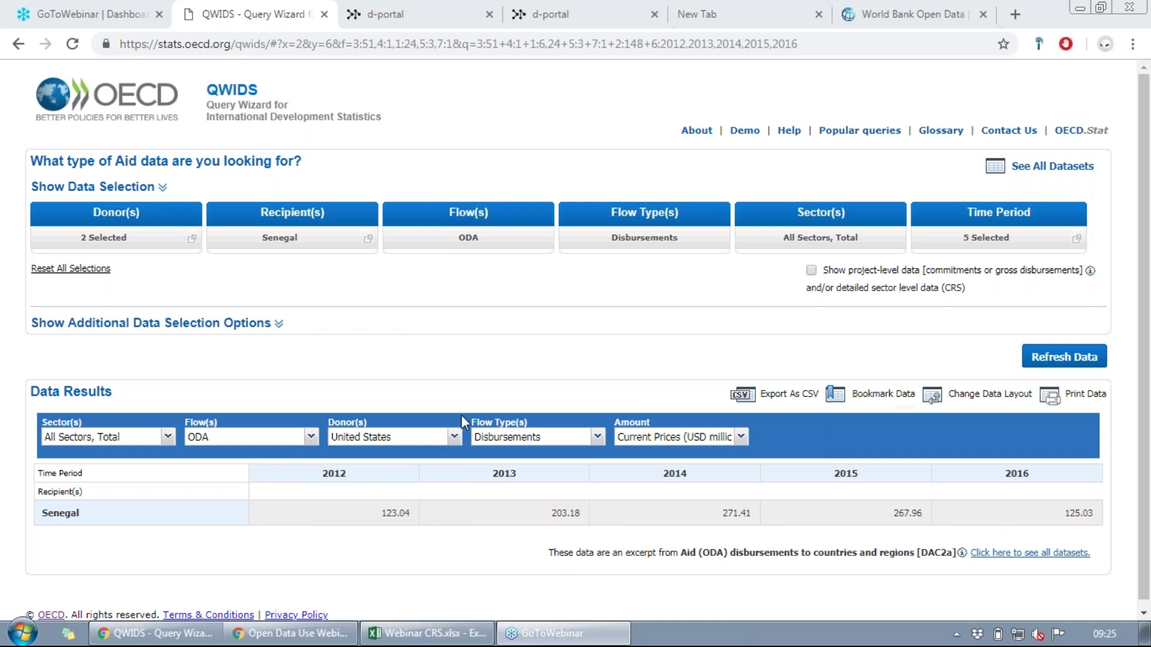
Switch the results' donor to Canada and back to United States
left_click(458, 437)
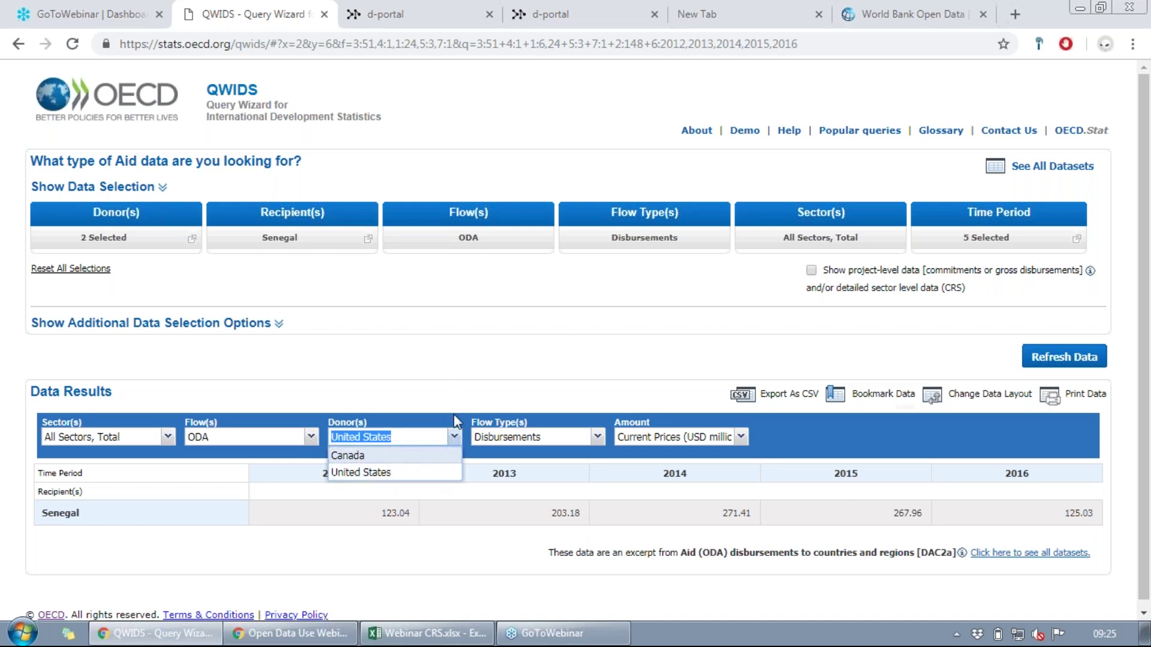
left_click(368, 455)
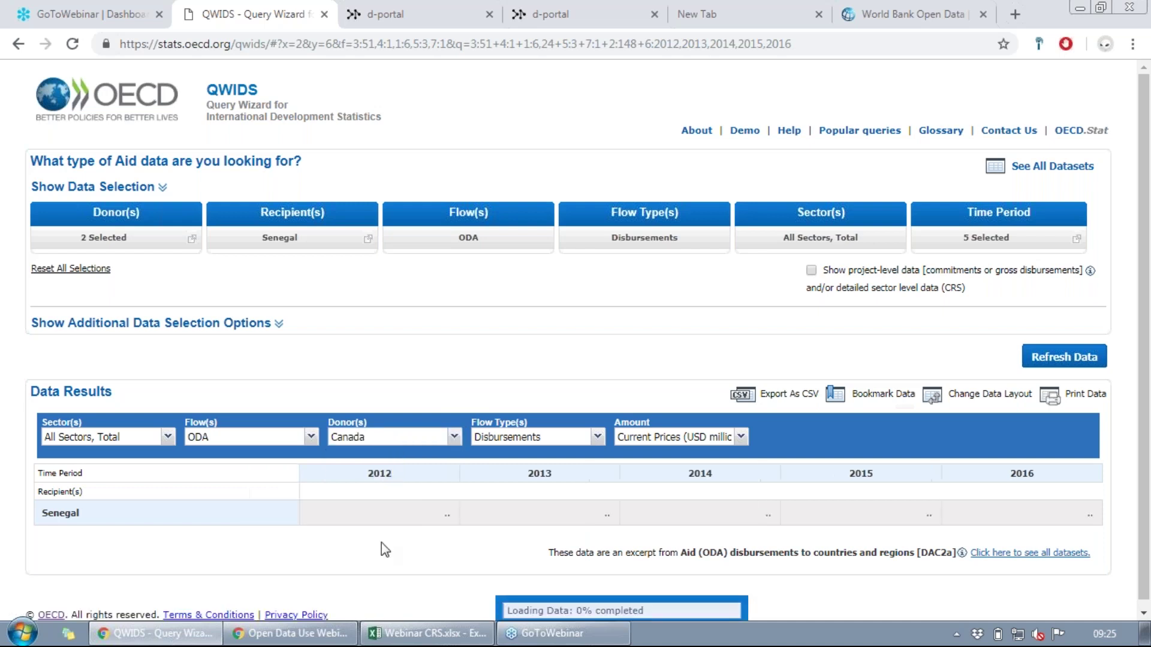
left_click(453, 437)
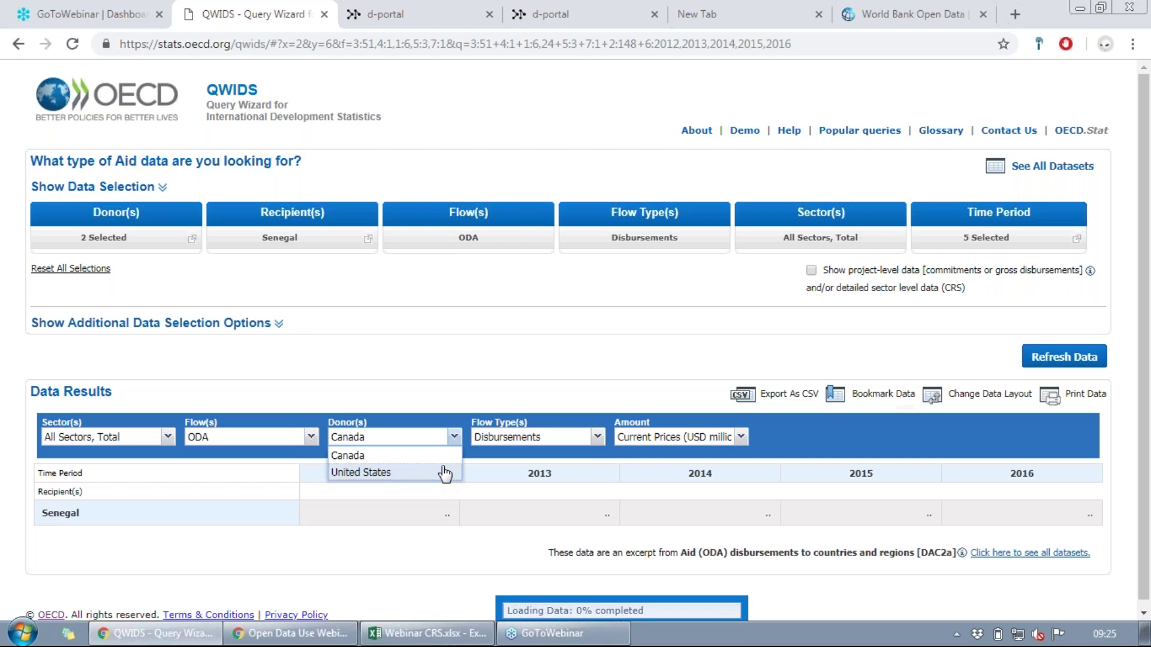
left_click(444, 473)
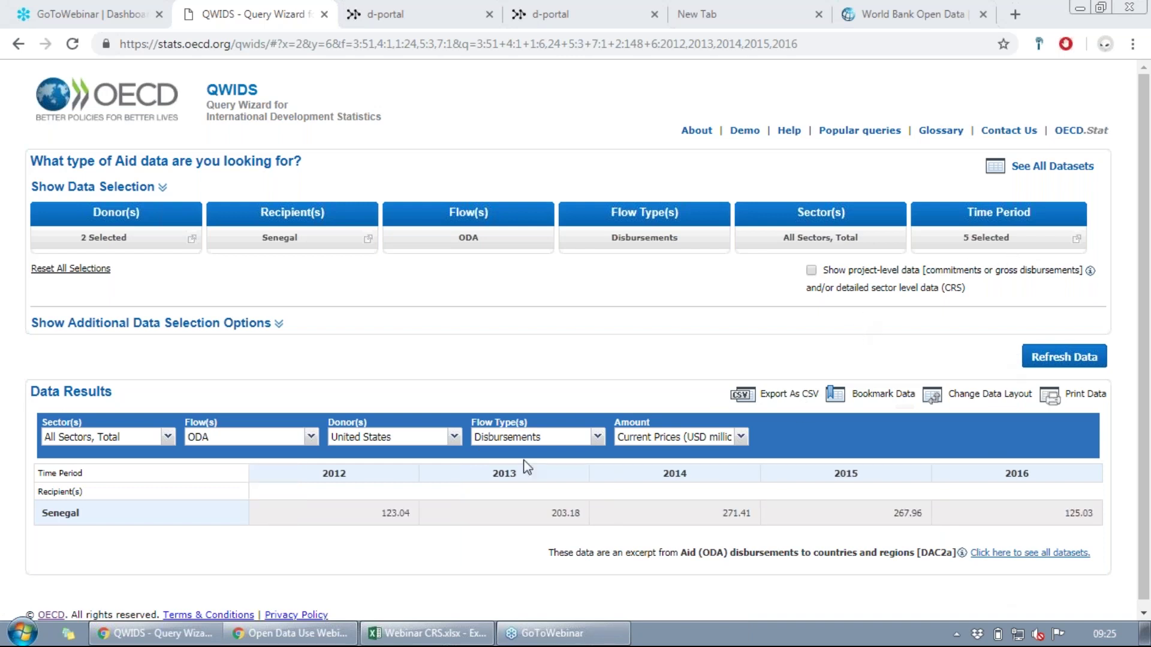
Compare Canada's ODA disbursements to Senegal with those of the United States, leaving United States as the displayed donor
left_click(454, 437)
left_click(450, 455)
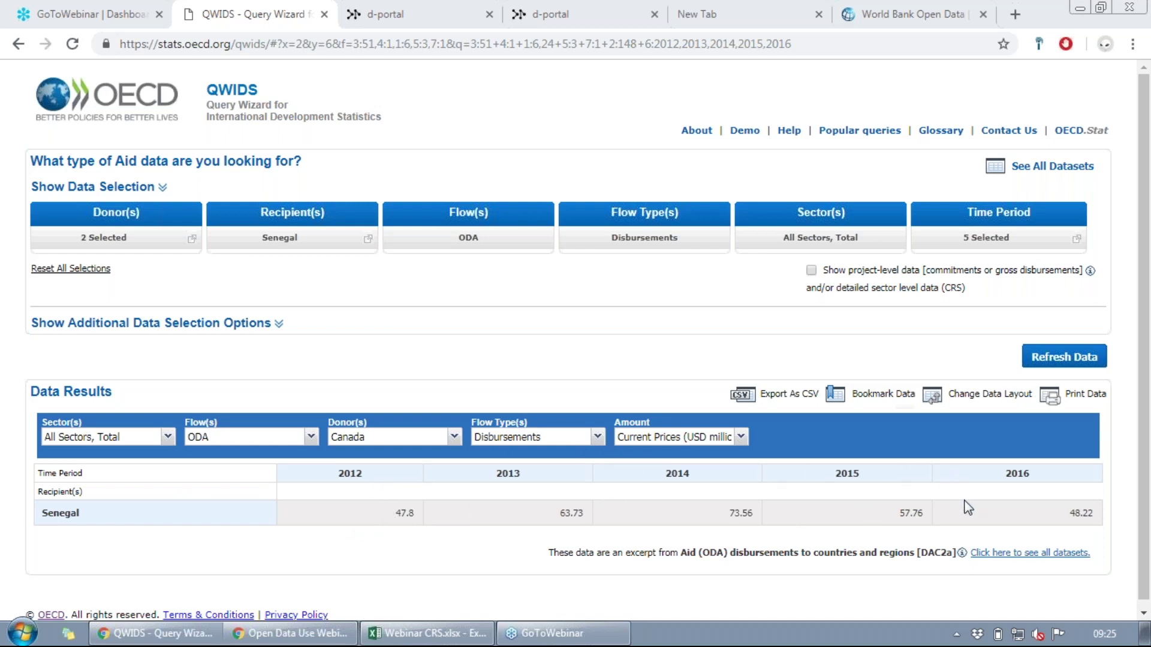
left_click(455, 438)
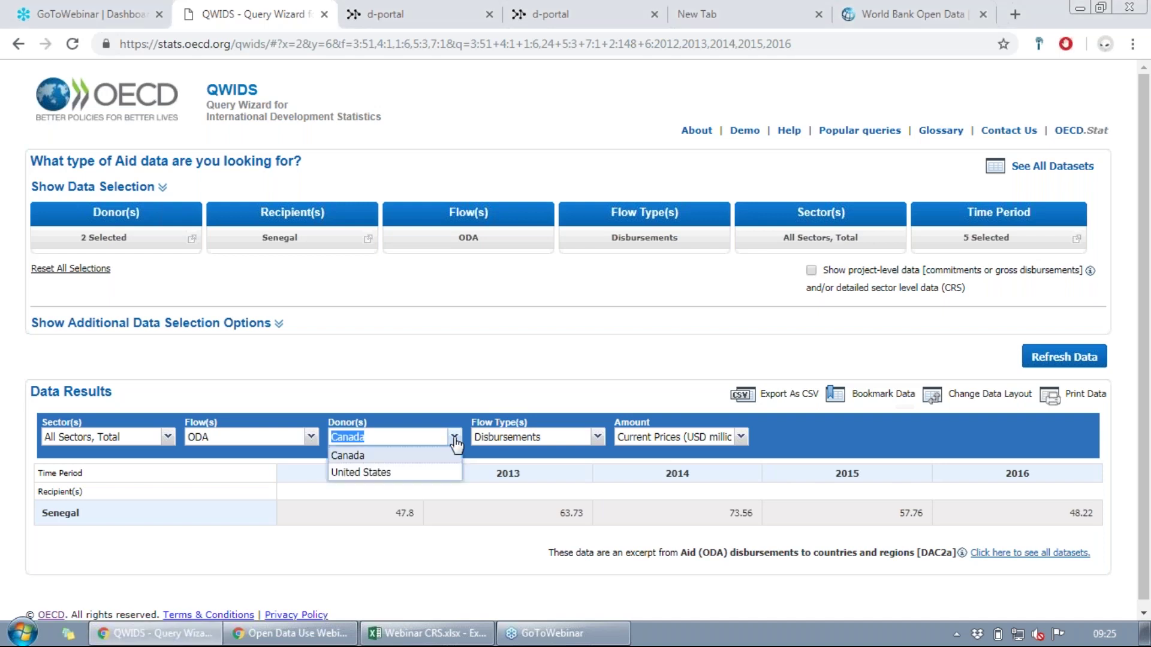
left_click(432, 476)
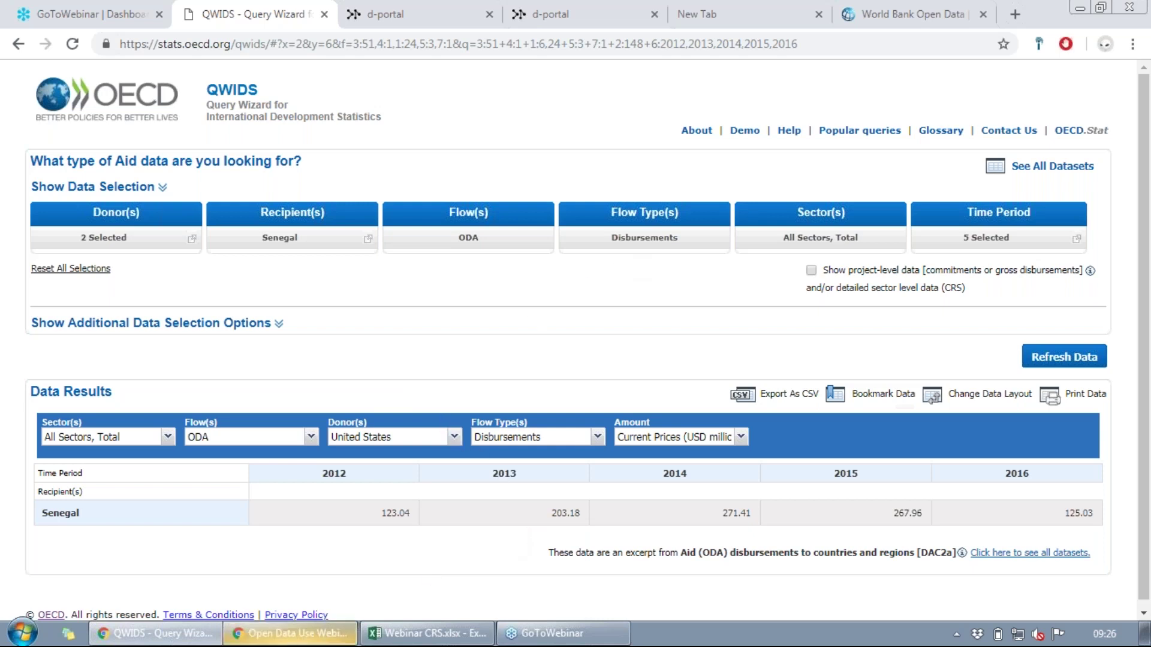
Switch to the Open Data Use Webinar Slides in Google Slides and present from the "How to use OECD-DAC: QWIDS" slide
mouse_move(290, 633)
left_click(180, 599)
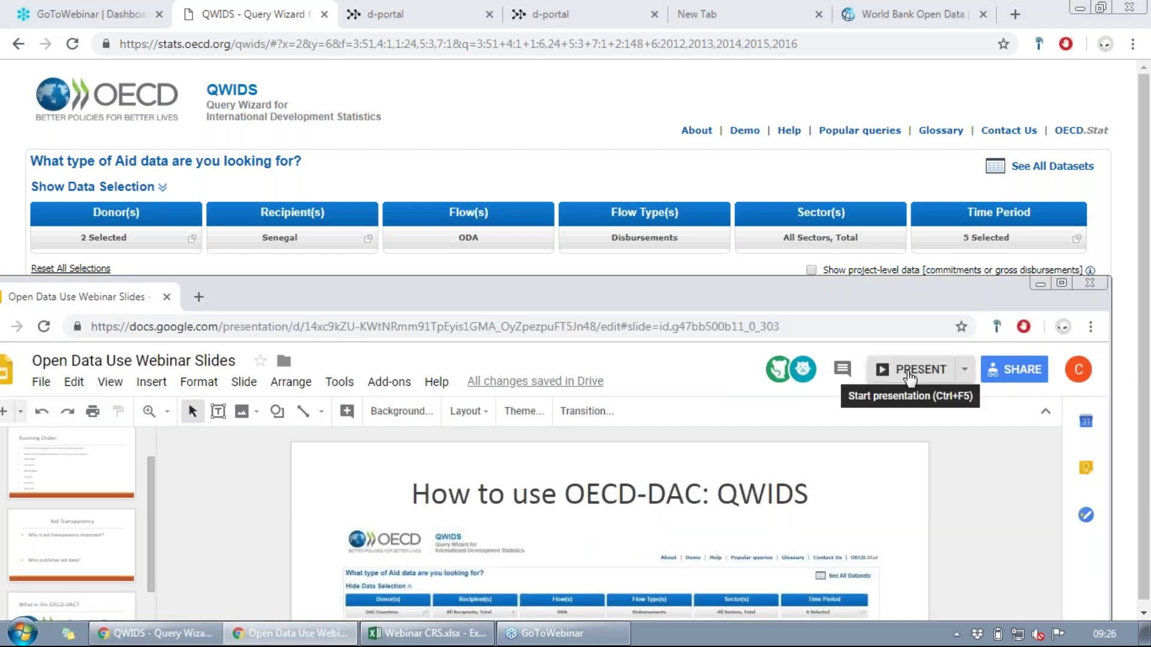
left_click(909, 376)
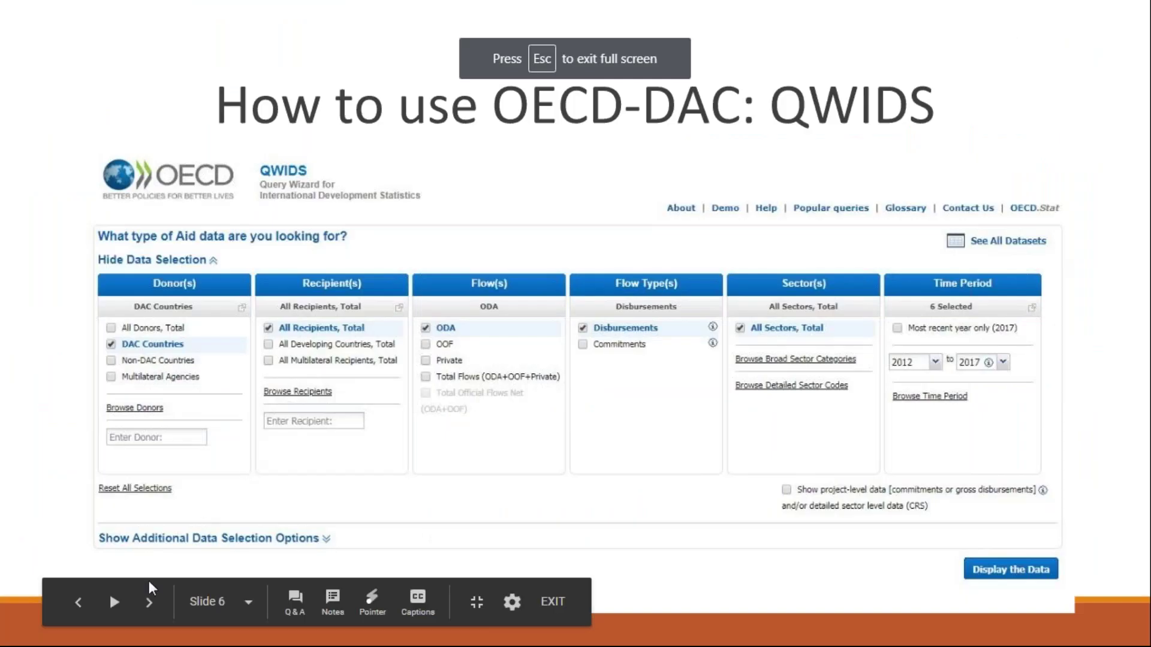
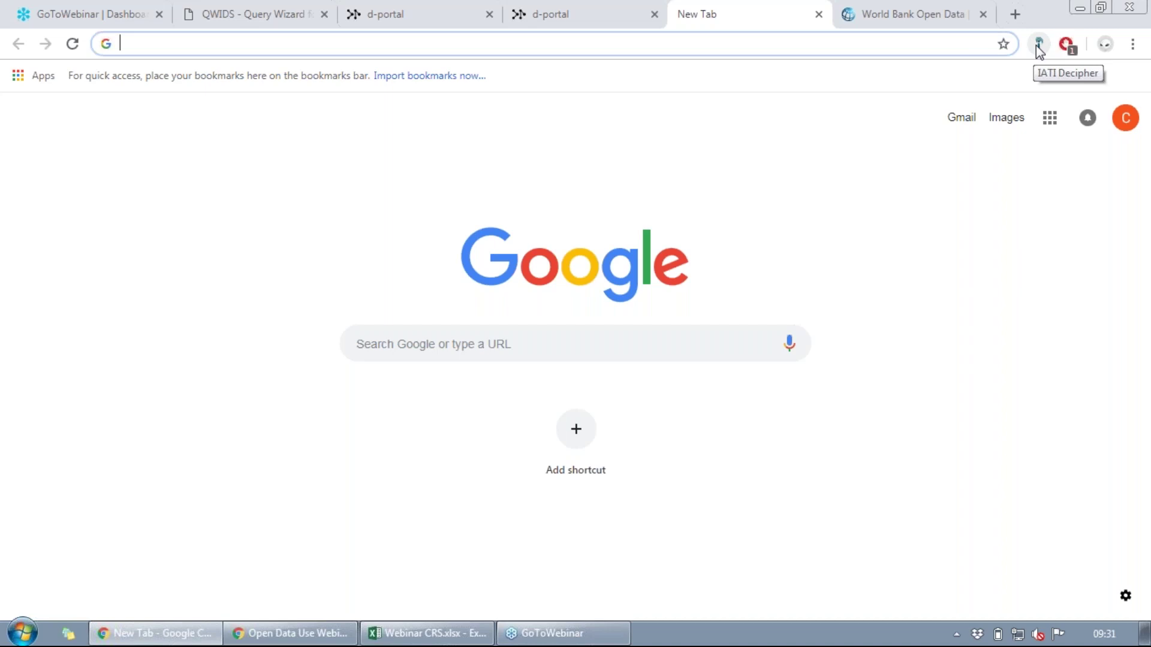
Find the USAID organisation file with IATI Decipher, open the Department of State and USAID dataset and visualise it
left_click(1038, 47)
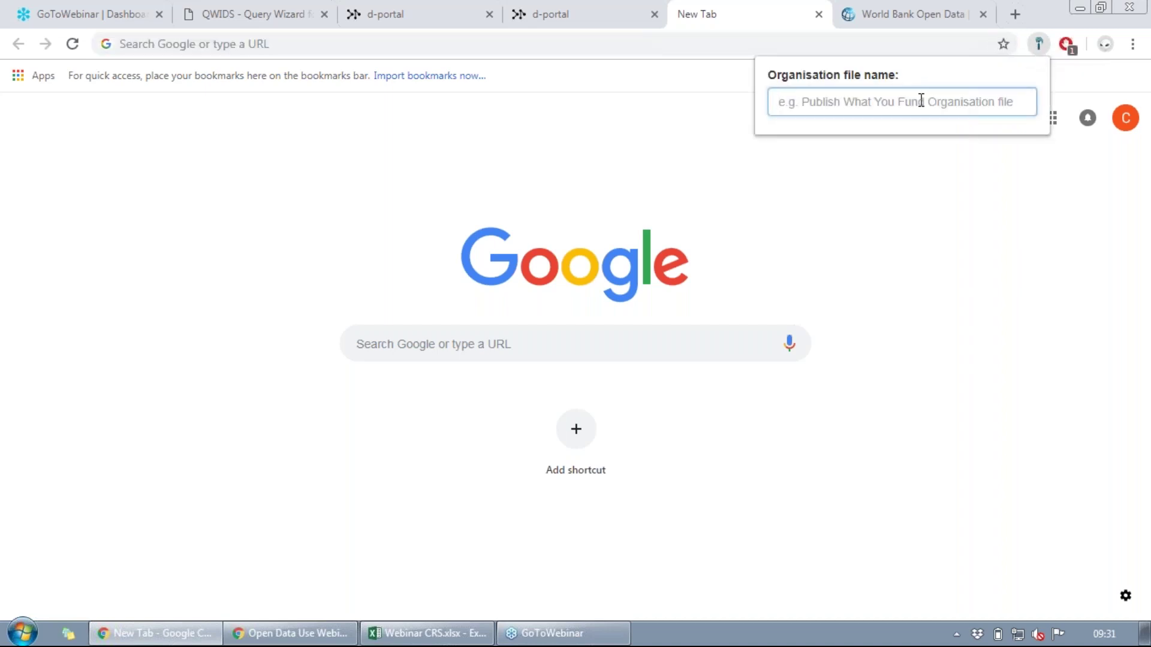
type("USAID")
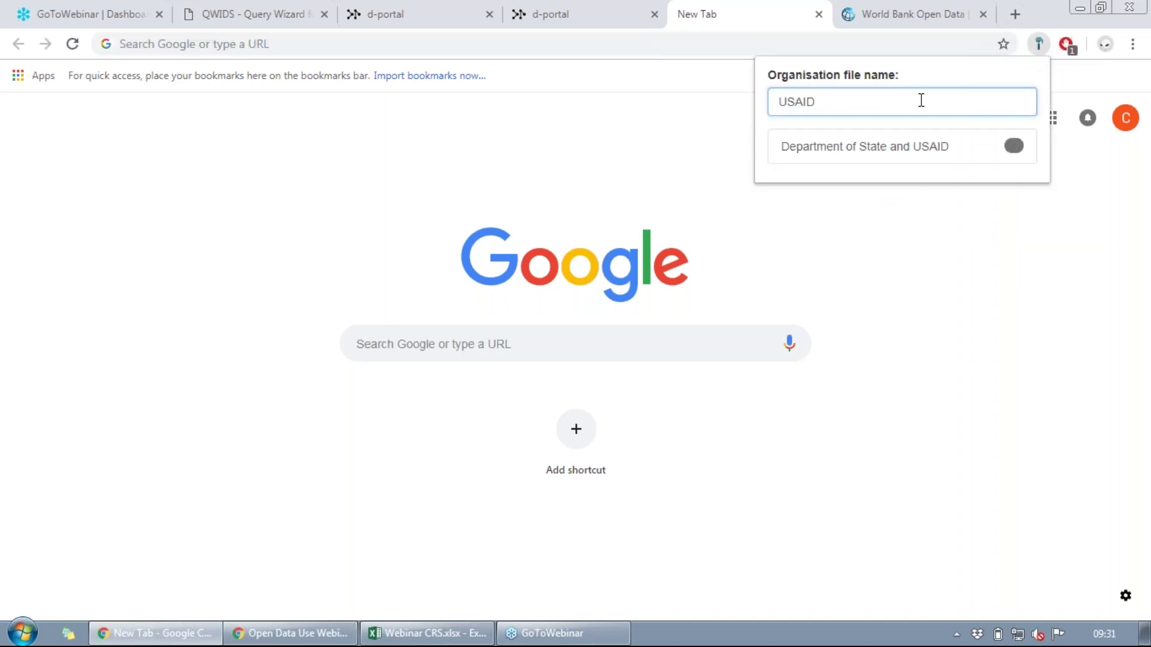
left_click(918, 156)
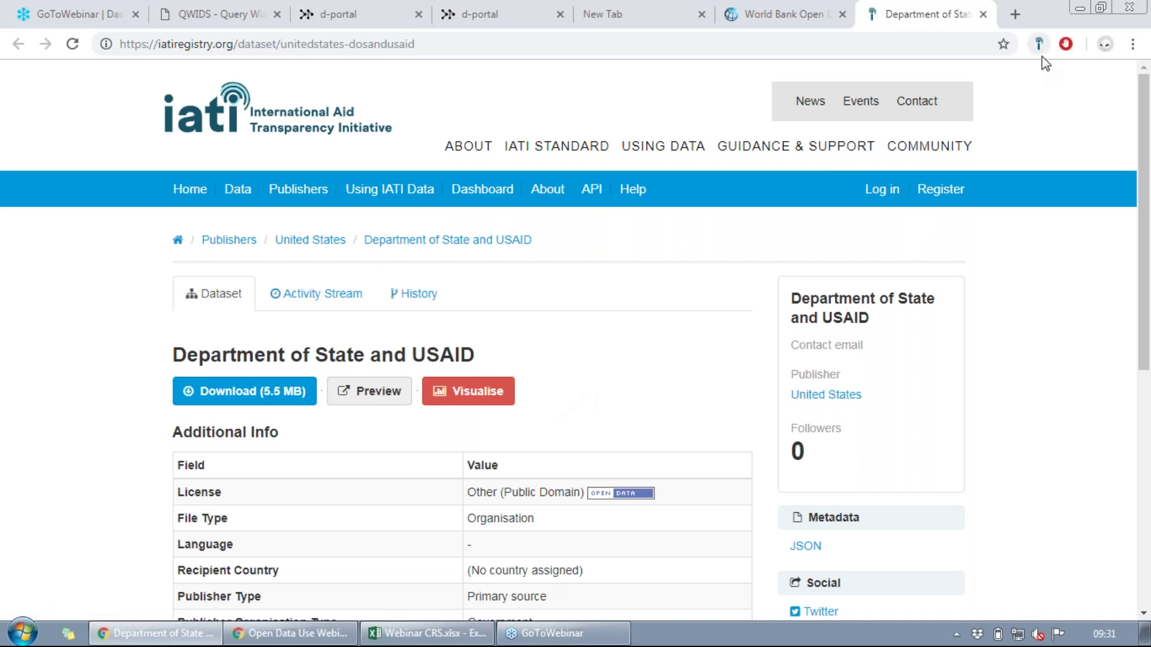
left_click(463, 400)
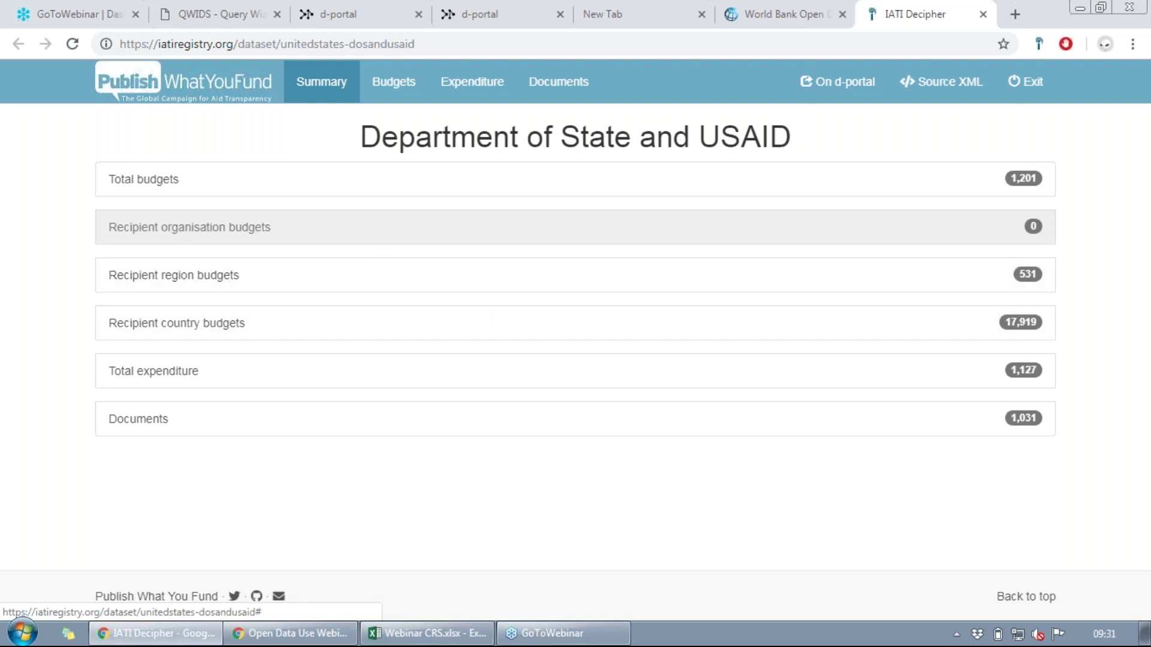
Show the total budgets chart, inspect its yearly bars and filter it by the Agriculture budget line
left_click(410, 88)
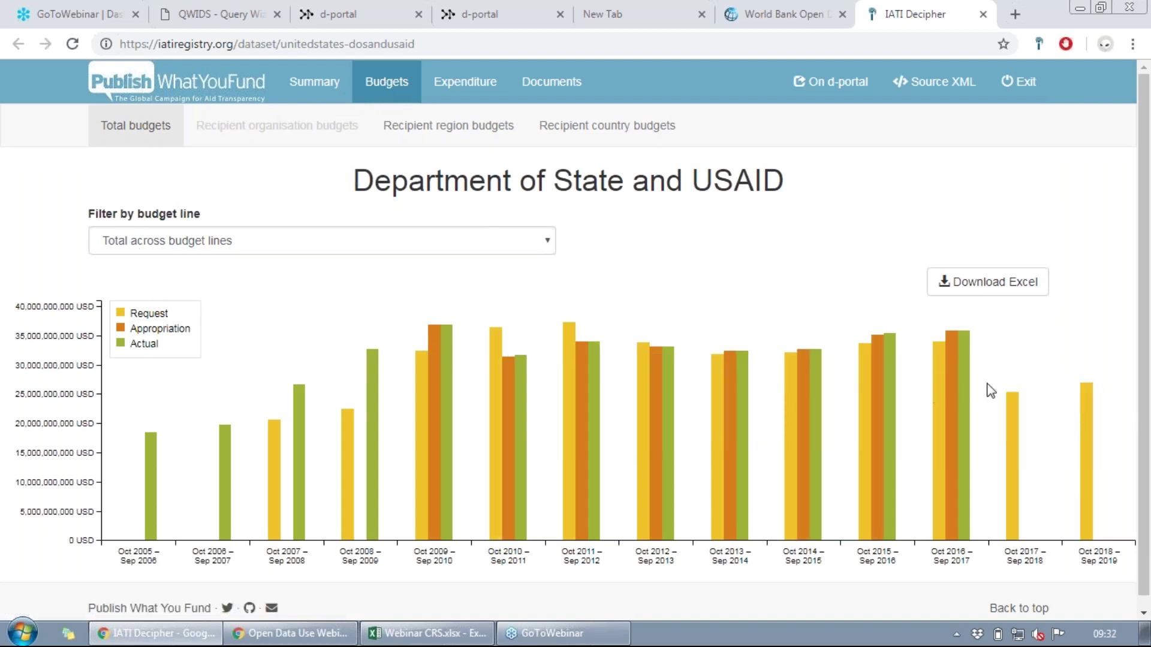
mouse_move(1087, 403)
mouse_move(434, 353)
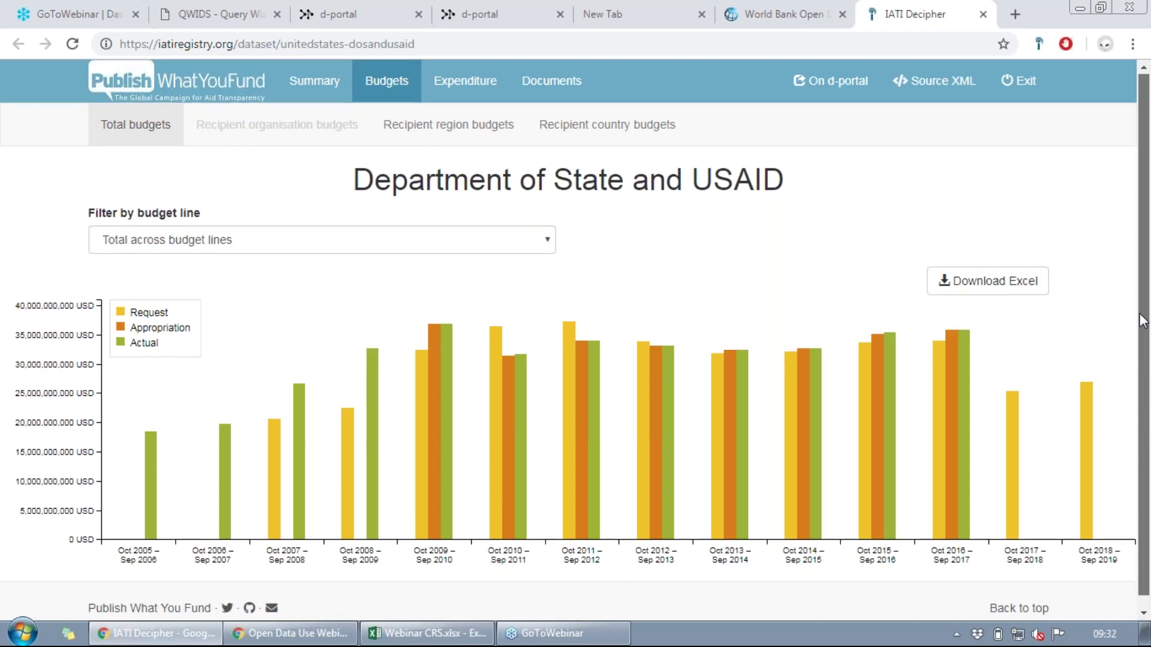
scroll(1007, 515, "down", 1)
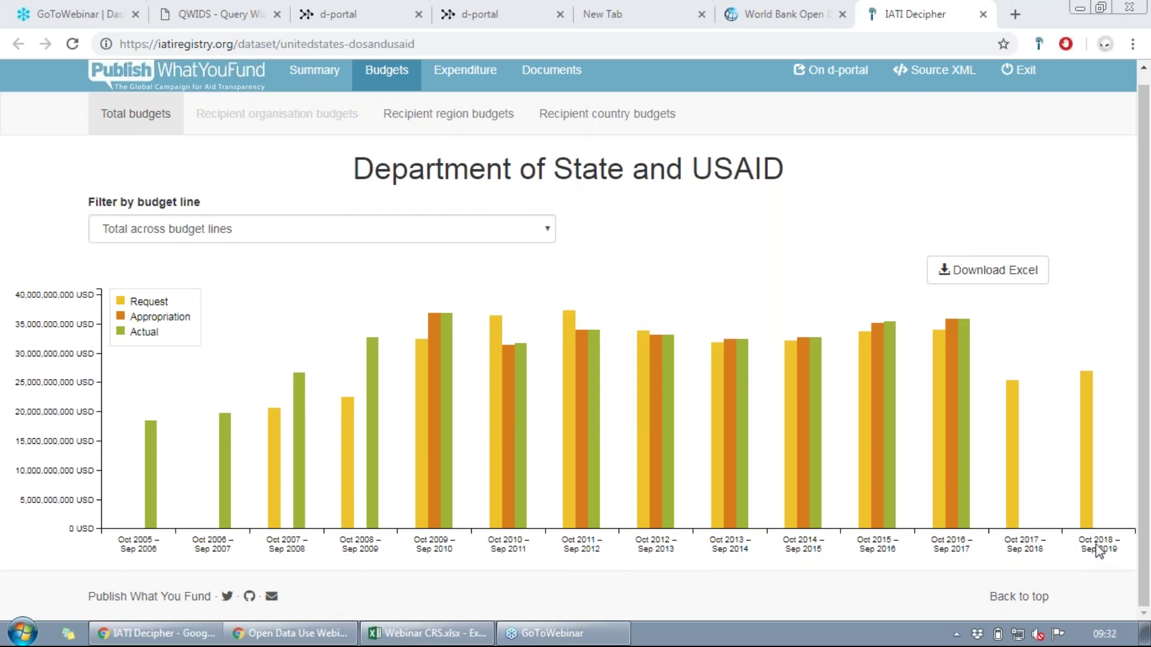
mouse_move(1015, 477)
mouse_move(1080, 462)
left_click(547, 229)
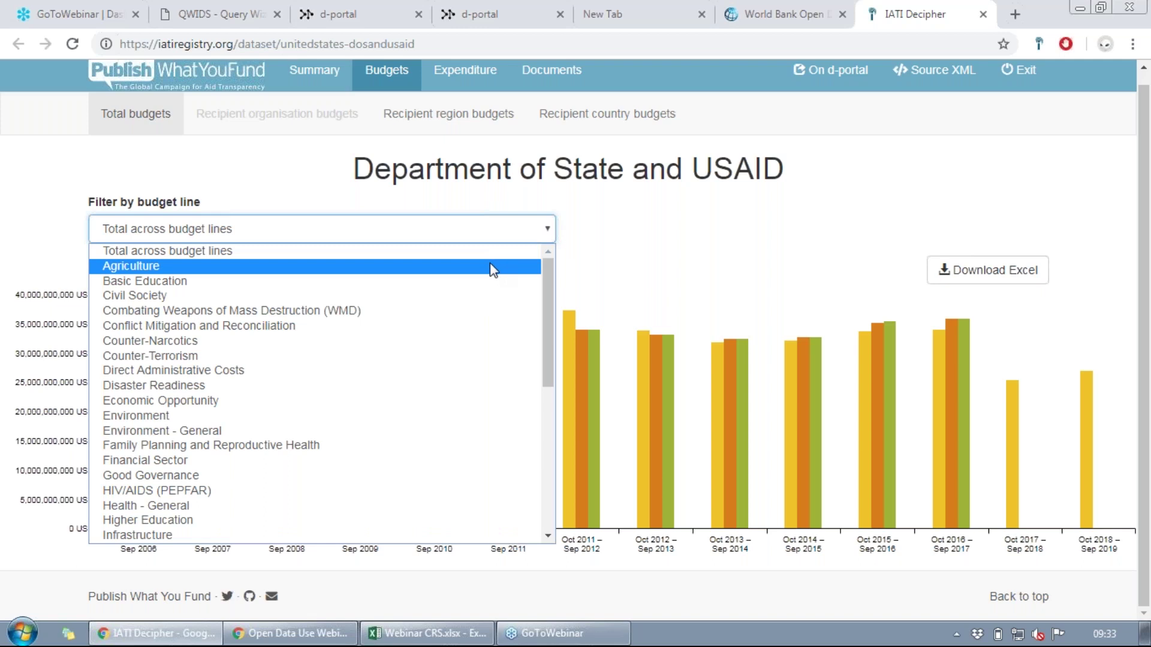
left_click(492, 267)
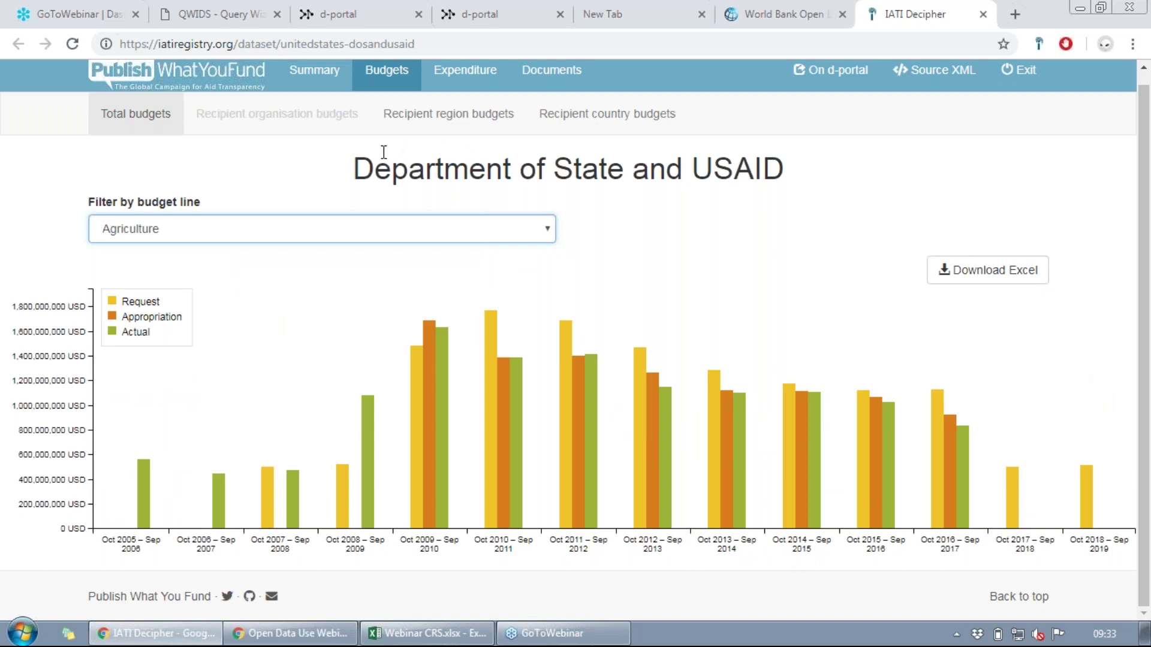
Show the recipient country budgets for Senegal, filtered by the Agriculture budget line
mouse_move(236, 96)
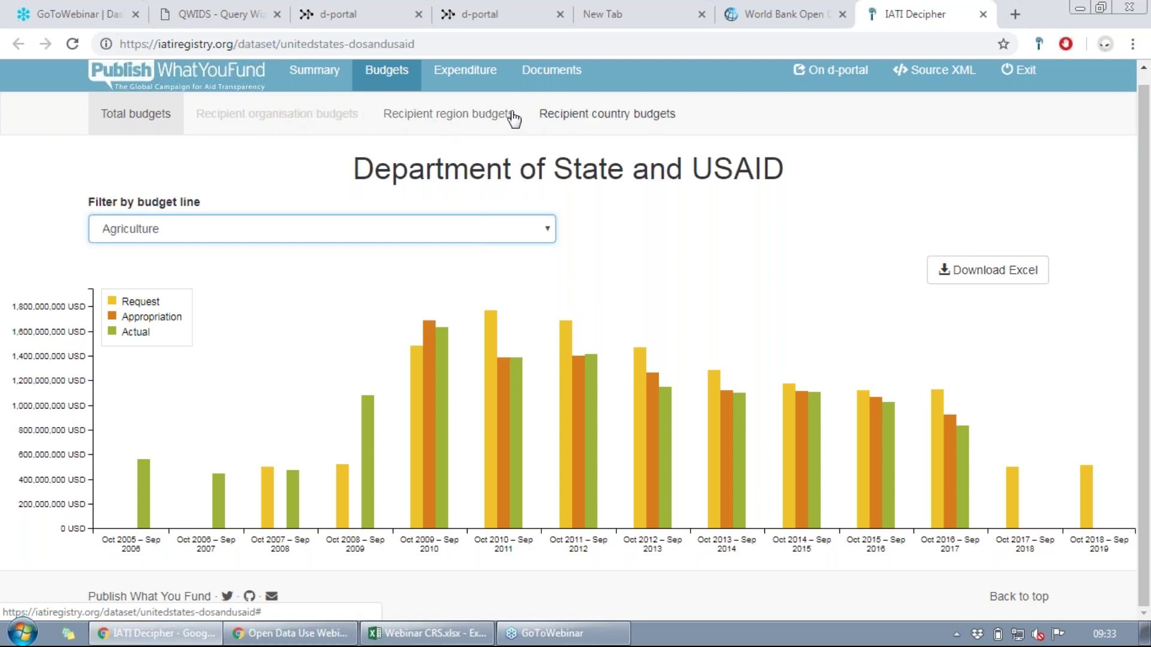
left_click(595, 123)
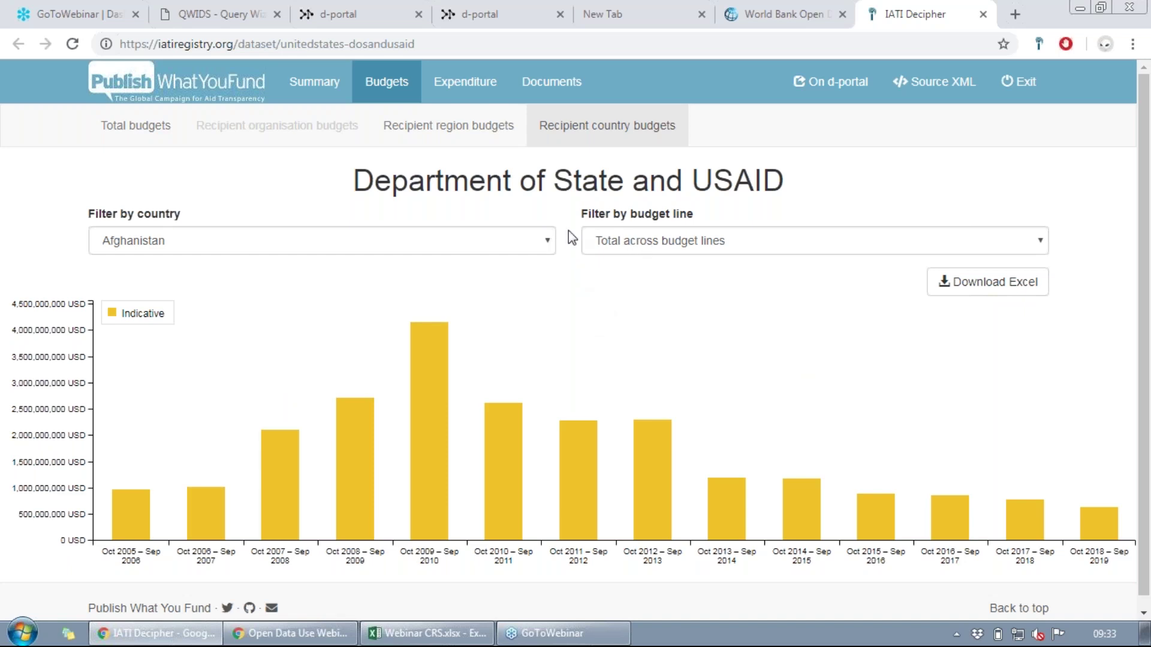
left_click(544, 243)
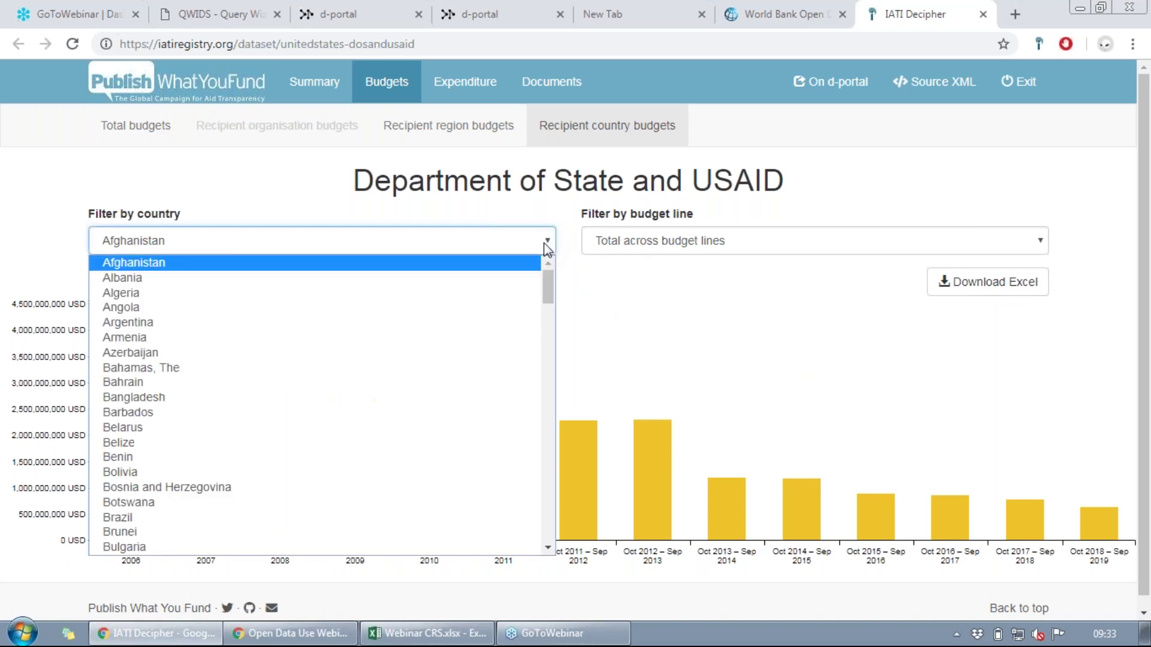
type("se")
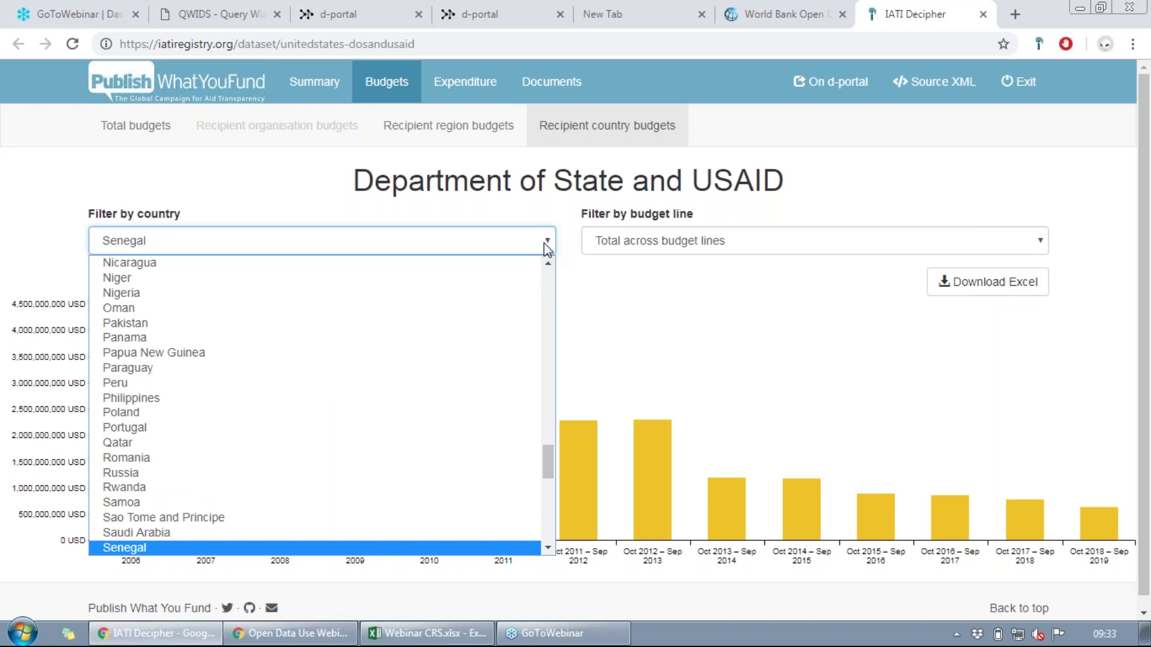
key("Return")
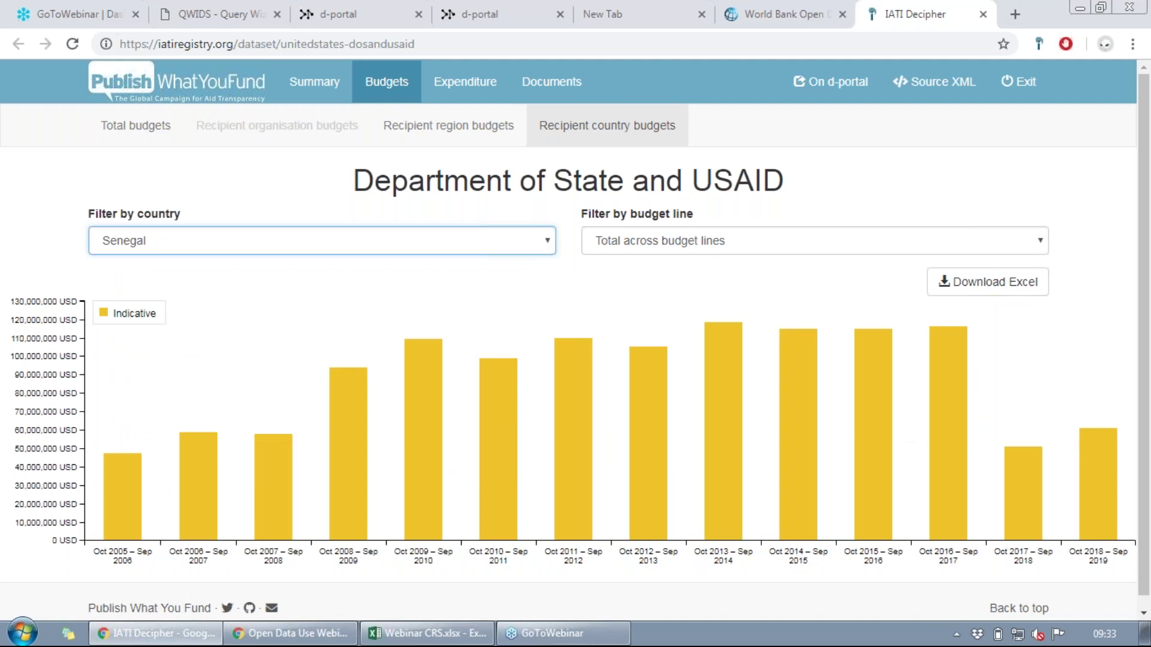
left_click(819, 250)
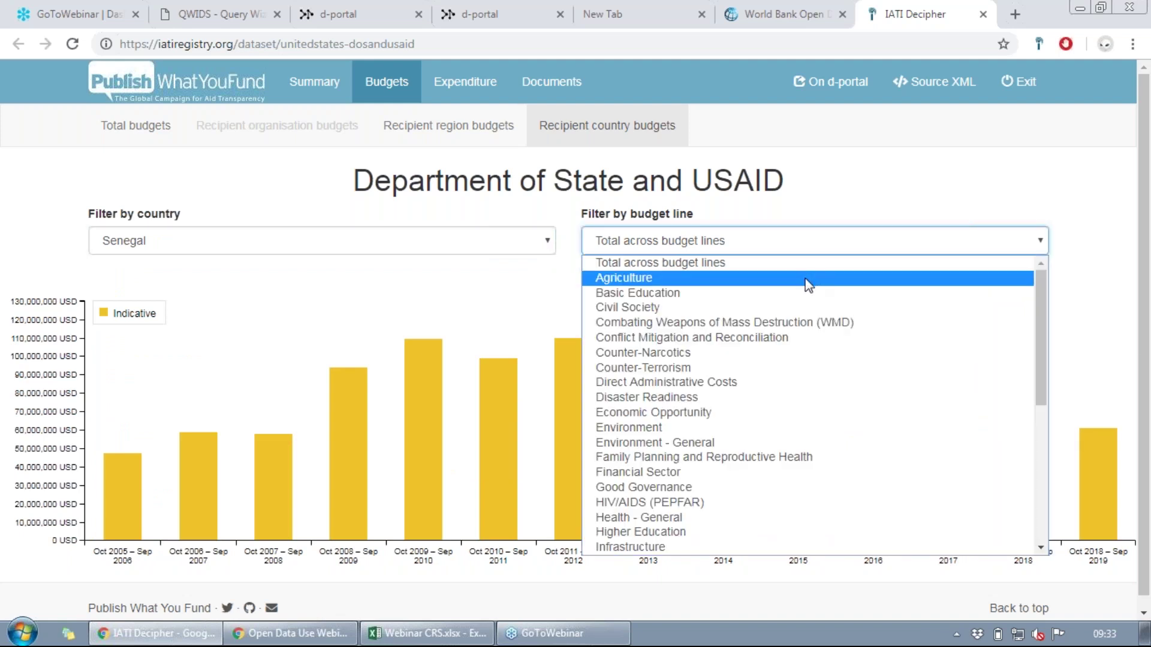
left_click(808, 279)
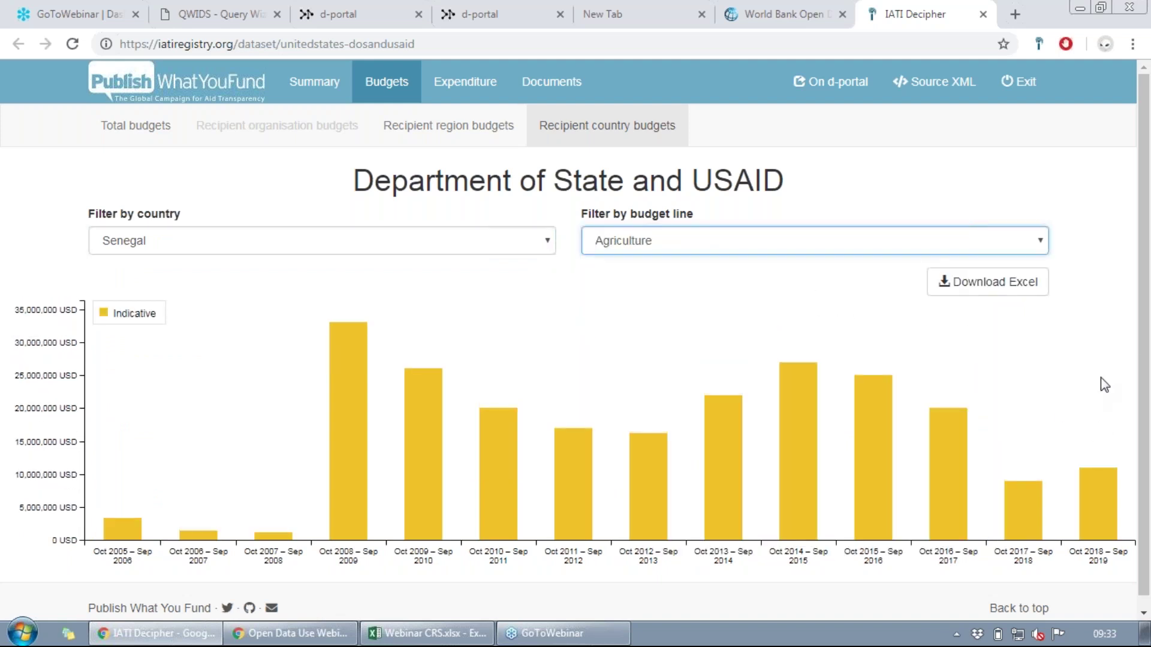
left_click(1063, 416)
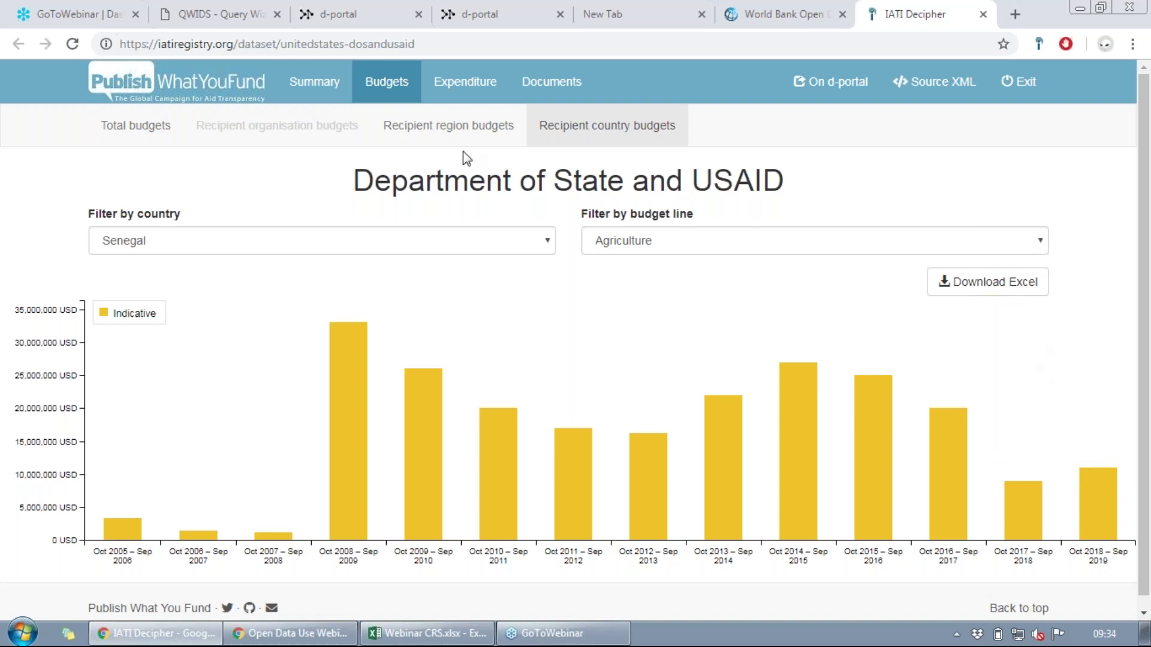
Show the expenditure chart filtered by the Senegal expense line and dismiss the file notification
left_click(453, 85)
left_click(552, 204)
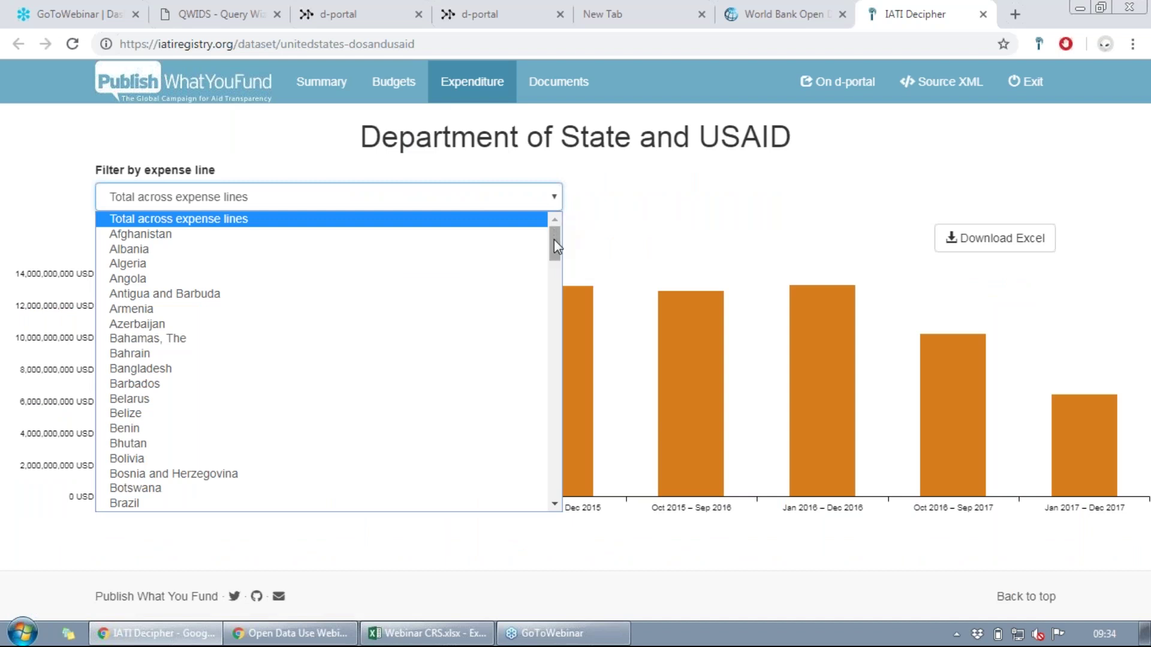
type("se")
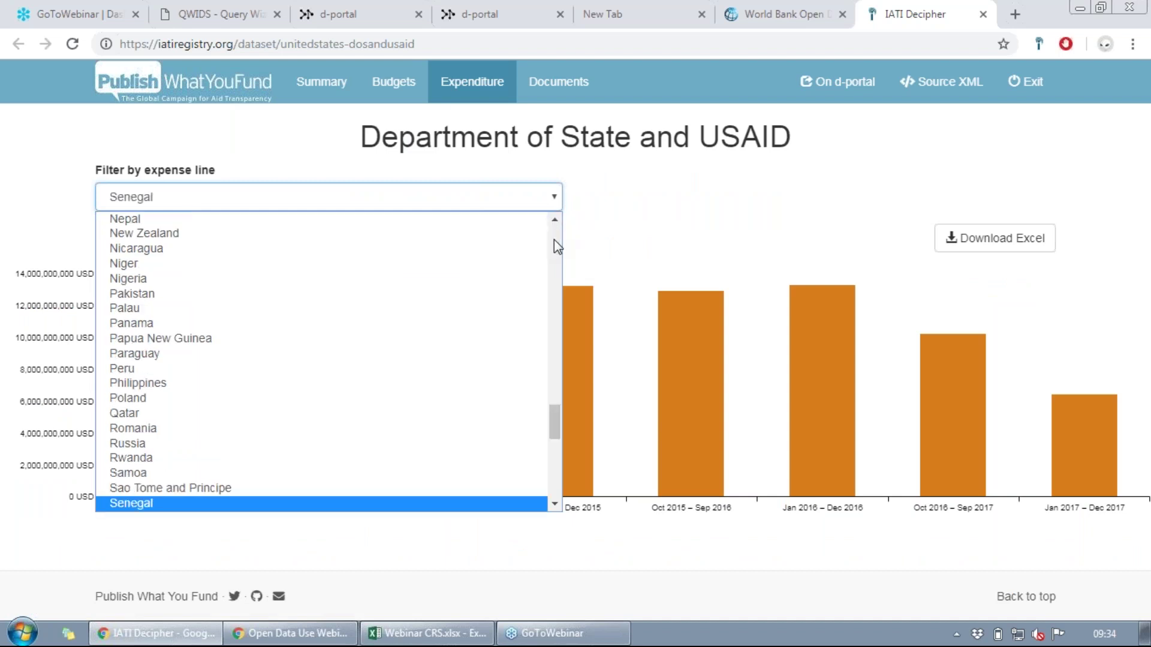
key("Return")
left_click(616, 207)
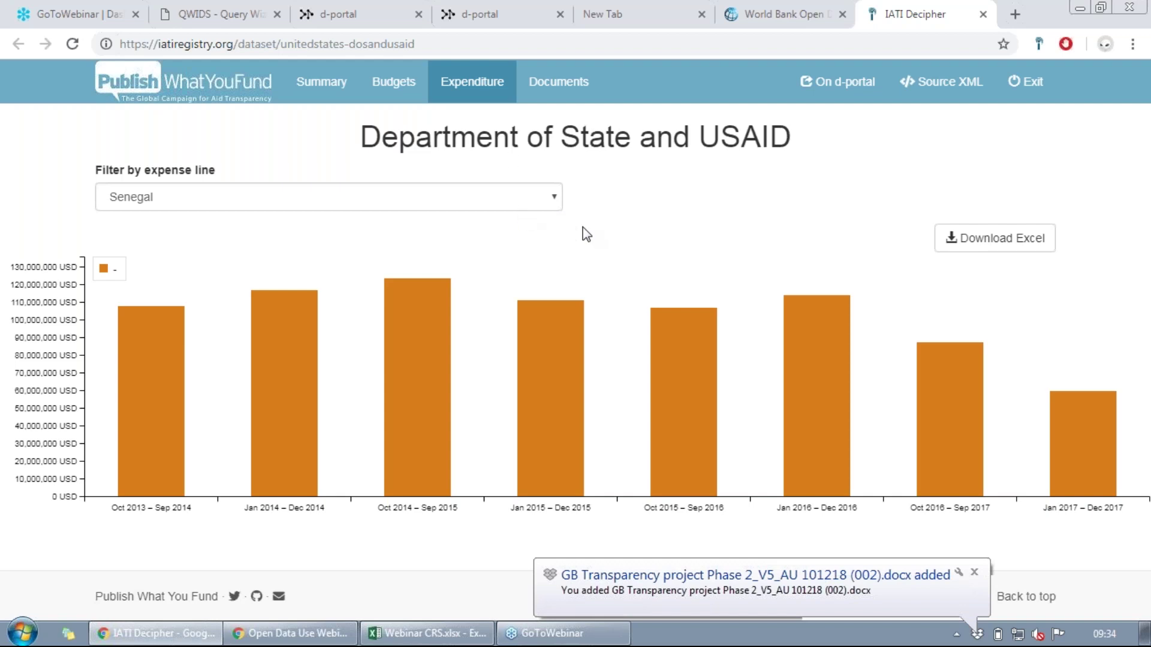
left_click(974, 573)
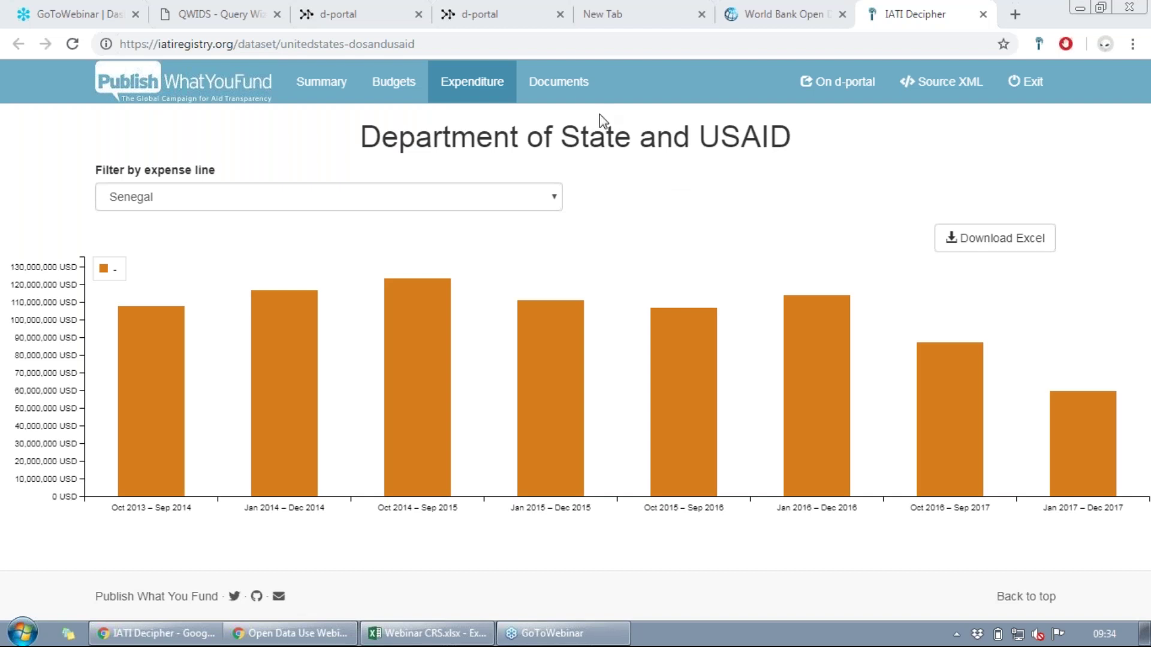
List the organisation's documents, filtered by country Senegal and category Country strategy paper (B03)
left_click(569, 94)
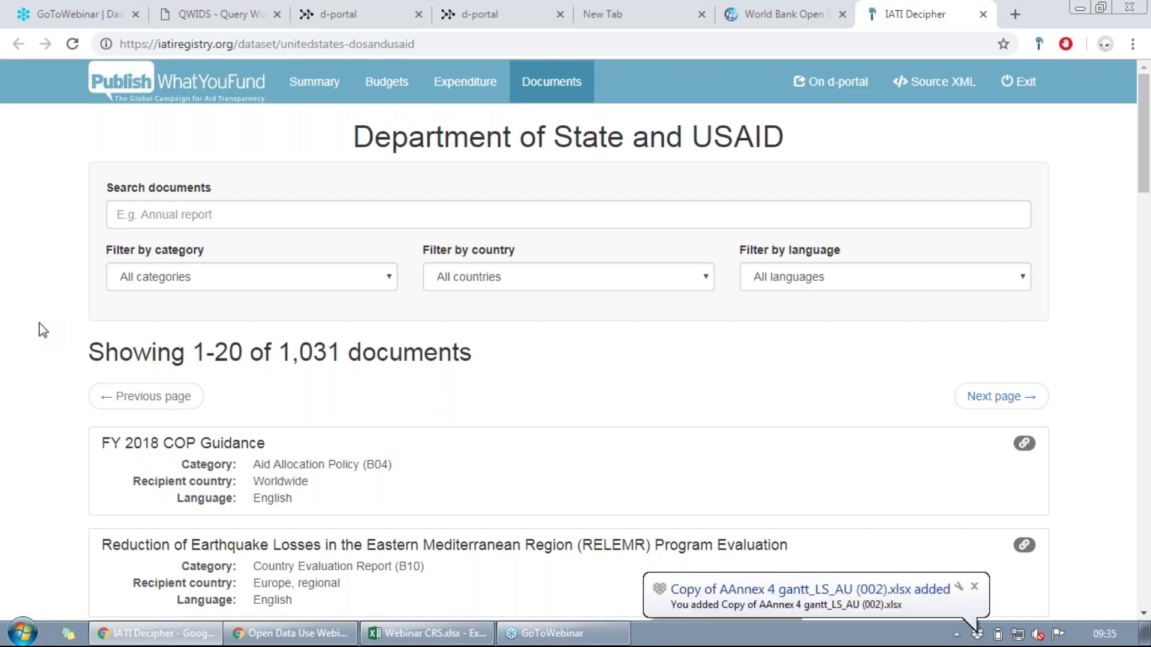
scroll(39, 323, "down", 1)
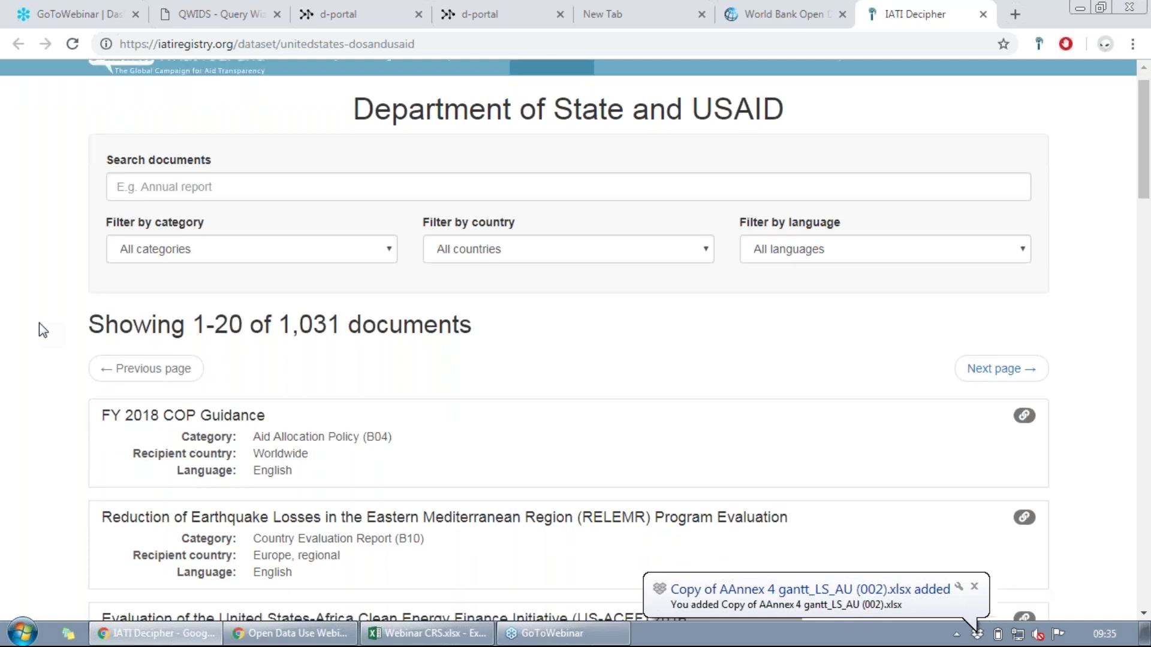
scroll(38, 323, "up", 1)
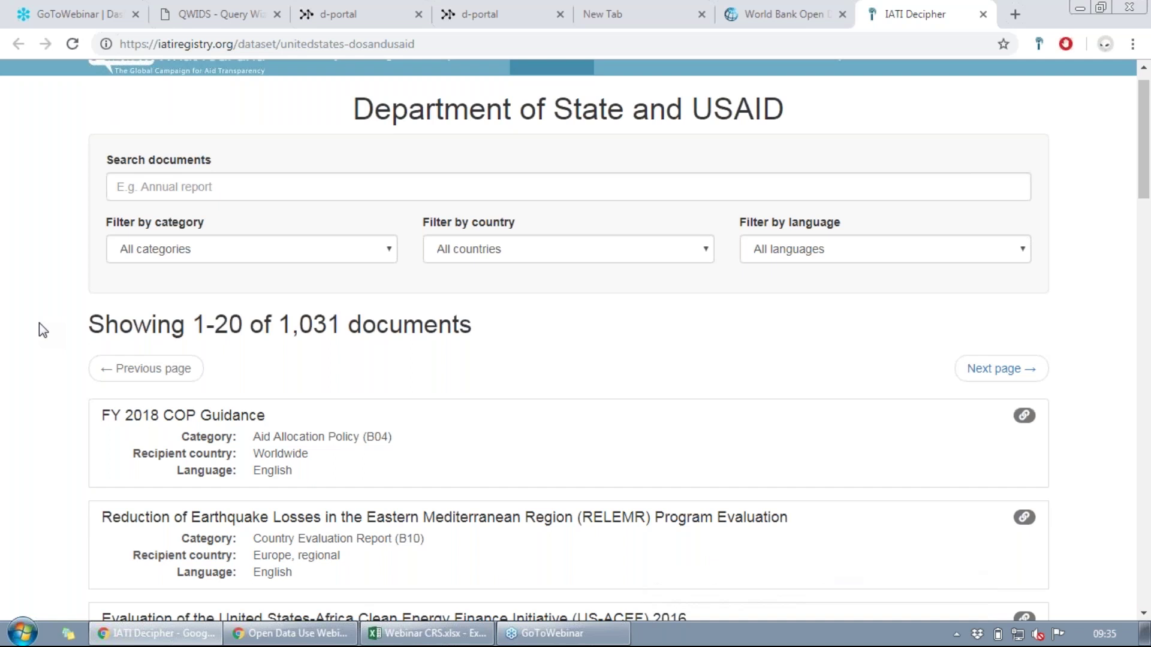
left_click(501, 250)
type("se")
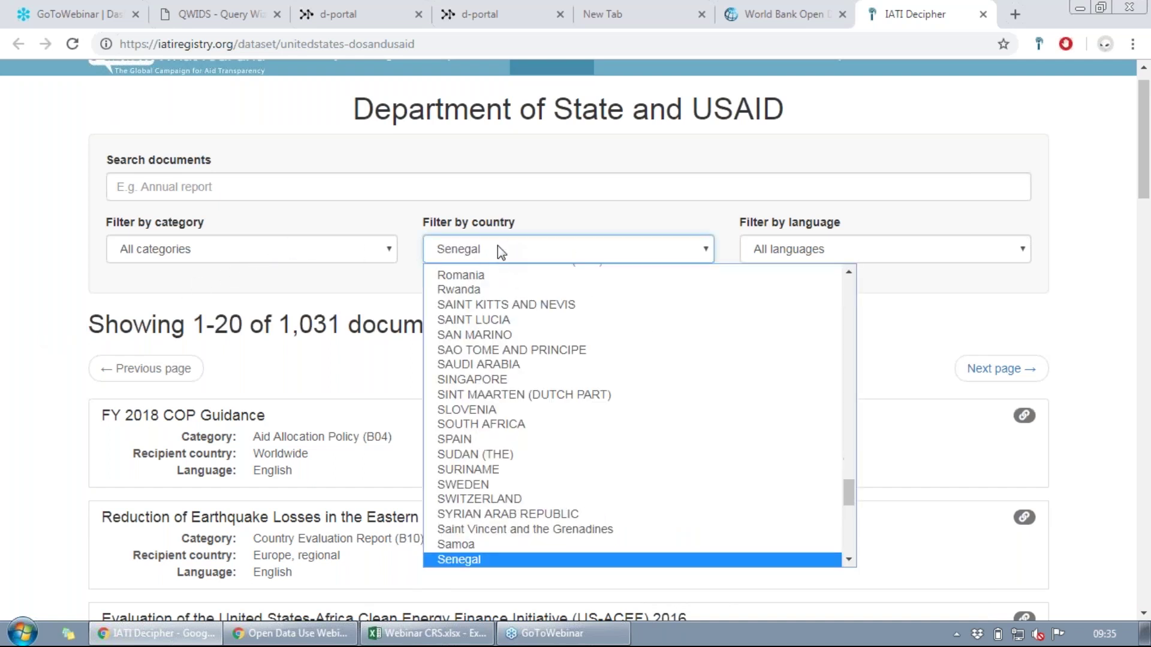
key("Return")
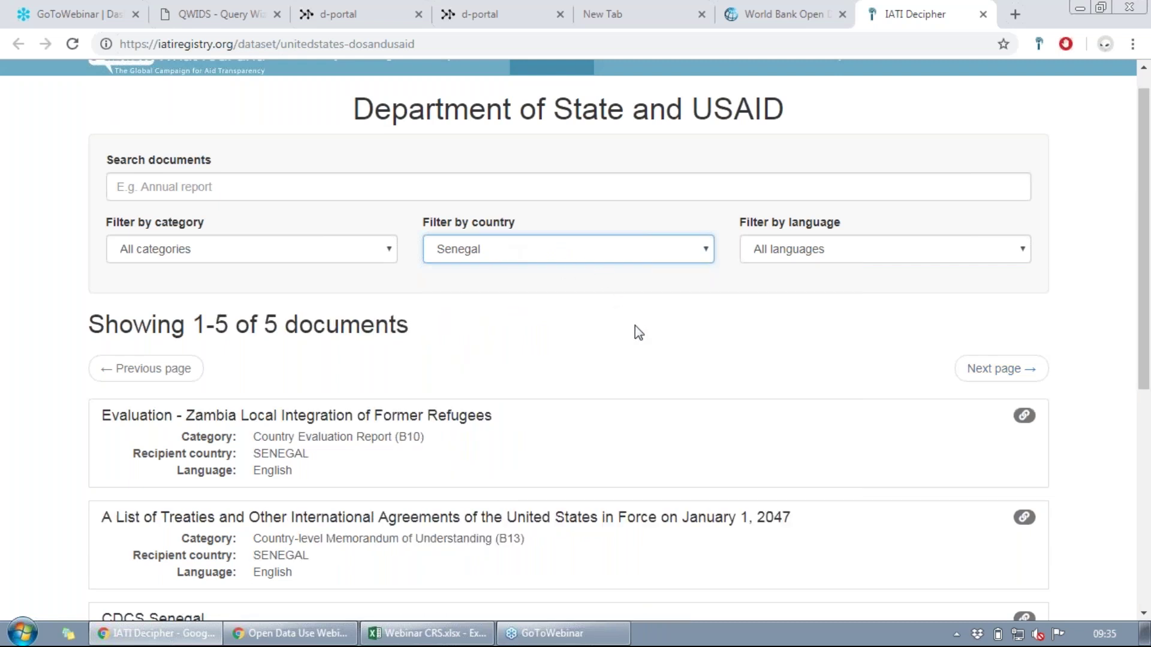
left_click(635, 326)
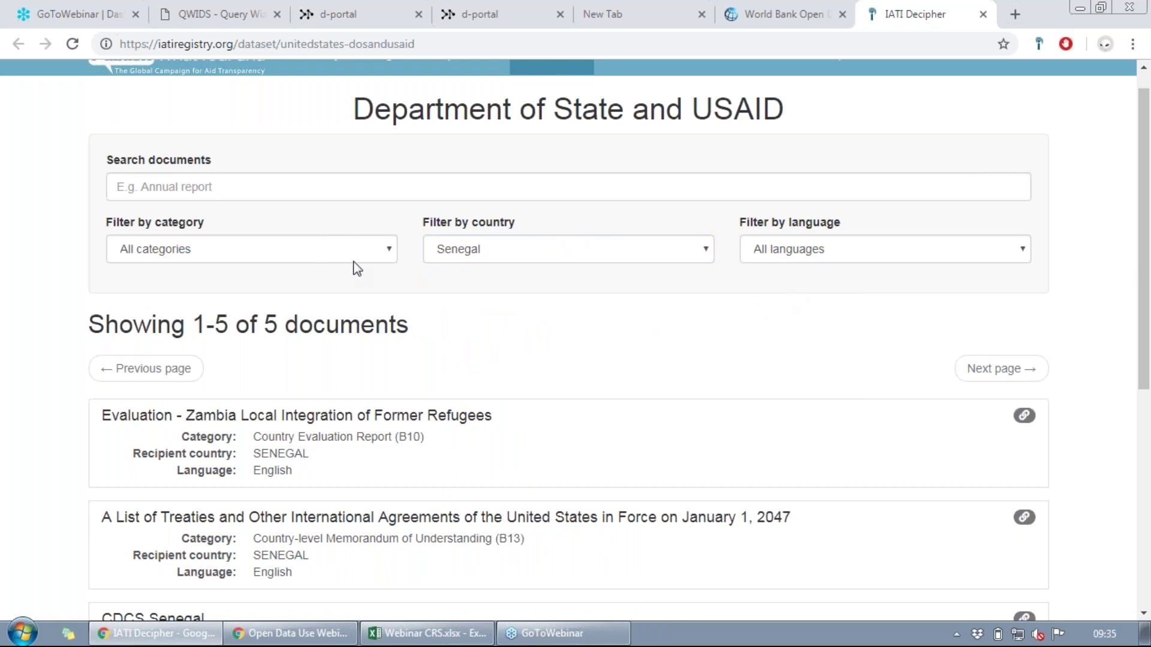
left_click(389, 253)
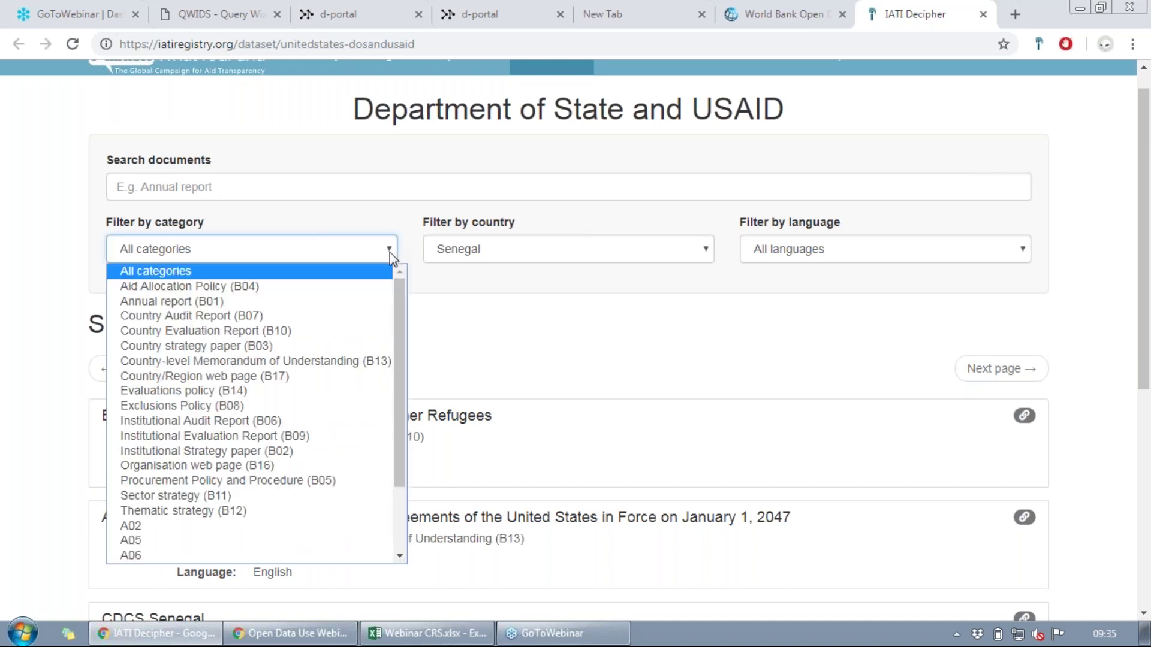
left_click(299, 346)
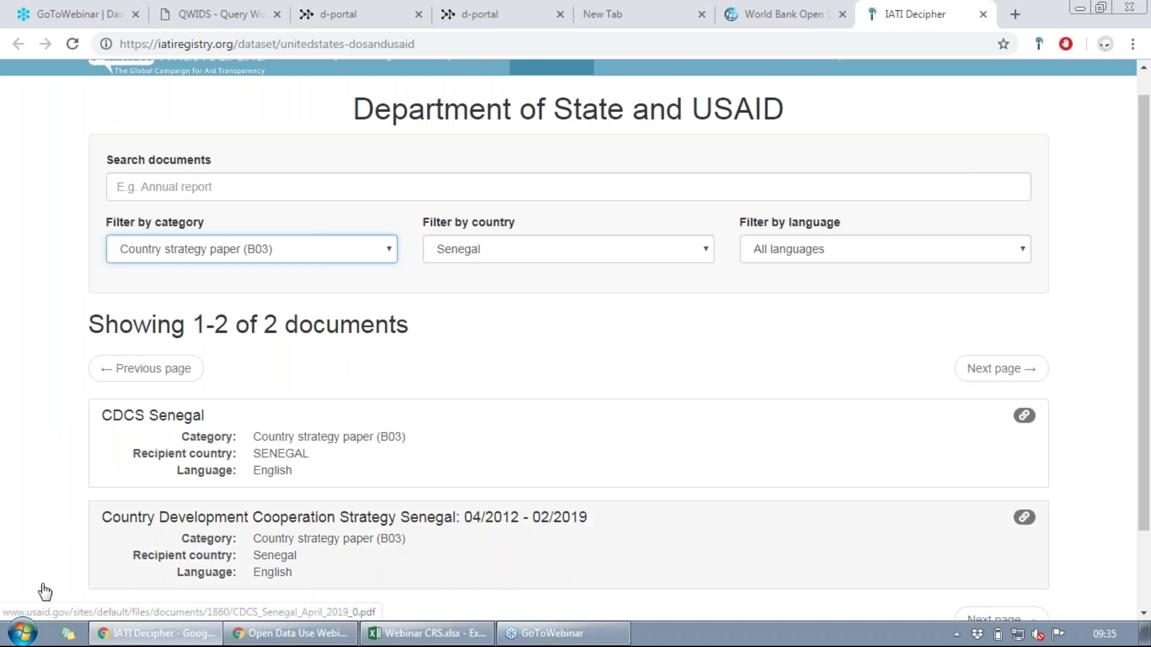
Look over the filtered Senegal documents, view the organisation's source XML and close it again
left_click(24, 537)
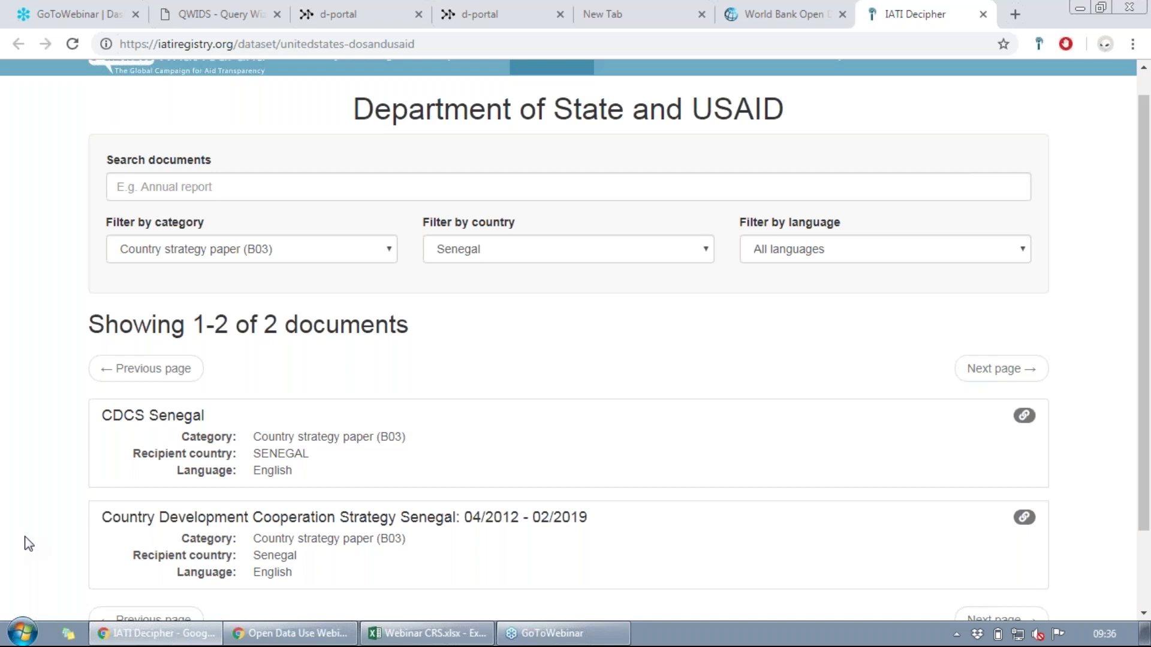
scroll(28, 543, "down", 1)
scroll(28, 543, "down", 1)
scroll(28, 543, "up", 2)
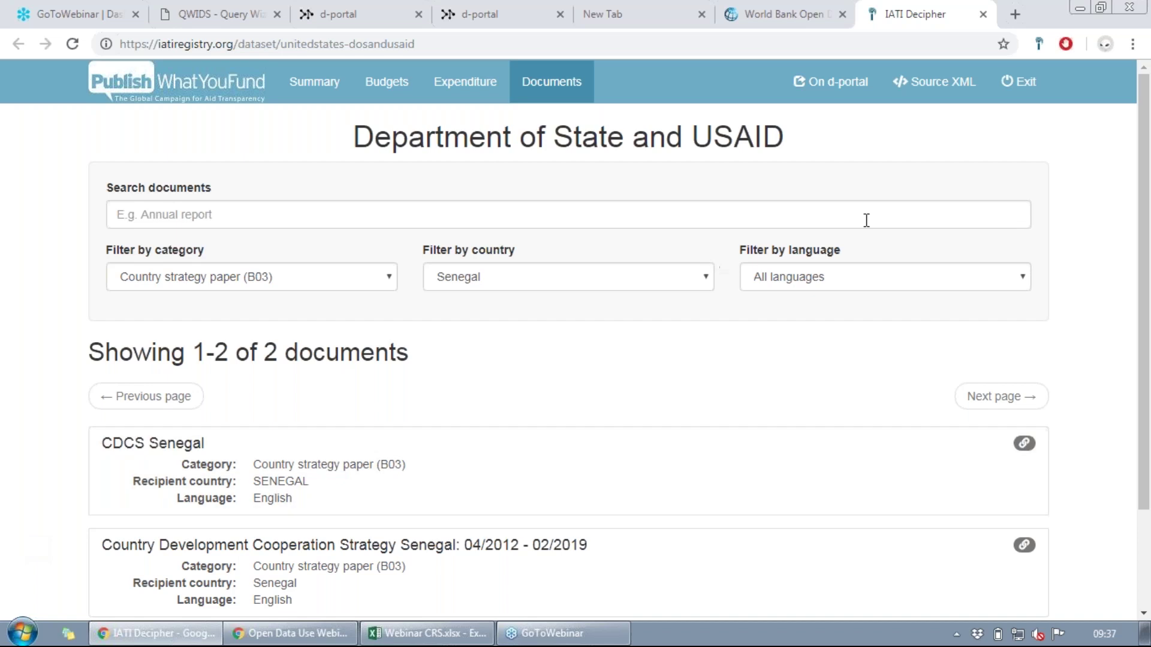
left_click(938, 84)
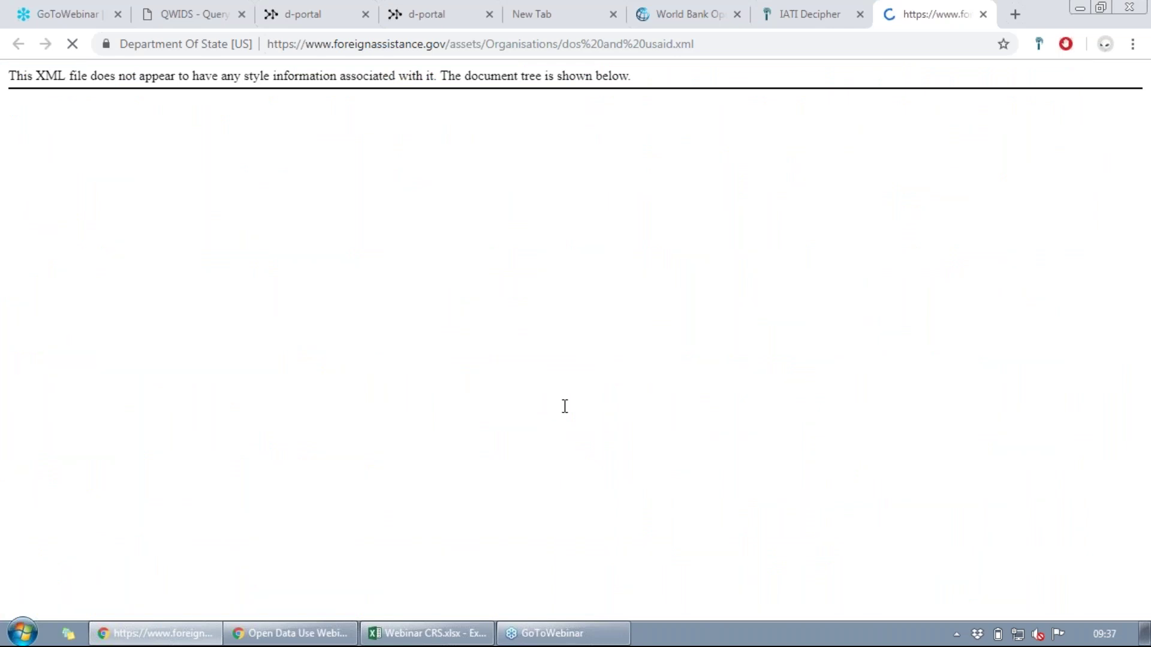
left_click(809, 12)
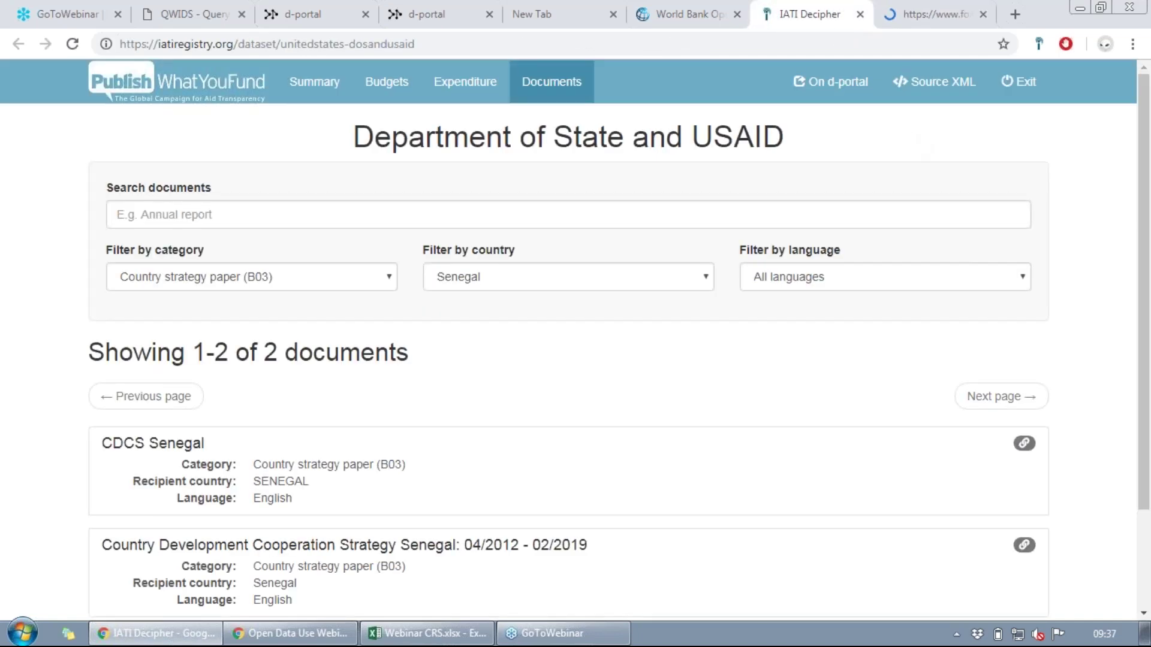
left_click(983, 14)
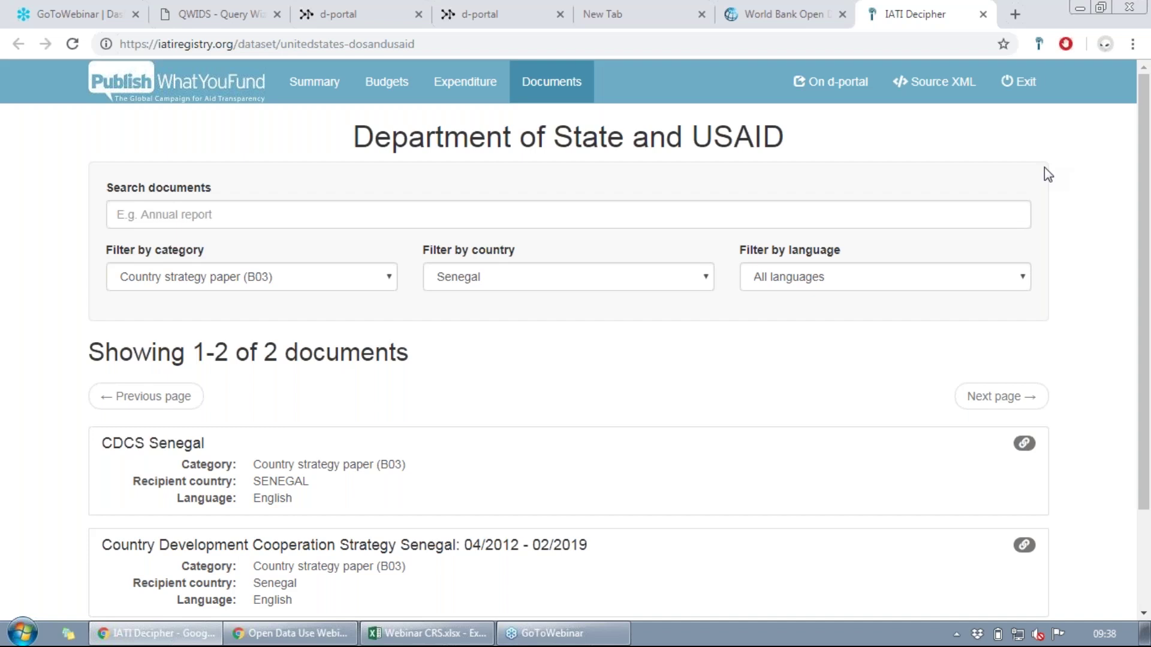
Switch to the d-portal search page, point out its web address and set the recipient country to Ghana (GH)
left_click(375, 15)
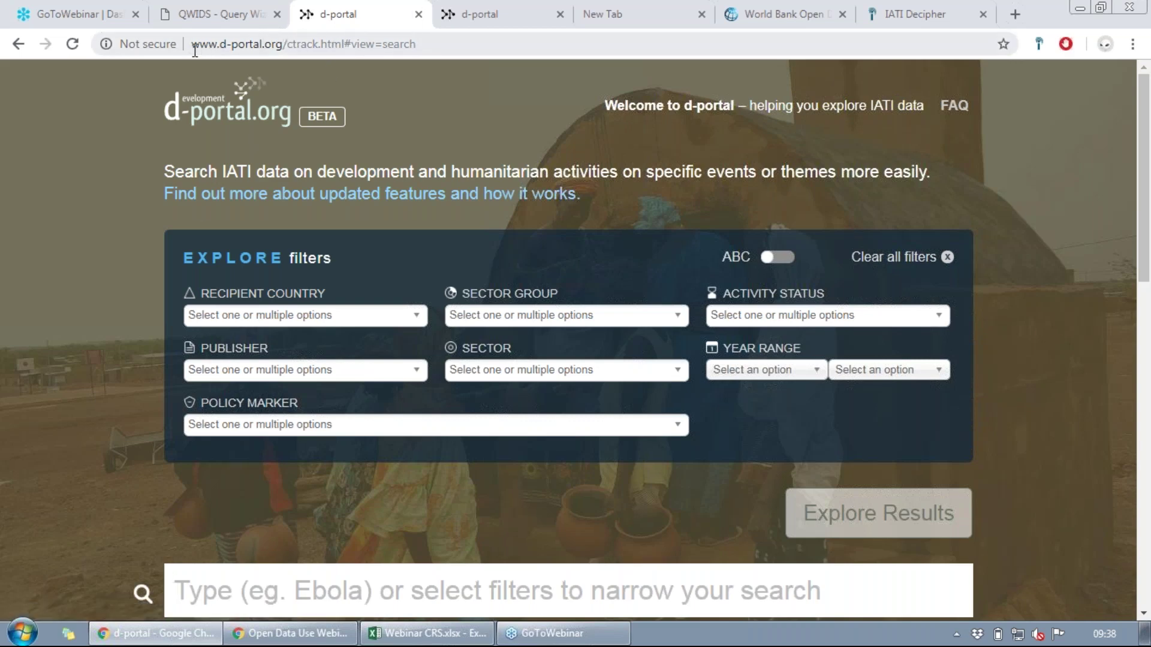
left_click_drag(187, 44, 283, 45)
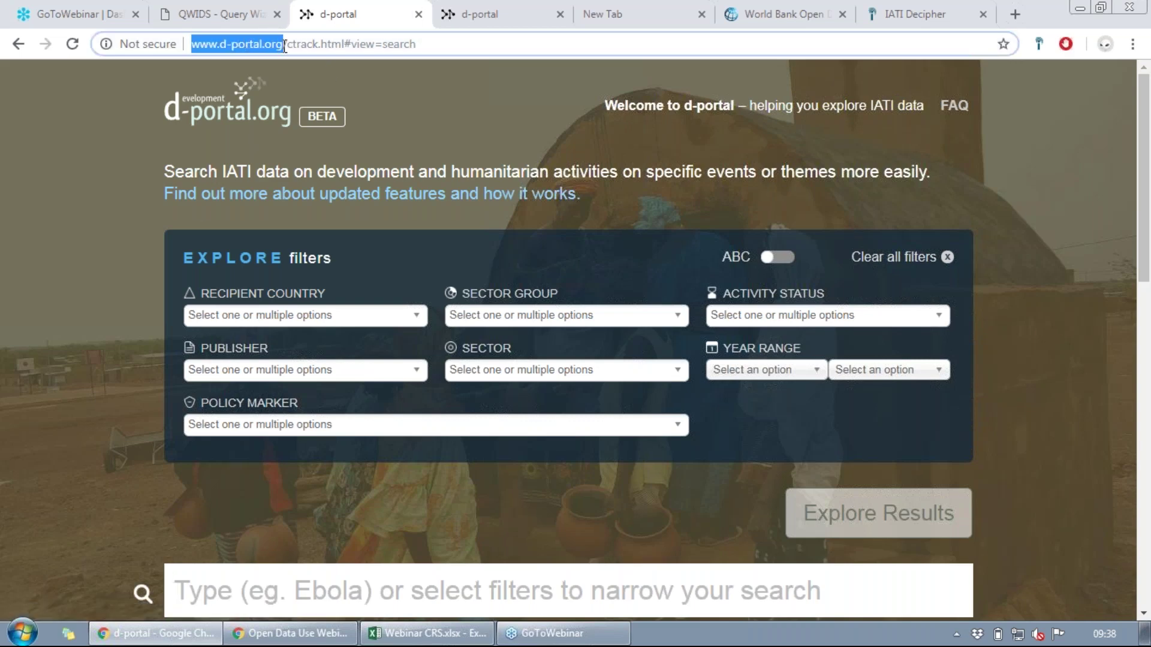
left_click(283, 45)
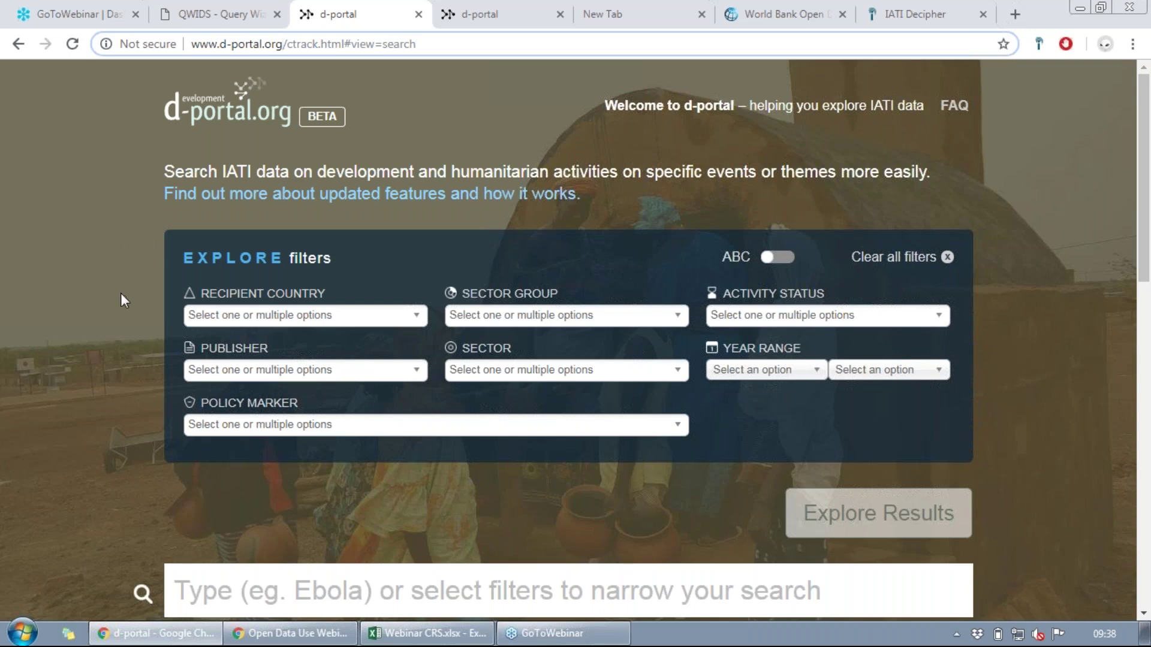
left_click(416, 310)
type("ghg")
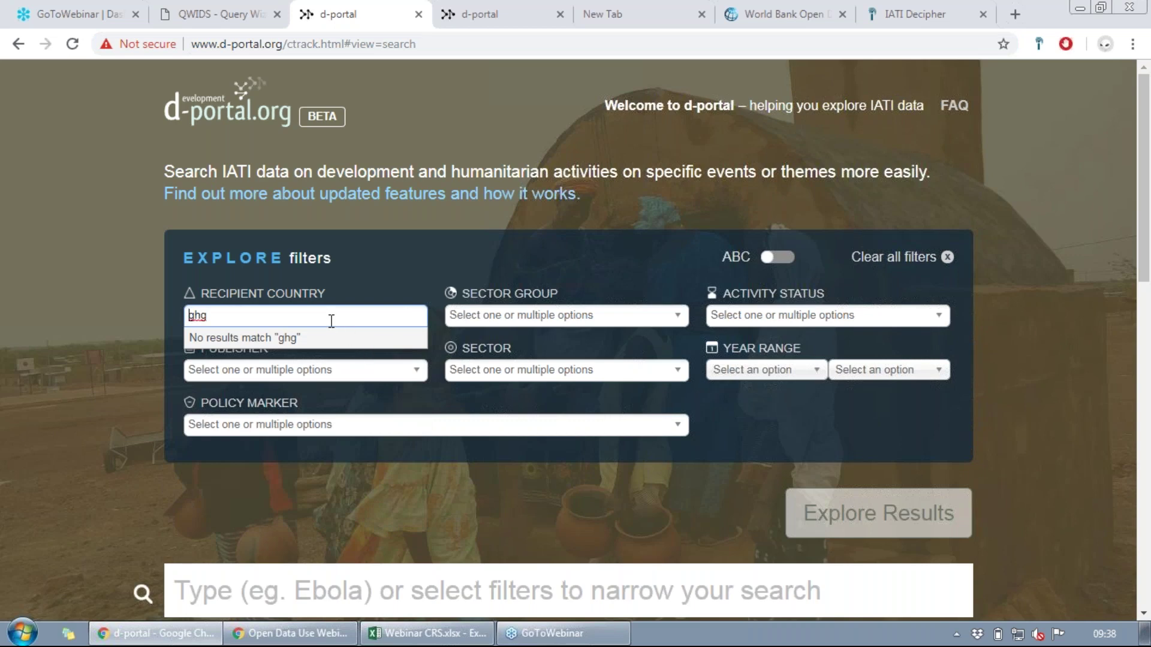
key("BackSpace")
type("an")
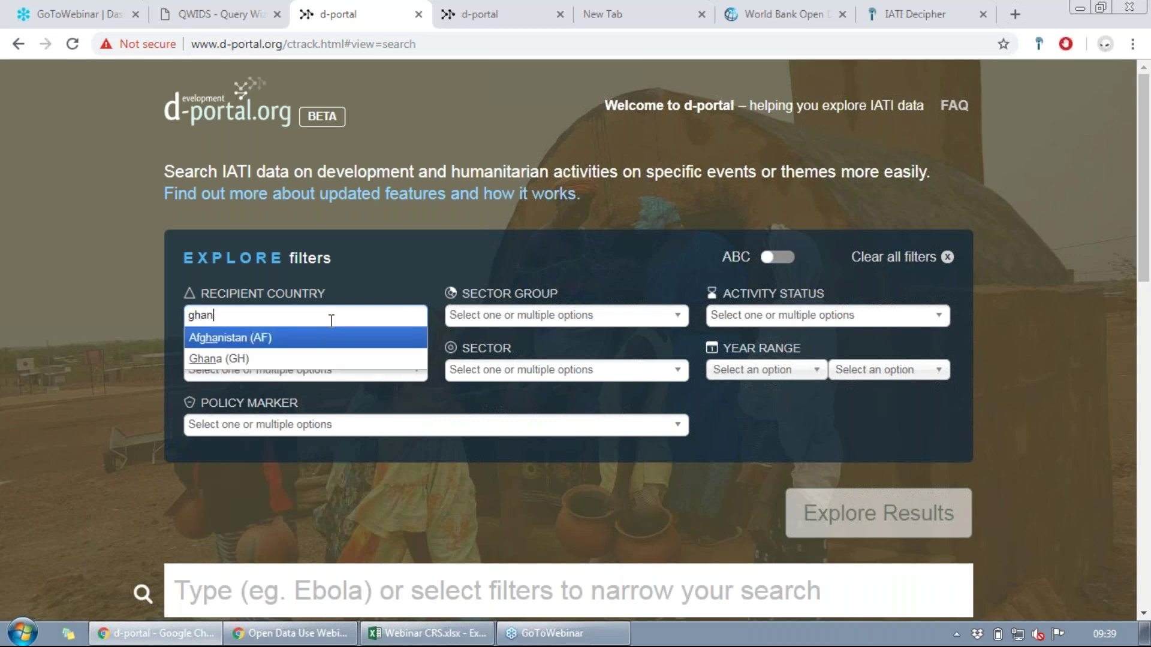
key("Down")
key("Return")
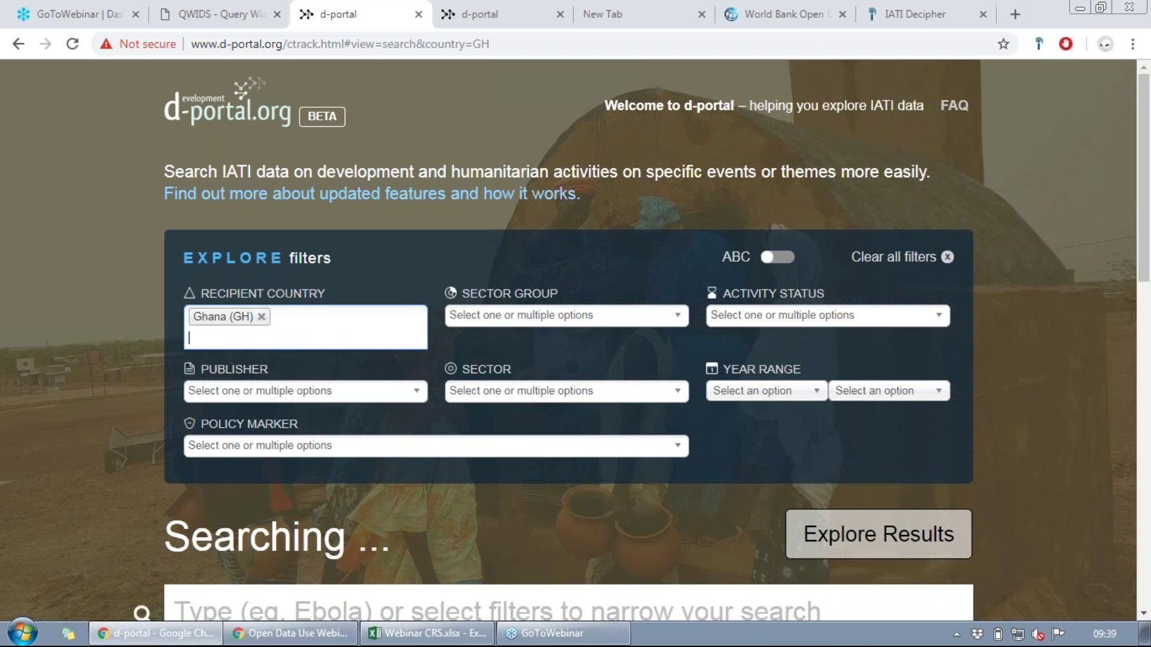
Set the publisher filter to UK - Department for International Development (DFID) (GB-GOV-1)
left_click(388, 390)
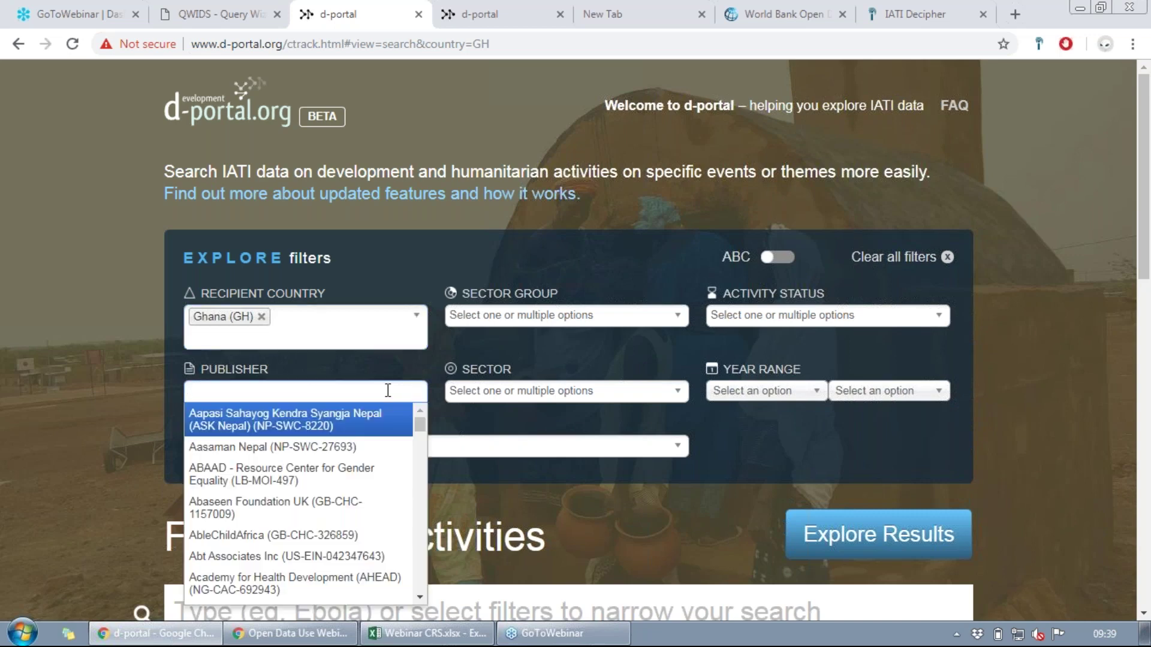
type("dfi")
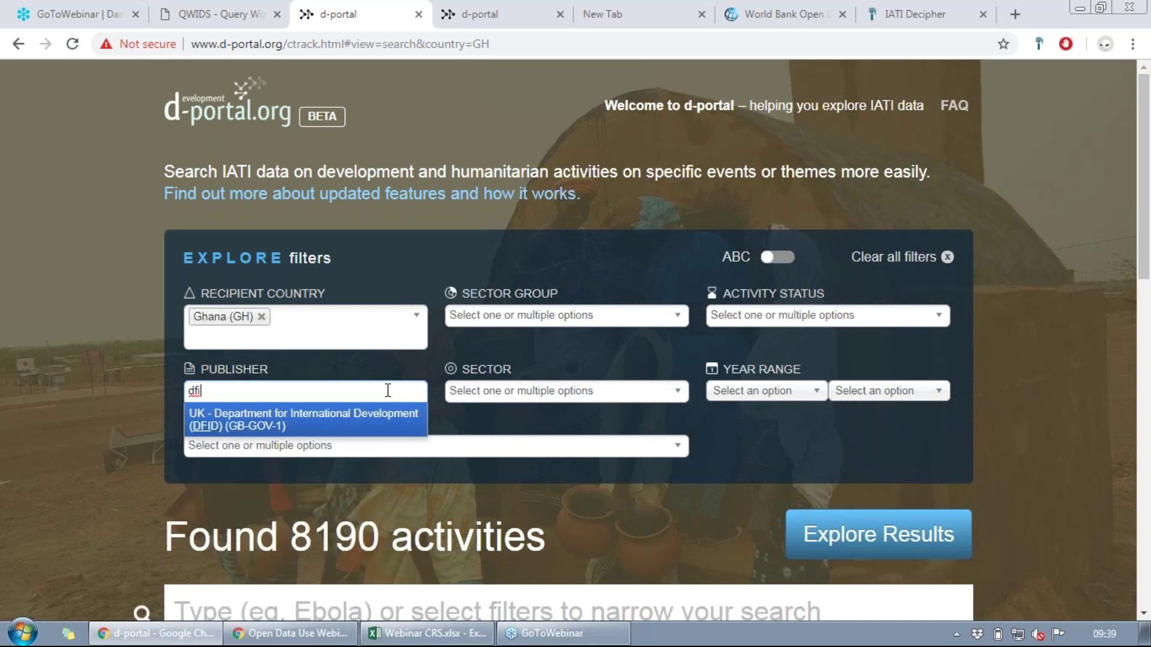
left_click(390, 427)
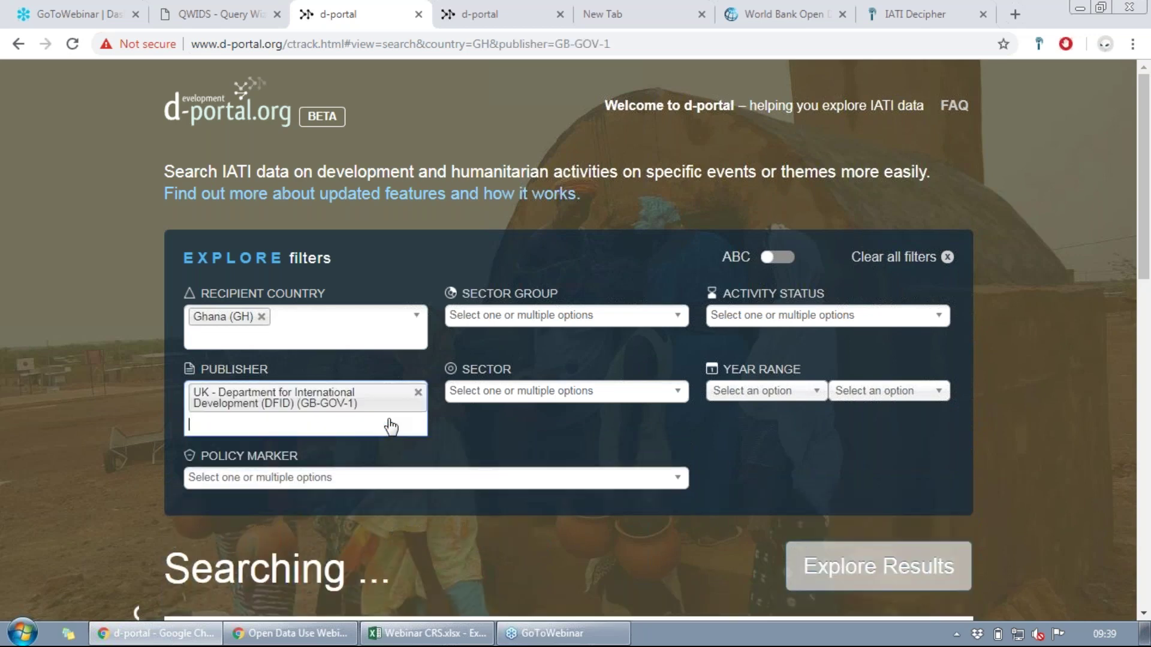
Review the available sector group and activity status options without choosing any
left_click(606, 317)
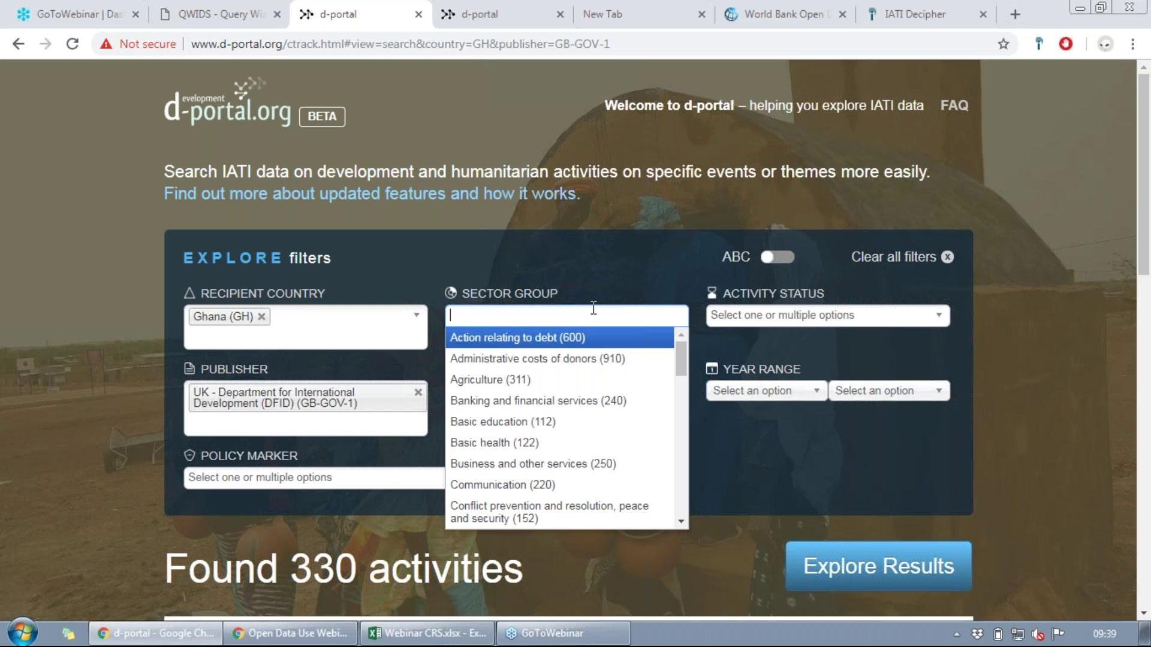
key("Escape")
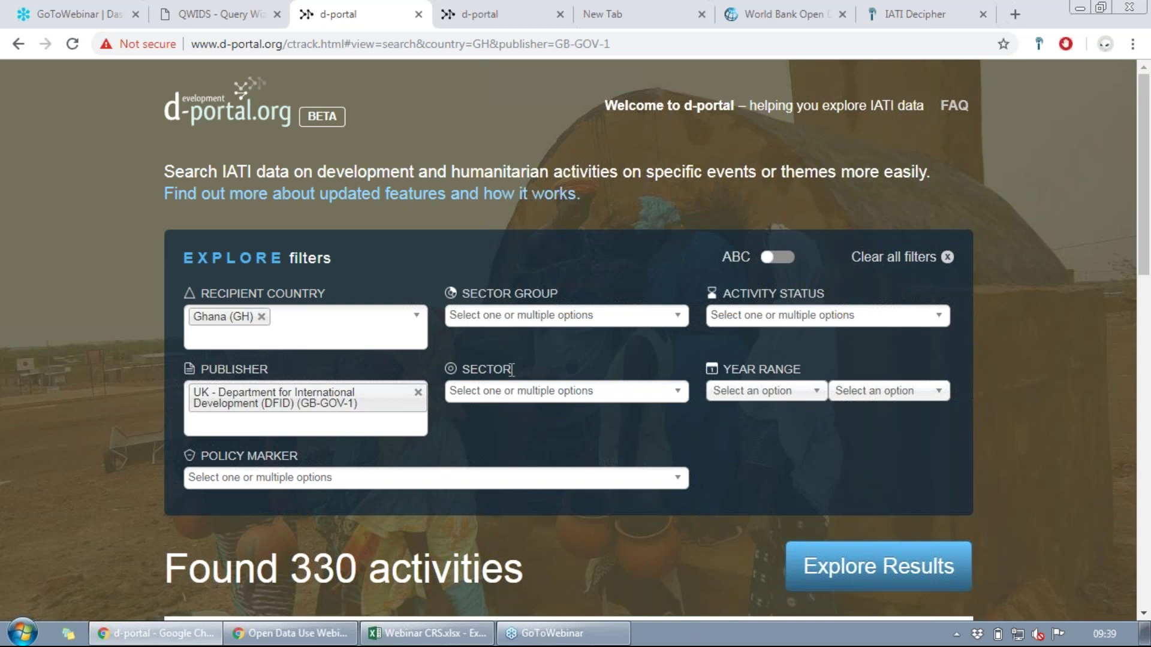
left_click(762, 319)
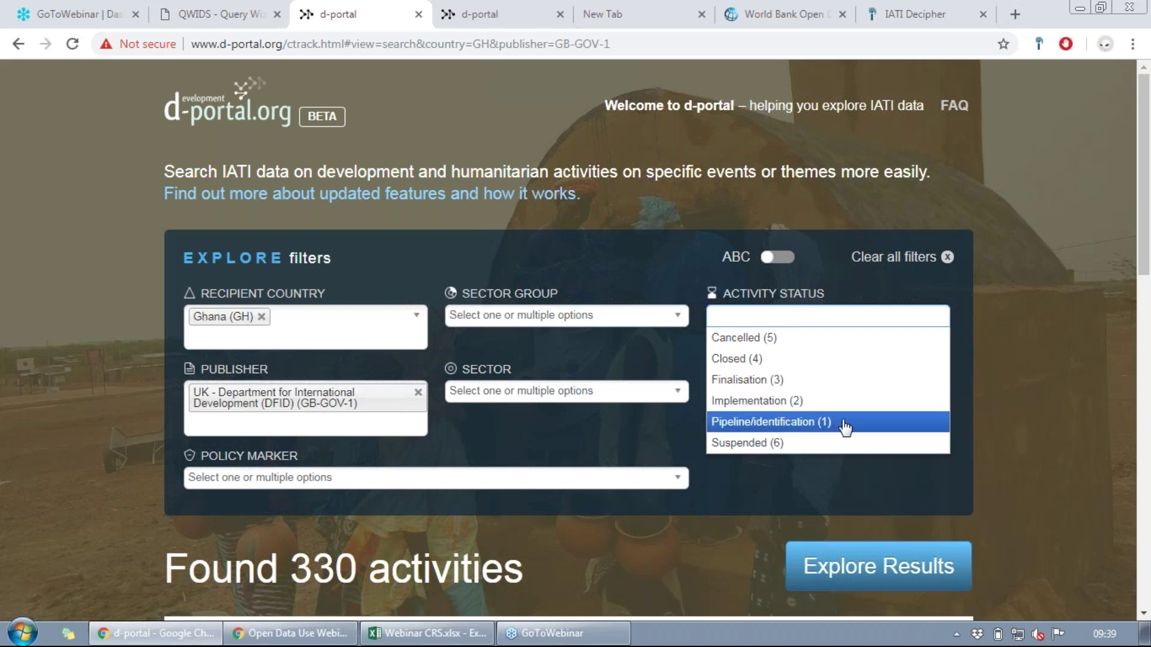
left_click(763, 488)
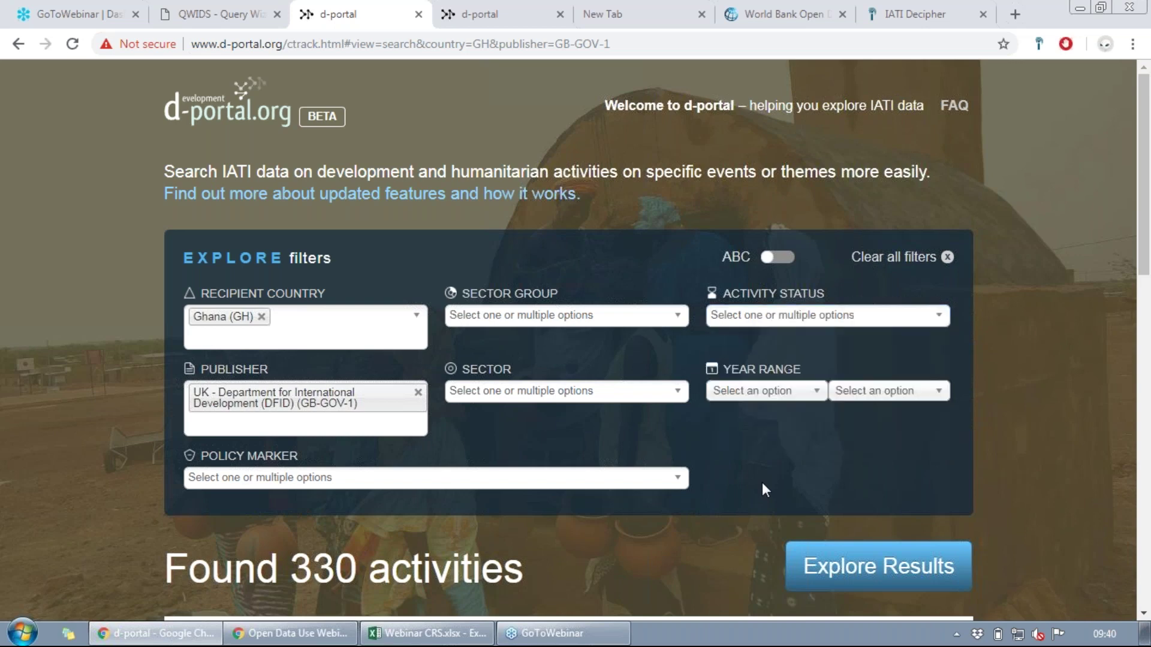
Limit the search to the year range 2016 to 2019
left_click(809, 397)
scroll(809, 552, "down", 15)
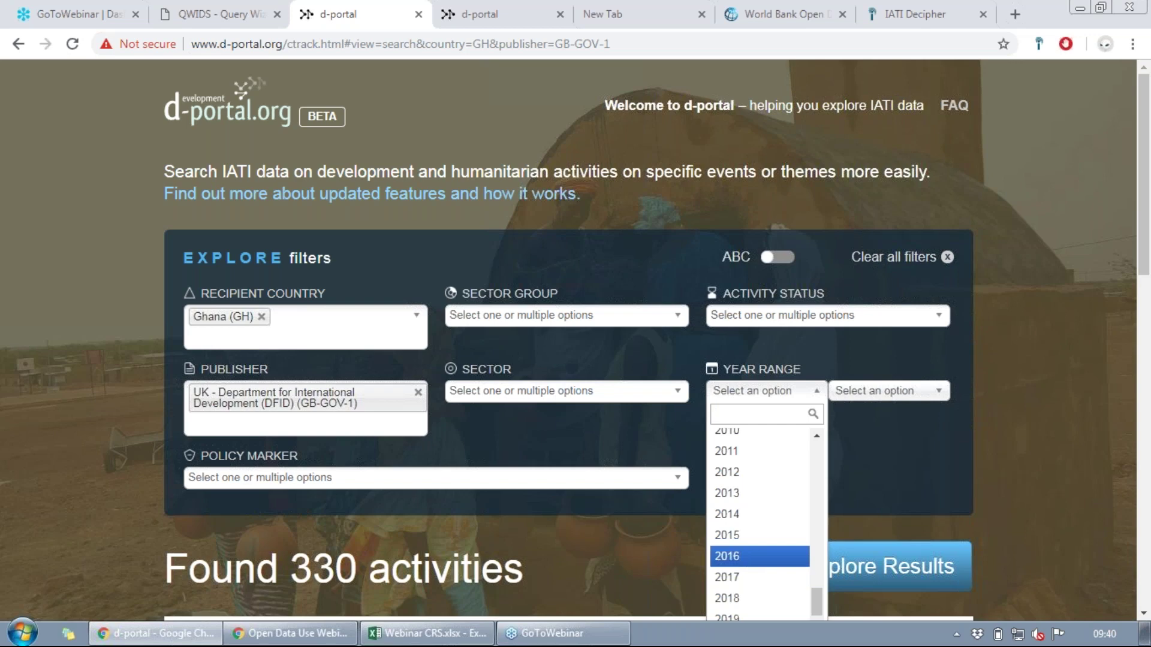
left_click(743, 556)
left_click(923, 391)
left_click_drag(938, 446, 1007, 577)
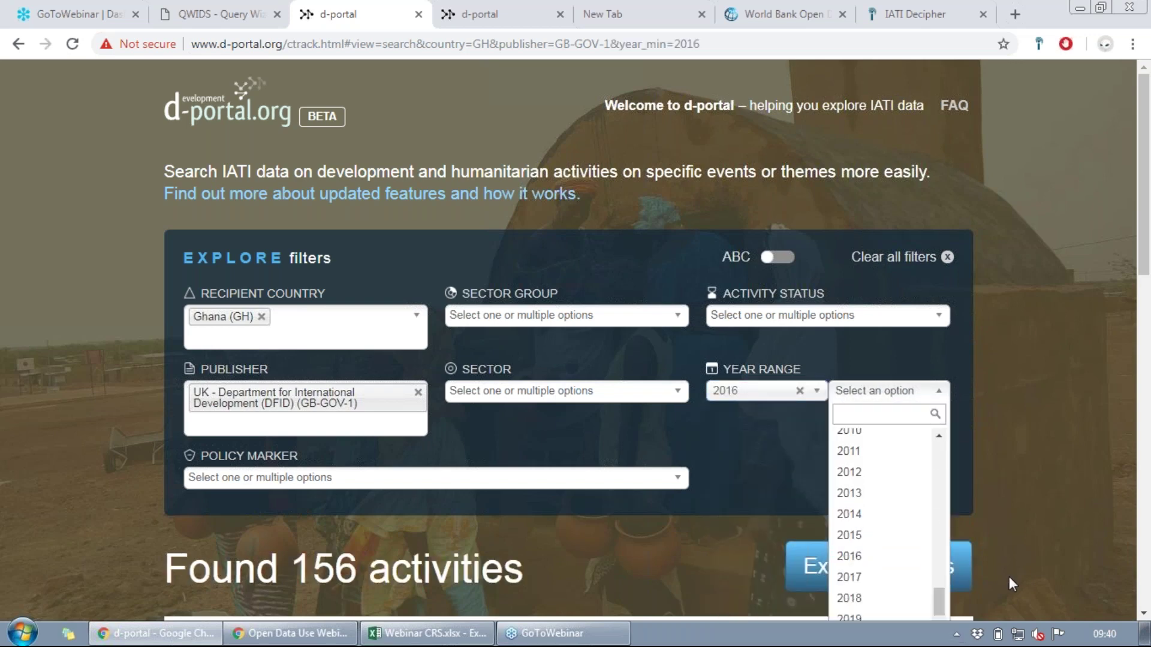
left_click(860, 618)
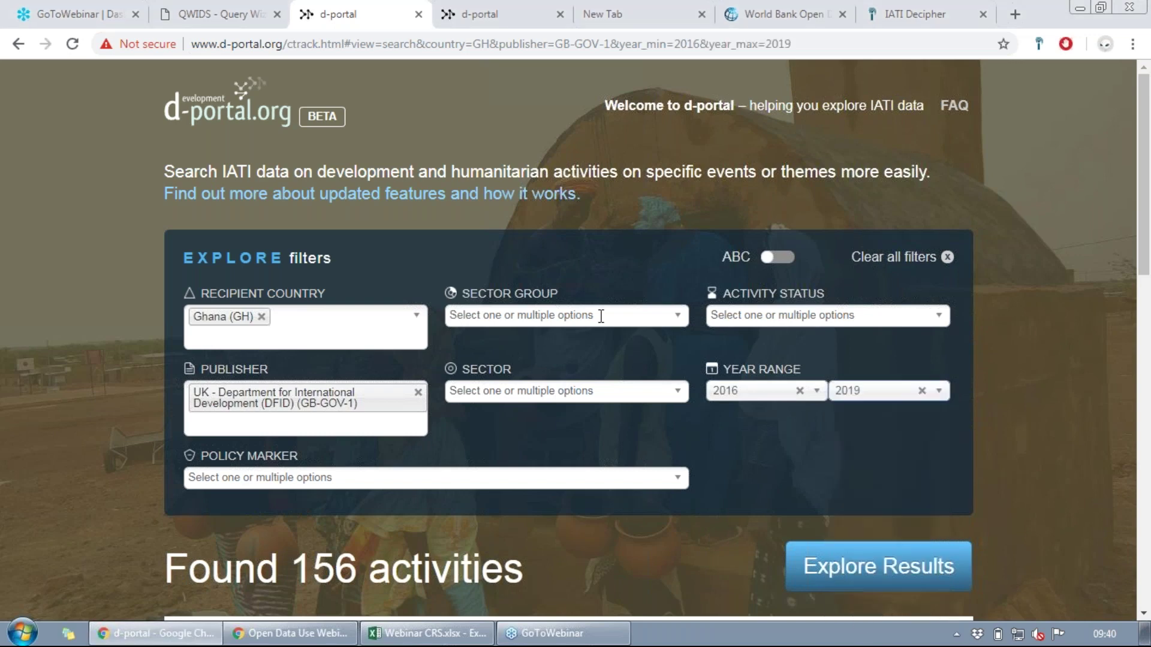
Look at the policy marker options and filter the sector group by Agriculture (311)
left_click(486, 483)
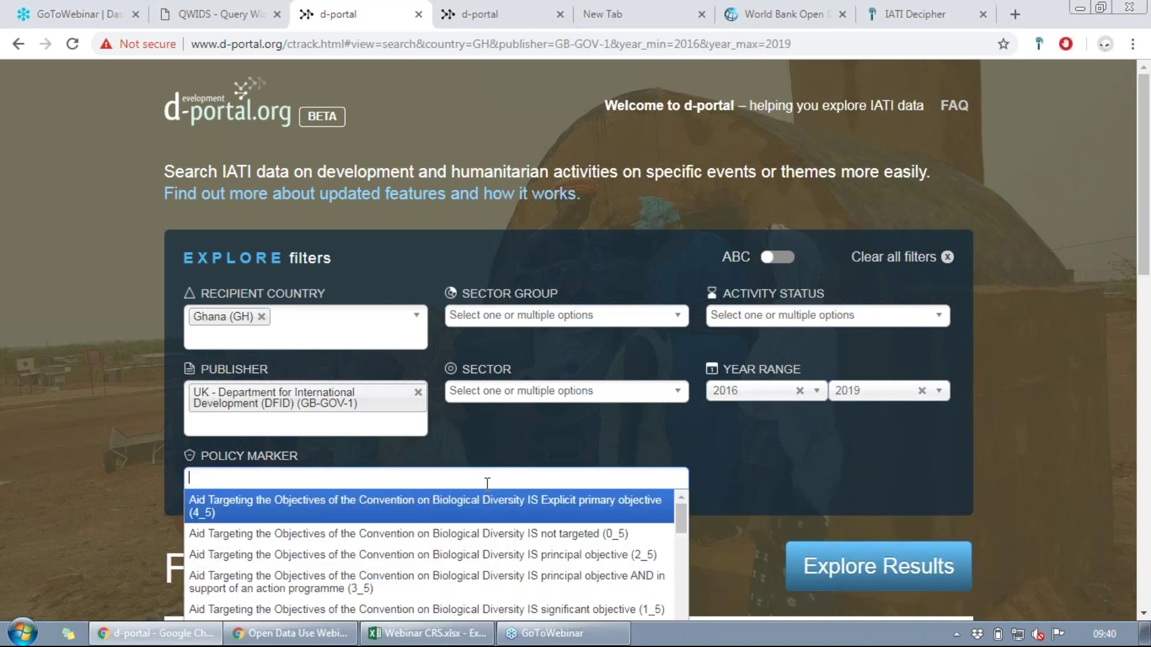
left_click(773, 464)
scroll(773, 465, "down", 1)
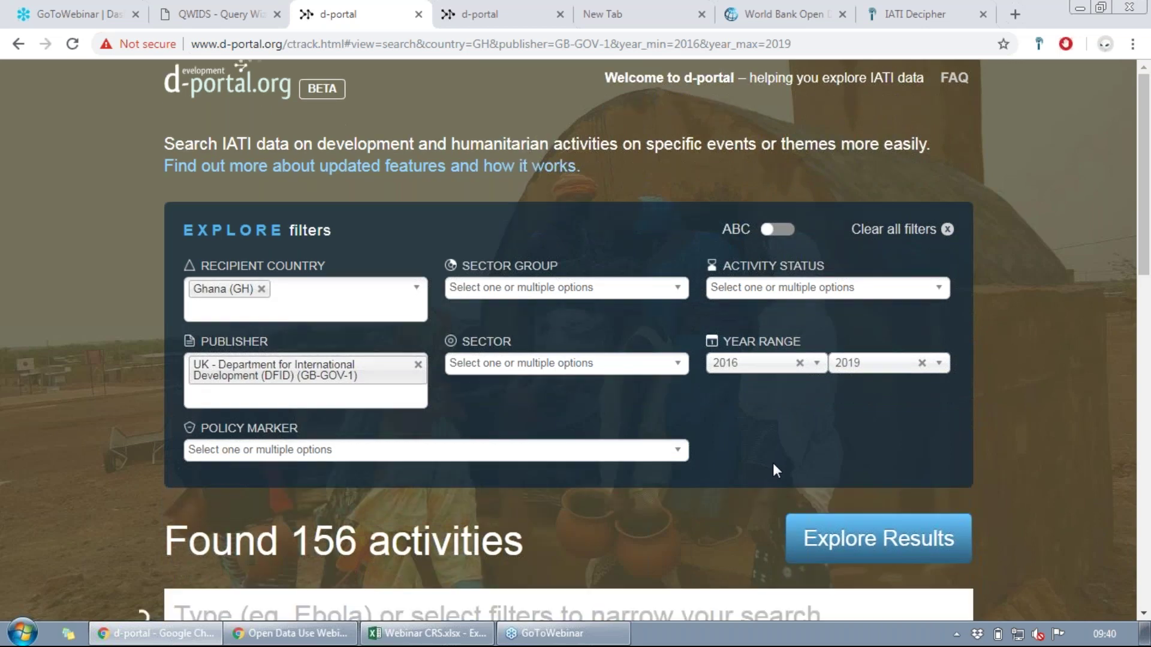
scroll(773, 464, "down", 2)
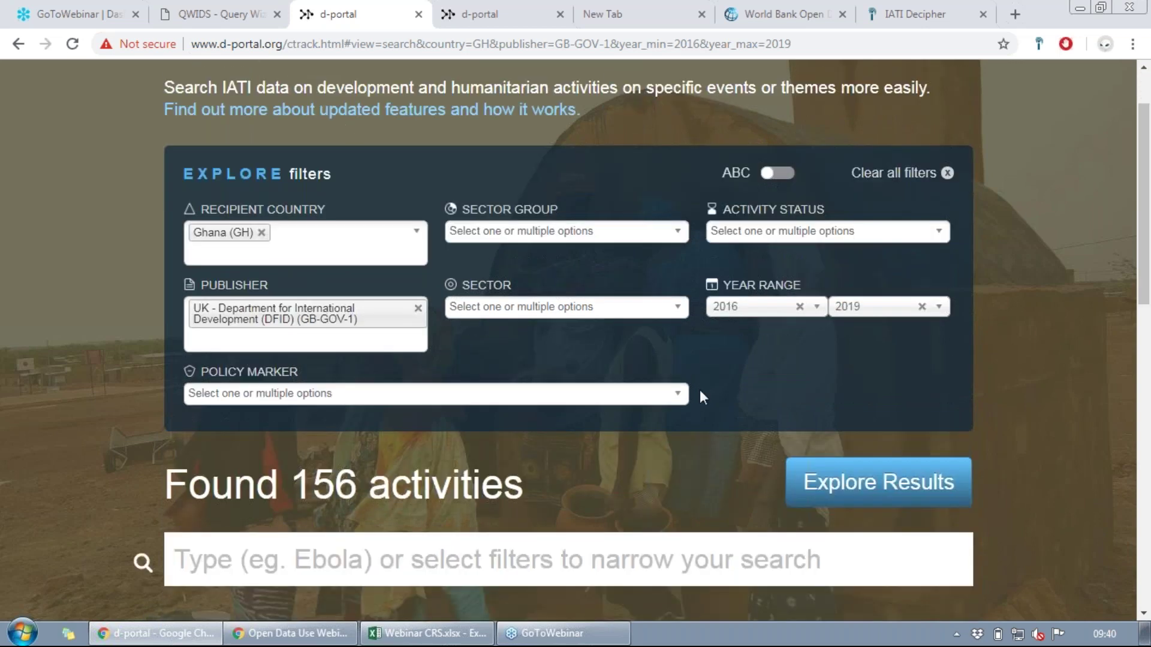
scroll(703, 398, "down", 1)
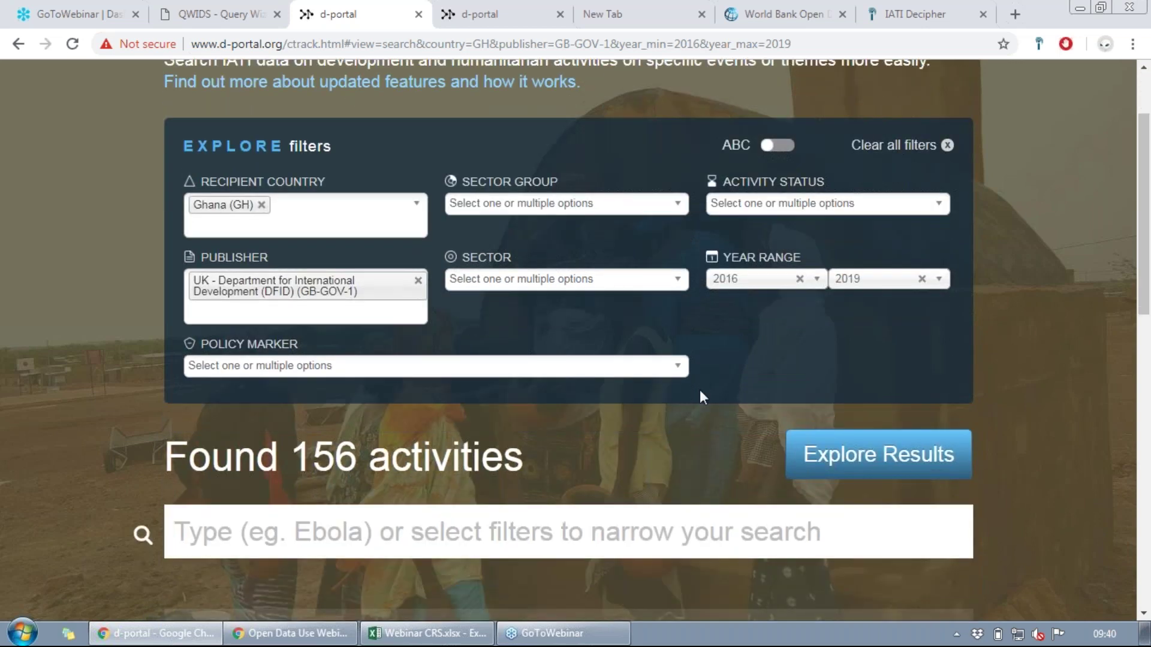
left_click(677, 203)
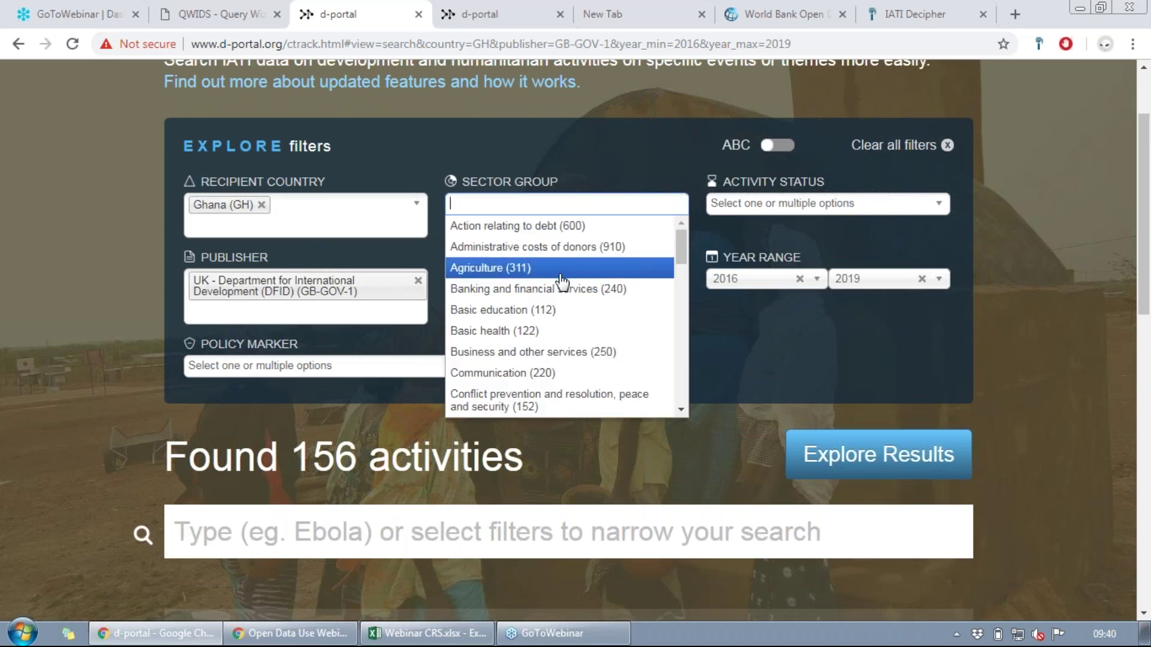
left_click(486, 268)
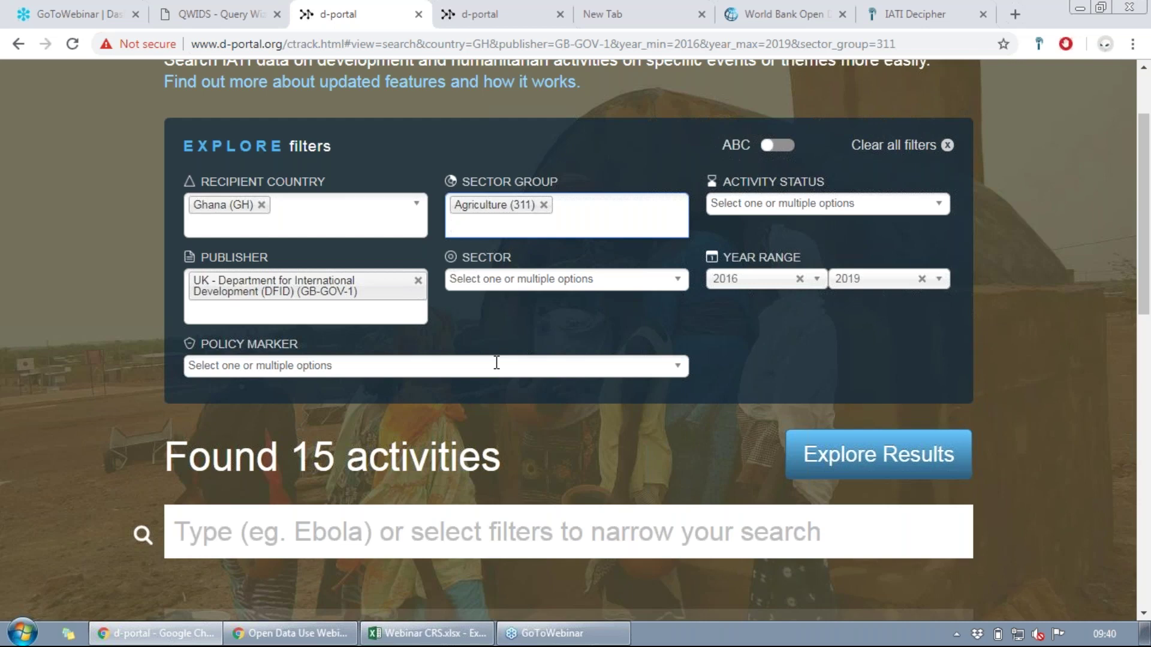
Add the Gender Equality policy markers 4_1, 2_1, 3_1 and 1_1, leaving out "not targeted", and explore the matching results
left_click(496, 362)
type("ge")
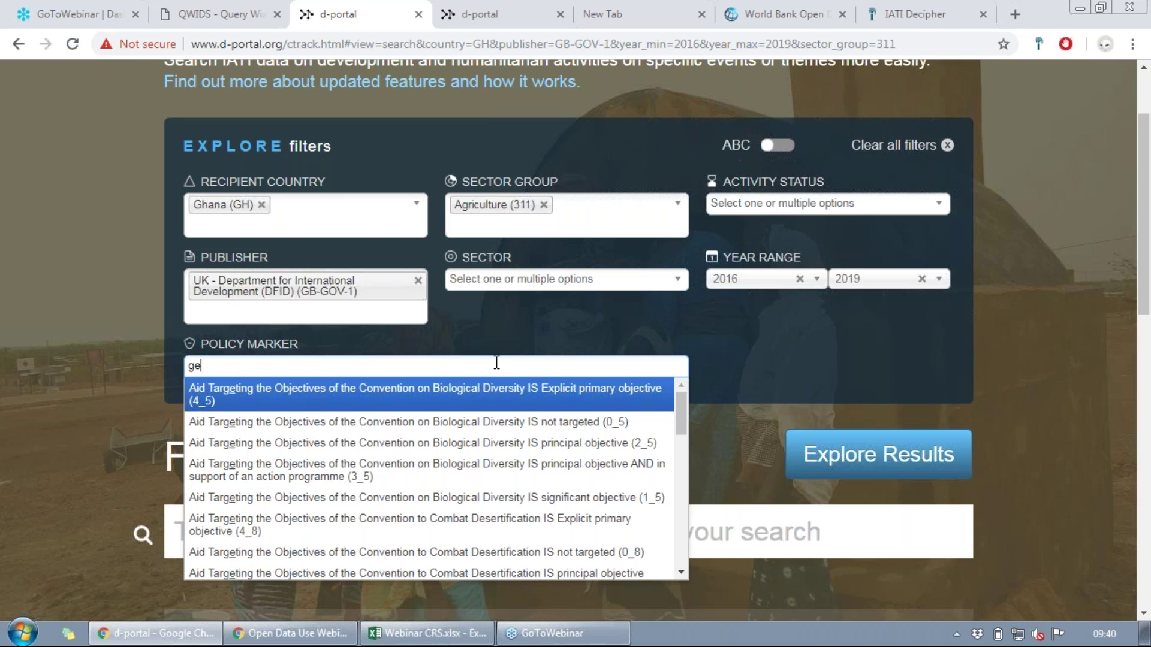
type("nder")
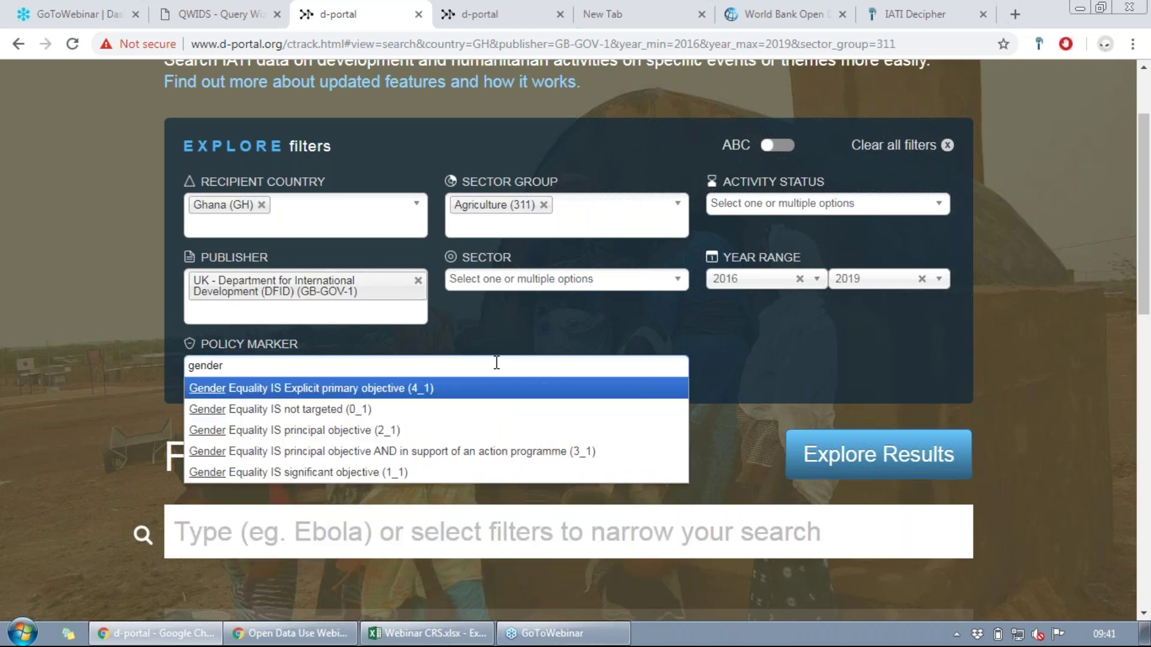
left_click(460, 398)
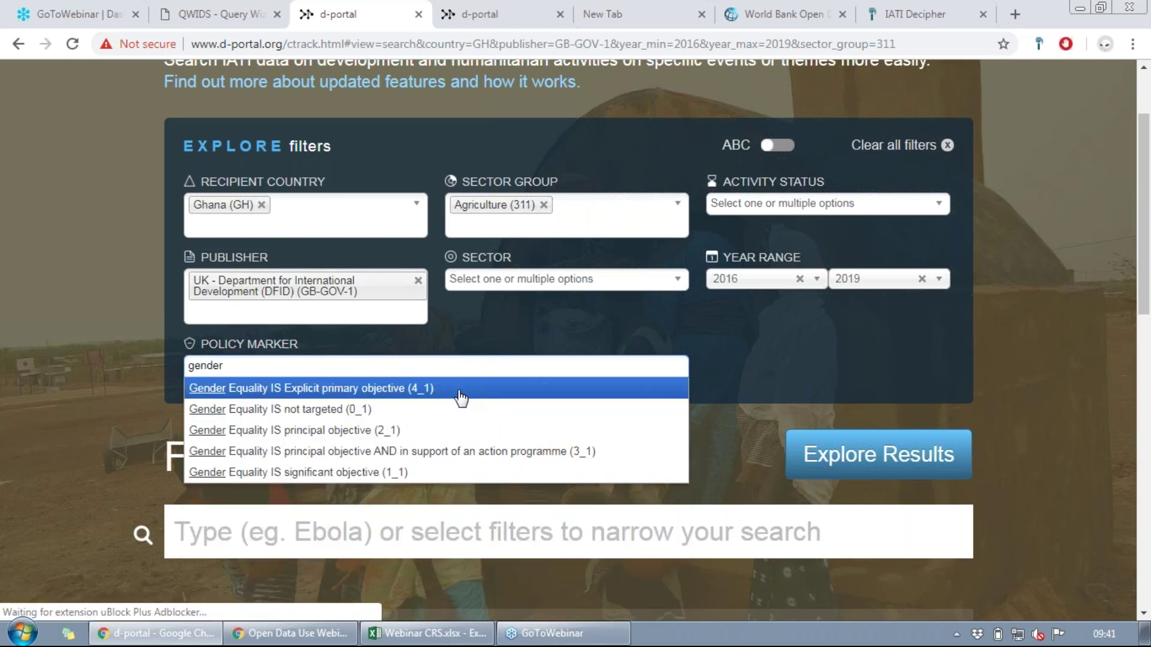
left_click(460, 398)
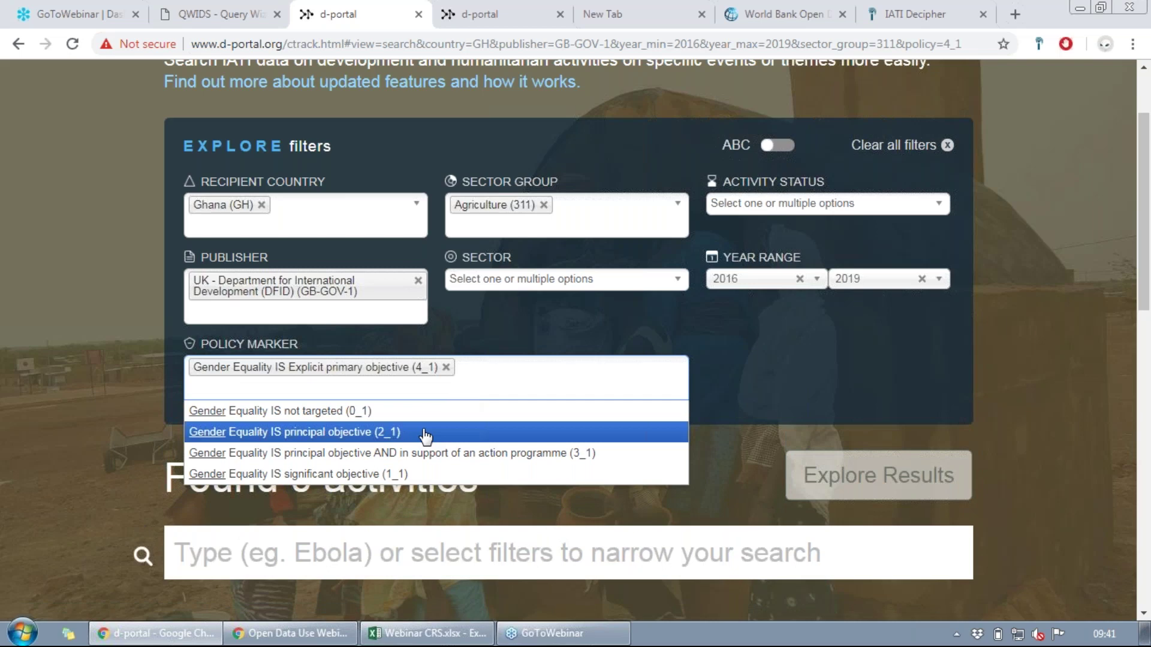
left_click(426, 435)
left_click(422, 454)
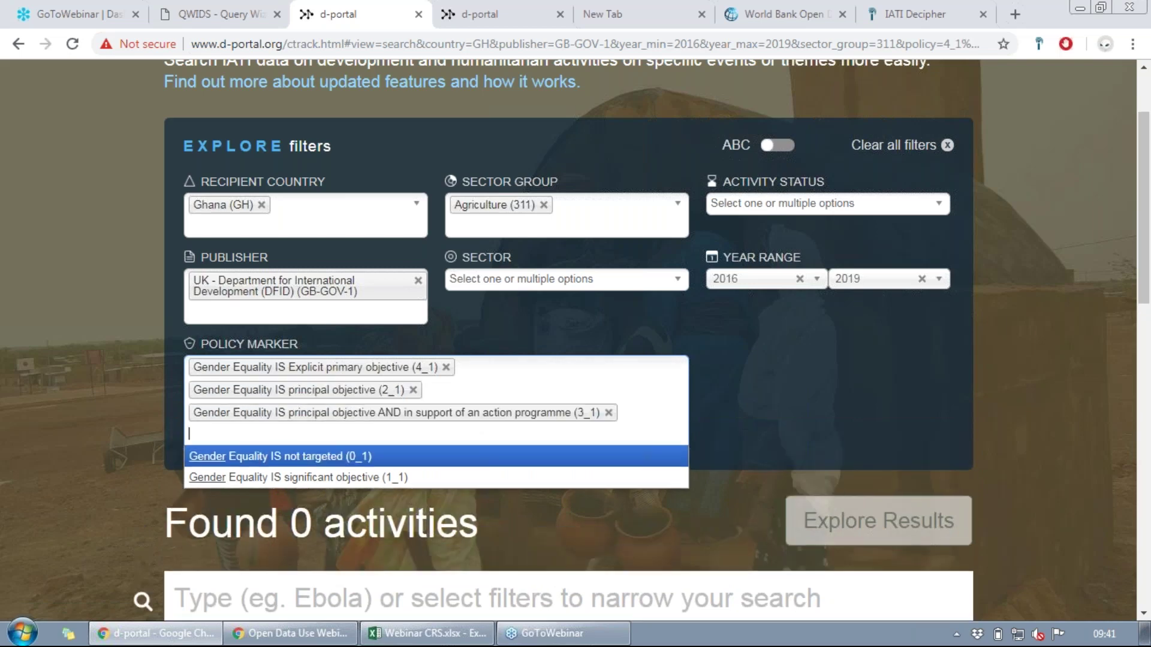
left_click(412, 476)
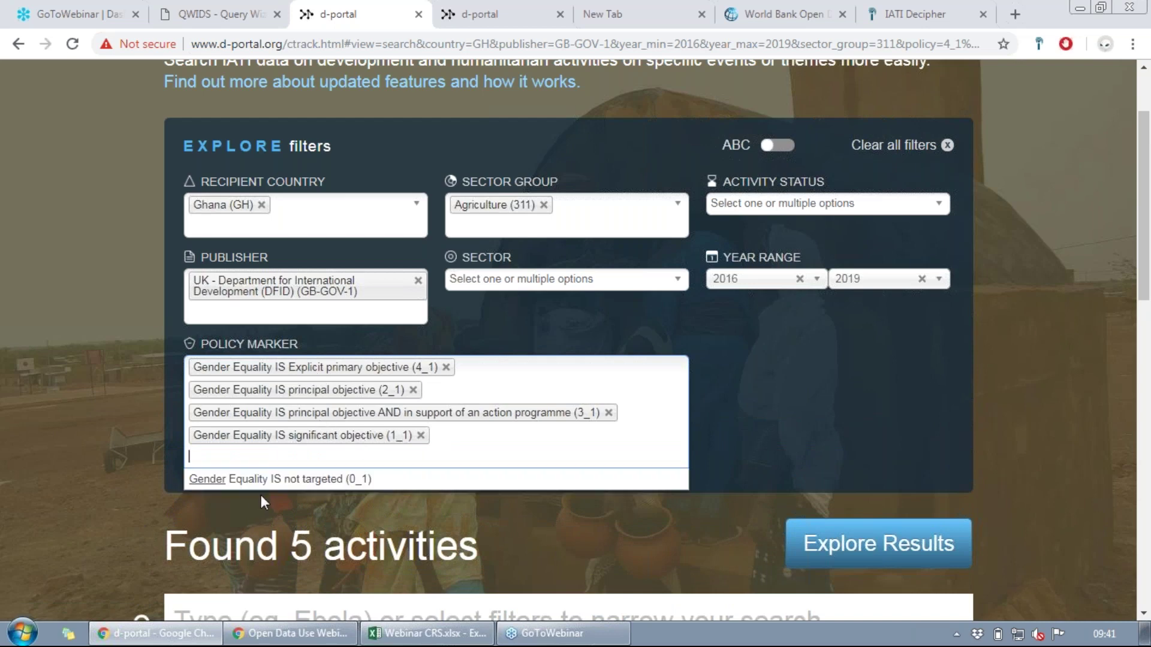
left_click(113, 422)
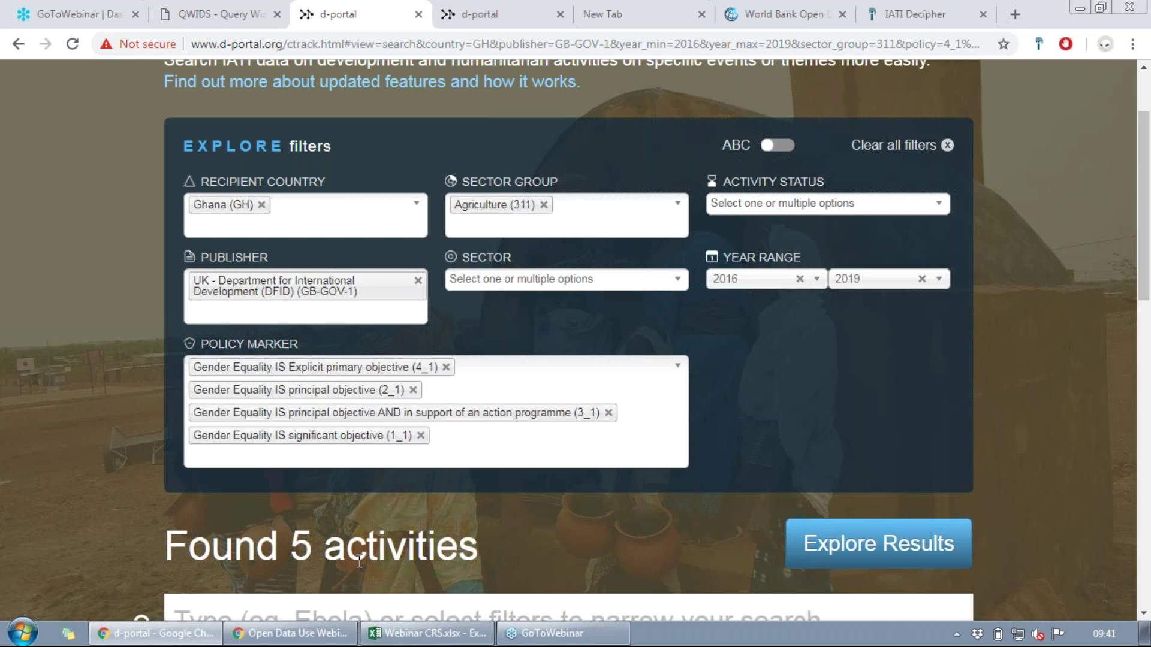
left_click(909, 556)
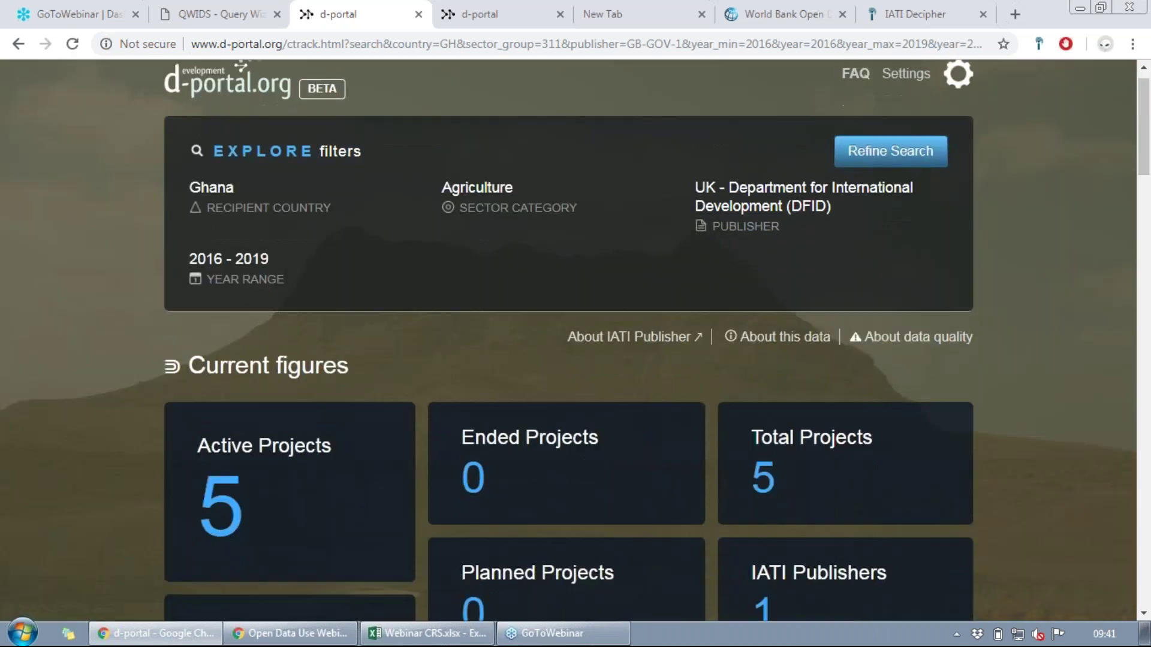
Open the list of active projects from the current figures and look through the listed activities
scroll(568, 336, "down", 2)
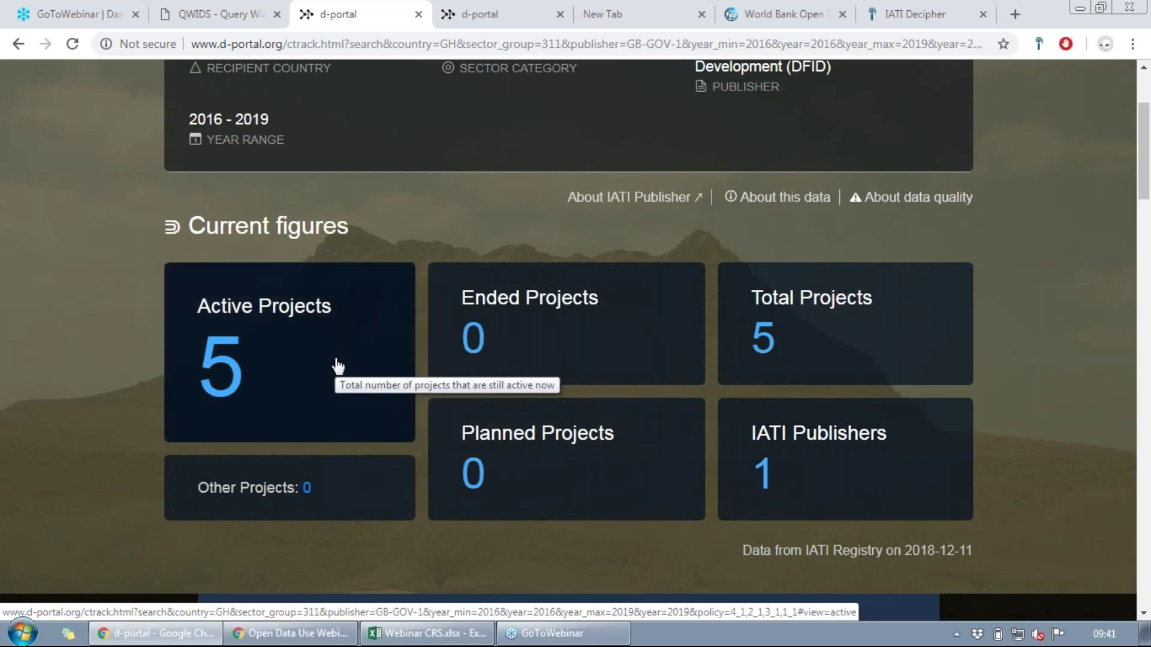
left_click(339, 366)
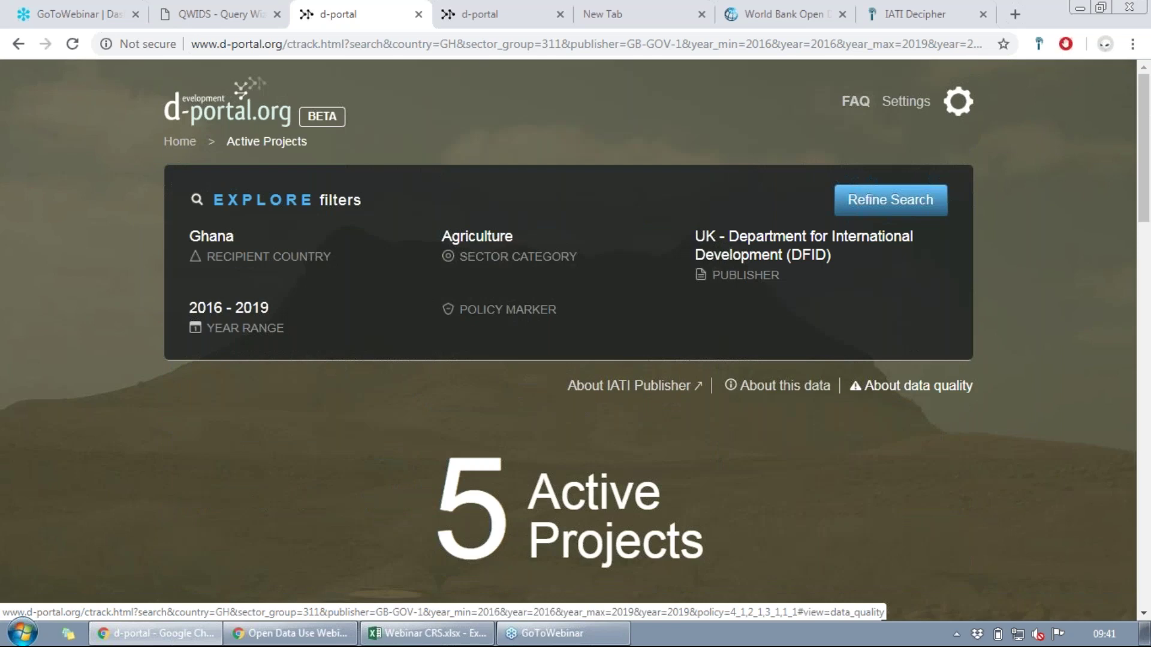
scroll(1040, 395, "down", 5)
scroll(394, 561, "down", 2)
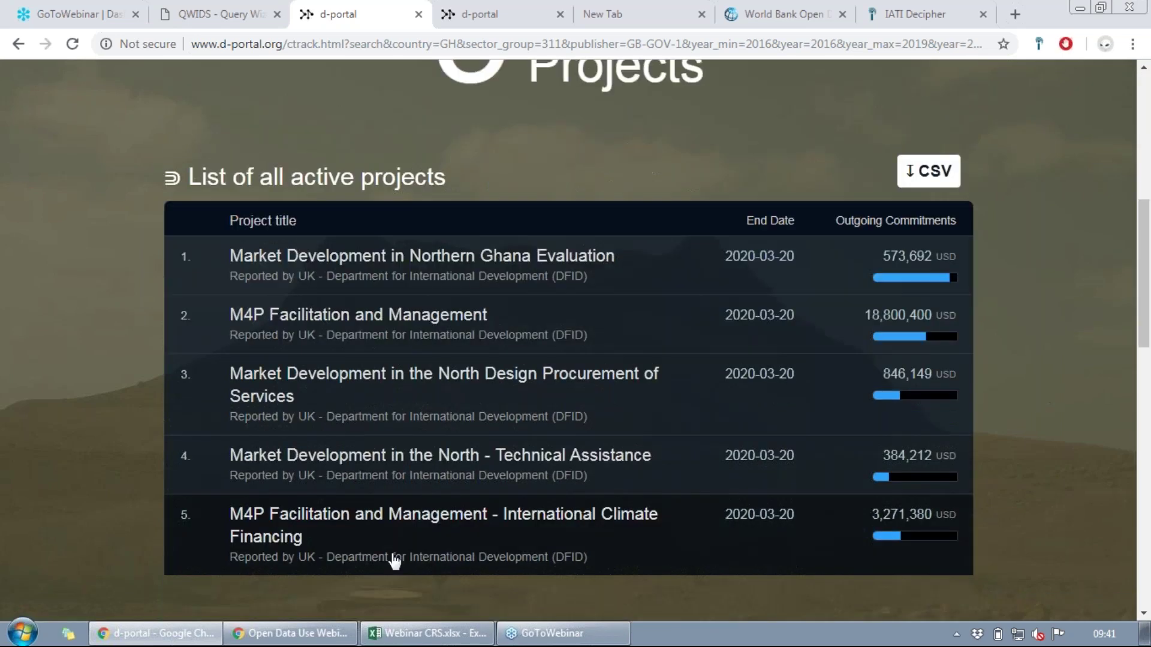
scroll(395, 560, "down", 1)
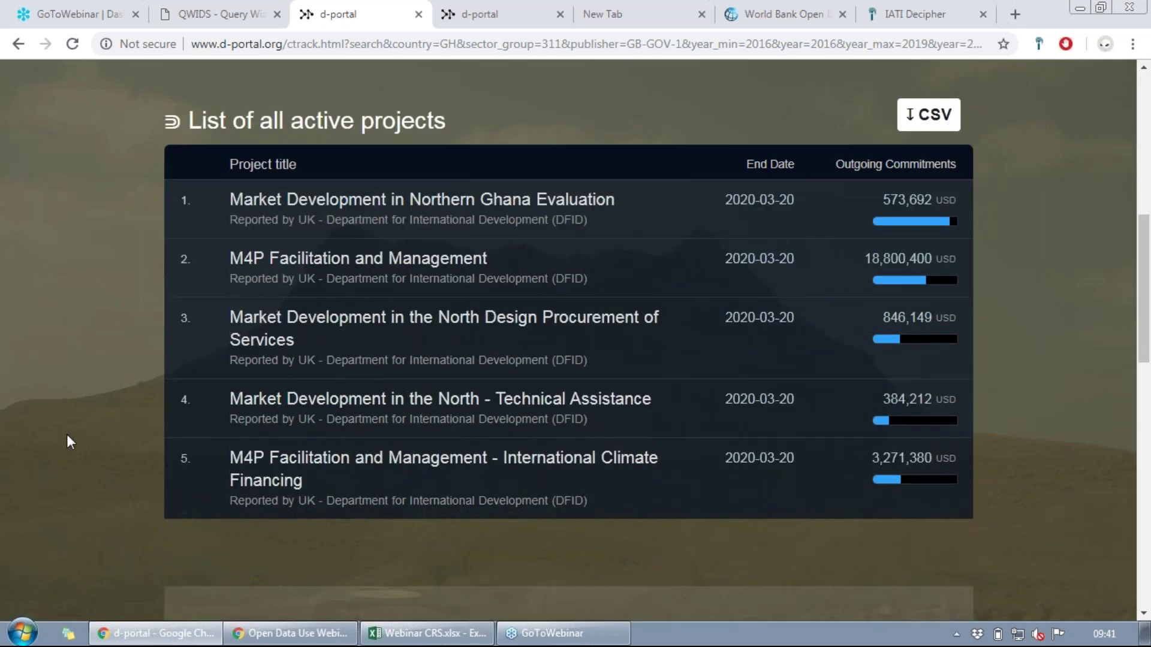
scroll(68, 436, "up", 1)
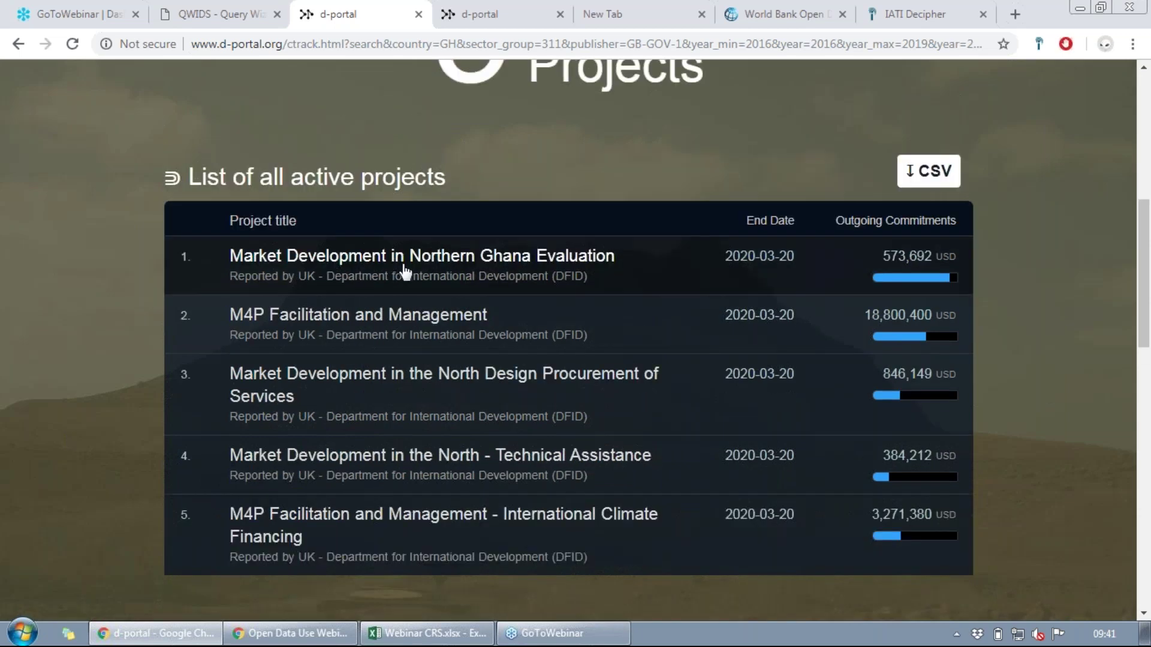
Open the Market Development in Northern Ghana Evaluation project and examine its title, reporting organisation, source links and recipient country chart
left_click(405, 271)
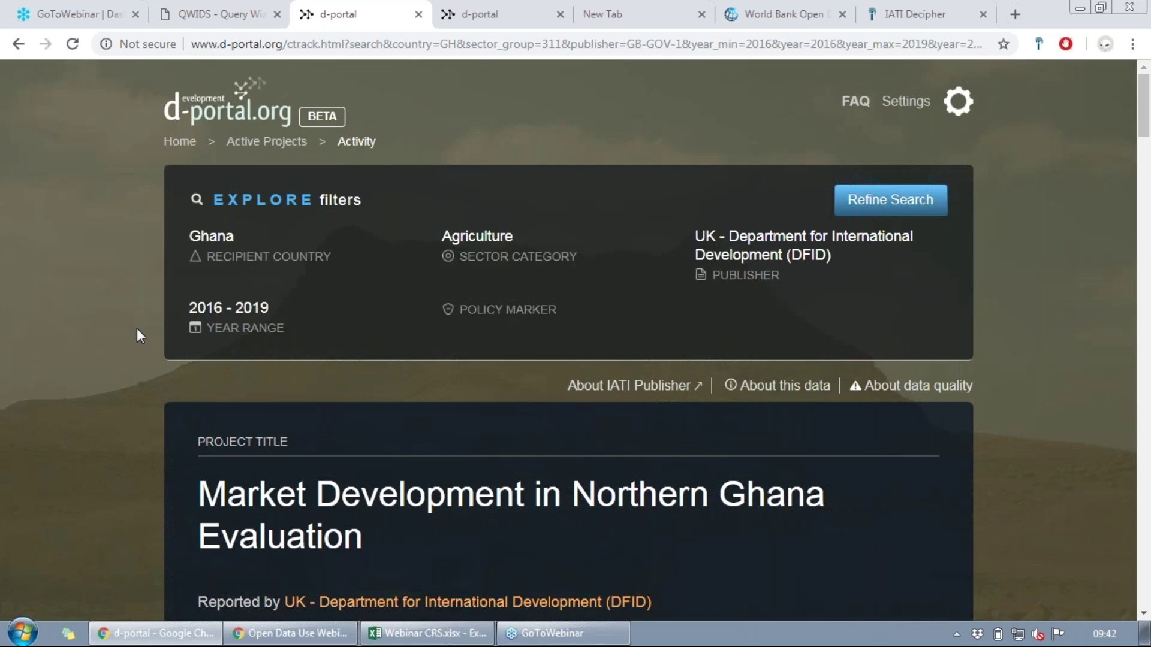
scroll(137, 328, "down", 1)
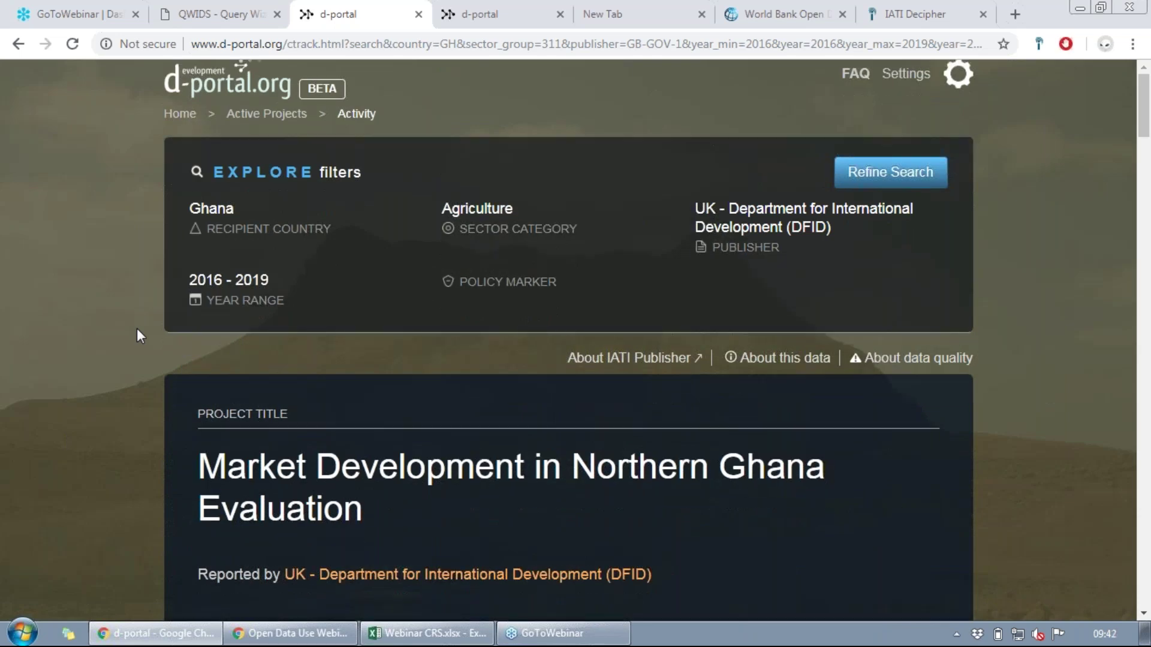
scroll(137, 328, "down", 4)
scroll(137, 328, "down", 1)
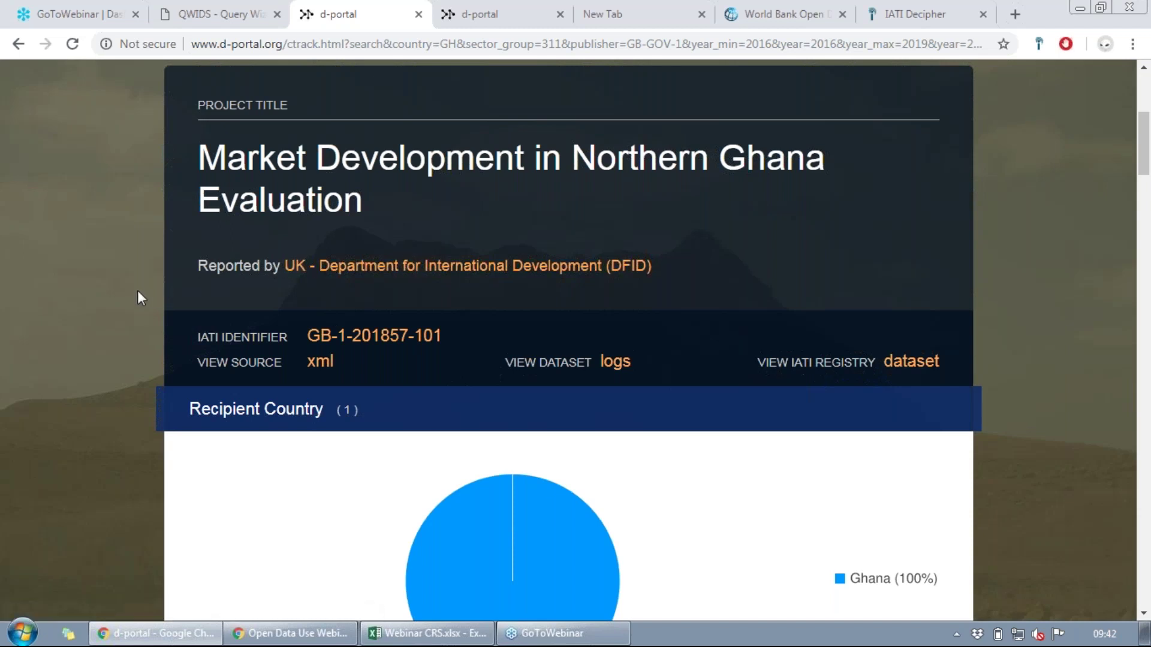
scroll(137, 298, "down", 1)
scroll(138, 298, "down", 4)
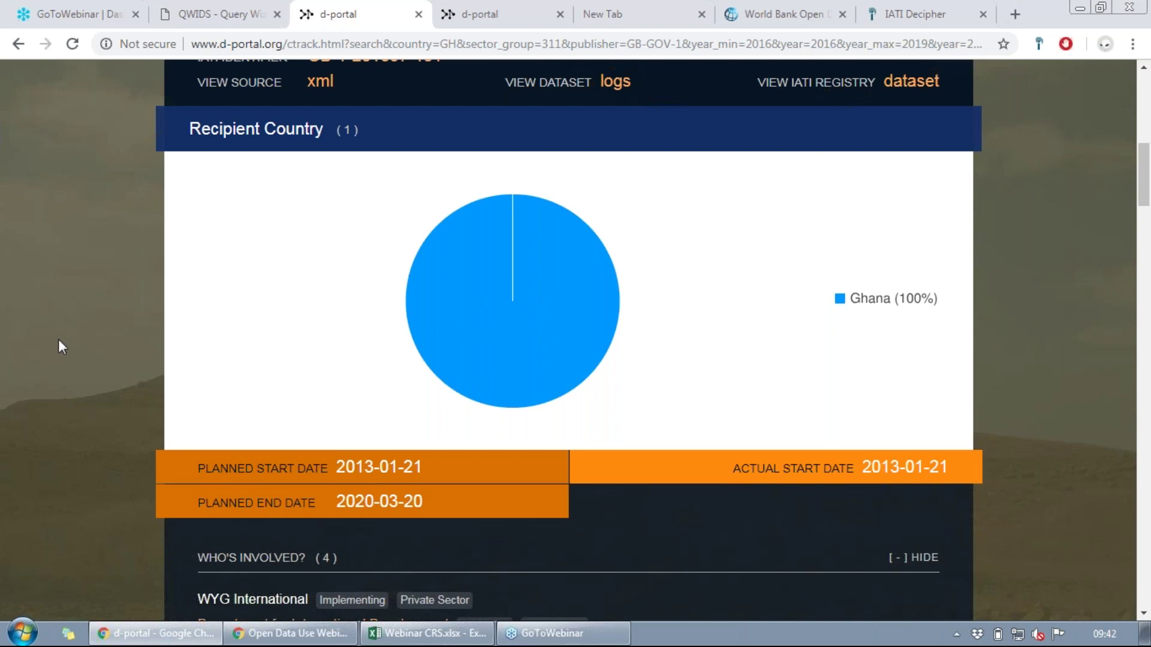
Examine the project's planned and actual dates, the organisations involved and the description
scroll(59, 346, "down", 1)
scroll(59, 346, "down", 3)
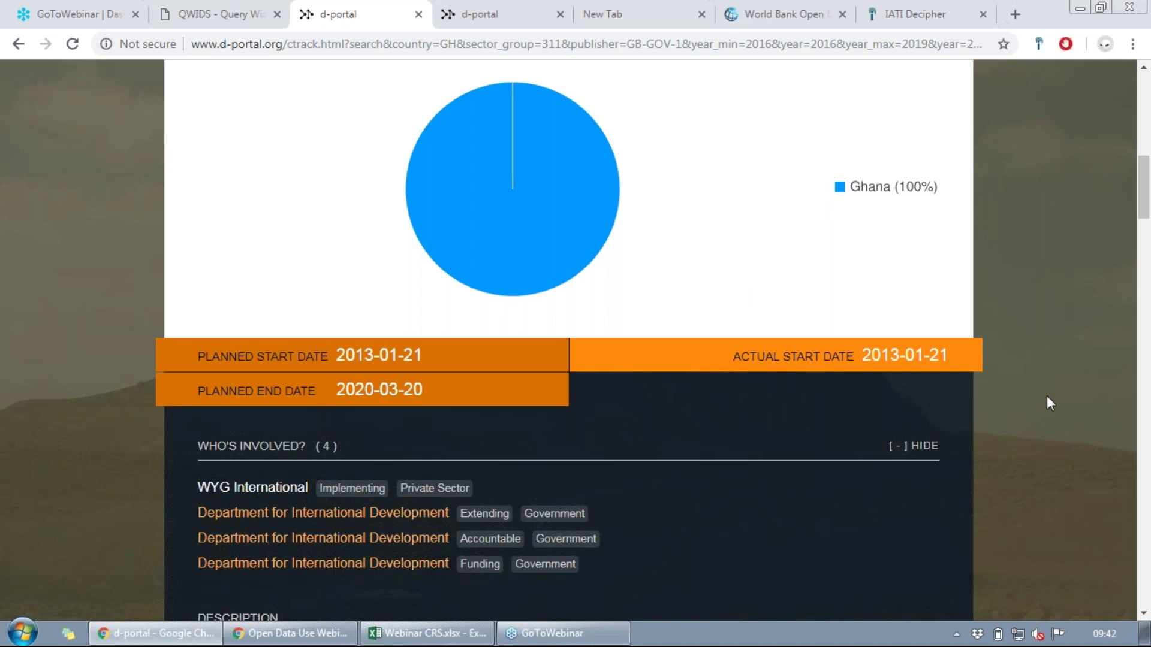
scroll(1046, 396, "down", 1)
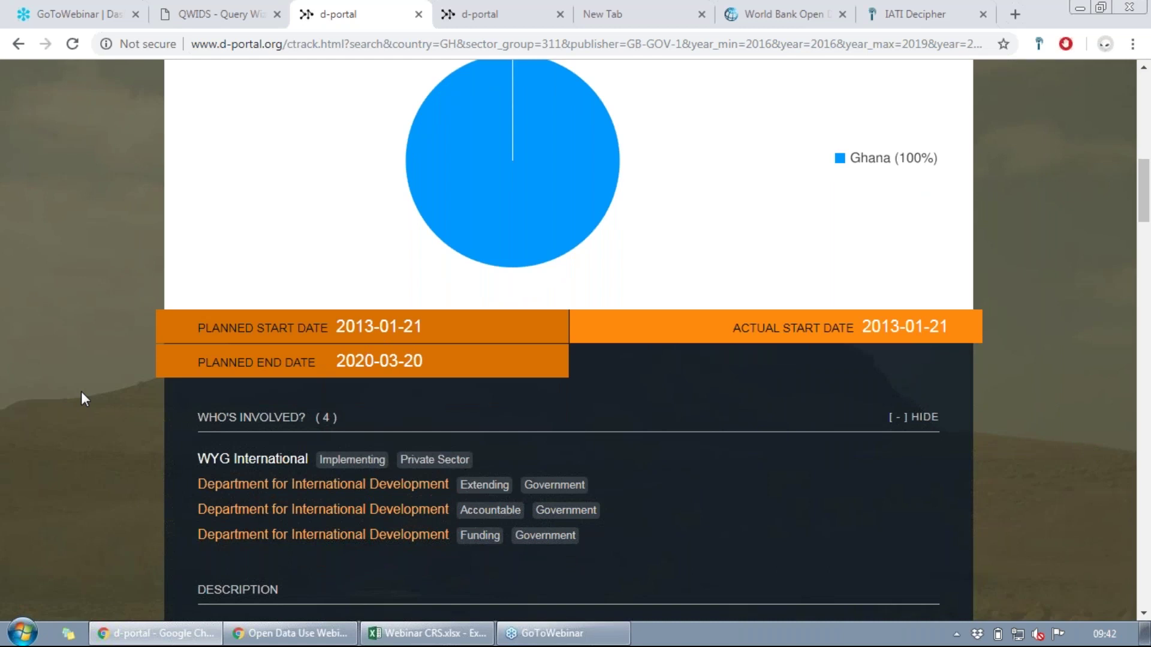
scroll(83, 398, "down", 1)
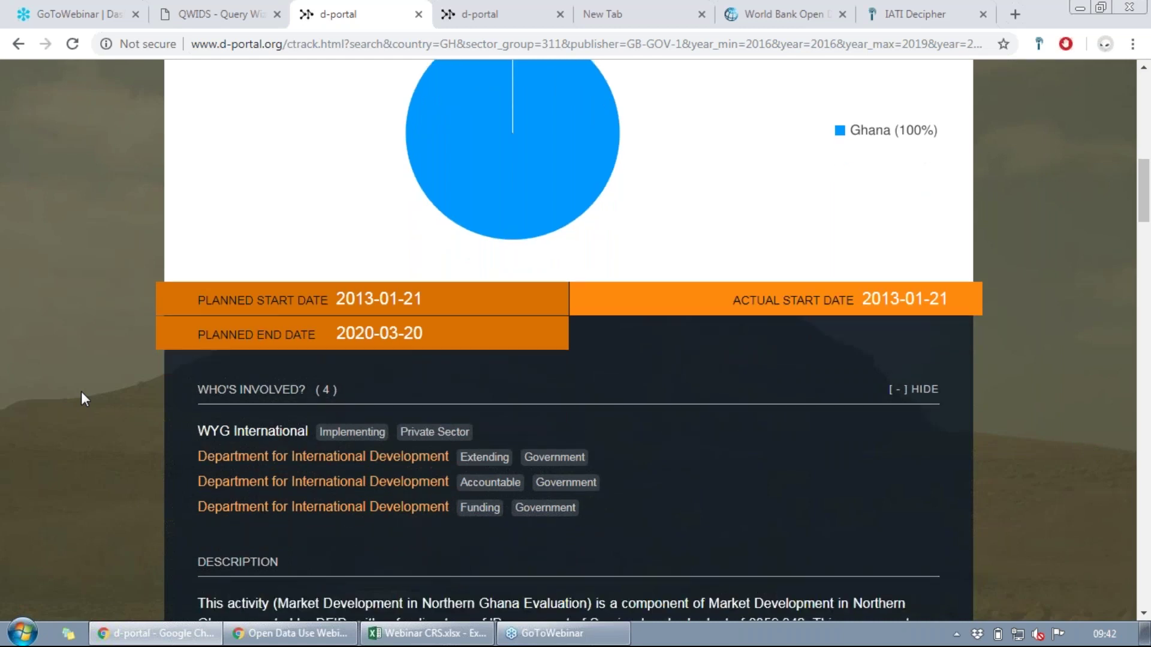
scroll(81, 391, "down", 5)
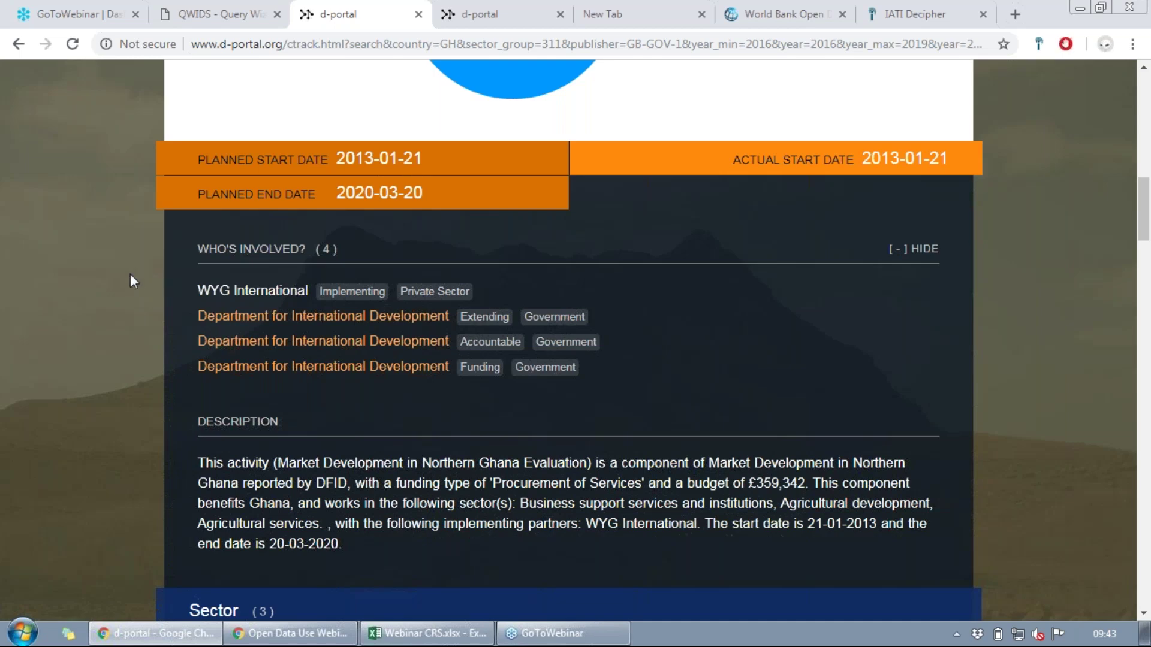
scroll(133, 281, "down", 1)
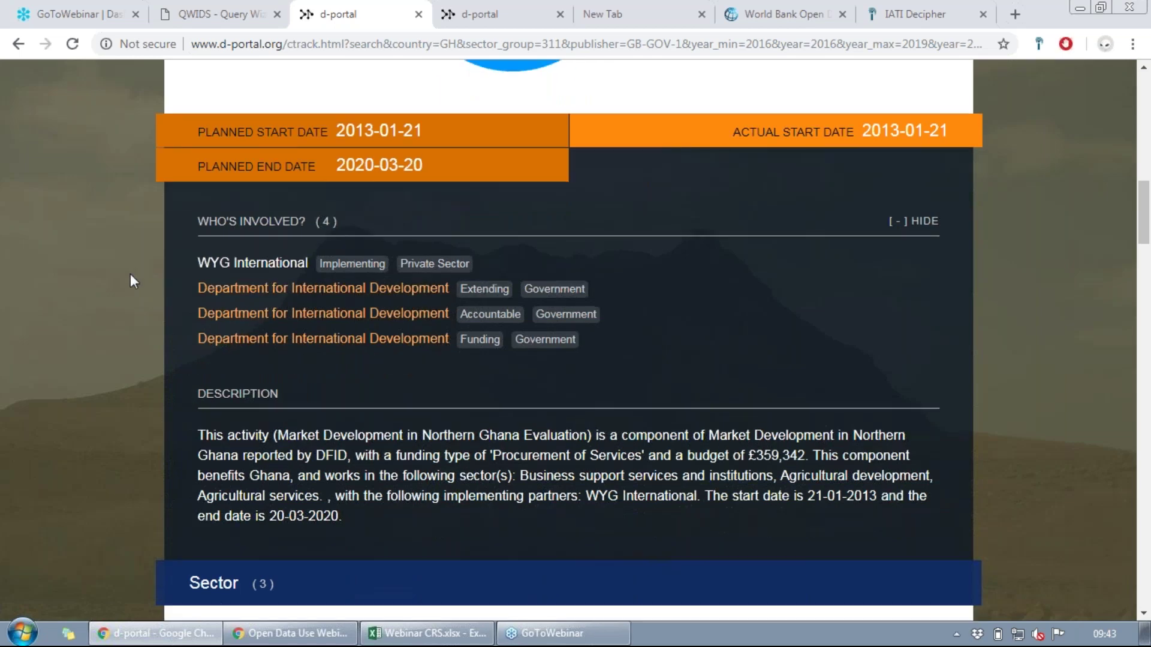
scroll(135, 291, "down", 2)
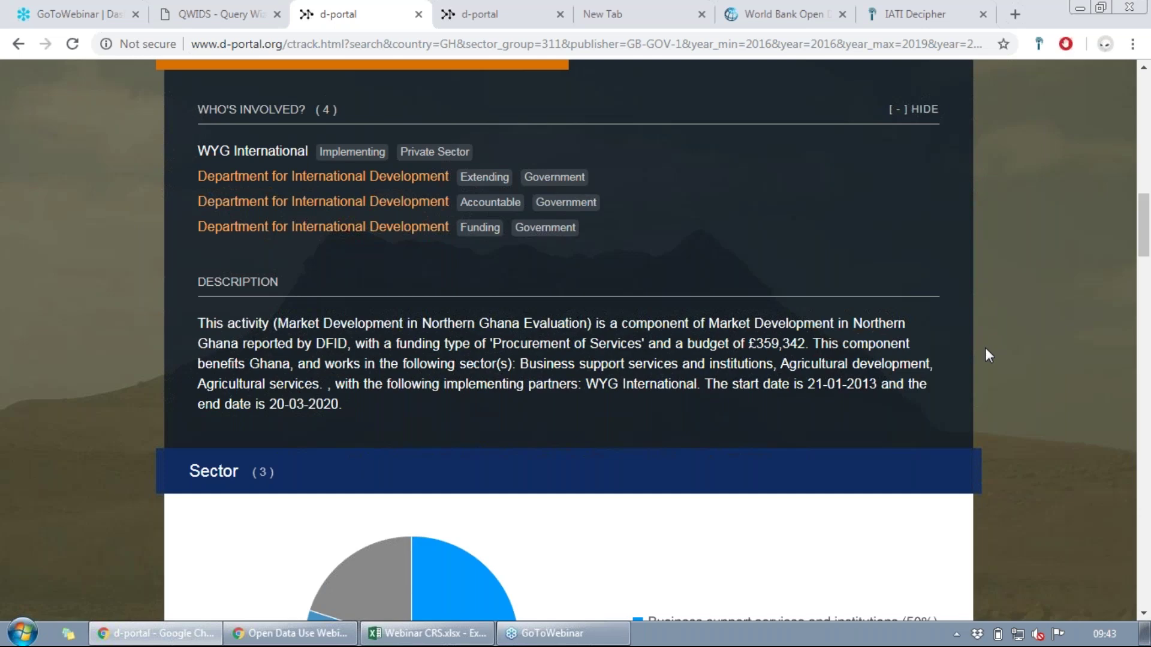
scroll(986, 349, "down", 8)
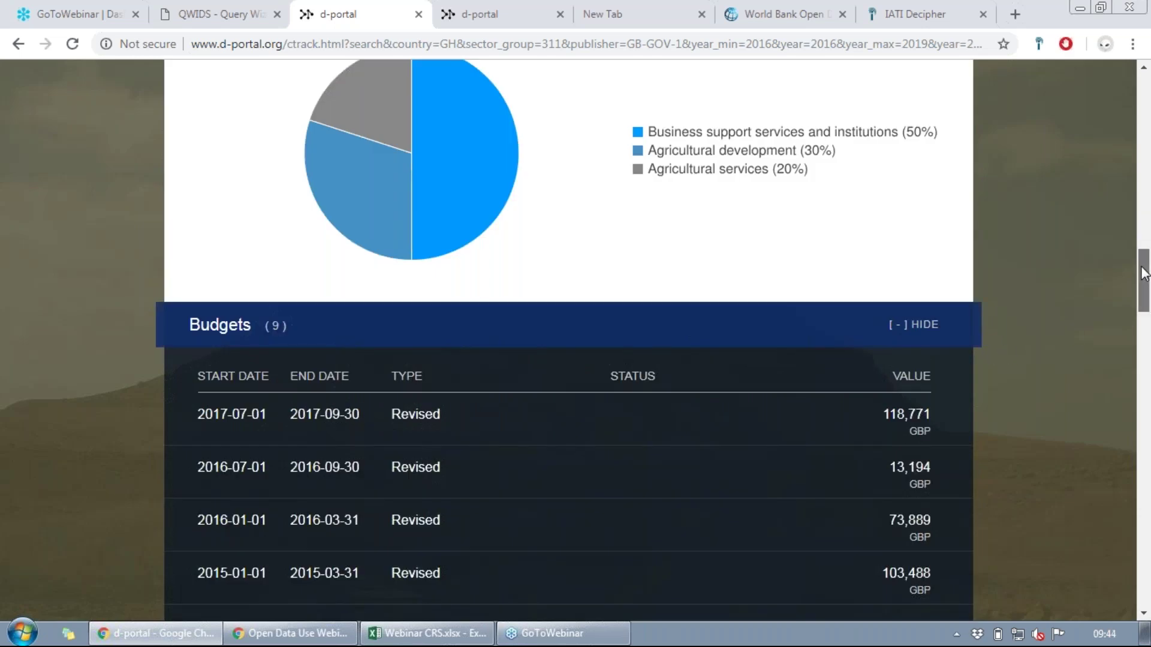
left_click_drag(1143, 272, 1149, 214)
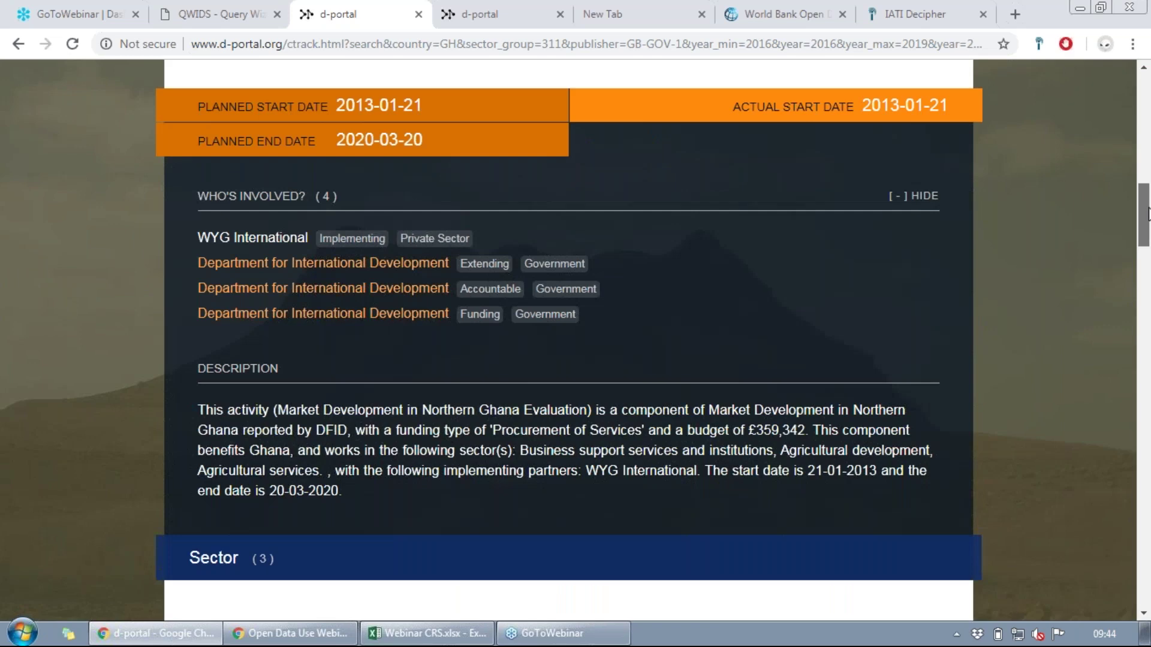
scroll(1034, 421, "down", 1)
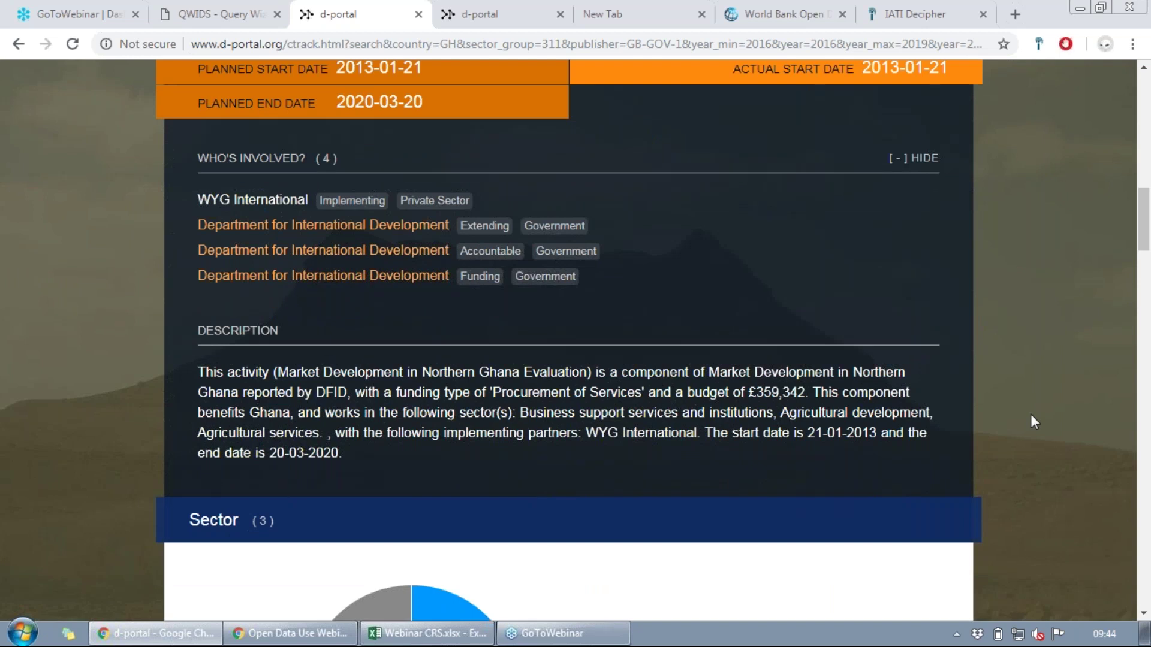
scroll(1034, 421, "down", 1)
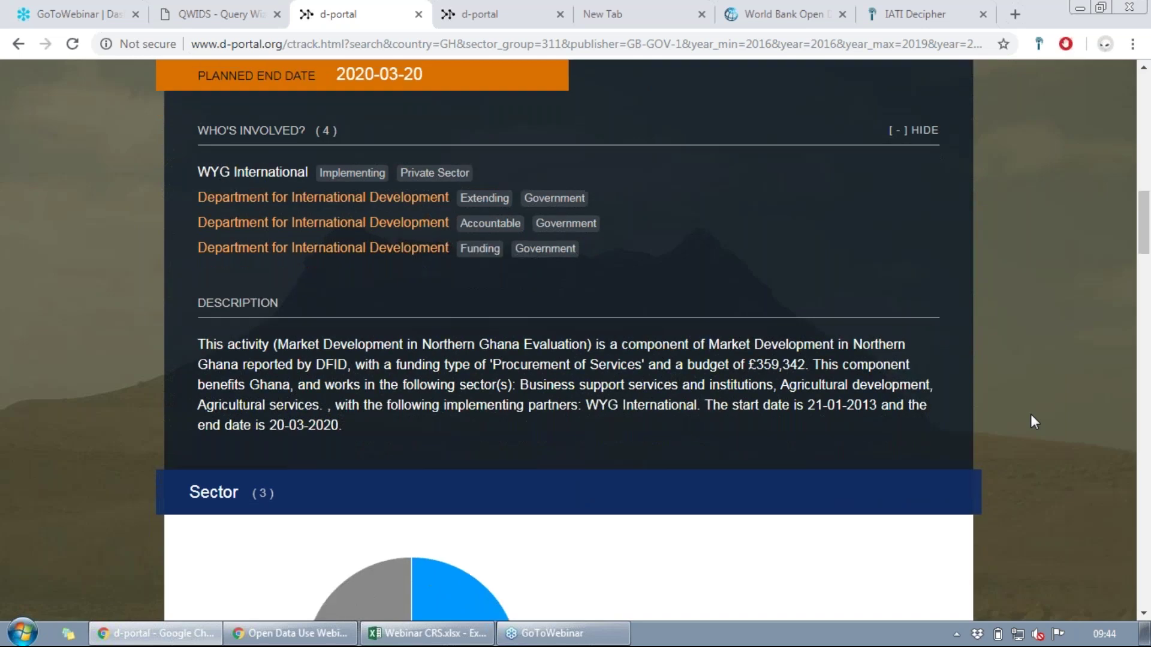
scroll(1033, 421, "down", 1)
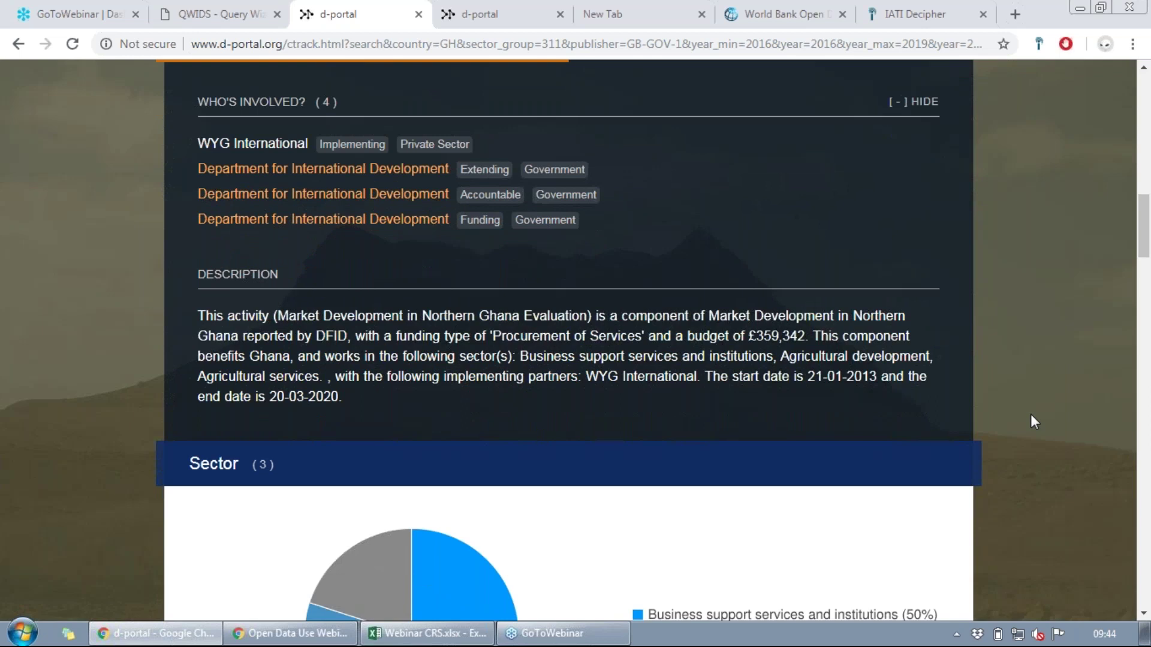
Examine the project's sector breakdown chart and go through its budget entries by period
scroll(1031, 415, "down", 9)
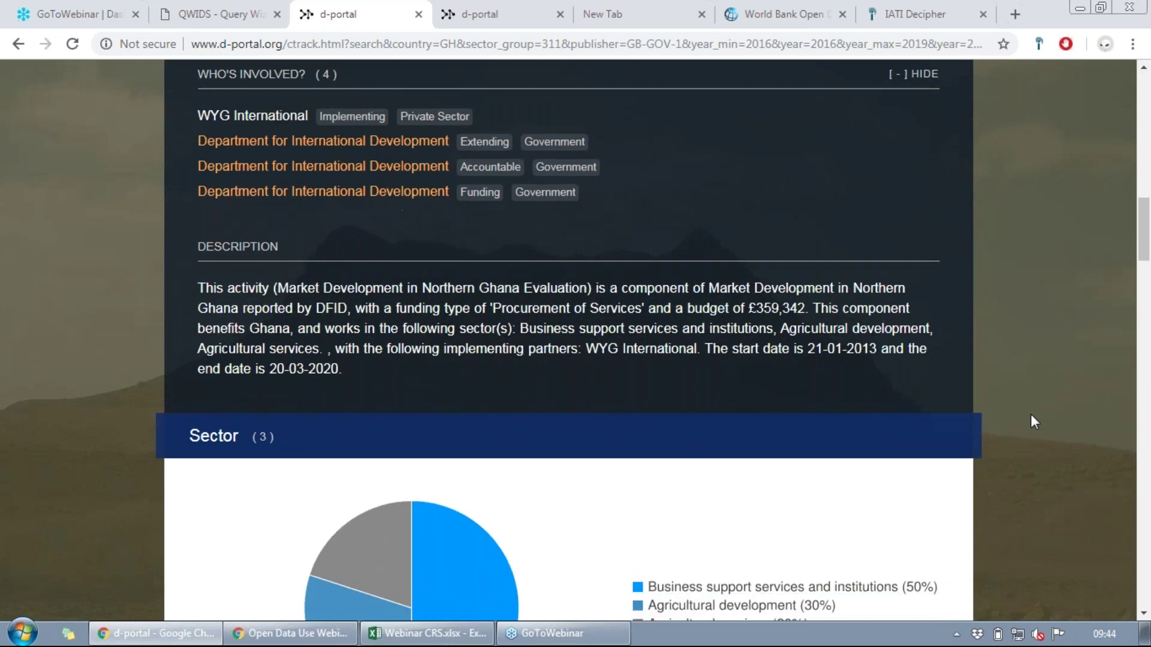
scroll(1031, 415, "down", 1)
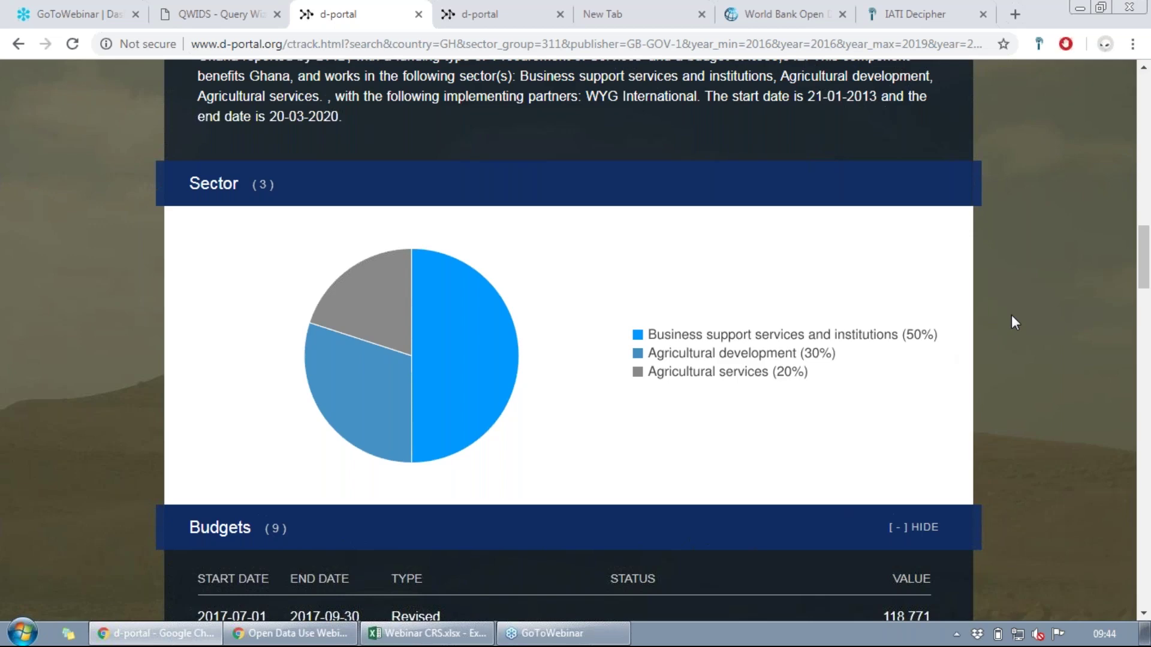
scroll(1013, 322, "down", 2)
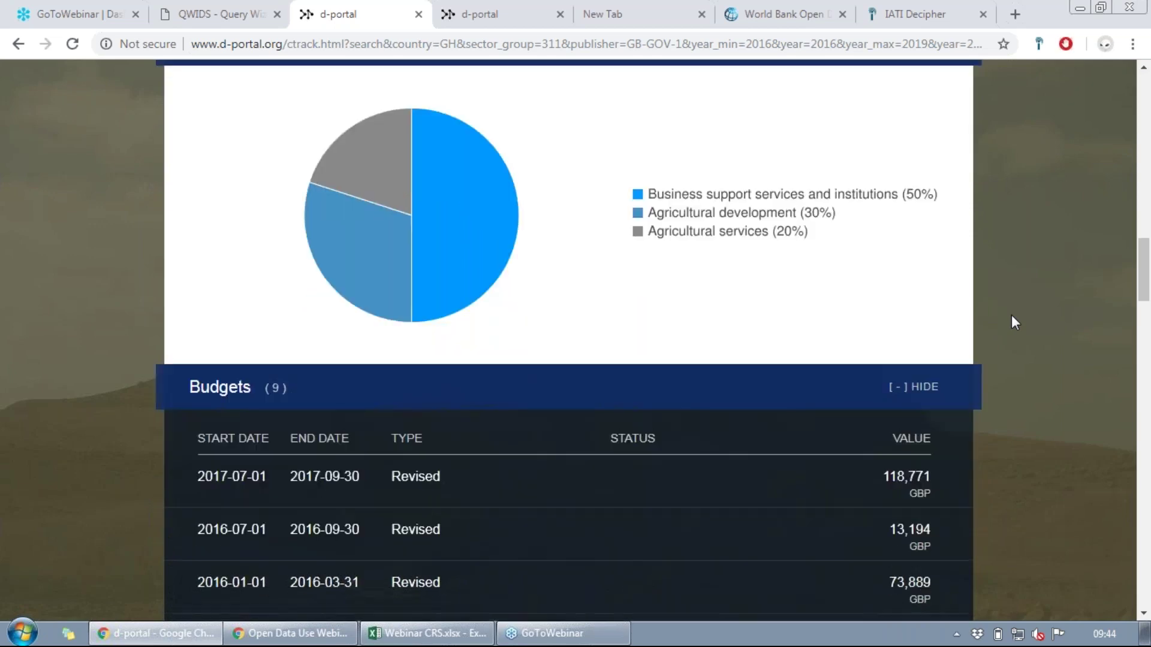
scroll(1013, 323, "down", 2)
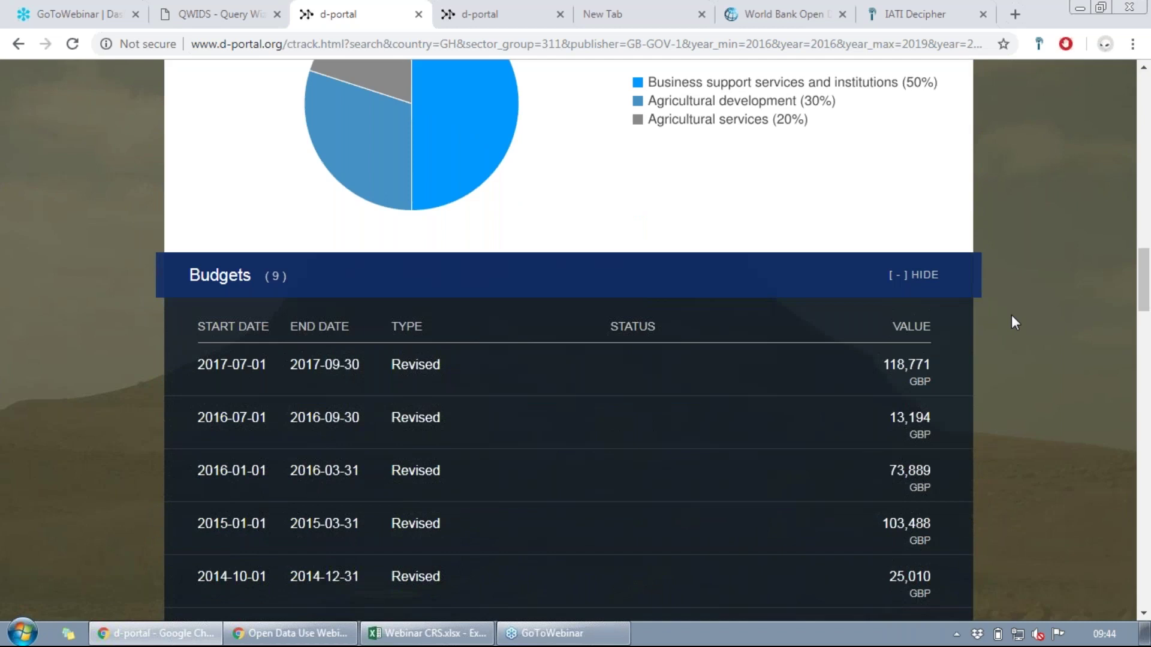
scroll(1012, 318, "down", 3)
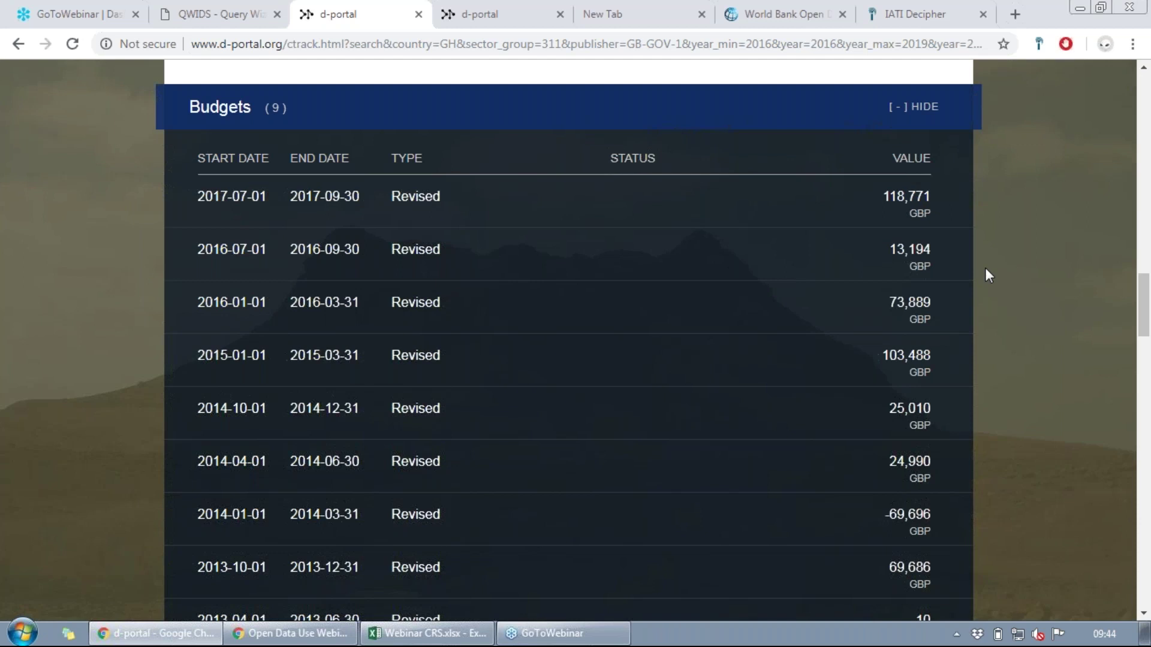
scroll(988, 275, "down", 1)
scroll(1006, 240, "down", 2)
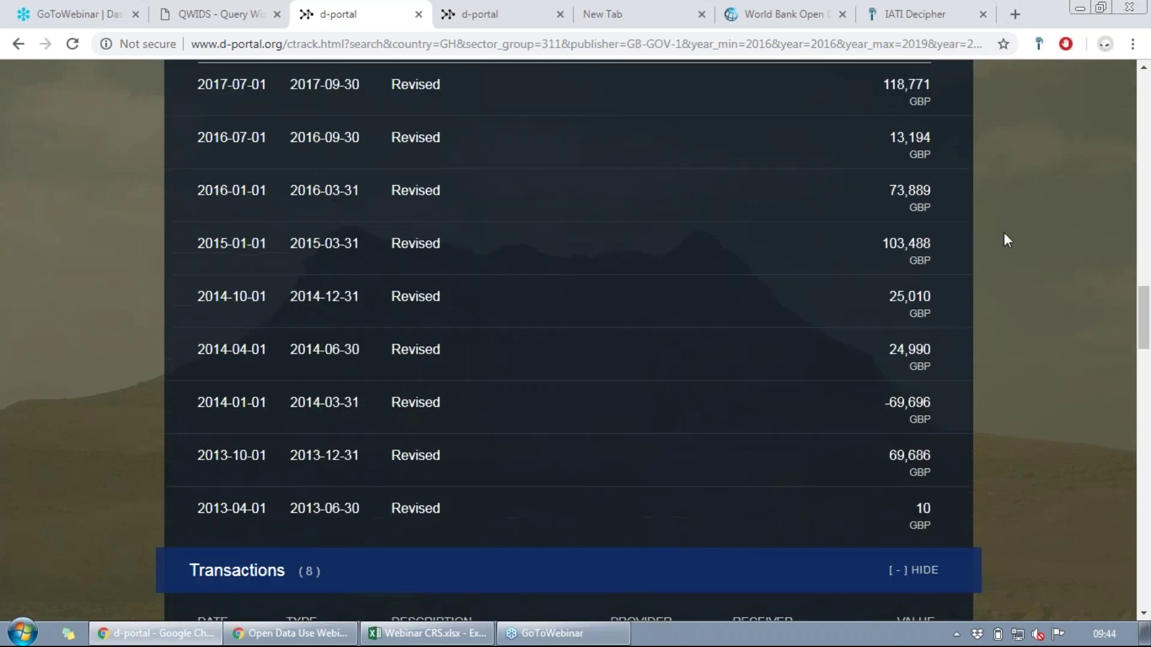
scroll(1007, 240, "down", 1)
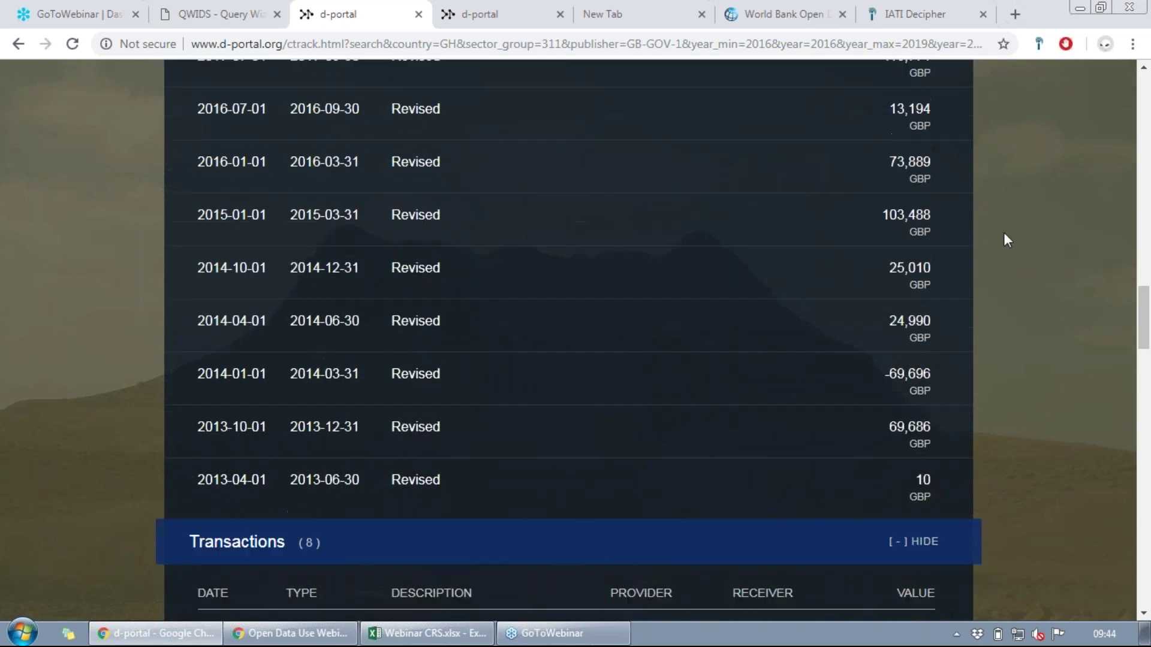
Review the project's transactions, from the most recent disbursement down to the outgoing commitment
scroll(1007, 240, "down", 4)
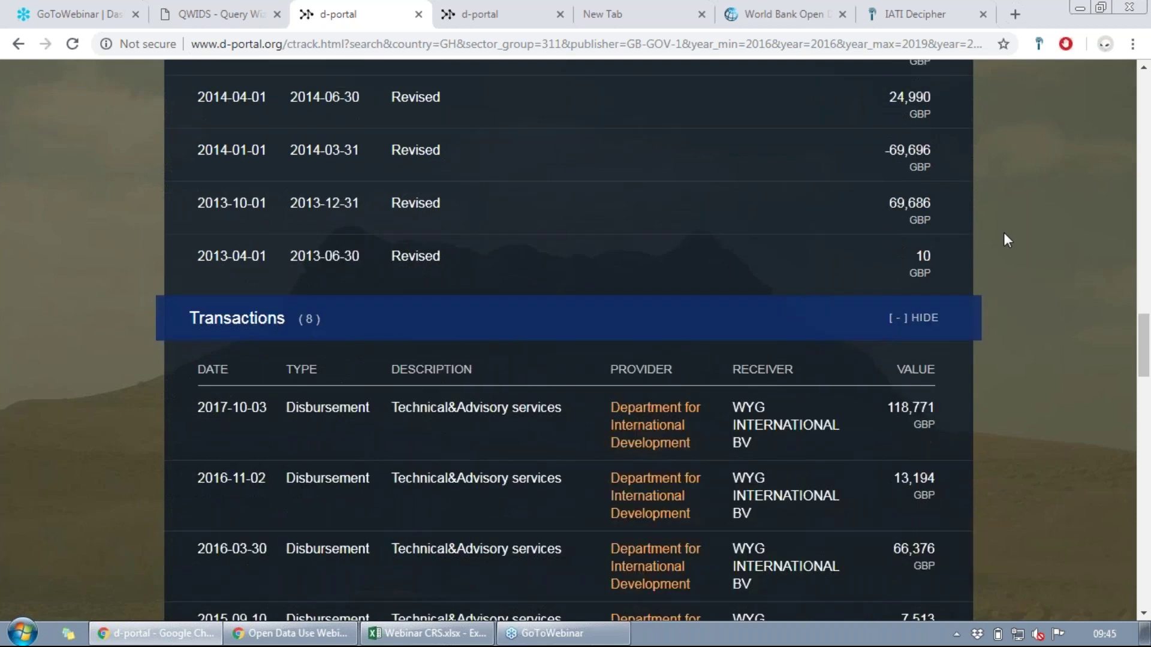
scroll(1006, 239, "down", 3)
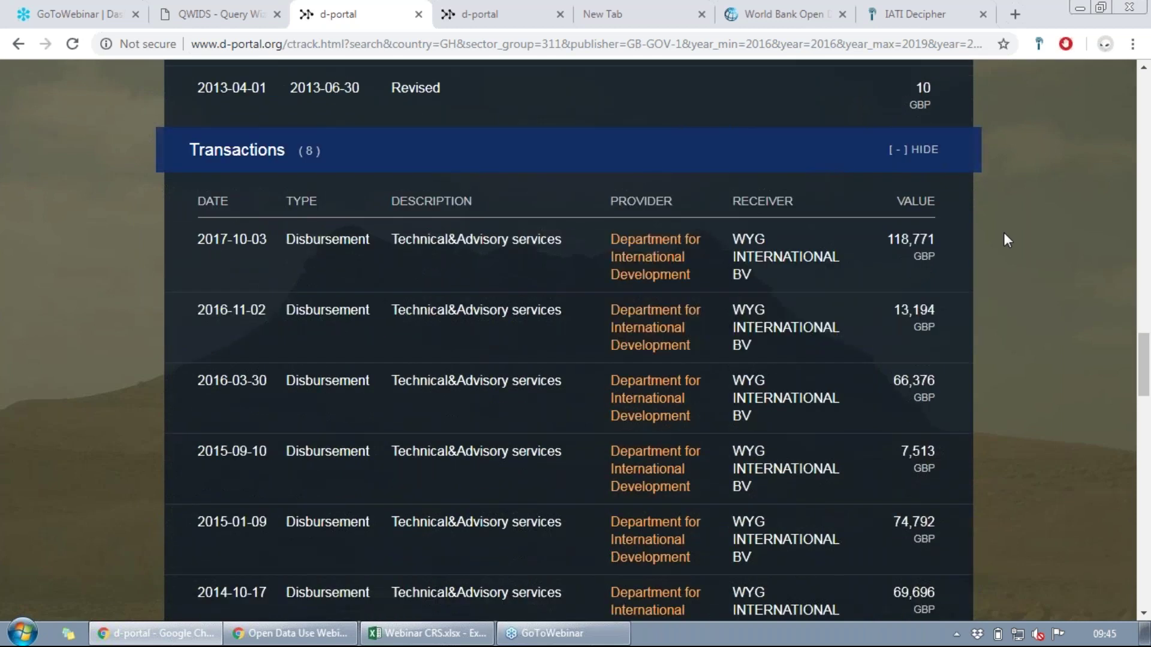
scroll(1006, 239, "down", 1)
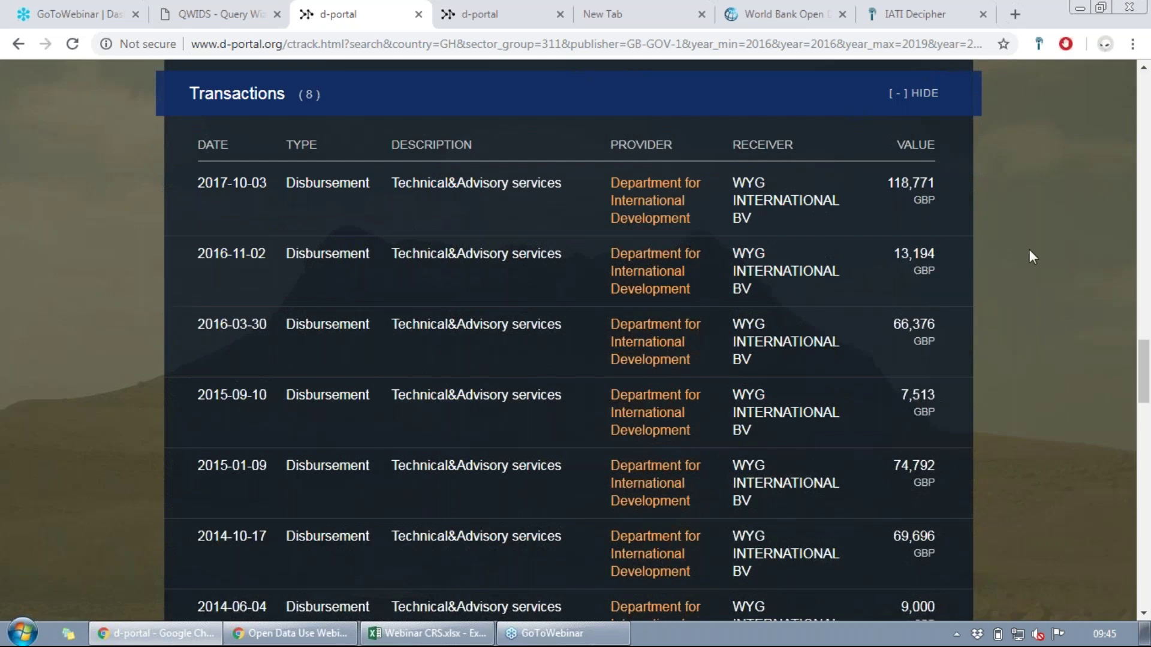
scroll(1031, 256, "up", 1)
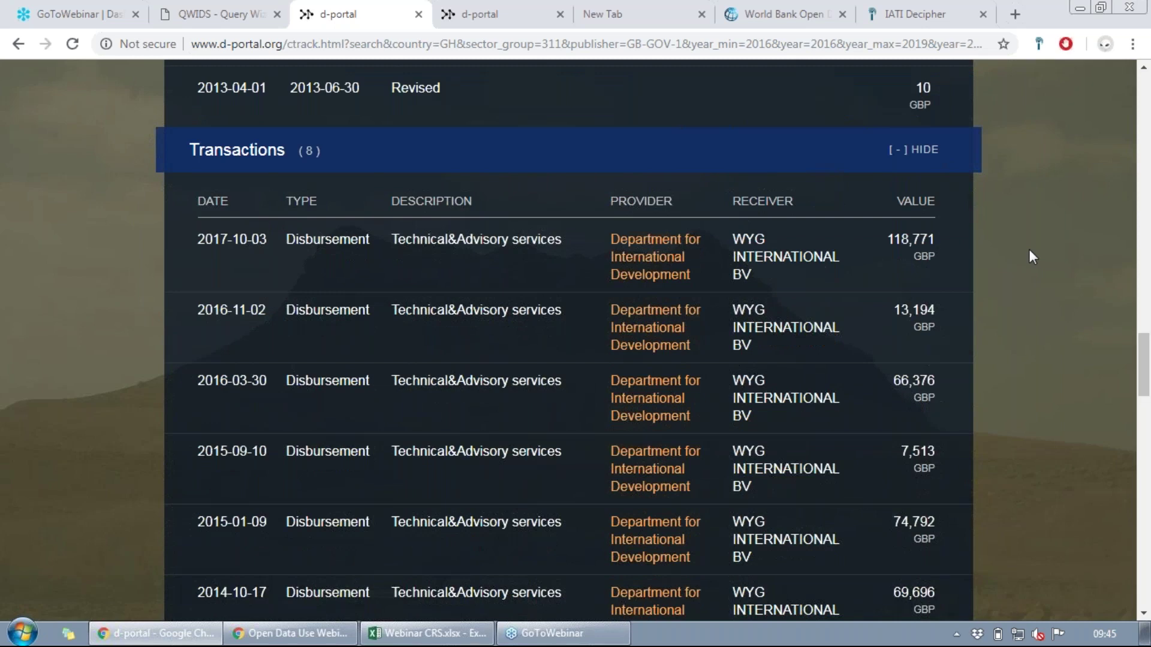
scroll(1028, 251, "down", 1)
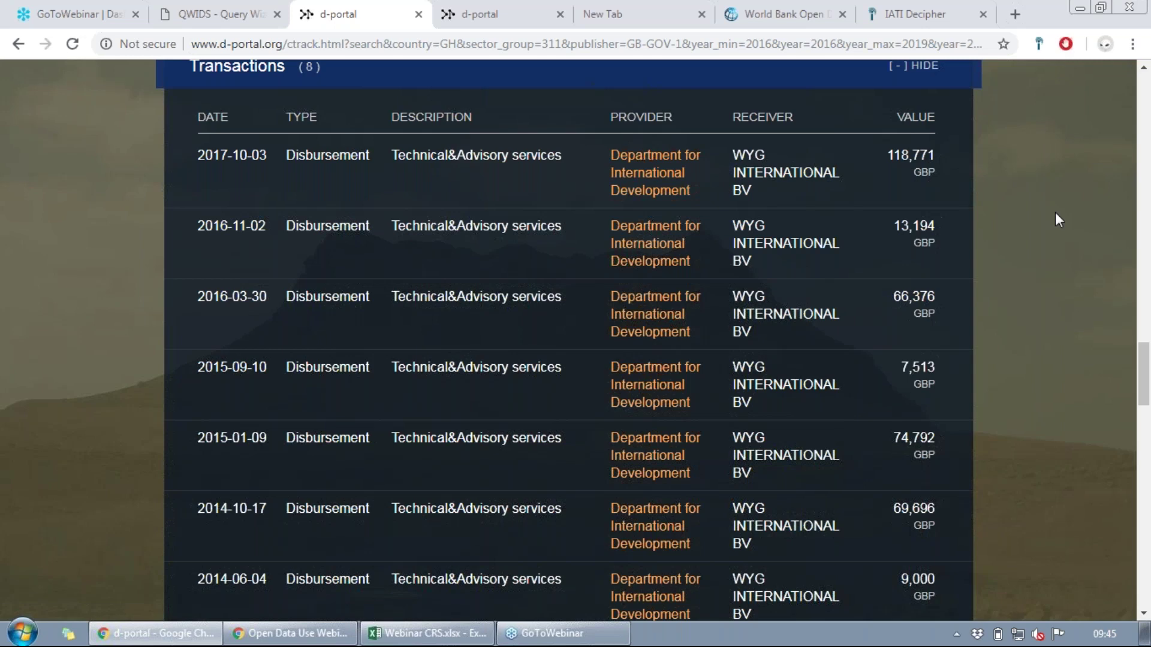
scroll(1058, 220, "down", 1)
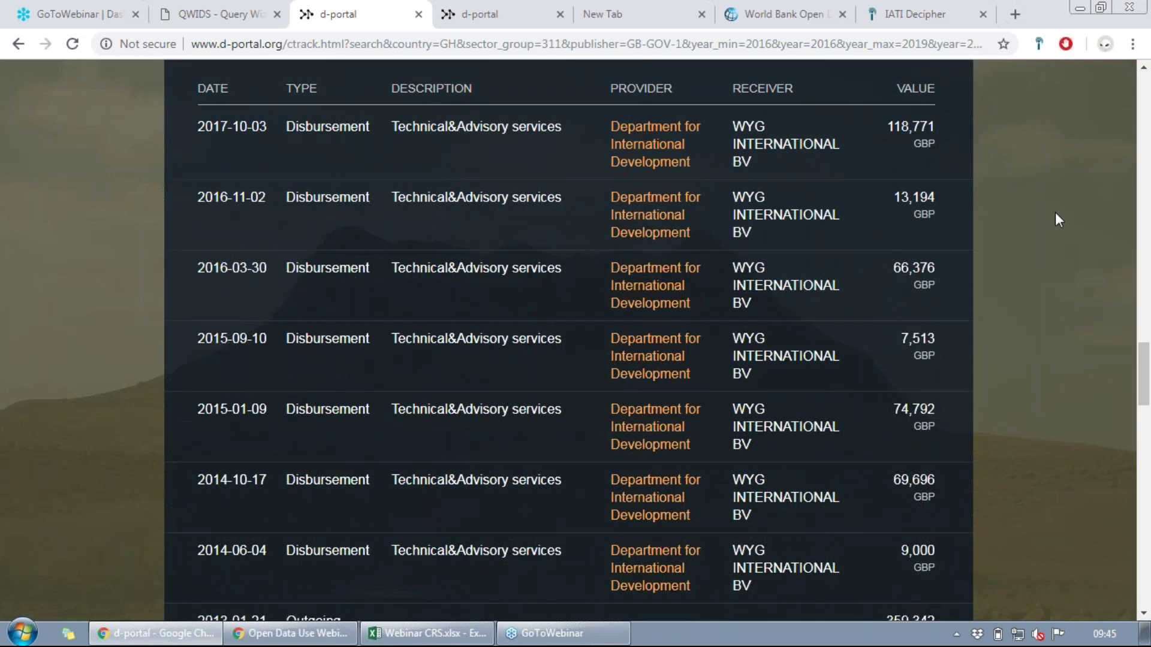
scroll(1054, 216, "down", 2)
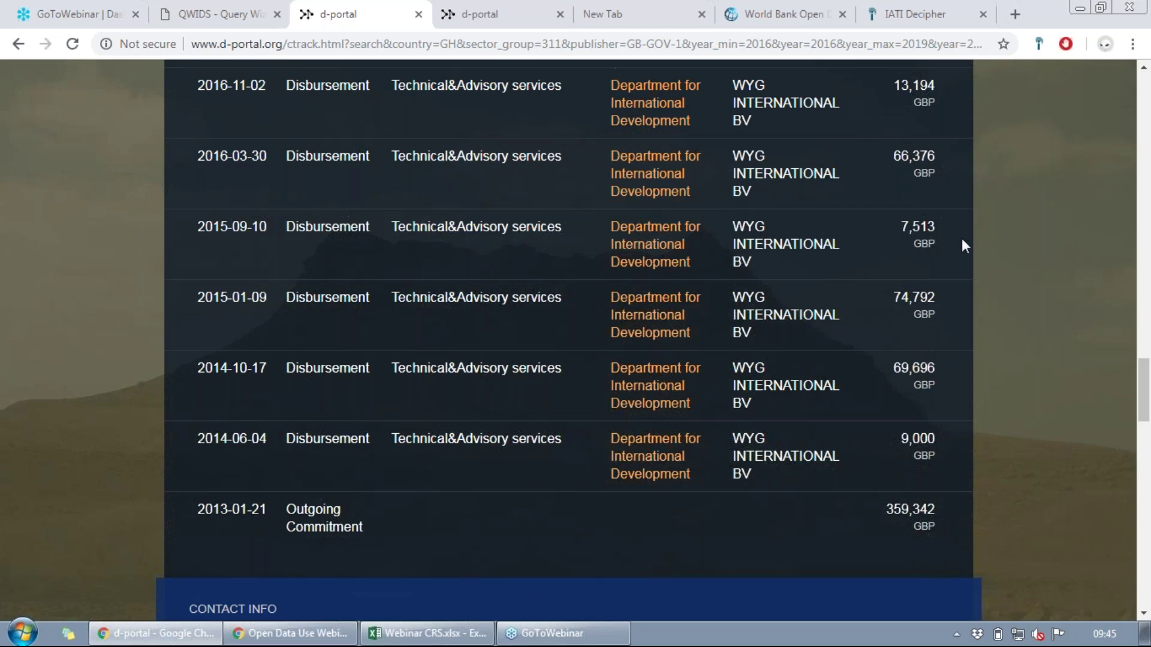
scroll(962, 245, "down", 1)
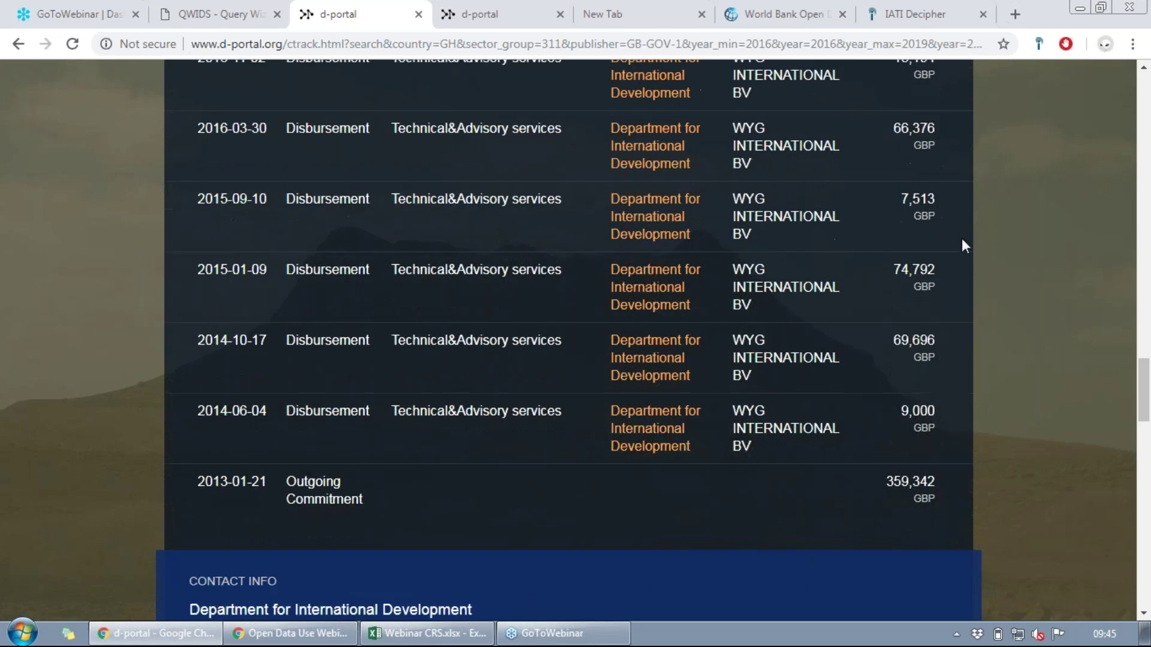
Examine the project's contact information, policy markers and family tree of related activities
scroll(961, 239, "down", 6)
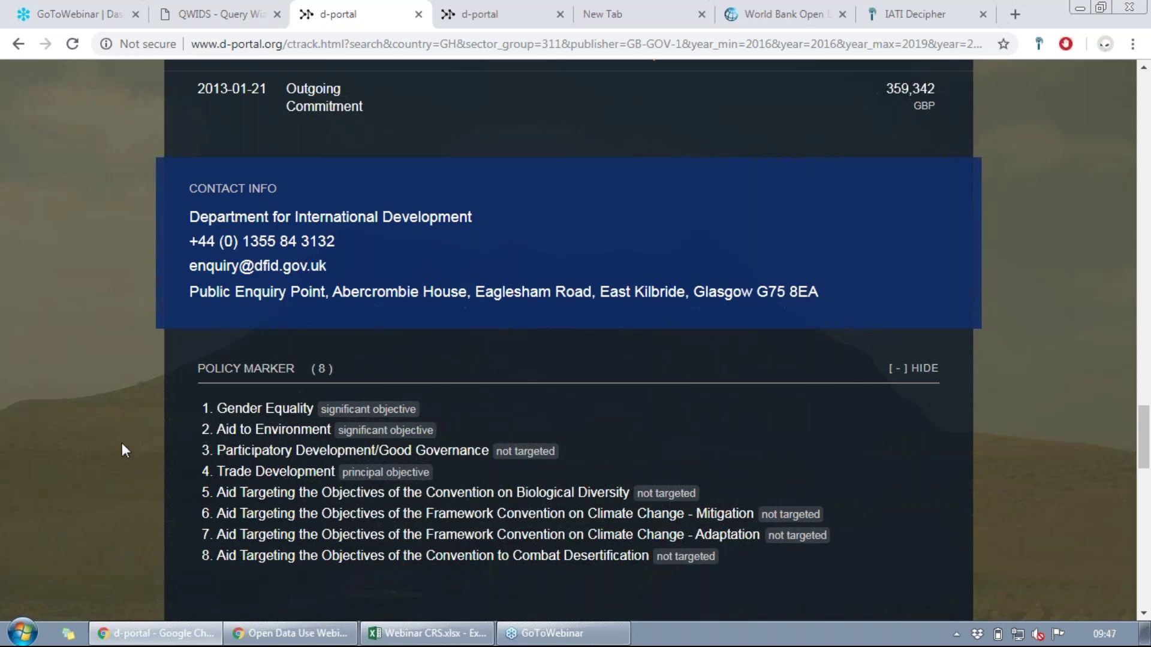
scroll(121, 450, "down", 1)
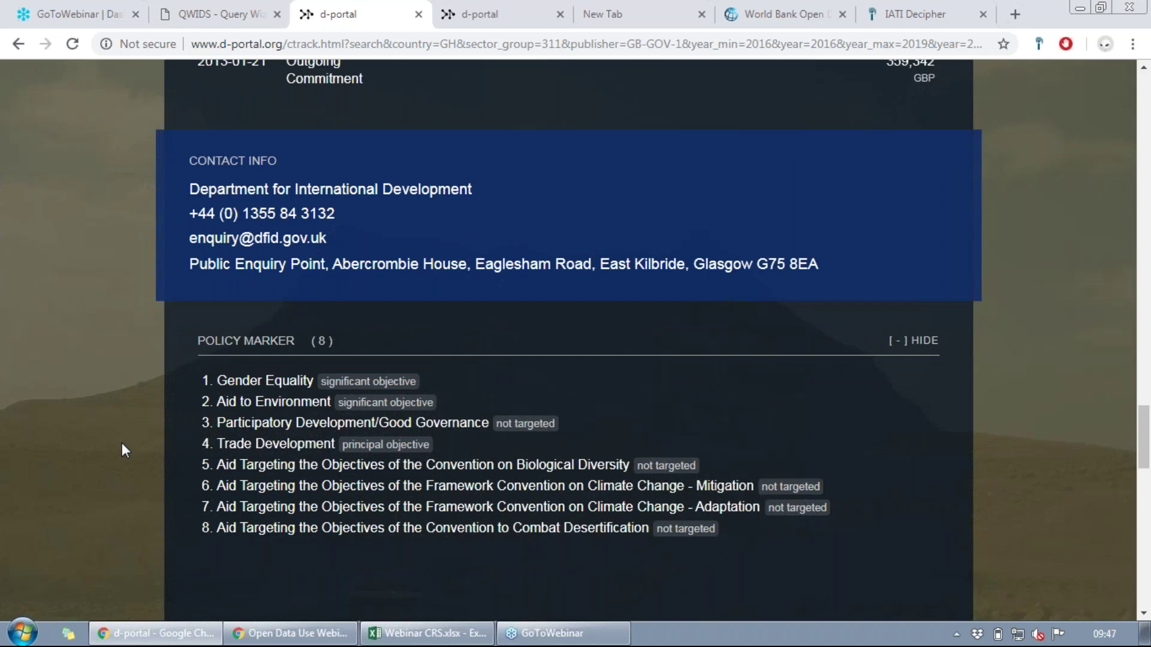
scroll(121, 450, "down", 4)
scroll(254, 318, "down", 2)
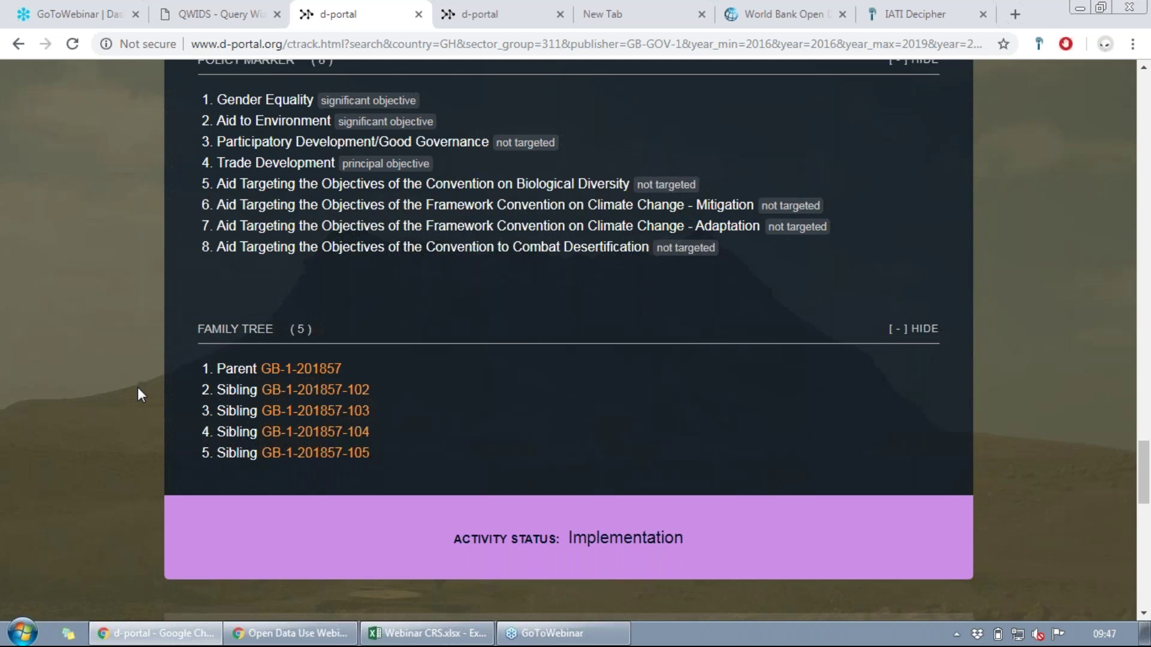
Open the parent activity GB-1-201857 from the family tree and look through its related documents
left_click(278, 370)
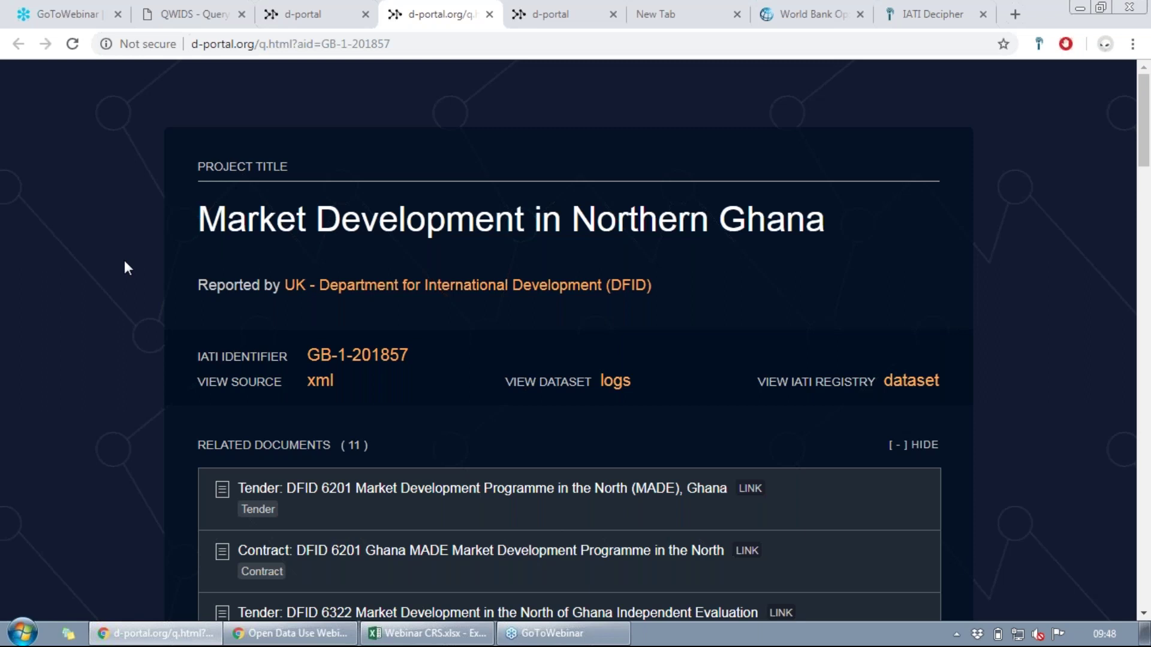
scroll(124, 260, "down", 5)
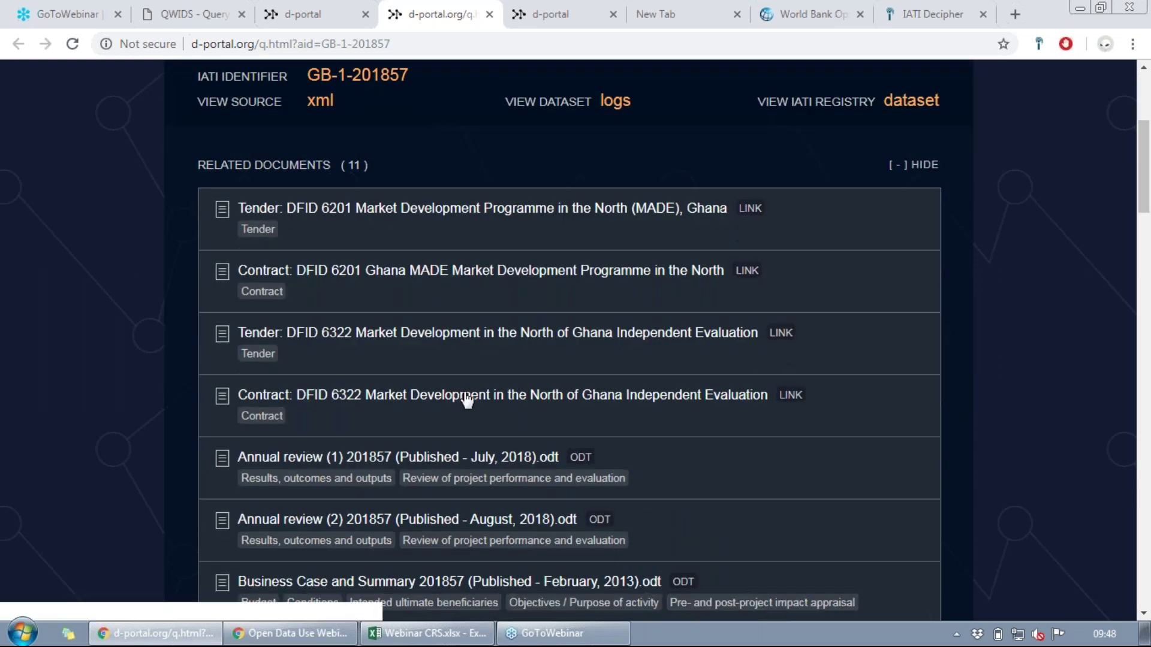
scroll(125, 318, "down", 4)
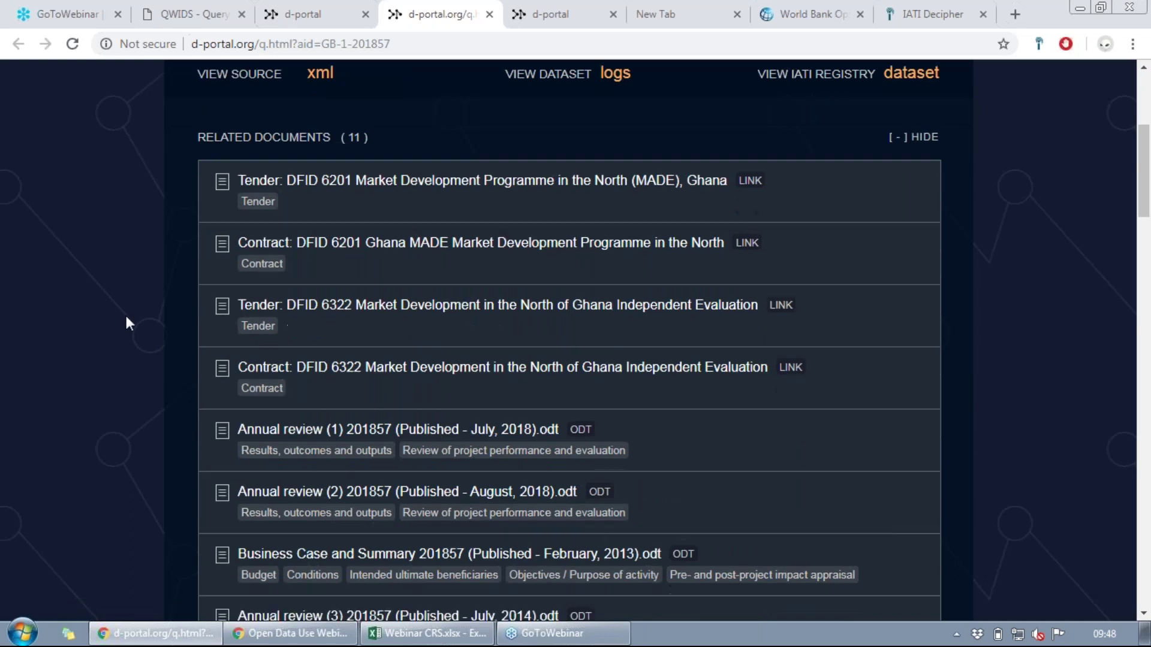
scroll(125, 323, "down", 1)
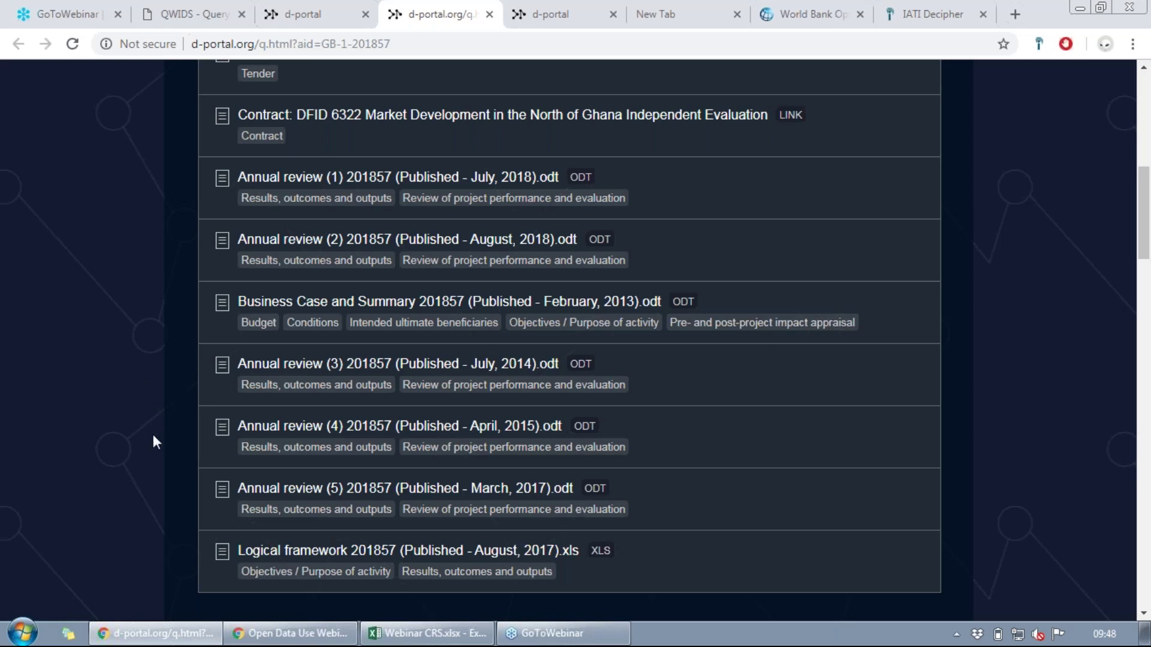
Examine the tenders, contracts, annual reviews, business case and logical framework among the parent project's related documents
scroll(152, 431, "up", 1)
scroll(152, 431, "up", 1)
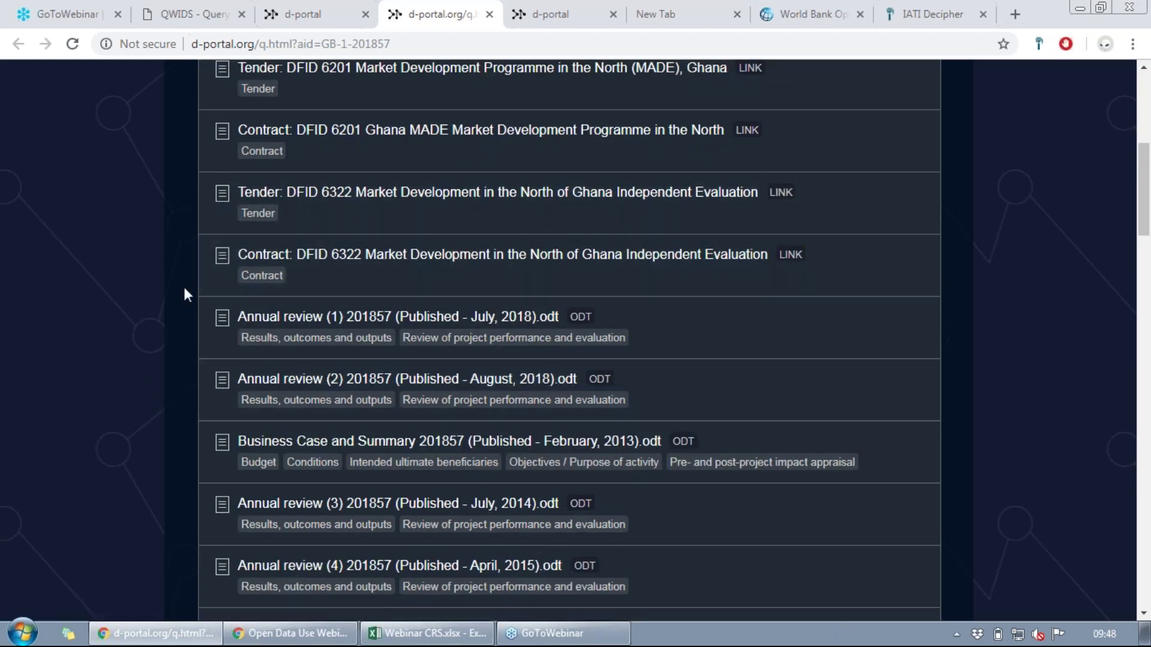
scroll(184, 286, "down", 1)
scroll(161, 407, "down", 1)
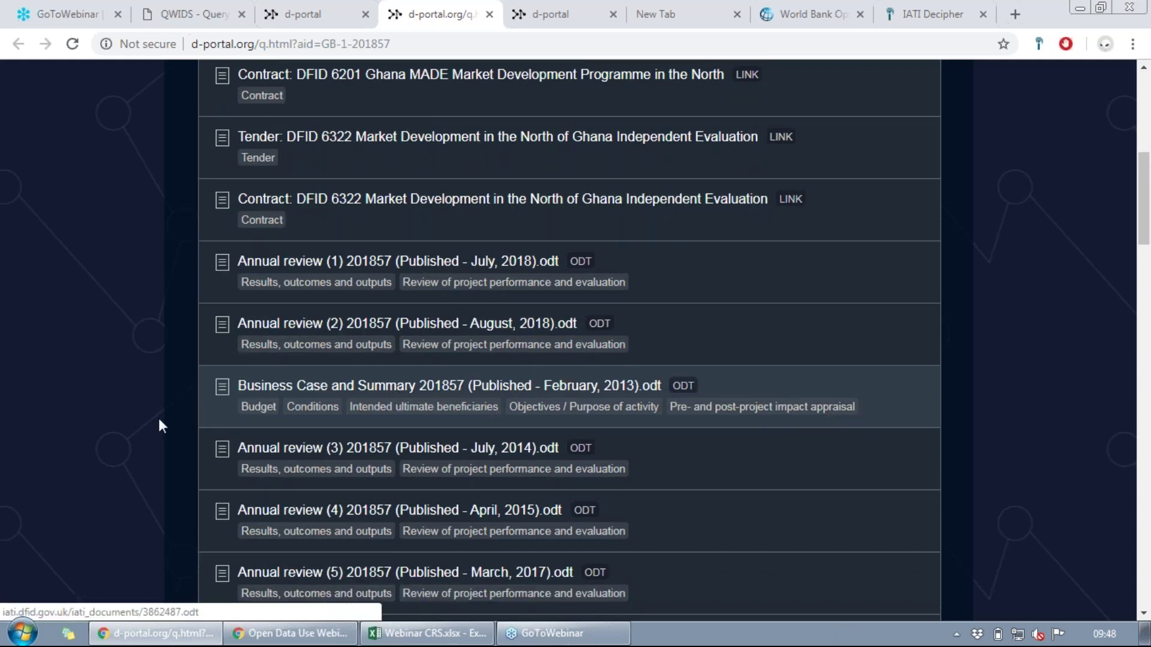
scroll(160, 421, "down", 1)
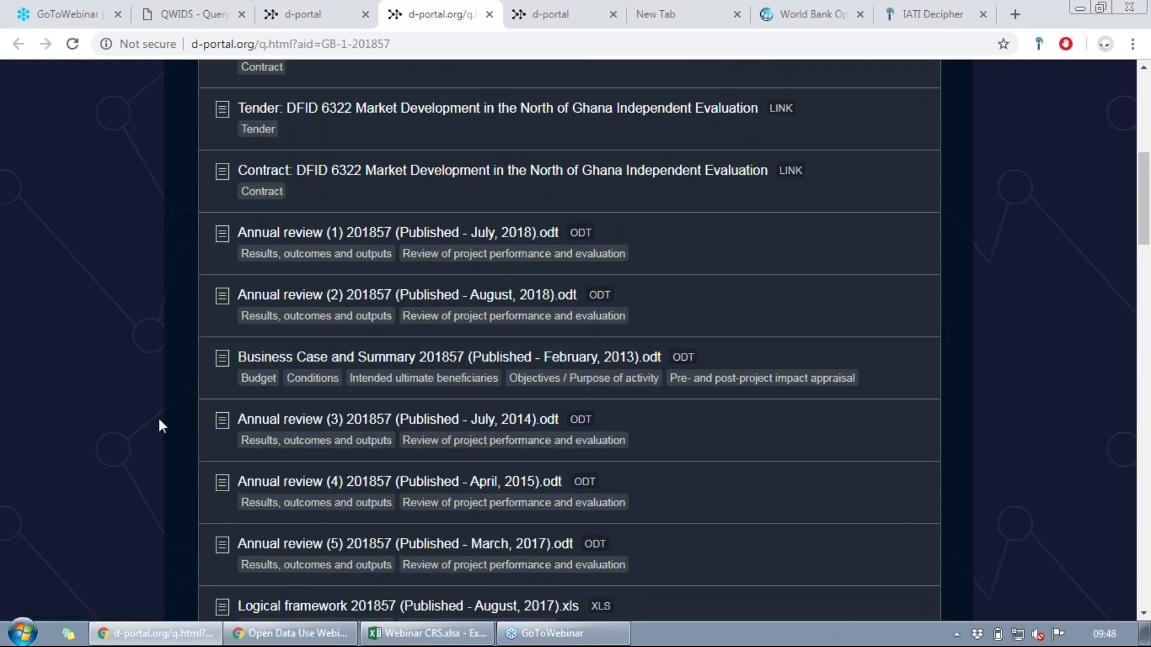
scroll(159, 420, "down", 2)
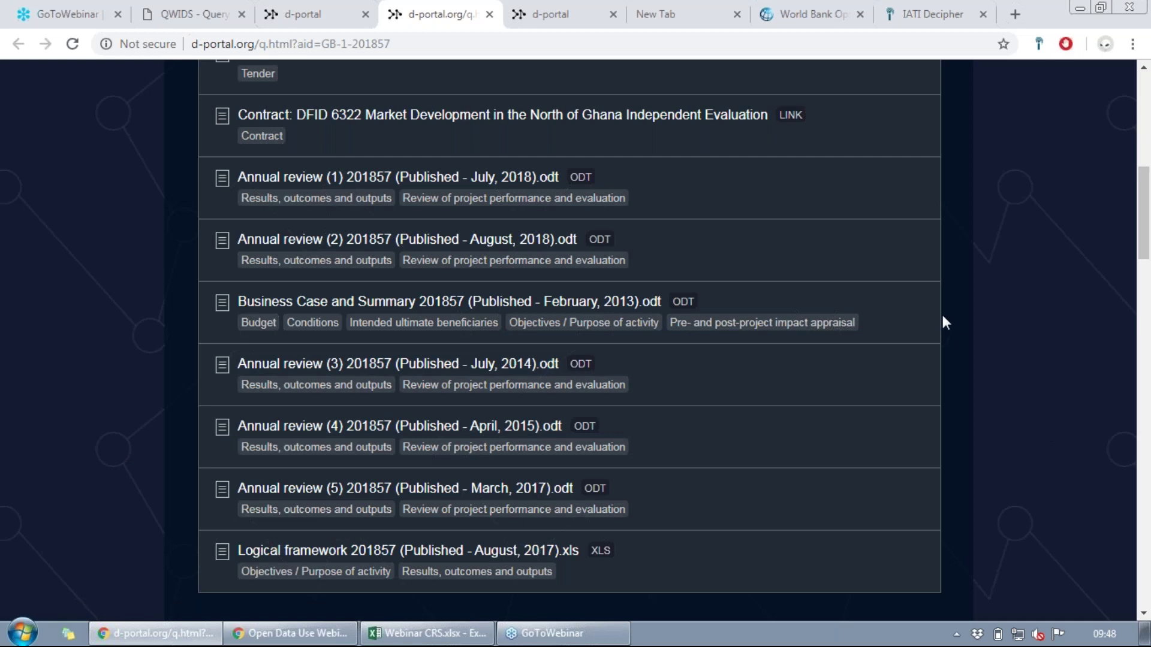
scroll(943, 317, "up", 2)
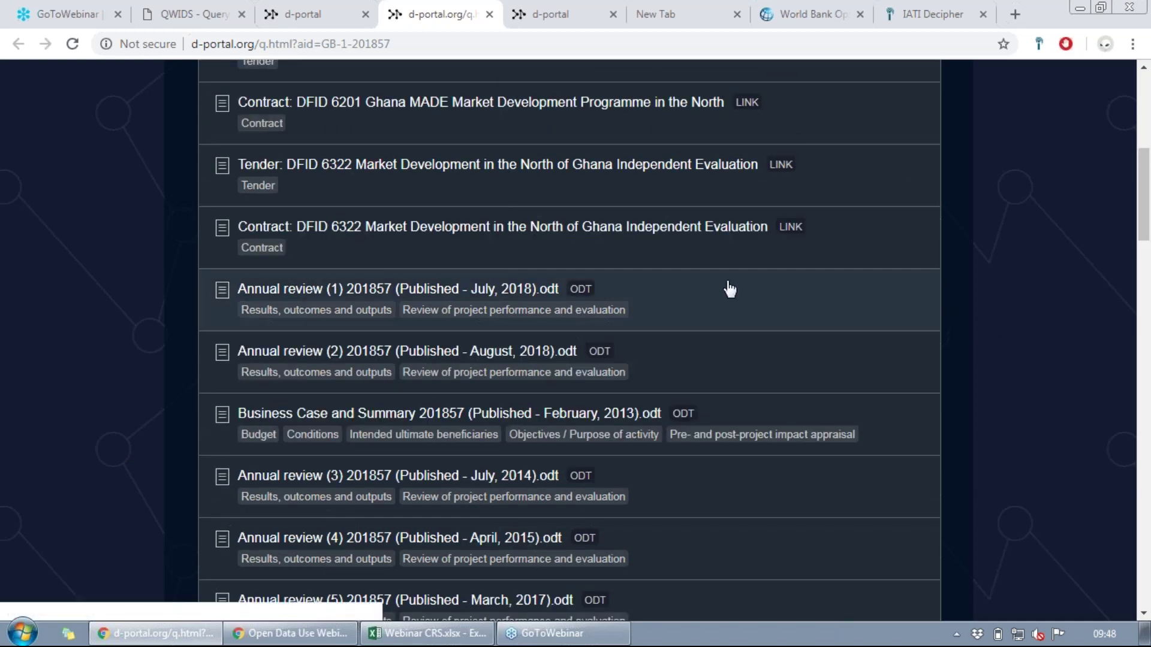
scroll(997, 359, "down", 2)
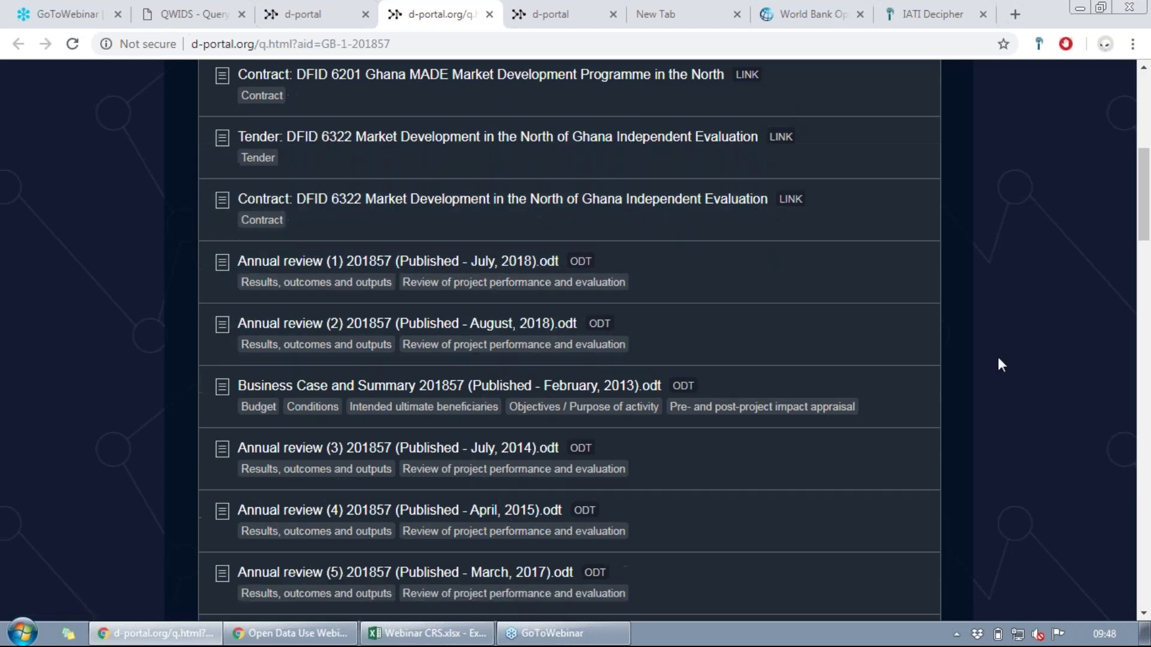
scroll(998, 358, "down", 2)
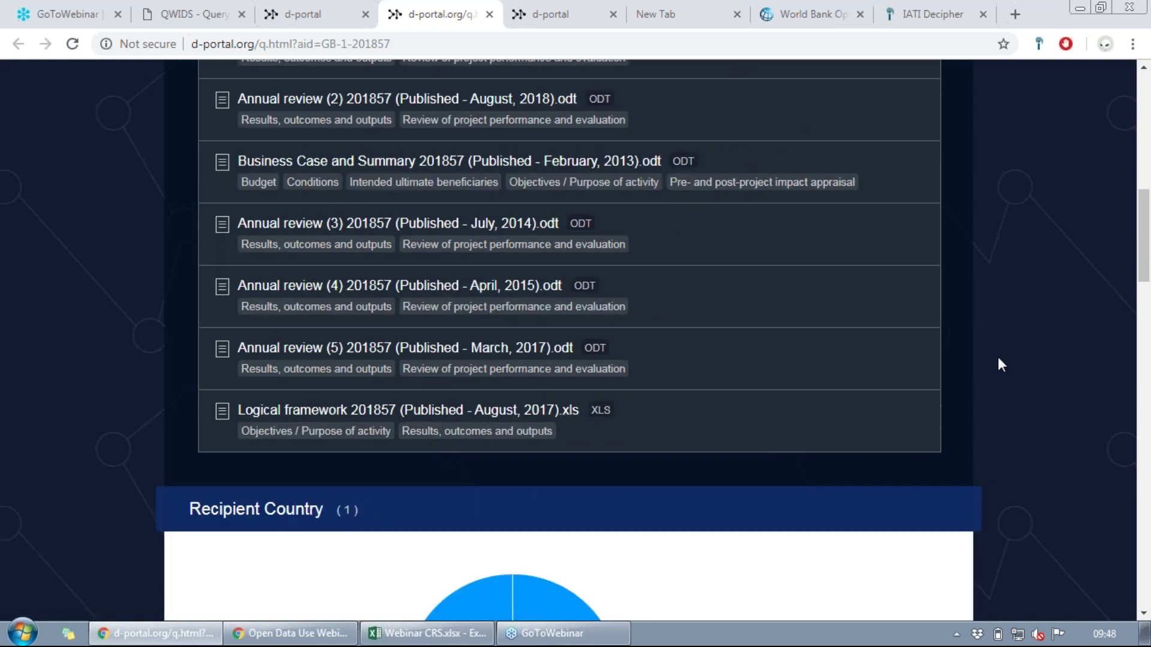
Review the parent project's recipient country, dates, organisations involved, description and sectors, down to the child activities in its family tree
scroll(998, 359, "down", 5)
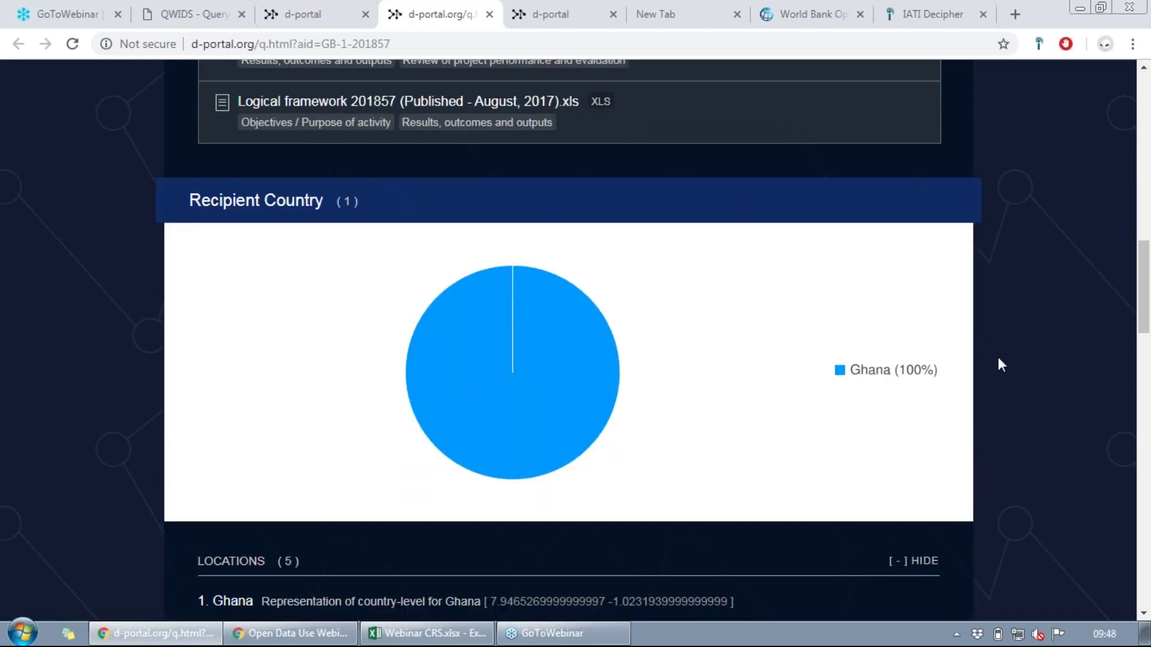
scroll(989, 382, "down", 3)
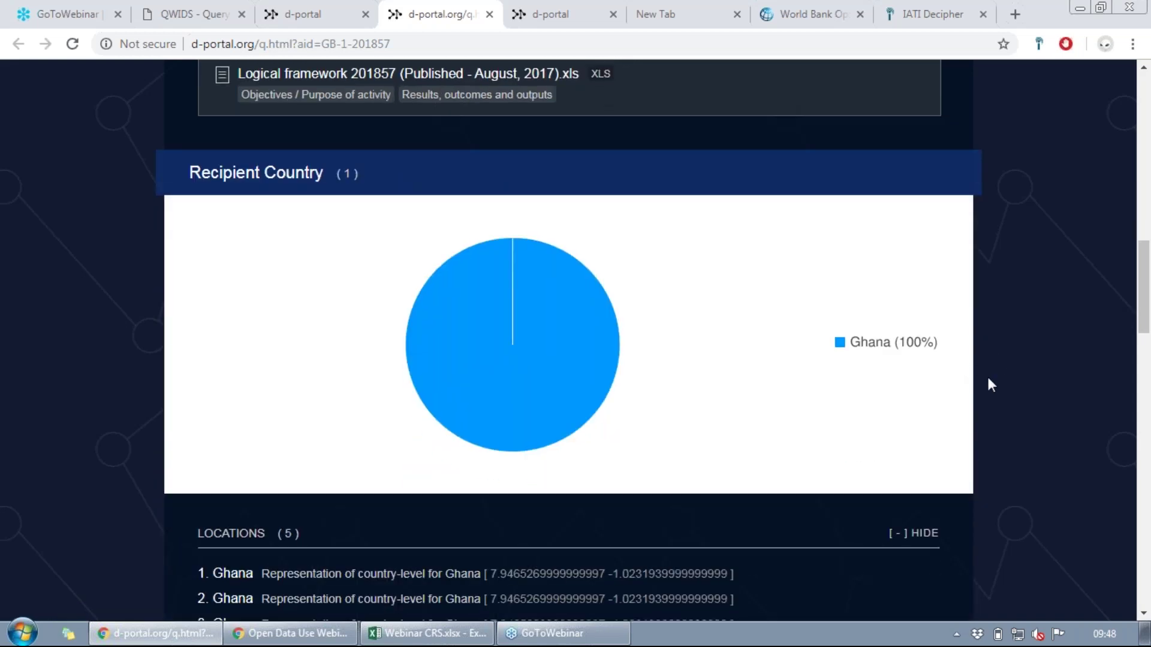
scroll(987, 380, "down", 3)
scroll(987, 380, "down", 4)
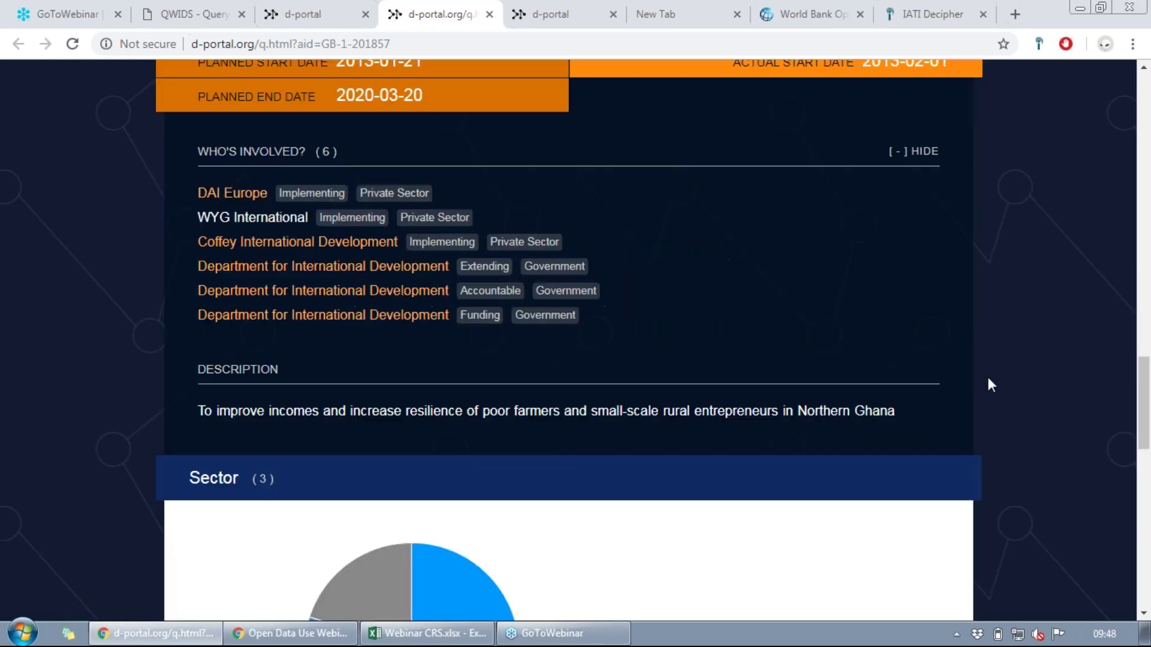
scroll(988, 376, "up", 3)
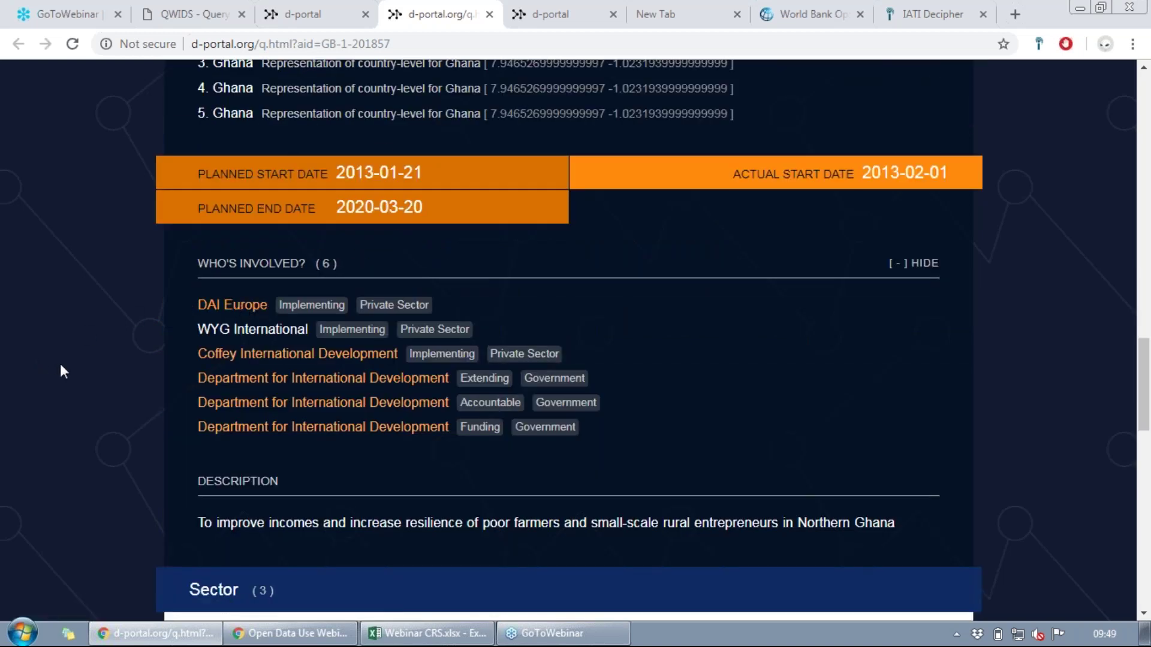
scroll(60, 365, "down", 2)
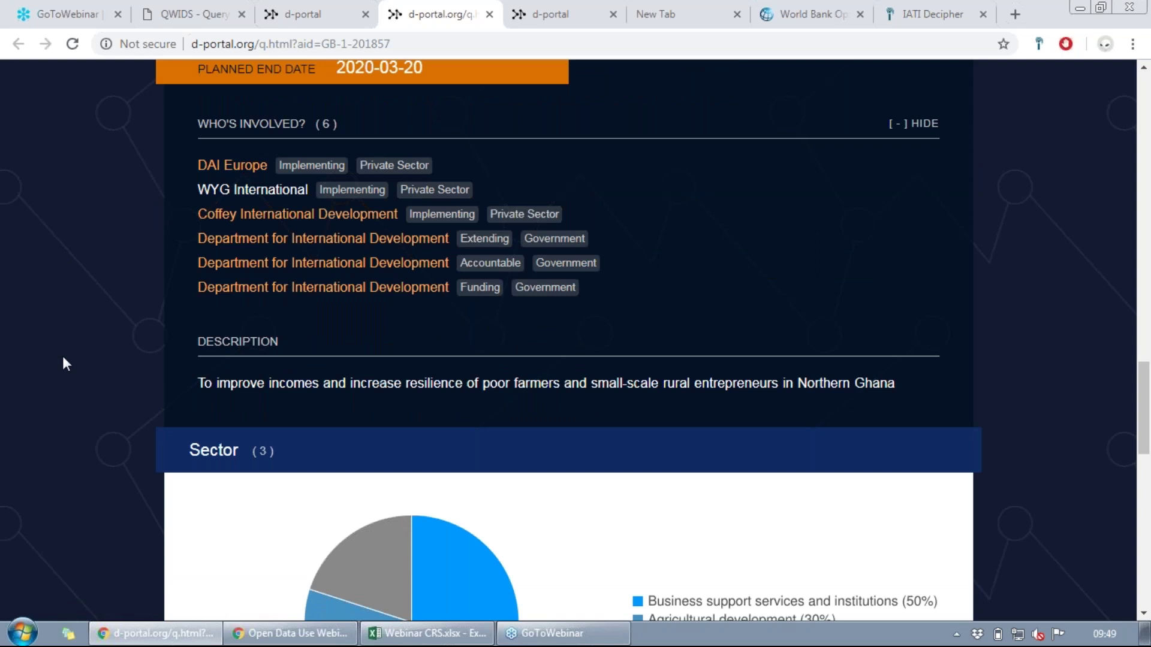
scroll(62, 356, "down", 5)
scroll(256, 437, "down", 5)
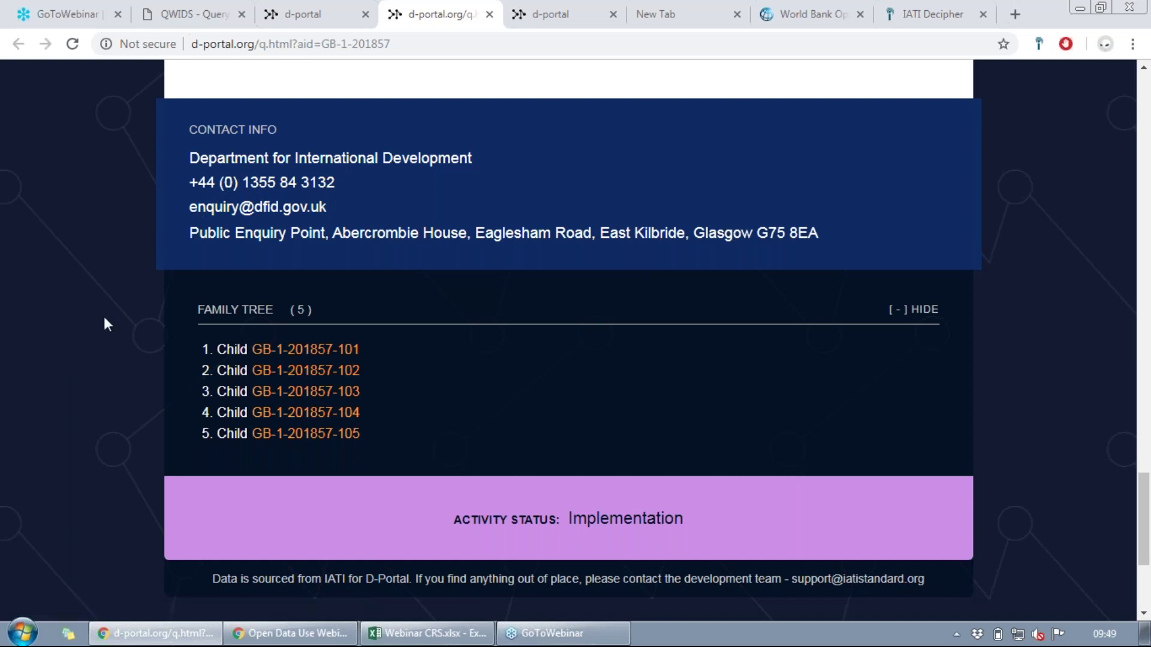
Compare the parent project's listed locations with the activity heat map on the other open d-portal page for publisher XM-DAC-41114
scroll(104, 318, "up", 10)
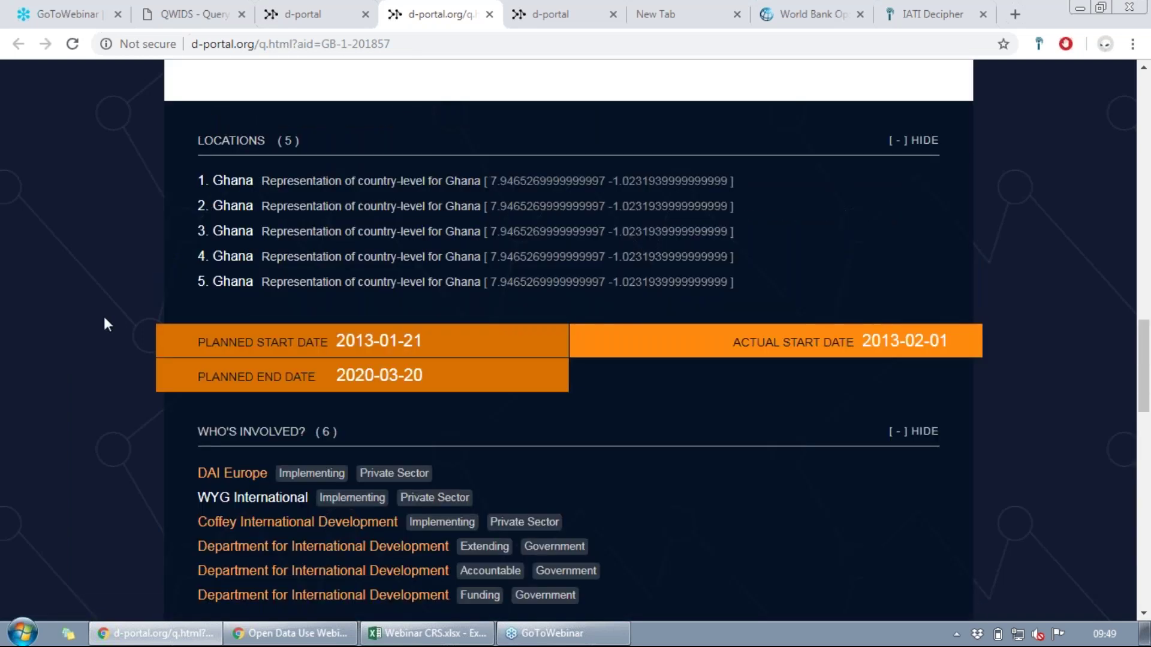
scroll(103, 317, "up", 2)
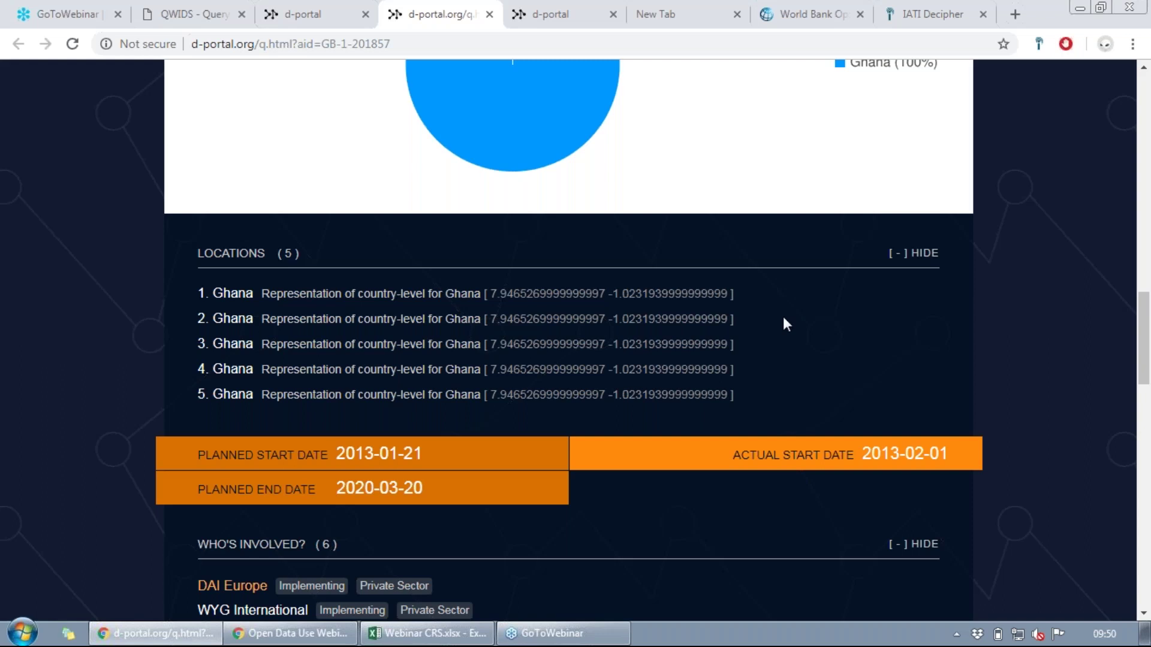
left_click(570, 19)
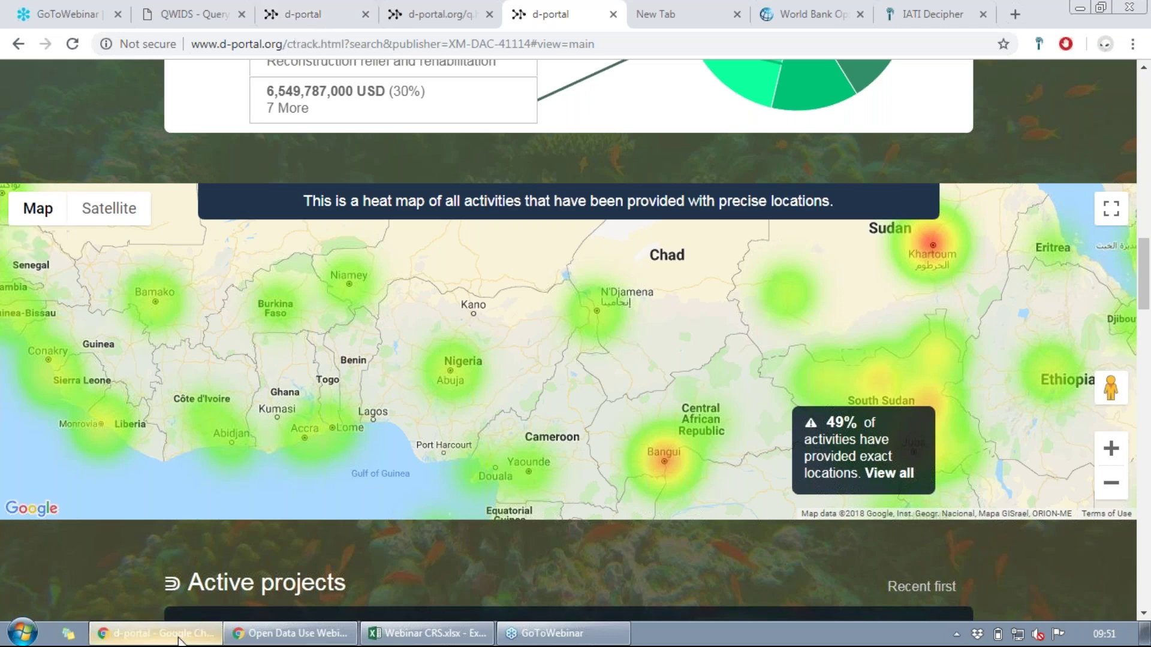
Switch to the Open Data Use Webinar Slides presentation and advance to the slide "d-Portal: What to Watch Out For"
mouse_move(305, 637)
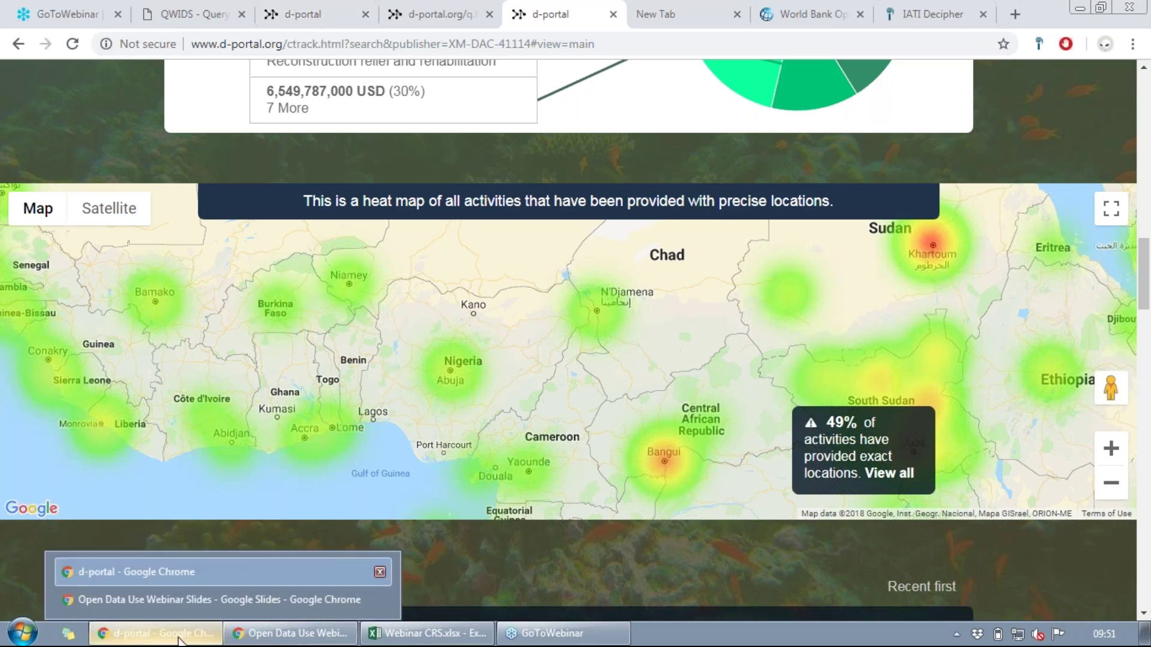
left_click(305, 637)
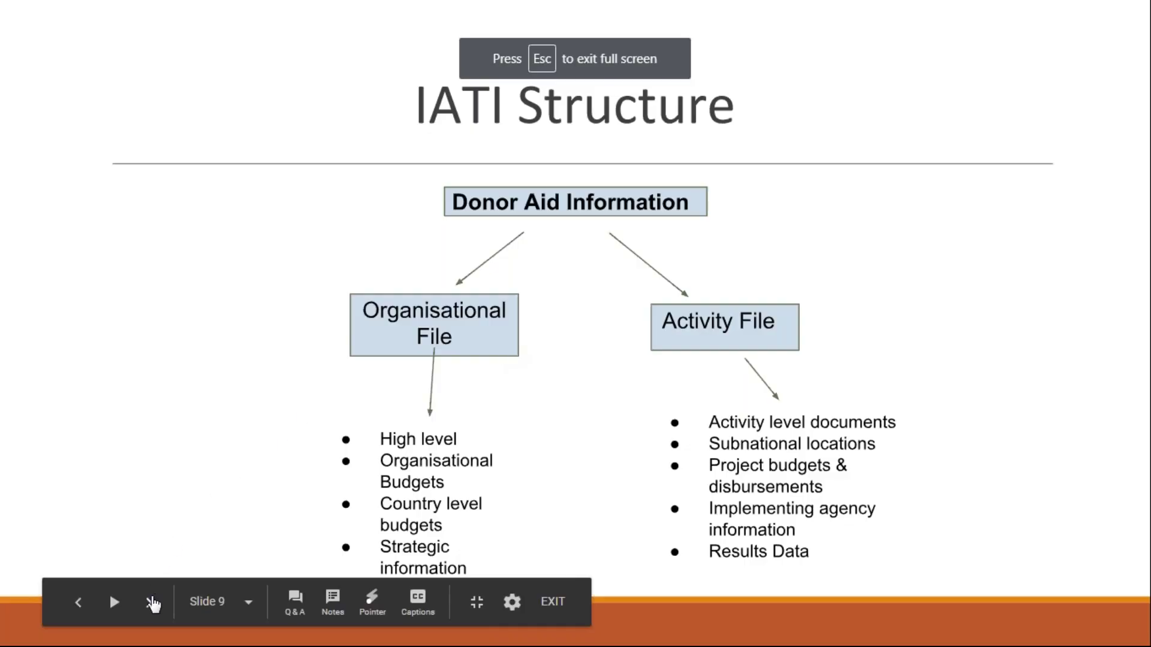
left_click(151, 602)
left_click(152, 602)
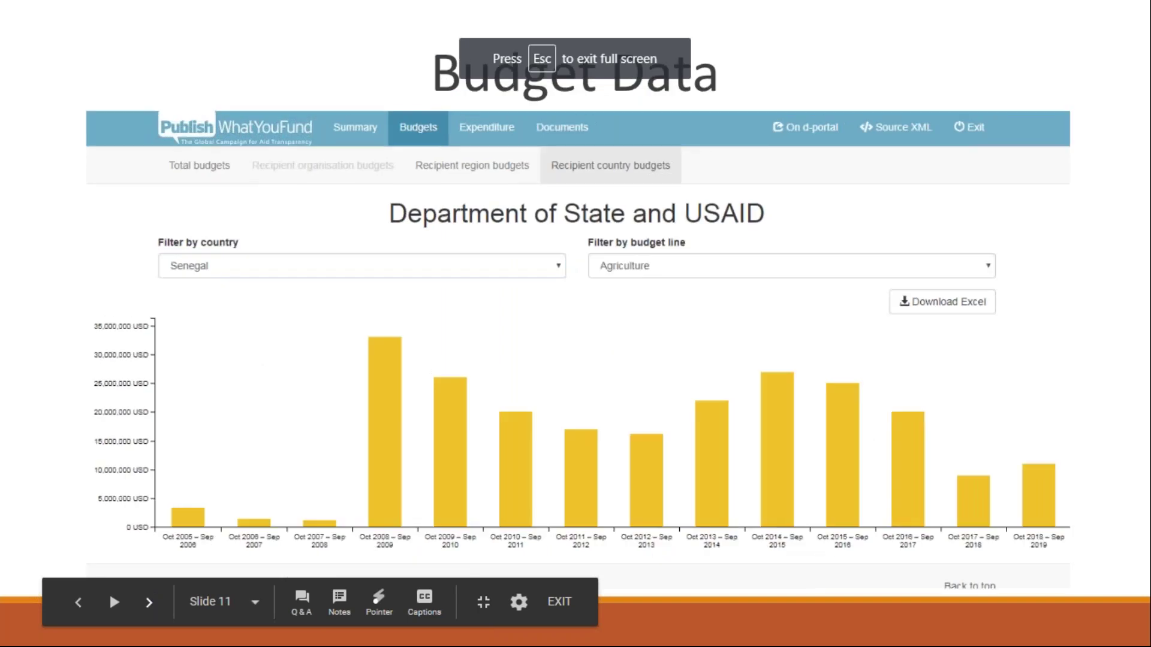
left_click(149, 602)
left_click(149, 602)
left_click(149, 601)
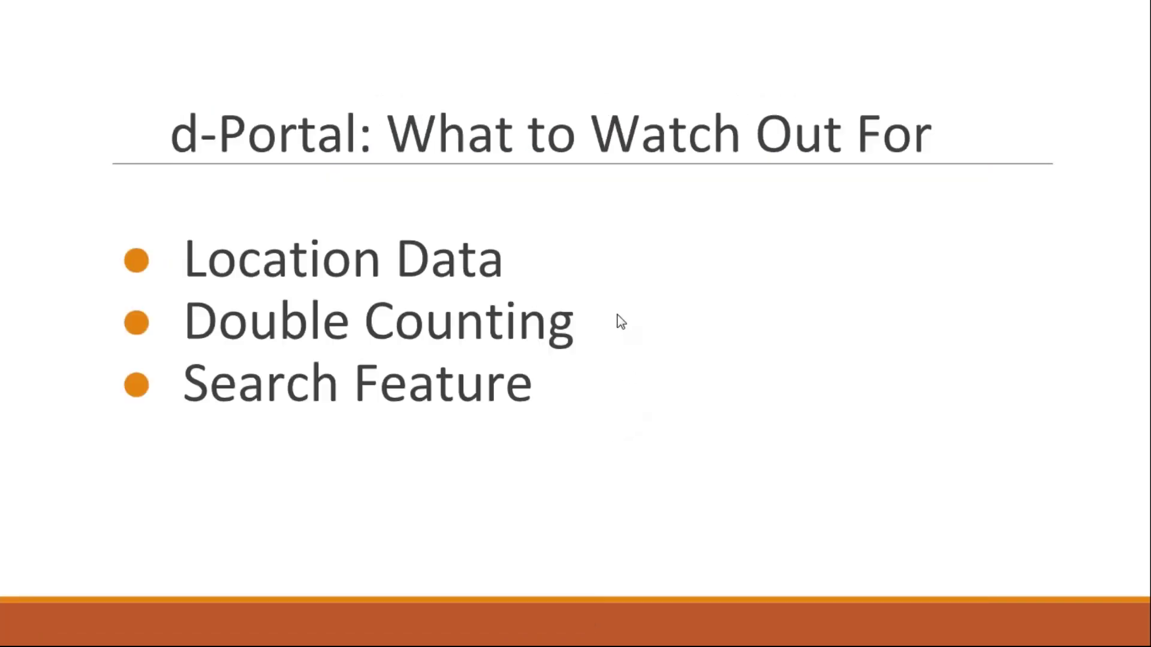
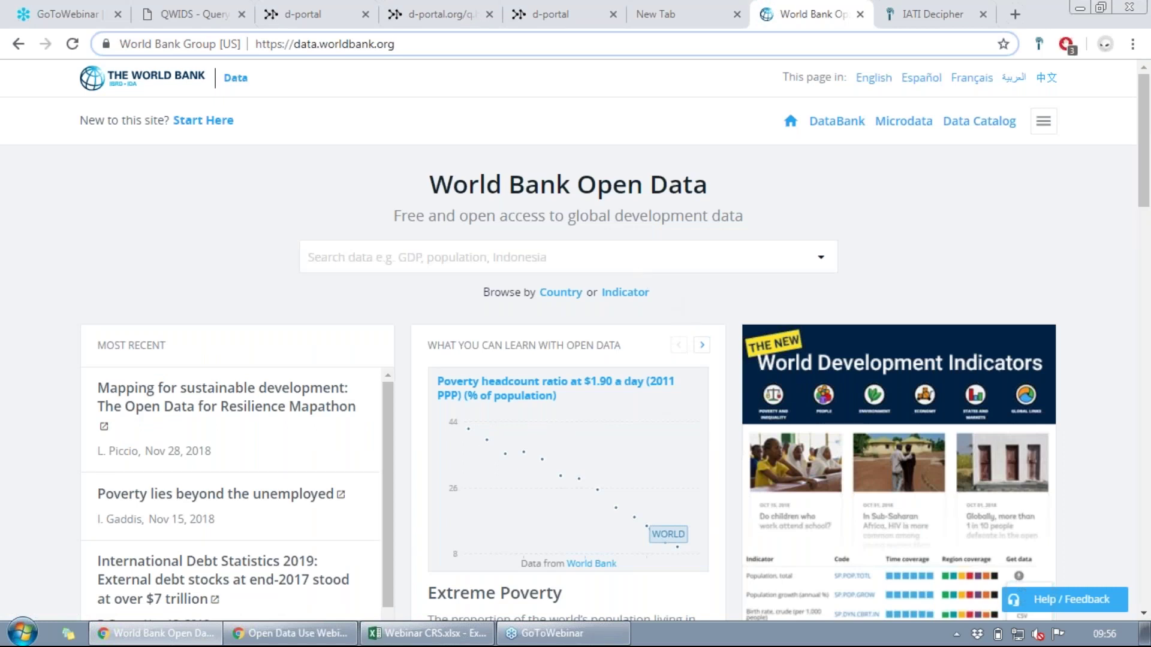
Open the indicator listing on World Bank Open Data and browse the featured indicators from Agriculture & Rural Development to Energy & Mining
left_click(622, 294)
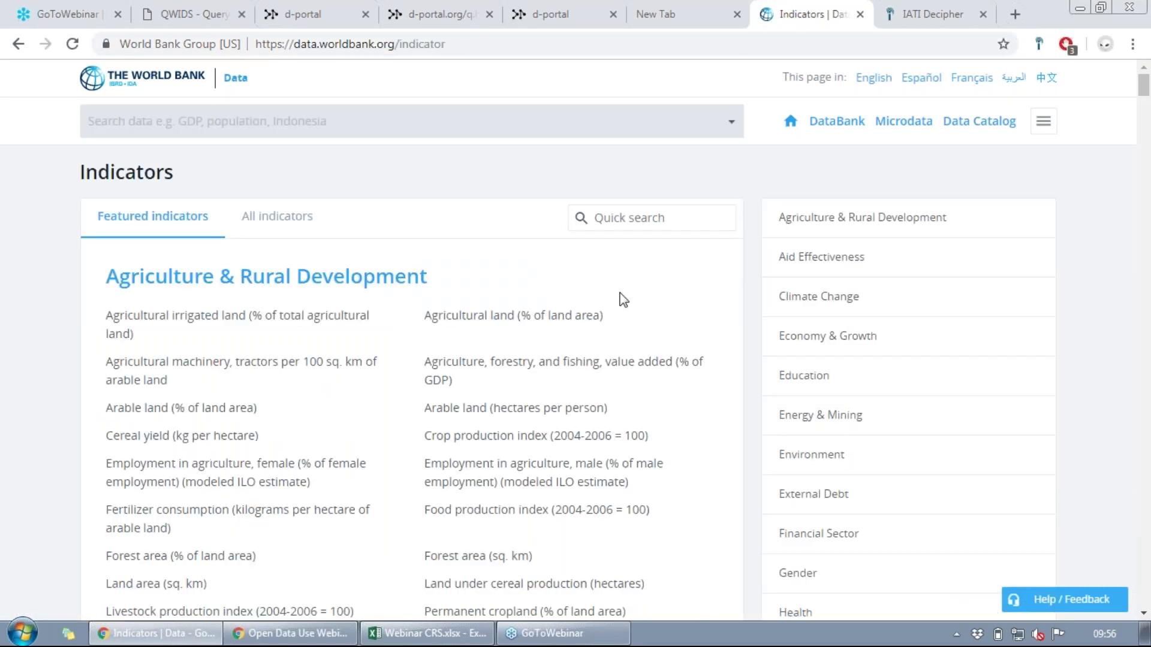
scroll(43, 391, "down", 1)
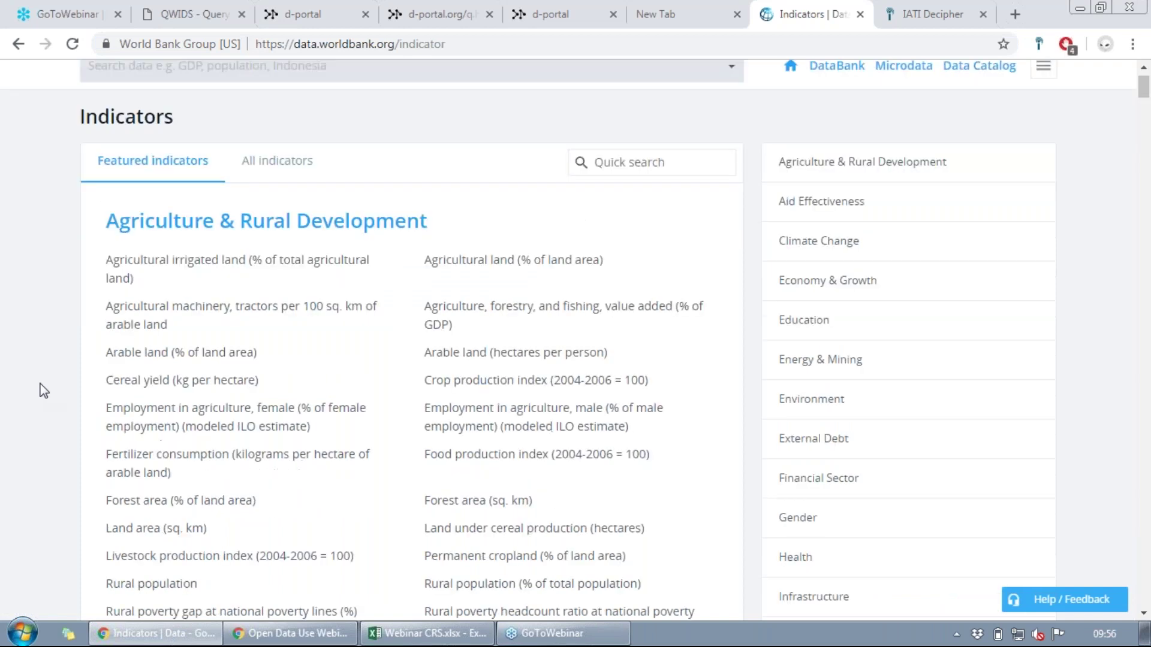
scroll(44, 391, "down", 8)
scroll(44, 391, "down", 20)
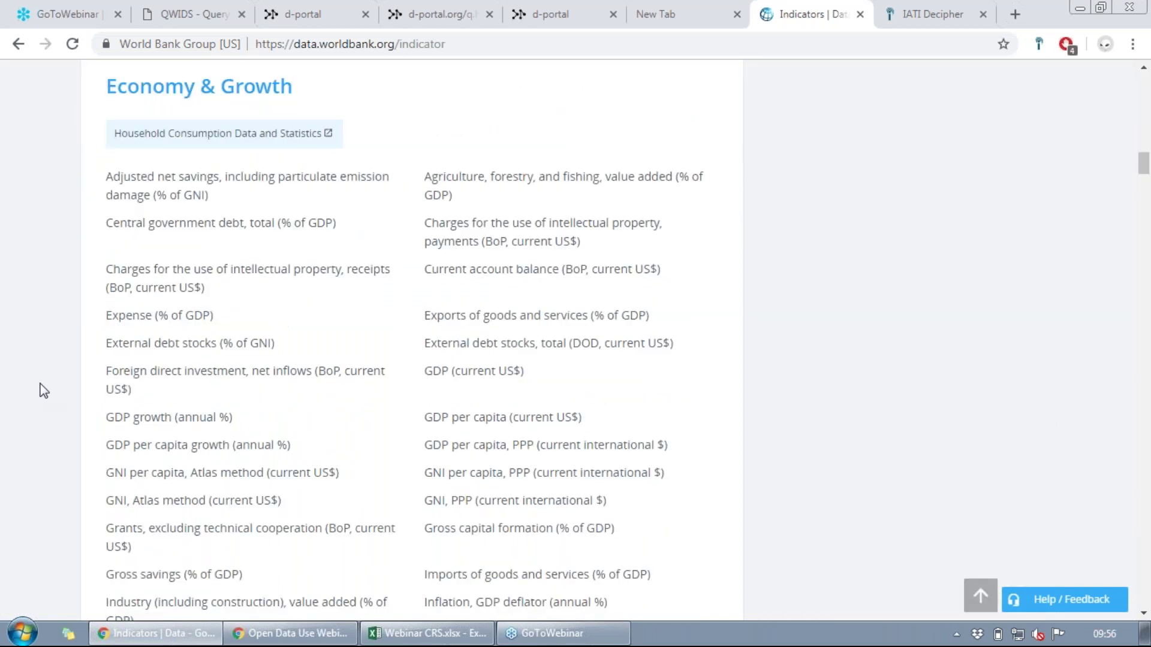
scroll(44, 391, "down", 10)
scroll(44, 391, "down", 5)
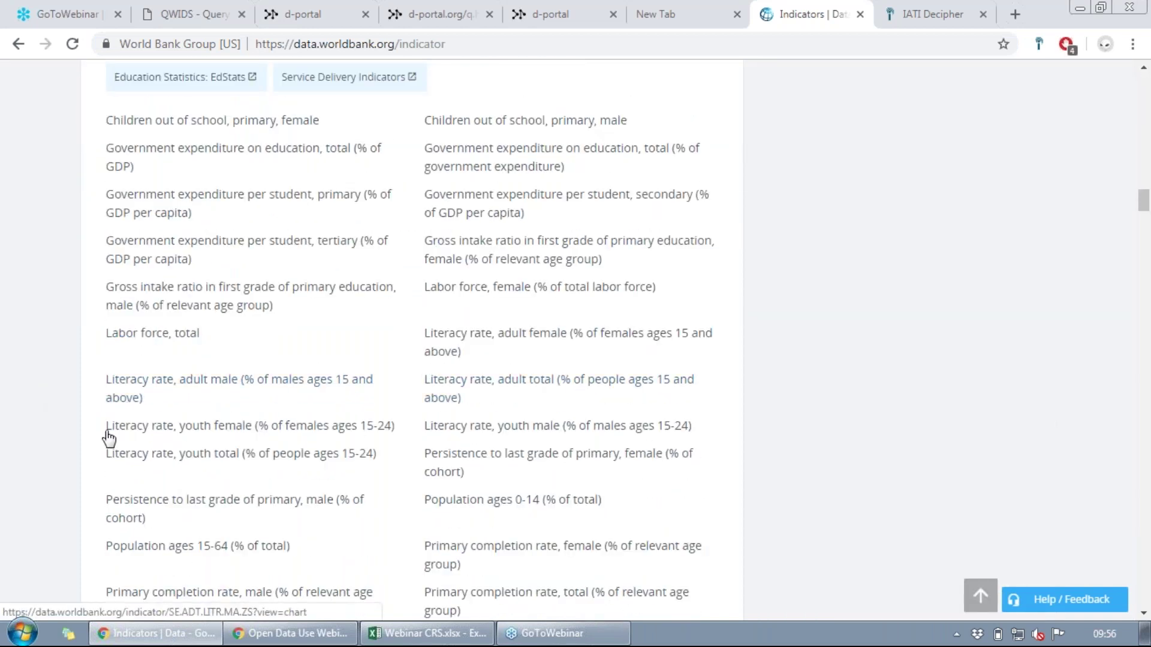
scroll(36, 281, "up", 3)
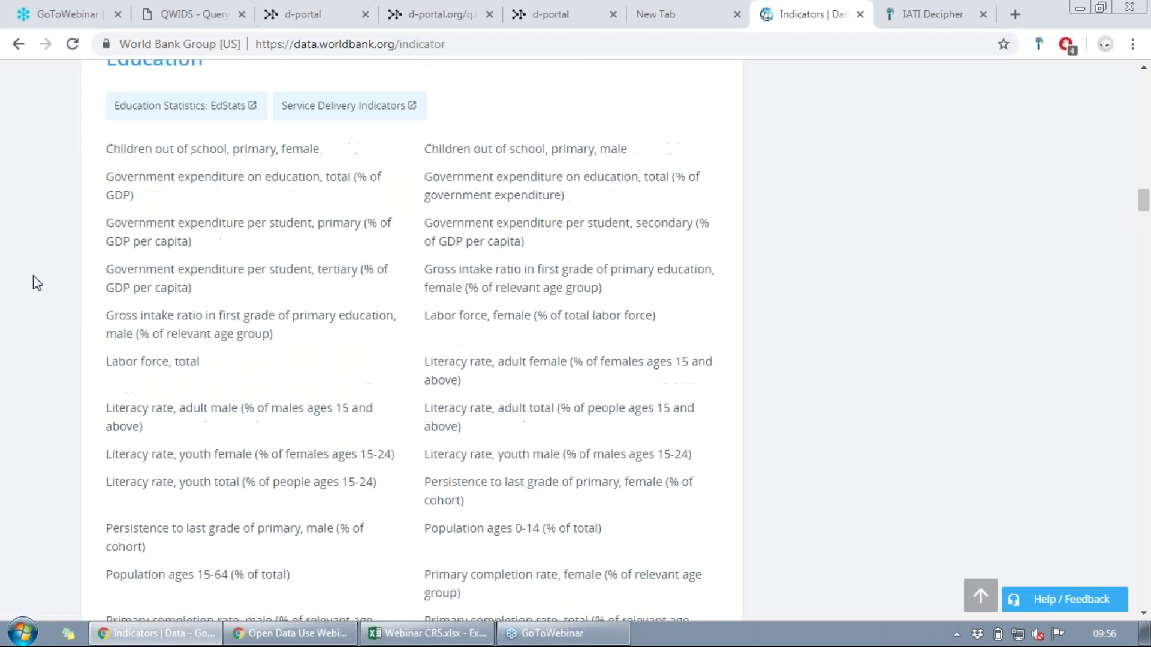
scroll(84, 351, "down", 12)
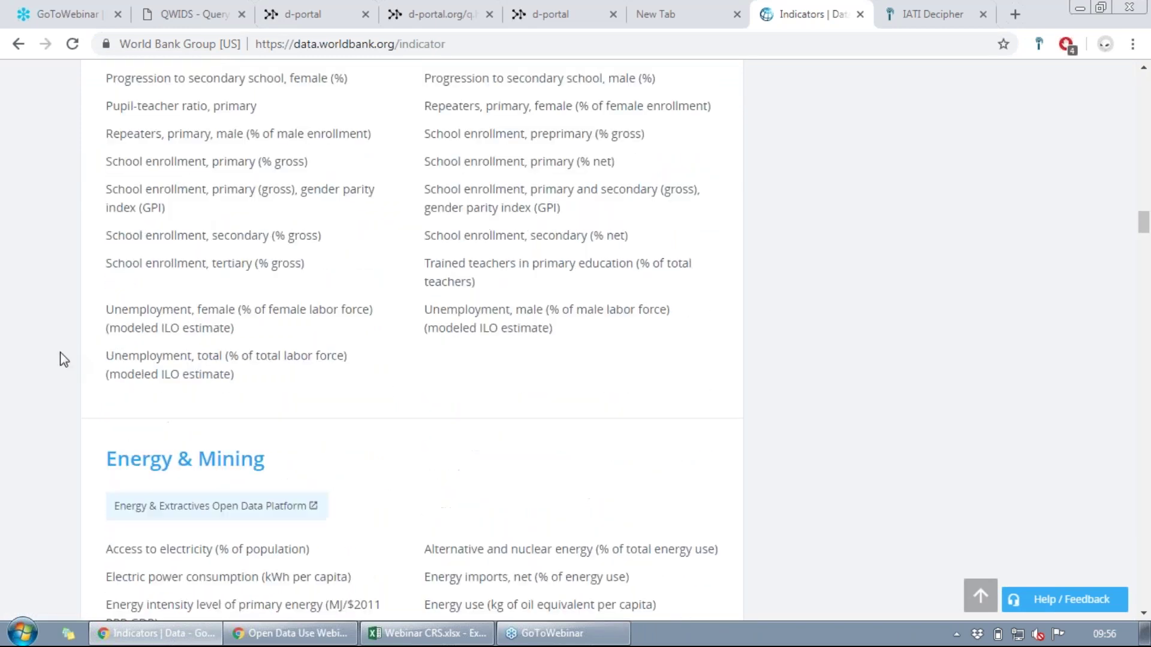
scroll(54, 360, "down", 3)
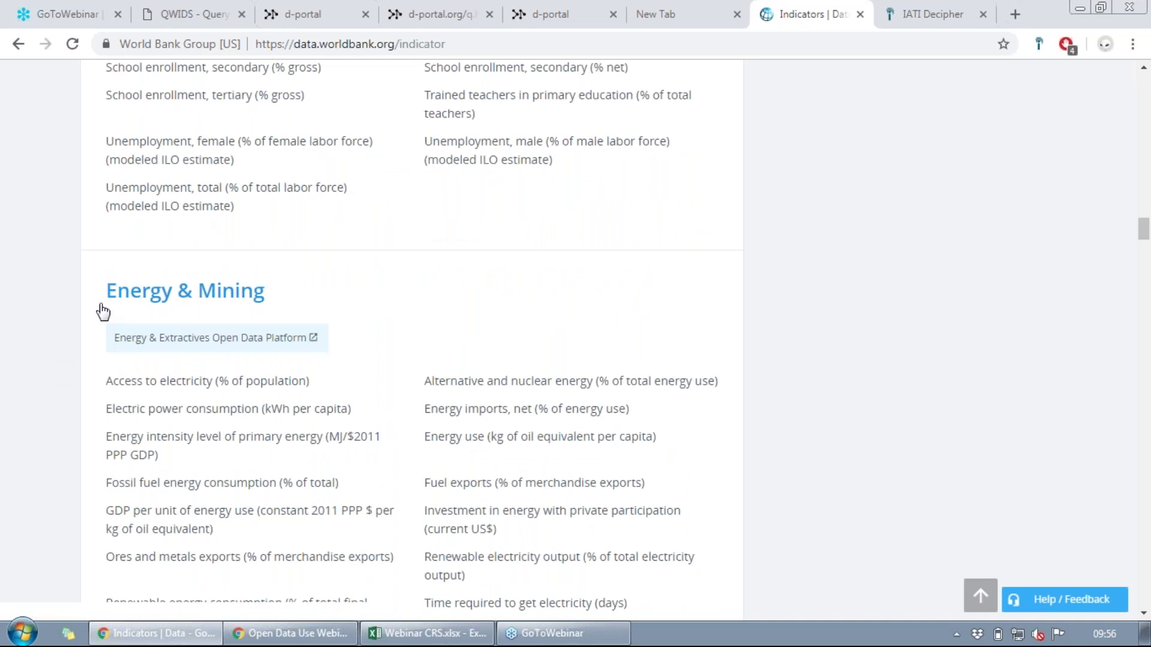
Return to the Aid Effectiveness section of the indicator listing and open the indicator Net ODA received (% of GNI)
scroll(73, 320, "up", 14)
scroll(72, 317, "up", 17)
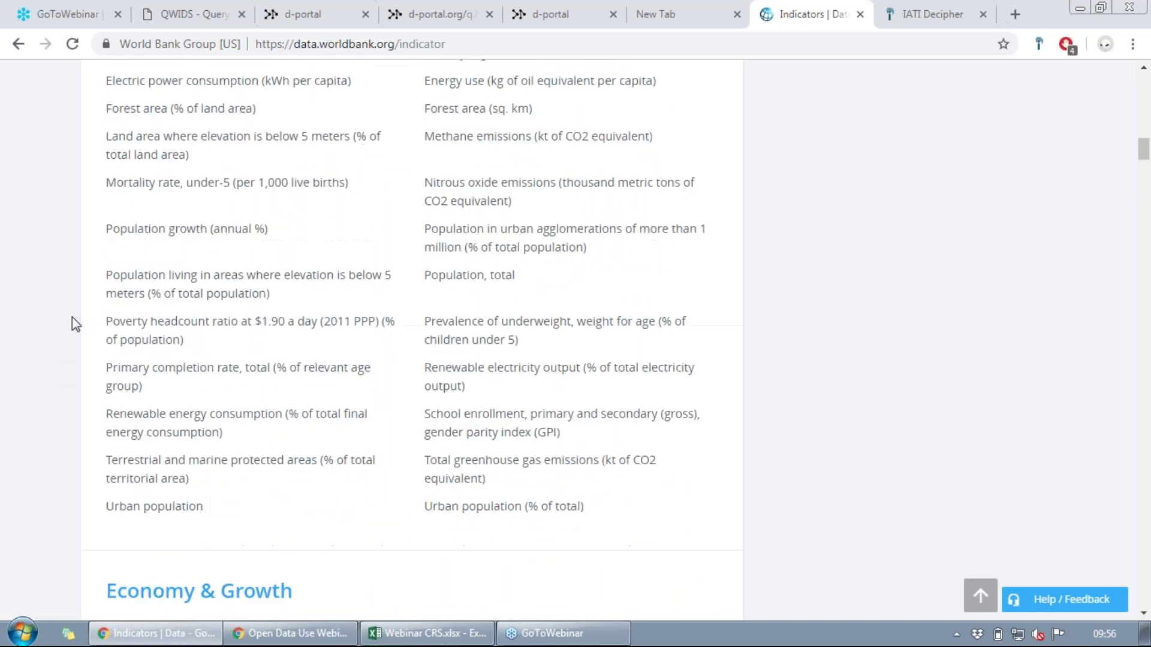
scroll(72, 318, "up", 15)
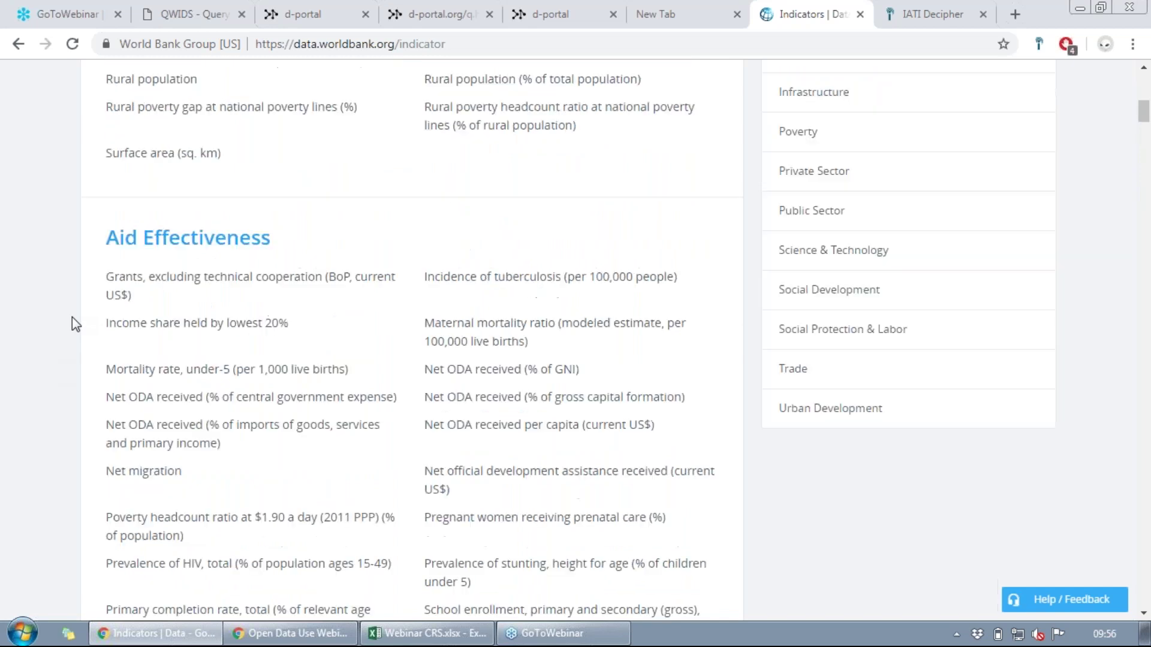
scroll(72, 317, "down", 2)
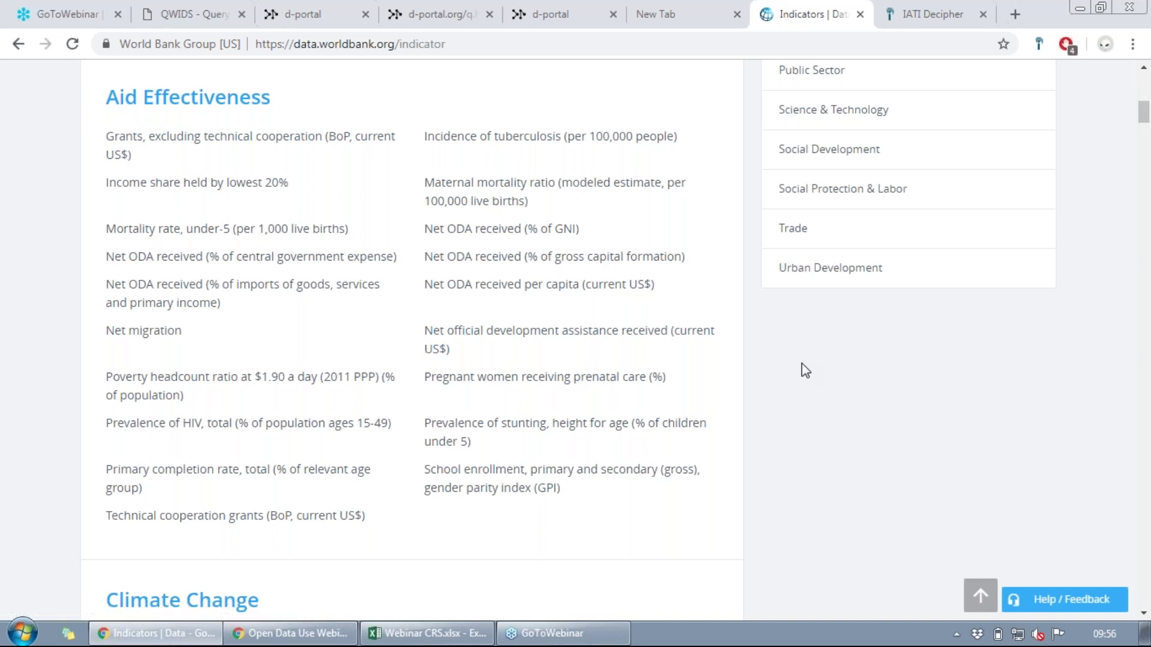
left_click(554, 235)
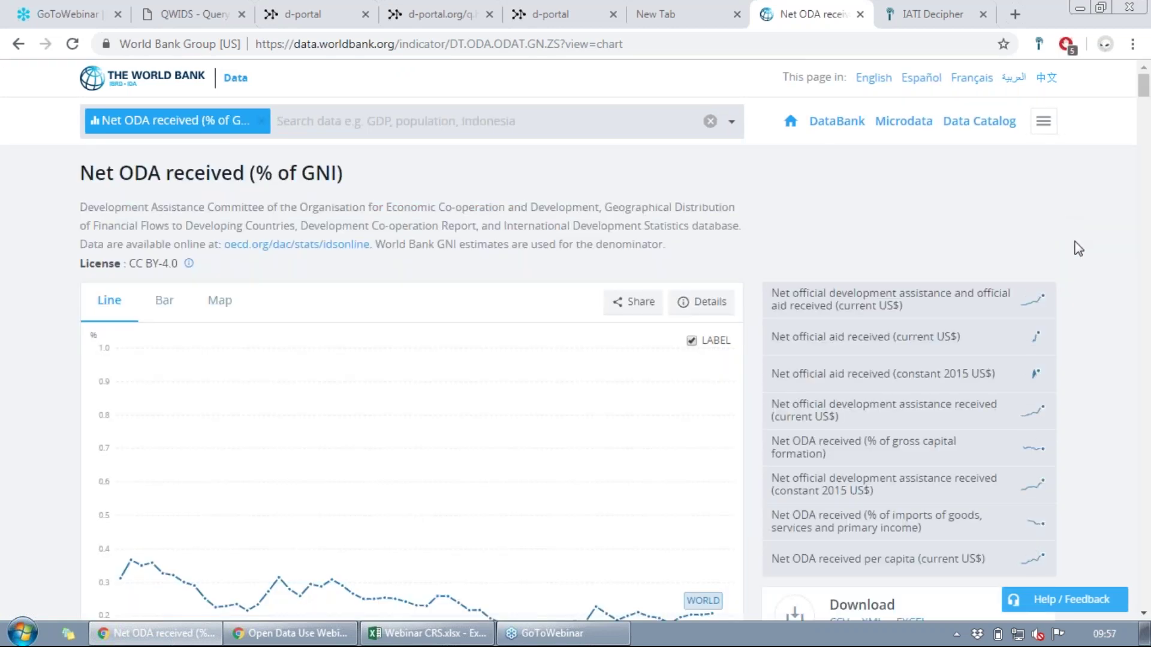
Sort the All Countries and Economies table by 2016 value, highest first, and review the leading recipients
scroll(1079, 249, "down", 1)
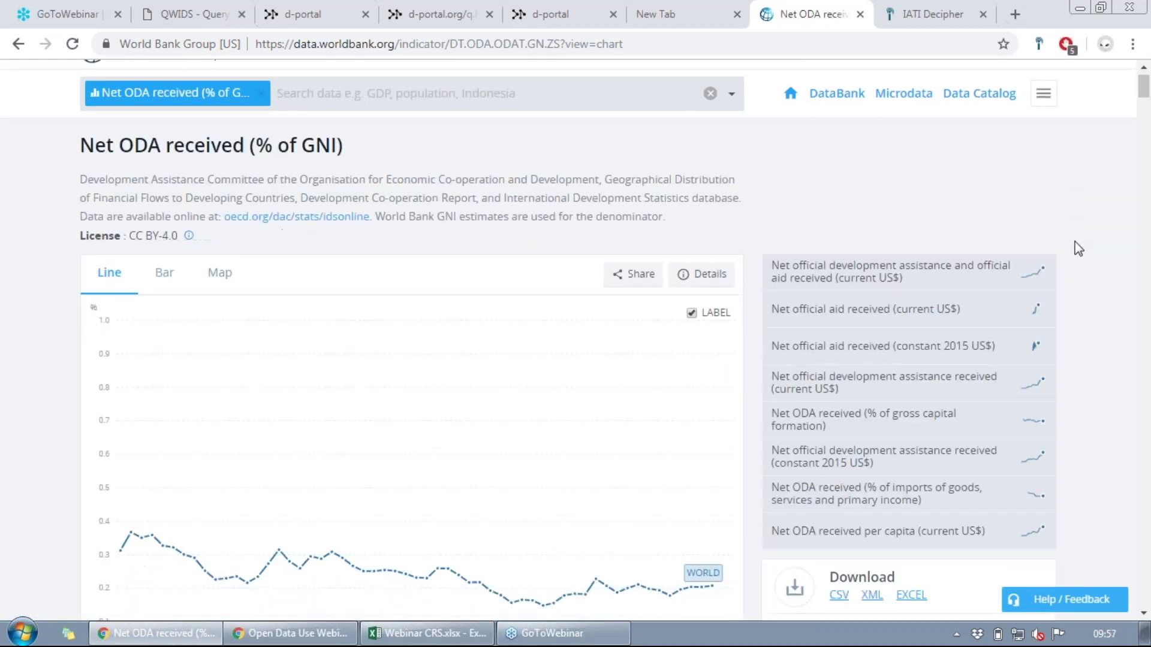
scroll(1078, 249, "down", 3)
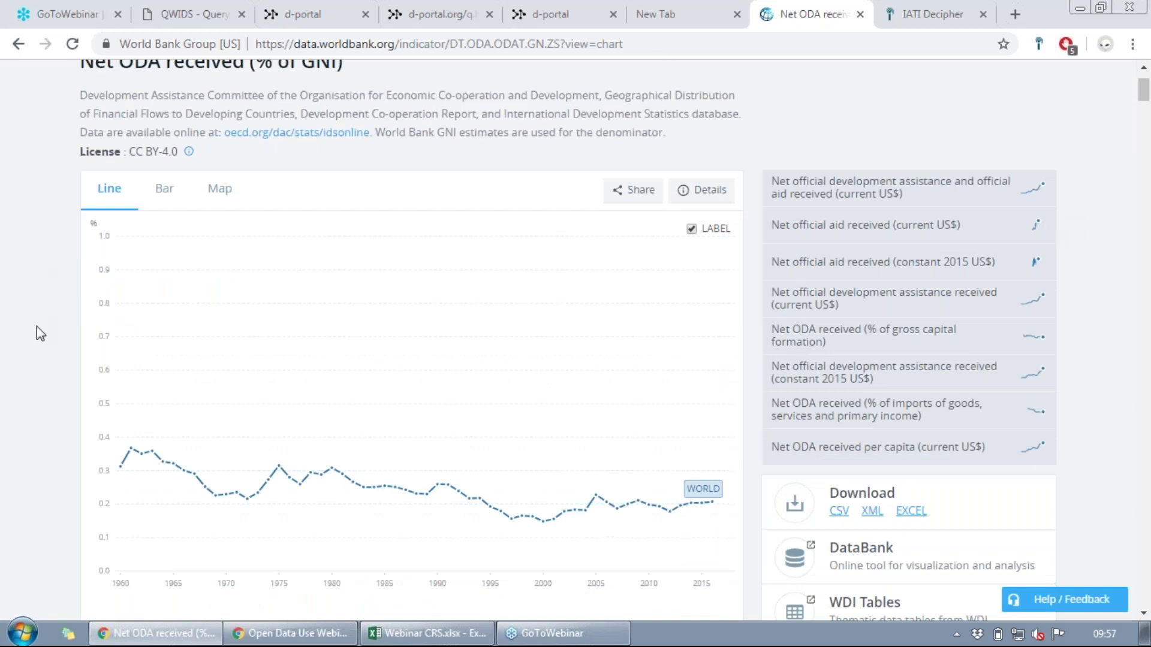
scroll(37, 326, "down", 1)
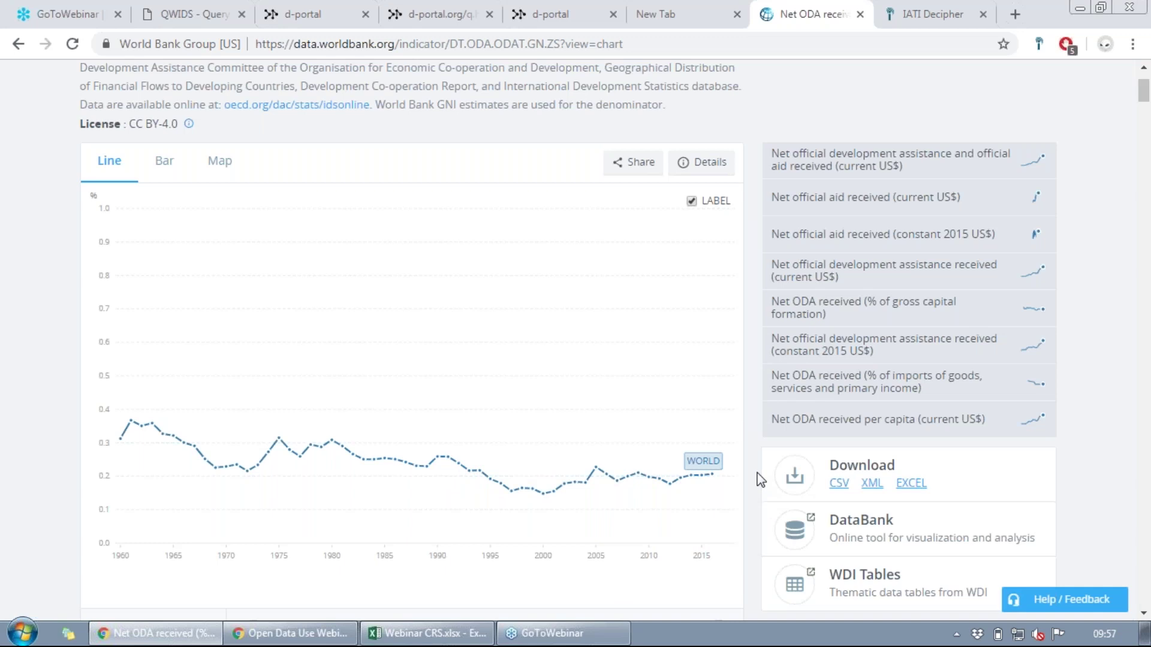
scroll(760, 479, "down", 6)
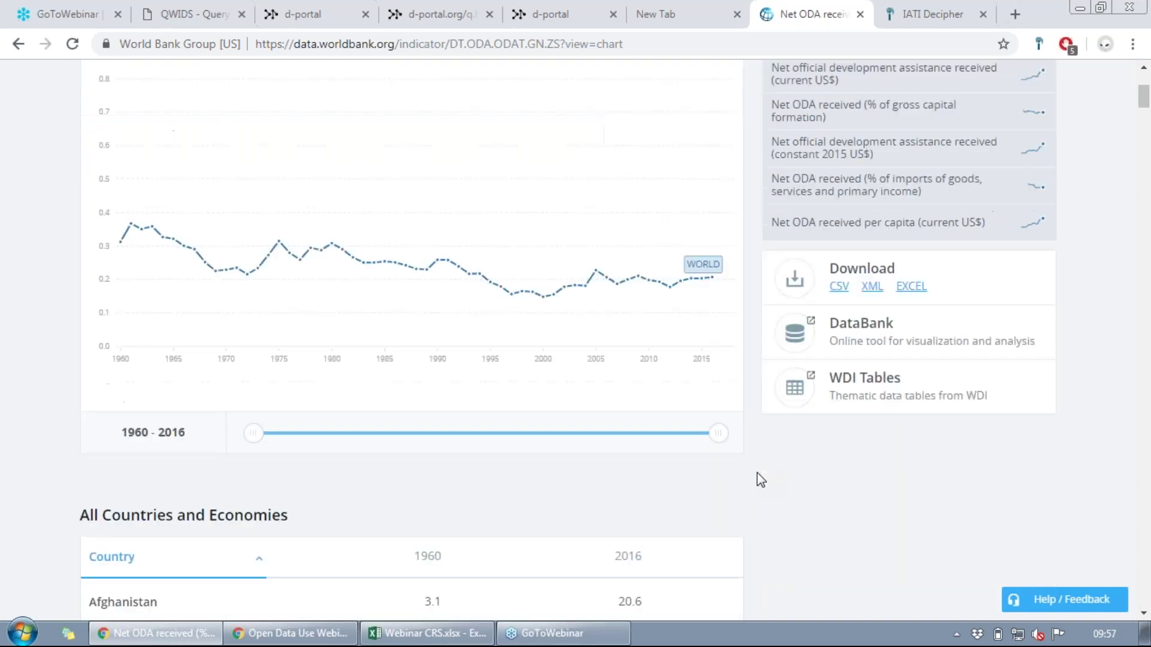
scroll(760, 479, "down", 2)
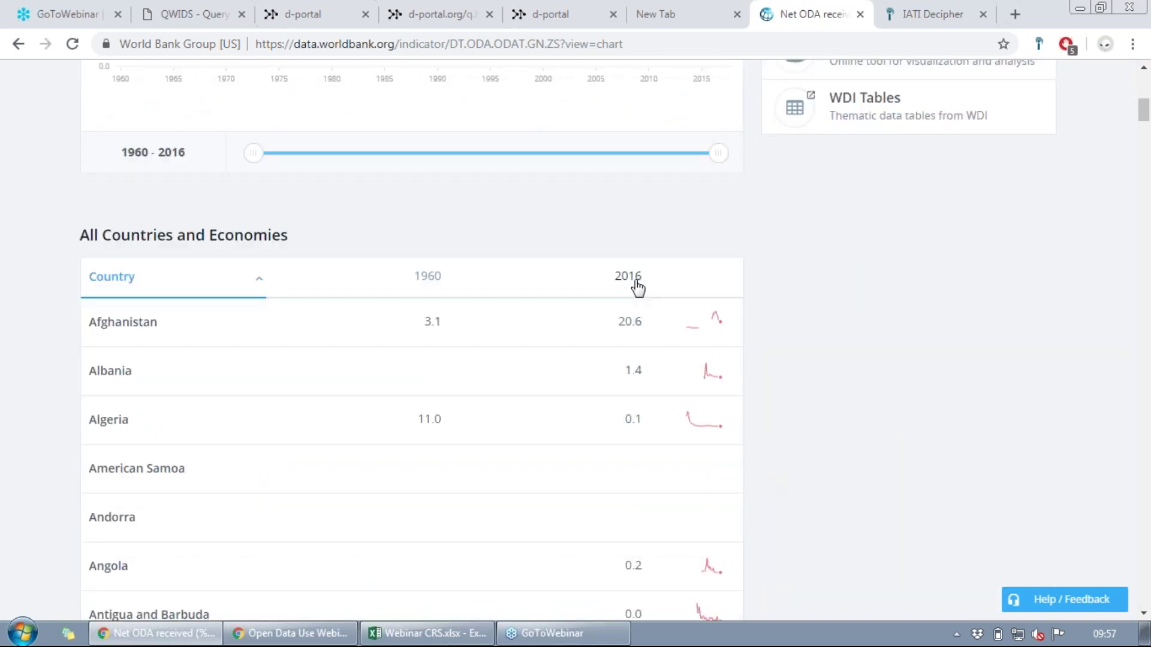
left_click(637, 286)
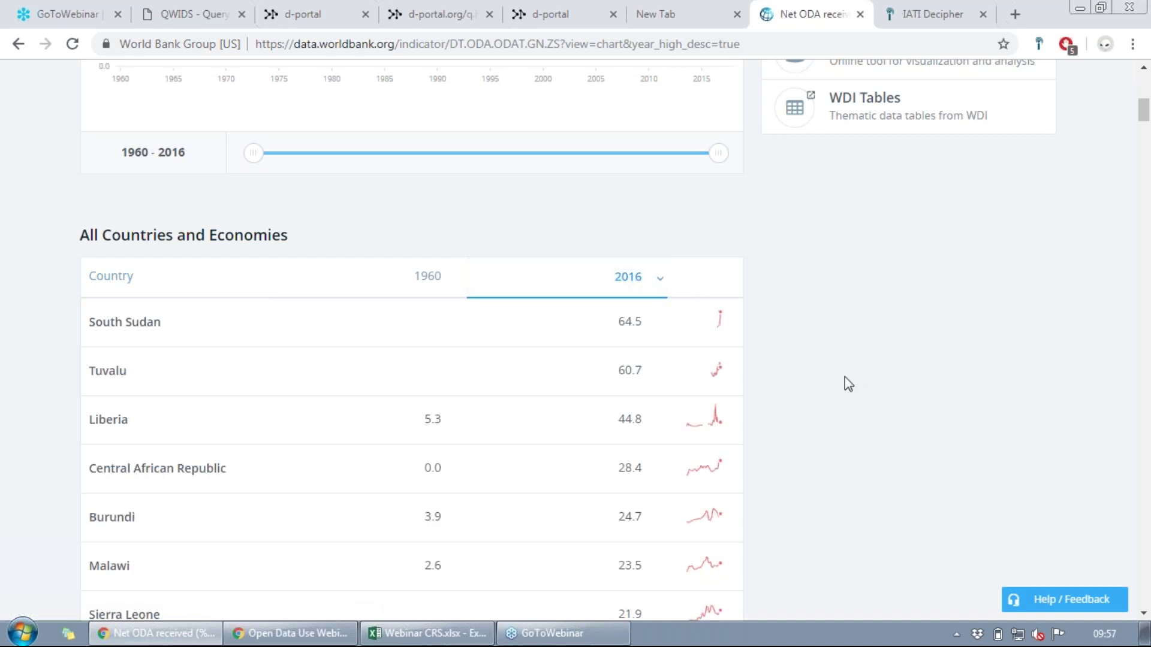
scroll(844, 377, "down", 5)
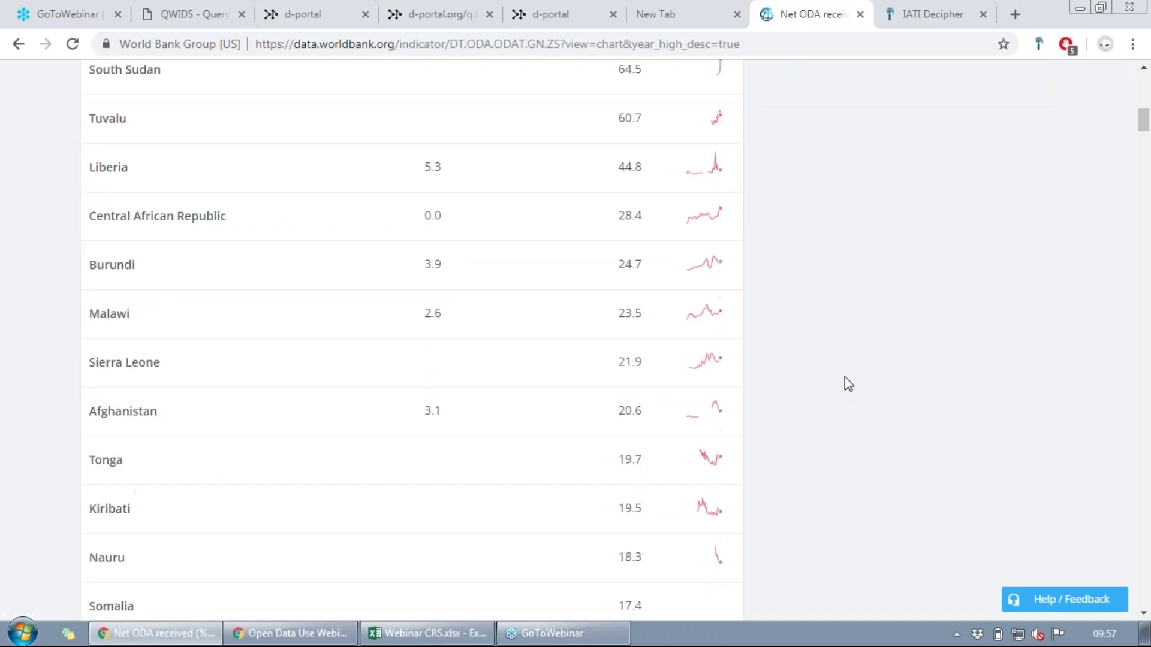
scroll(844, 376, "up", 5)
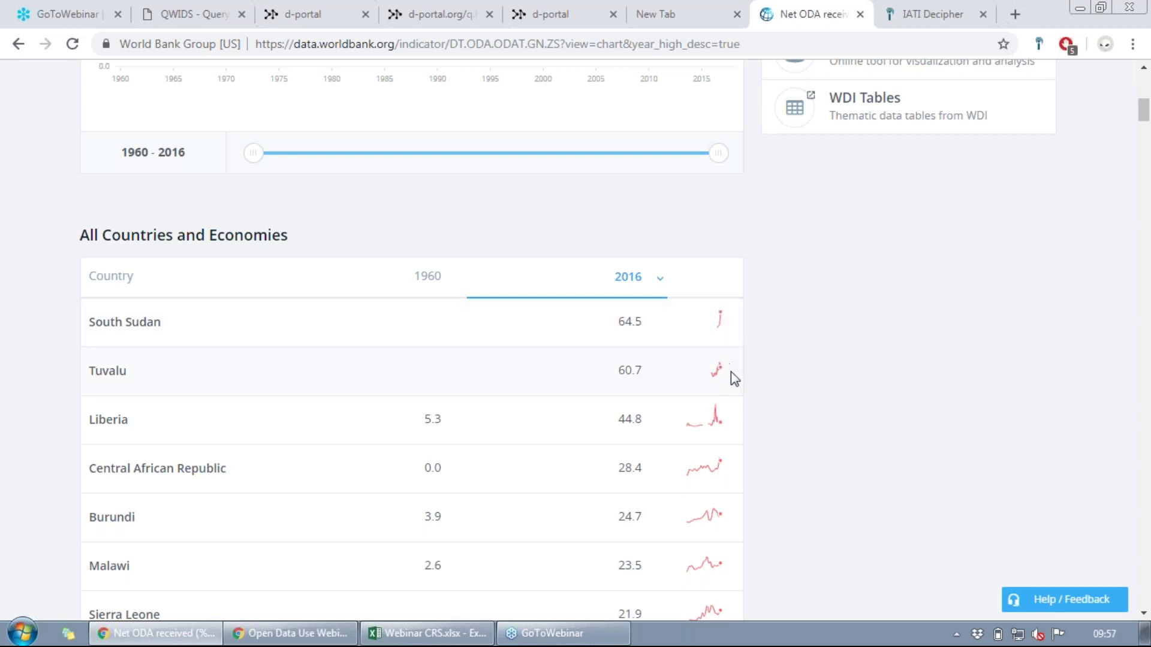
Find "ghana" on the page and open Ghana's Net ODA received (% of GNI) chart from the country table
scroll(732, 374, "down", 6)
scroll(731, 373, "down", 4)
key("ctrl+f")
type("ghana")
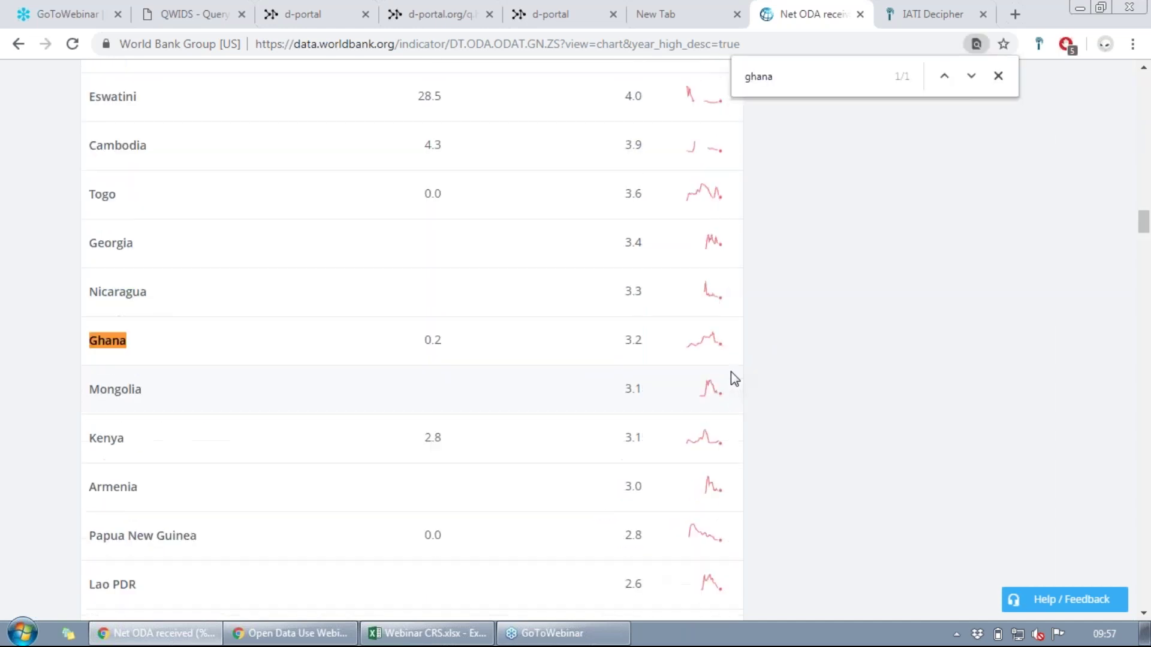
left_click(128, 353)
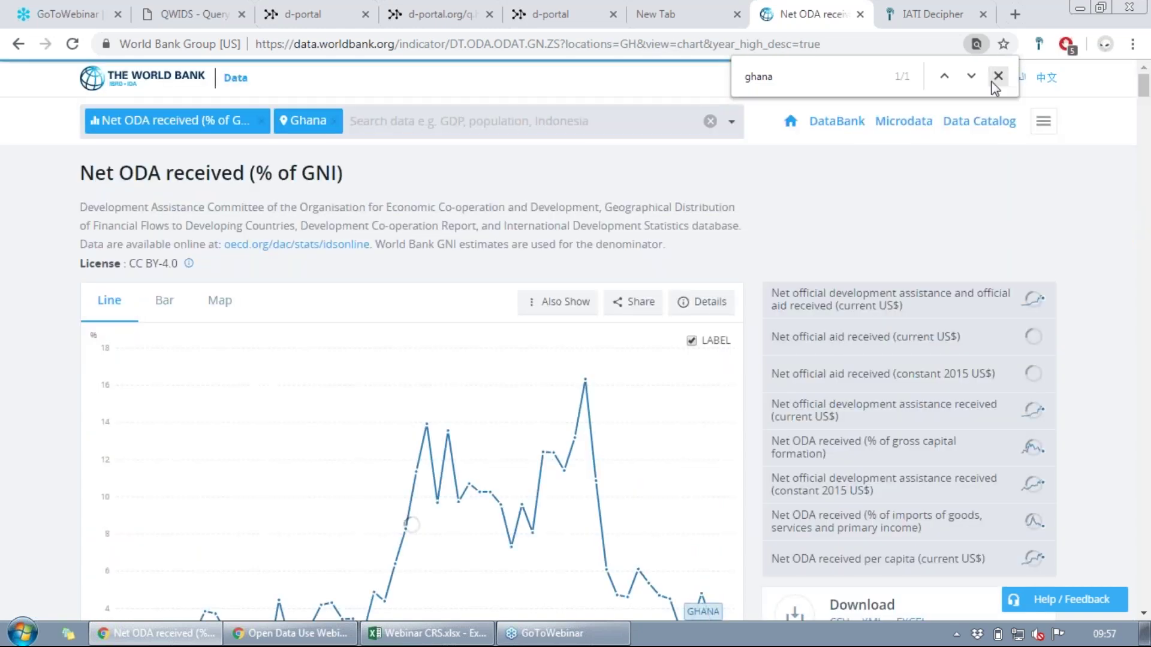
left_click(997, 77)
Examine Ghana's ODA line chart, including its 2016 point and 2004 peak, along with the country tables and indicator description
scroll(1095, 259, "down", 3)
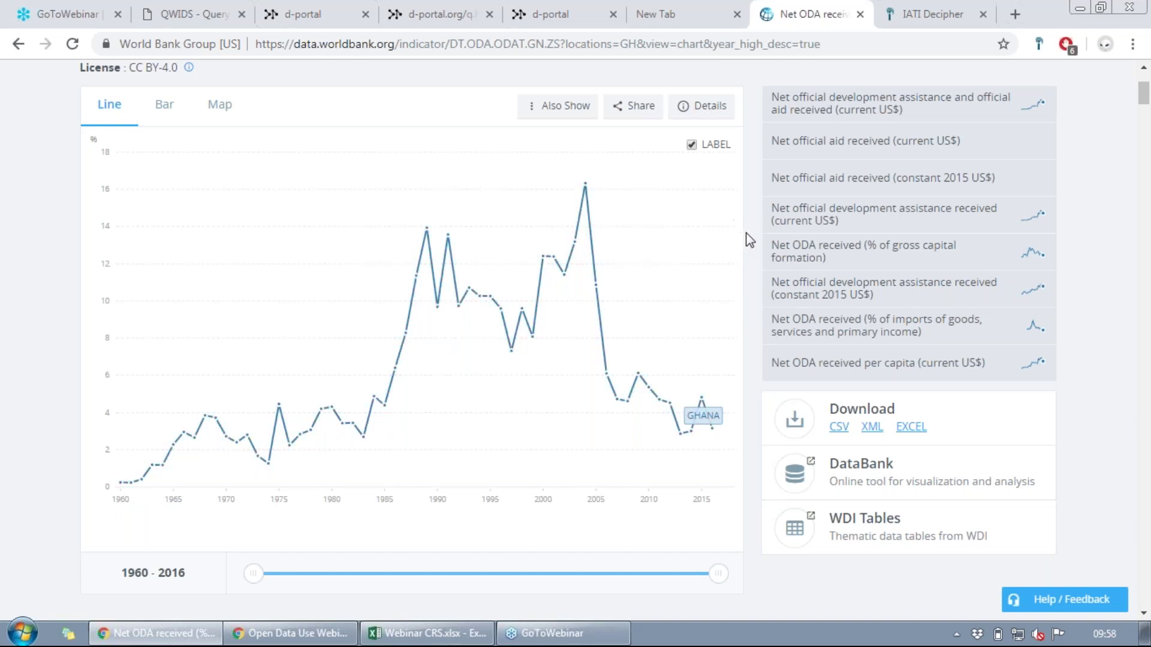
scroll(749, 240, "up", 1)
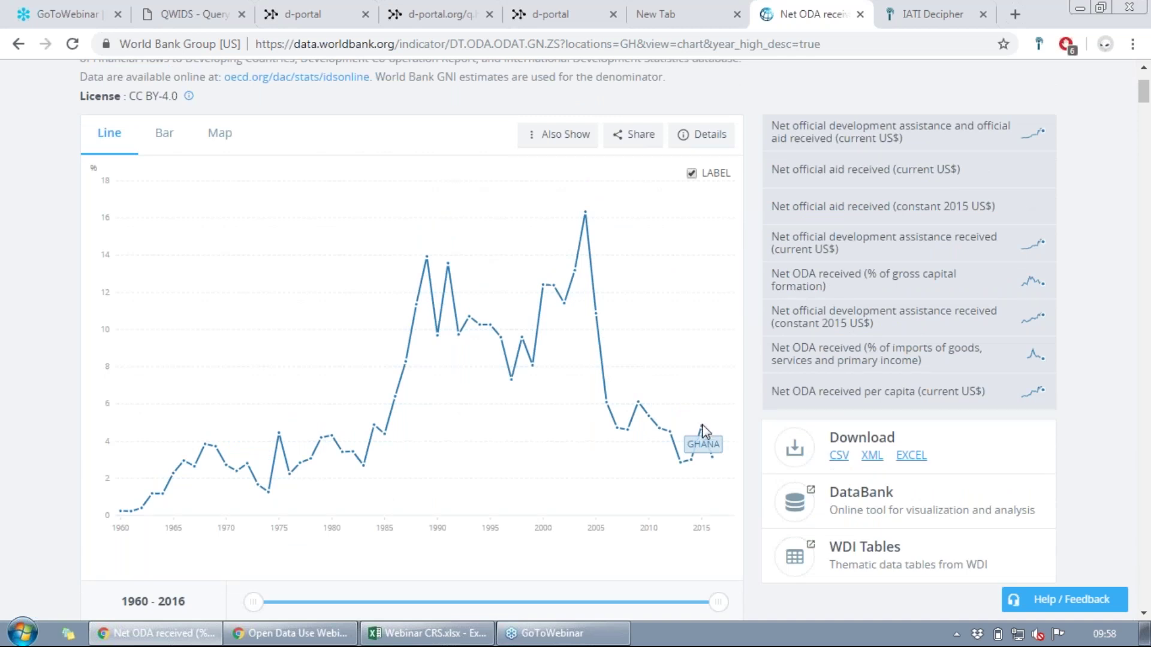
mouse_move(708, 450)
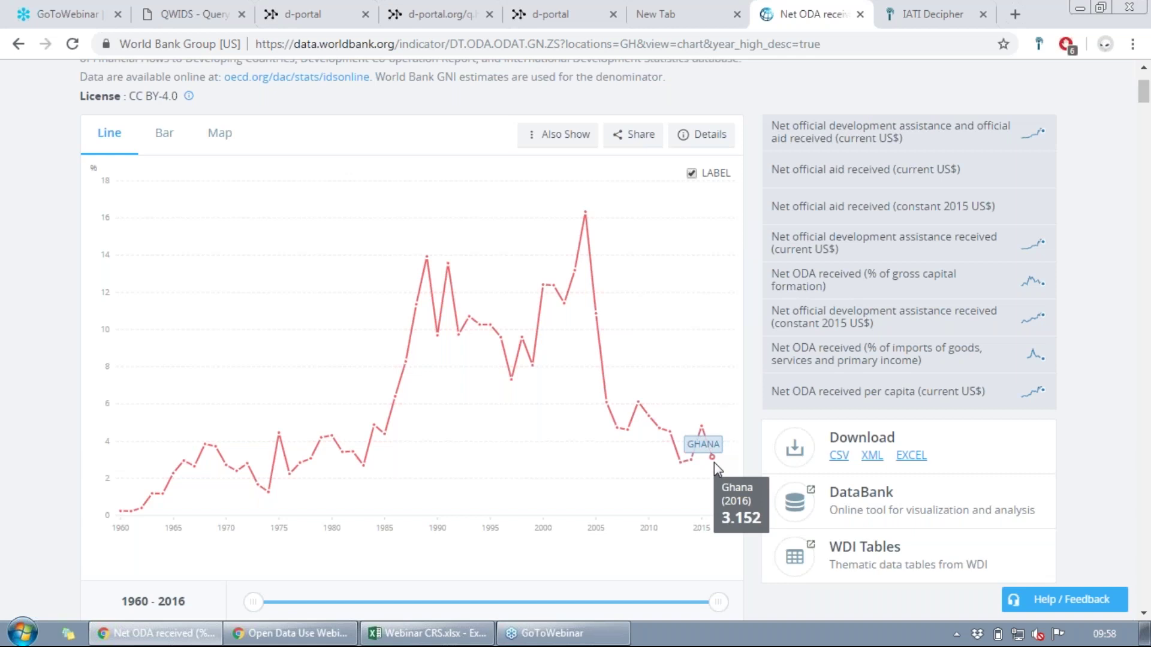
mouse_move(595, 218)
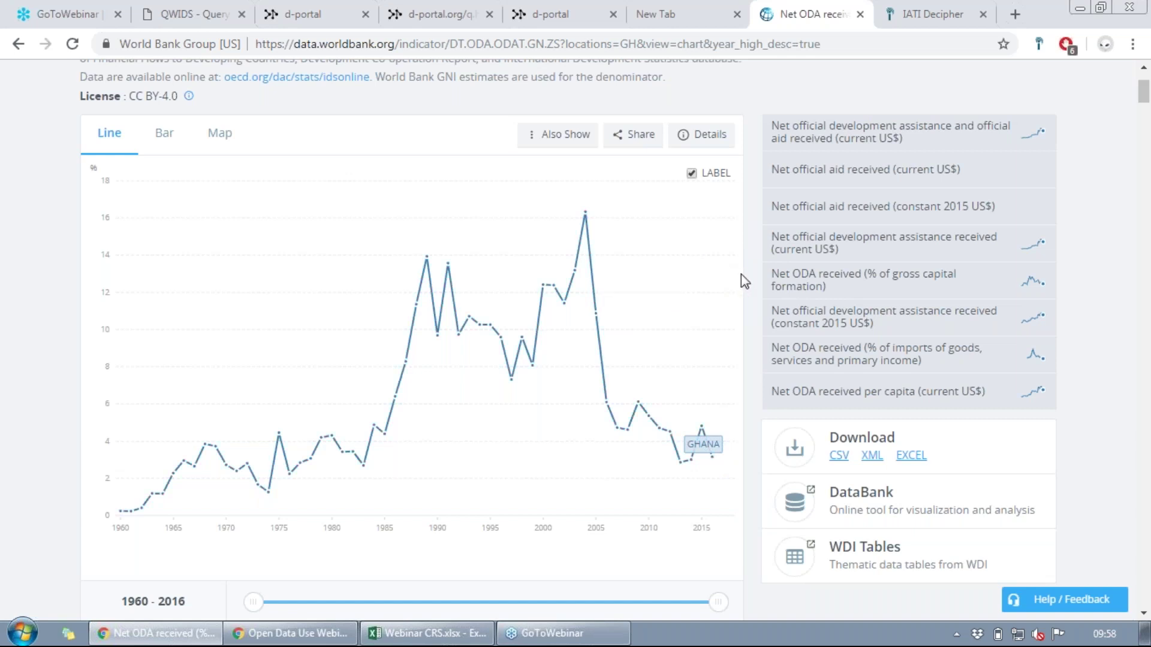
scroll(741, 274, "down", 8)
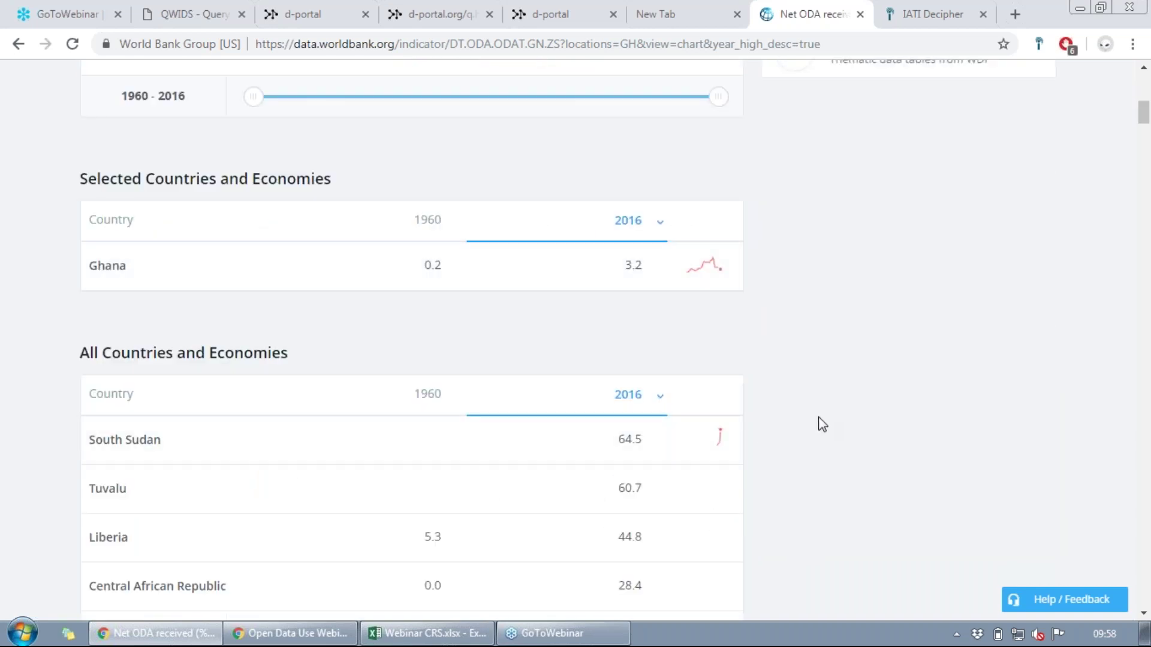
scroll(848, 437, "down", 2)
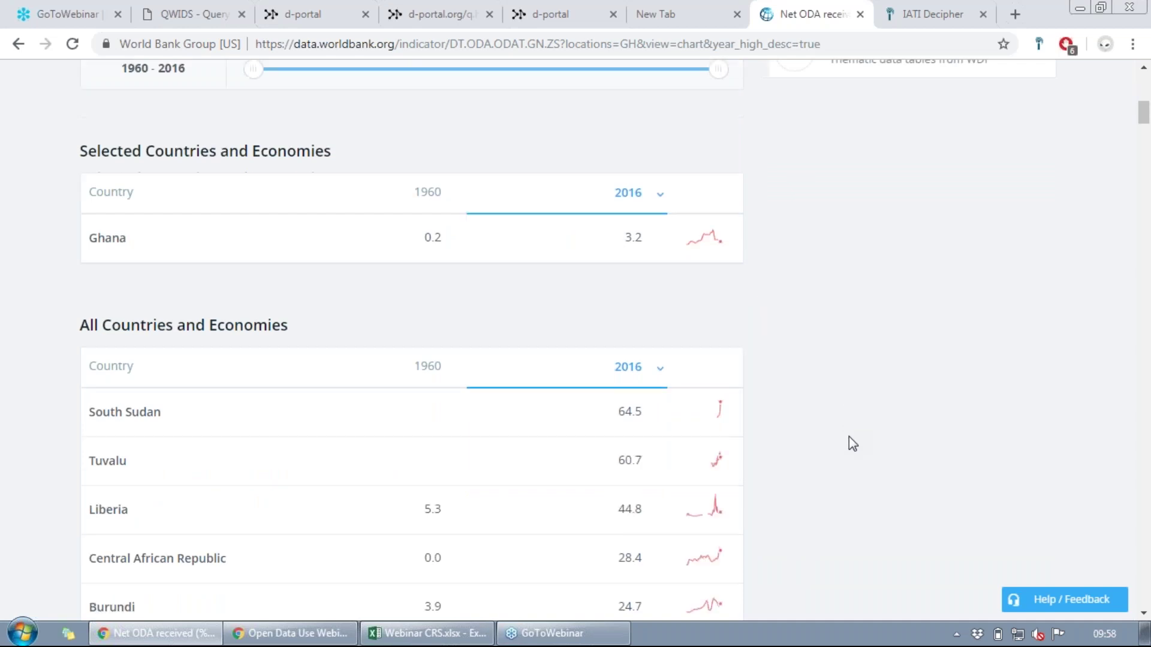
scroll(848, 437, "up", 10)
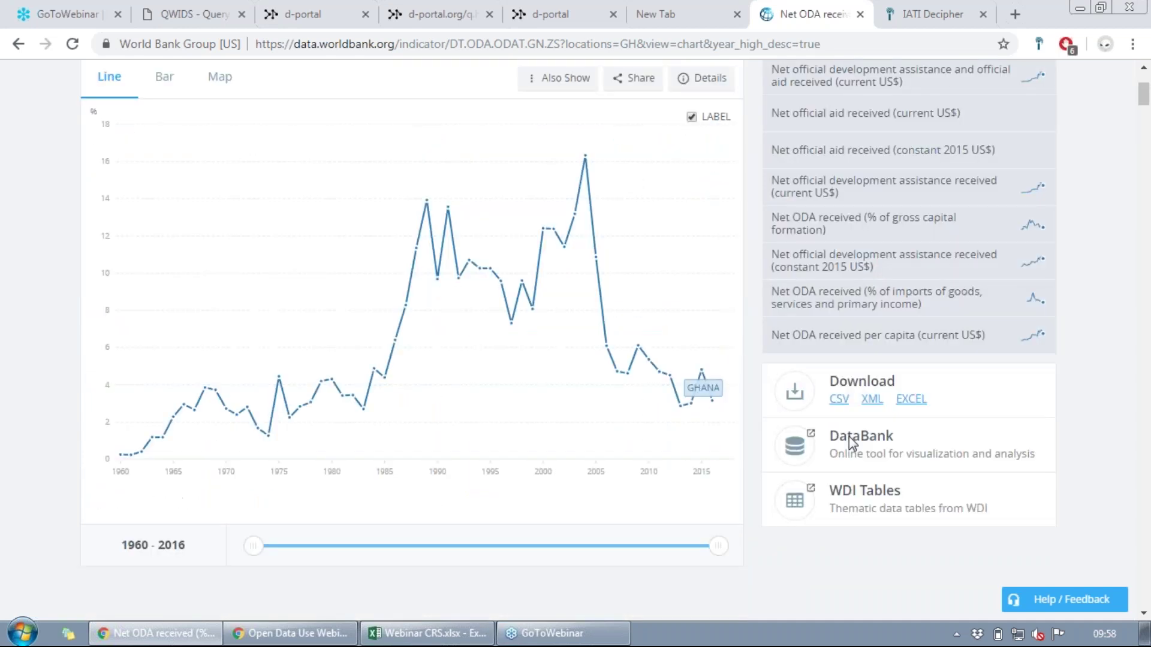
scroll(849, 436, "up", 2)
scroll(760, 423, "up", 1)
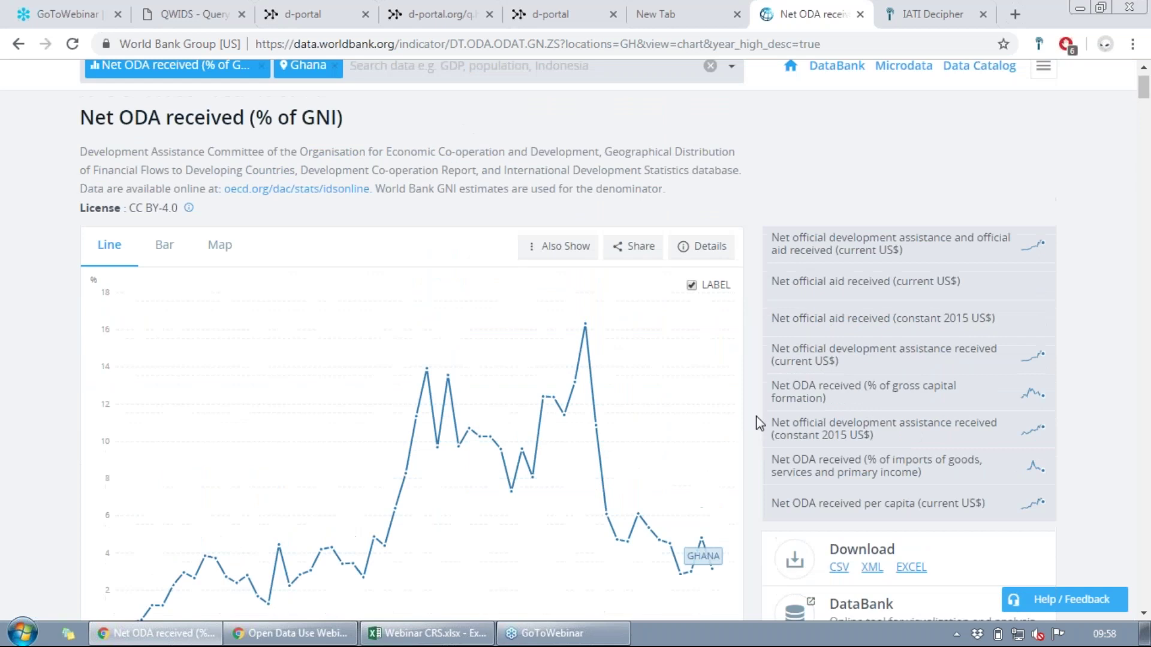
scroll(756, 419, "up", 1)
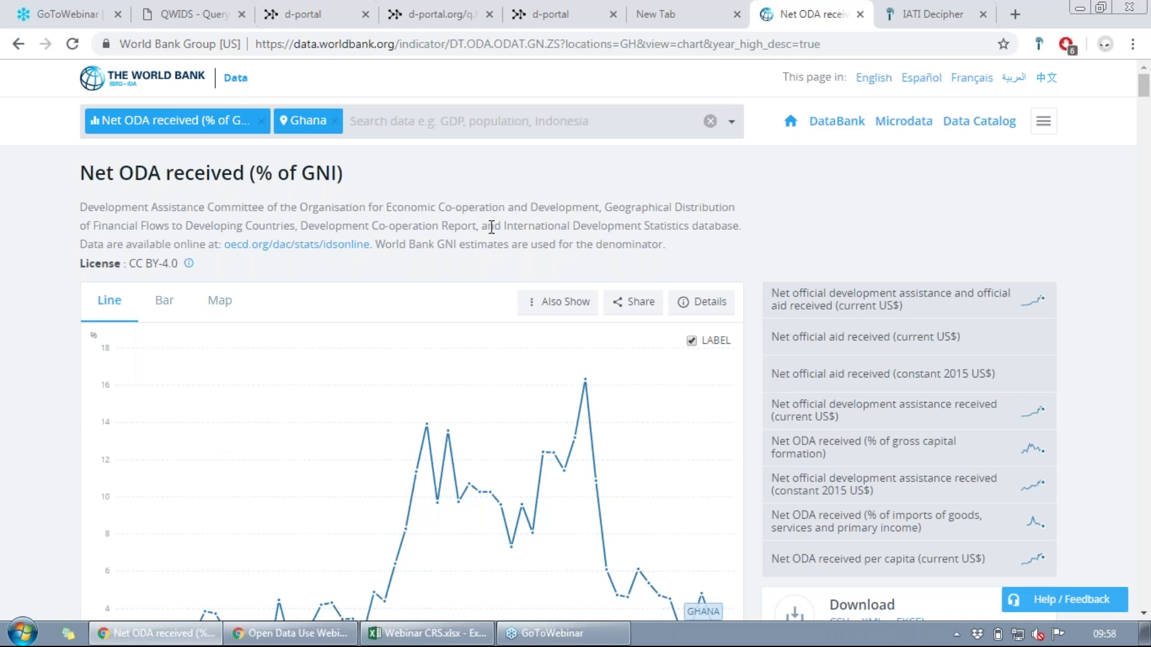
Add South Sudan from the country table to the Ghana chart and compare the two countries' ODA trends
scroll(492, 226, "down", 14)
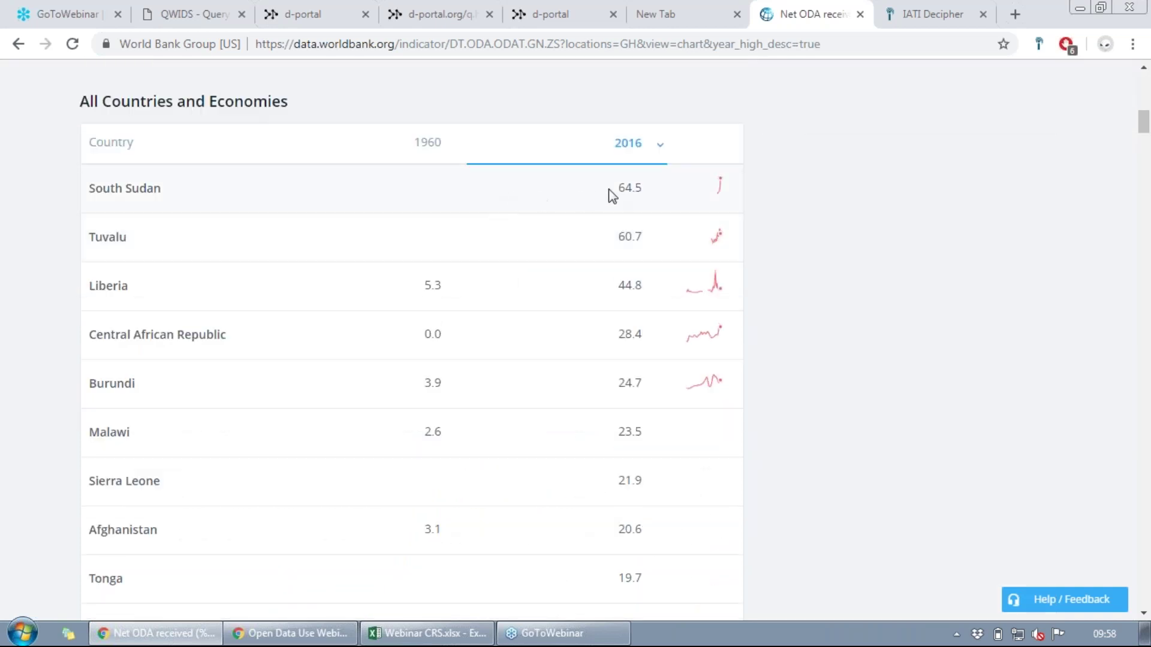
left_click(139, 187)
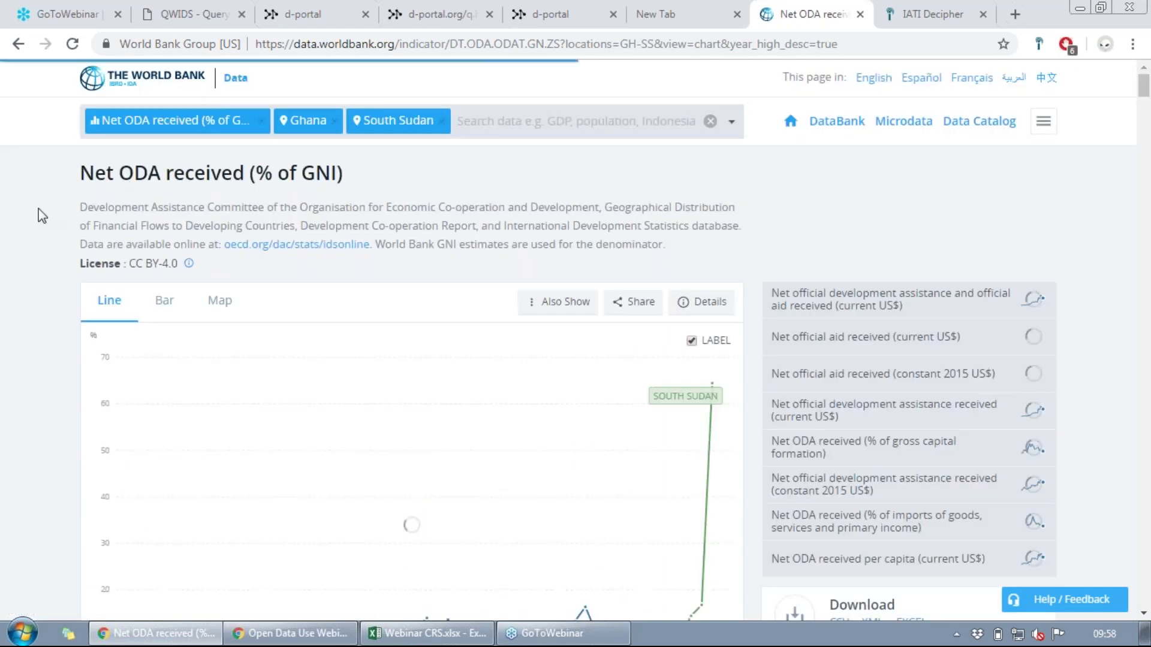
scroll(38, 209, "down", 3)
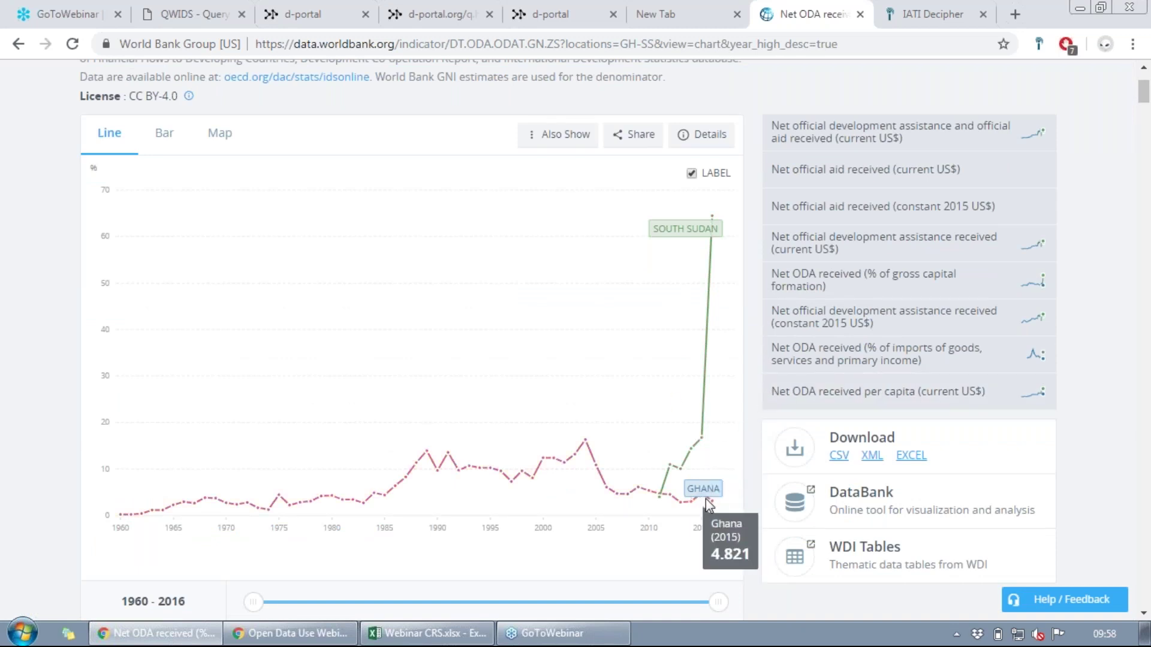
mouse_move(732, 249)
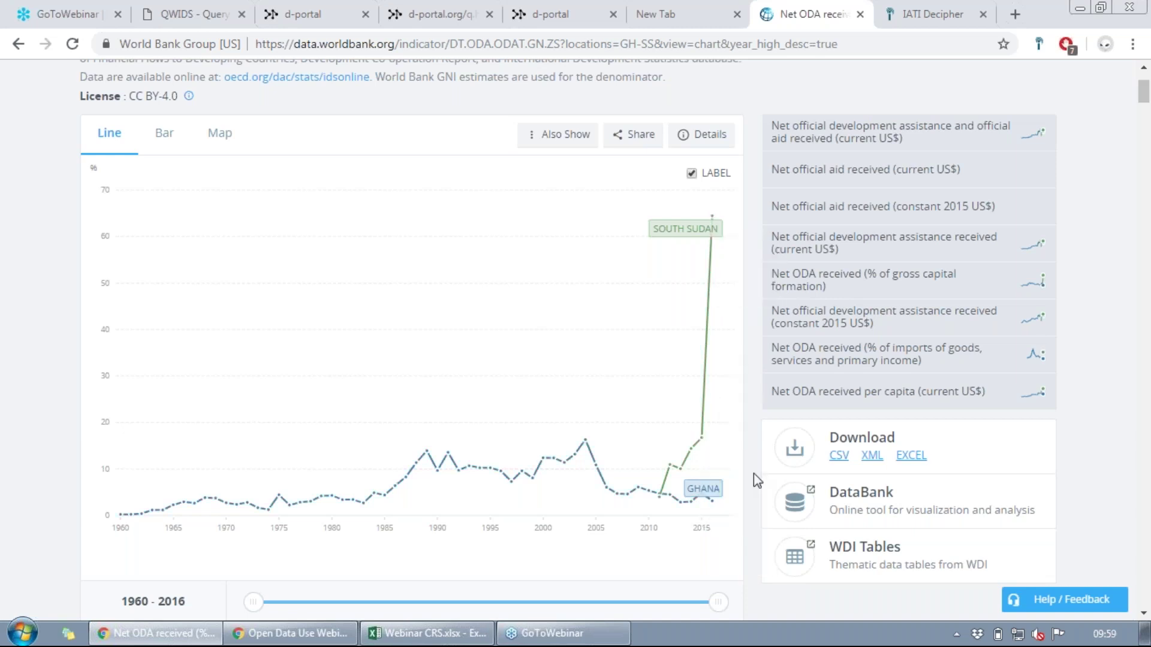
mouse_move(660, 500)
scroll(757, 422, "up", 1)
scroll(757, 422, "up", 2)
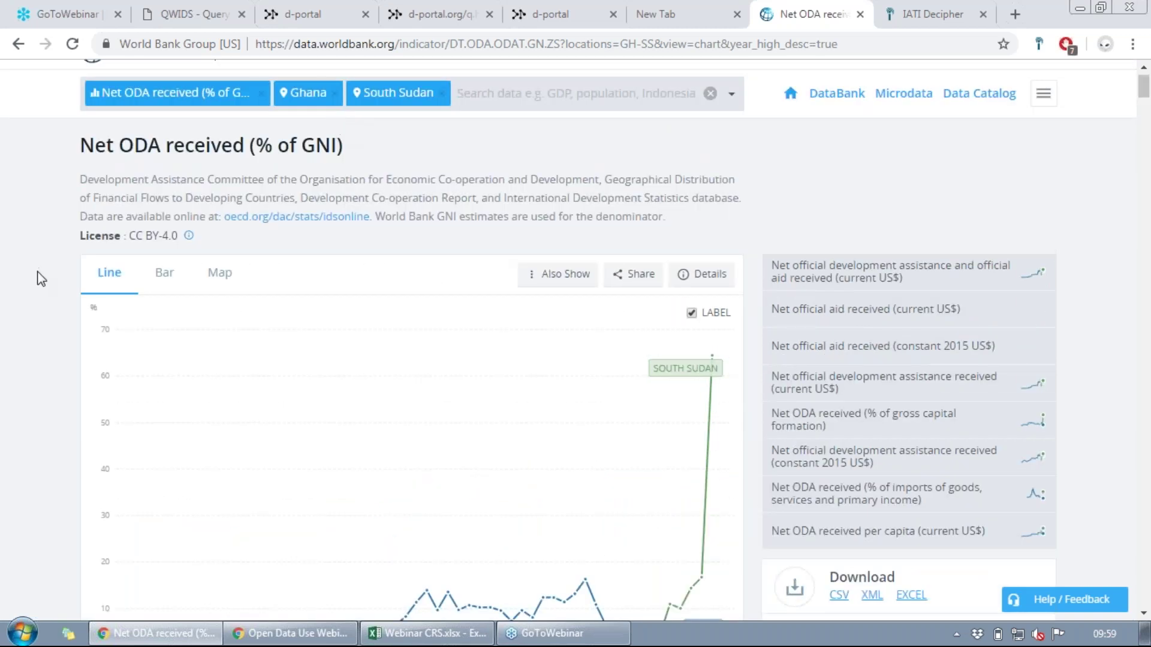
scroll(40, 279, "down", 1)
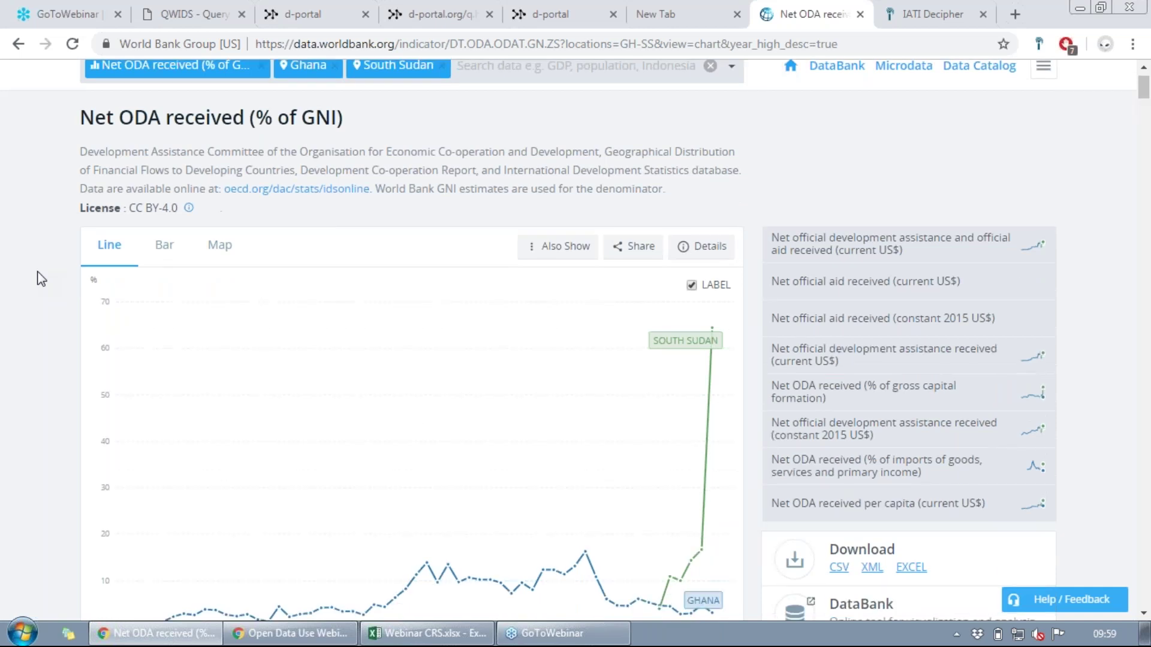
scroll(41, 279, "down", 2)
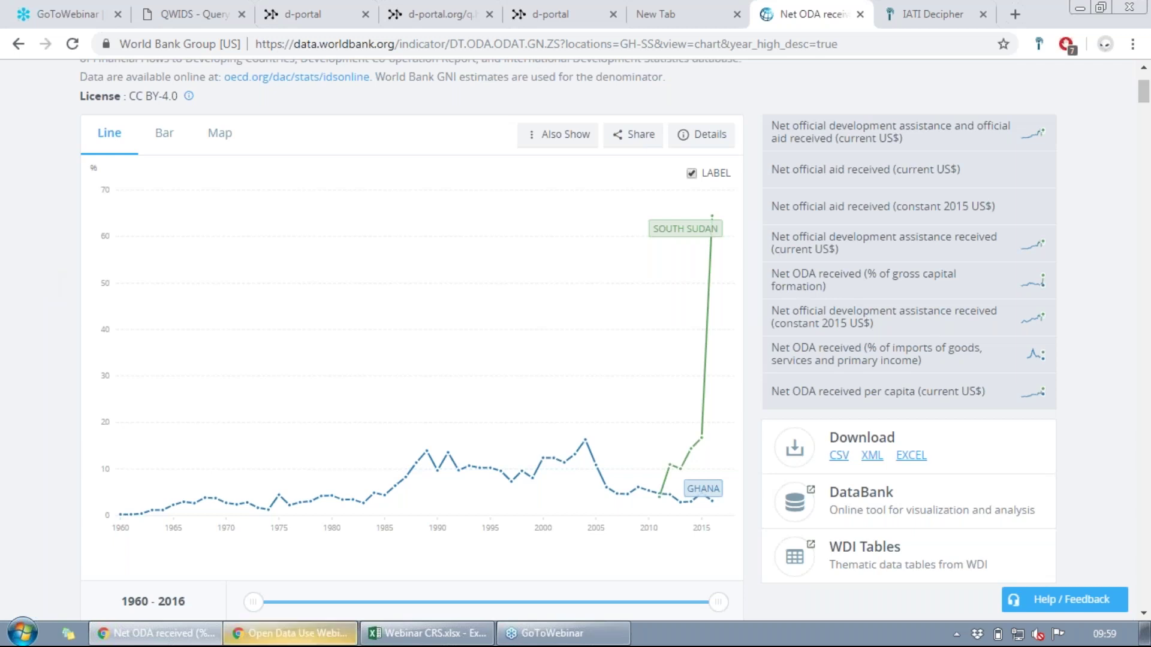
Switch to the Open Data Use Webinar Slides, present from the World Bank Open Data slide and advance to "Conclusion"
mouse_move(291, 633)
left_click(219, 600)
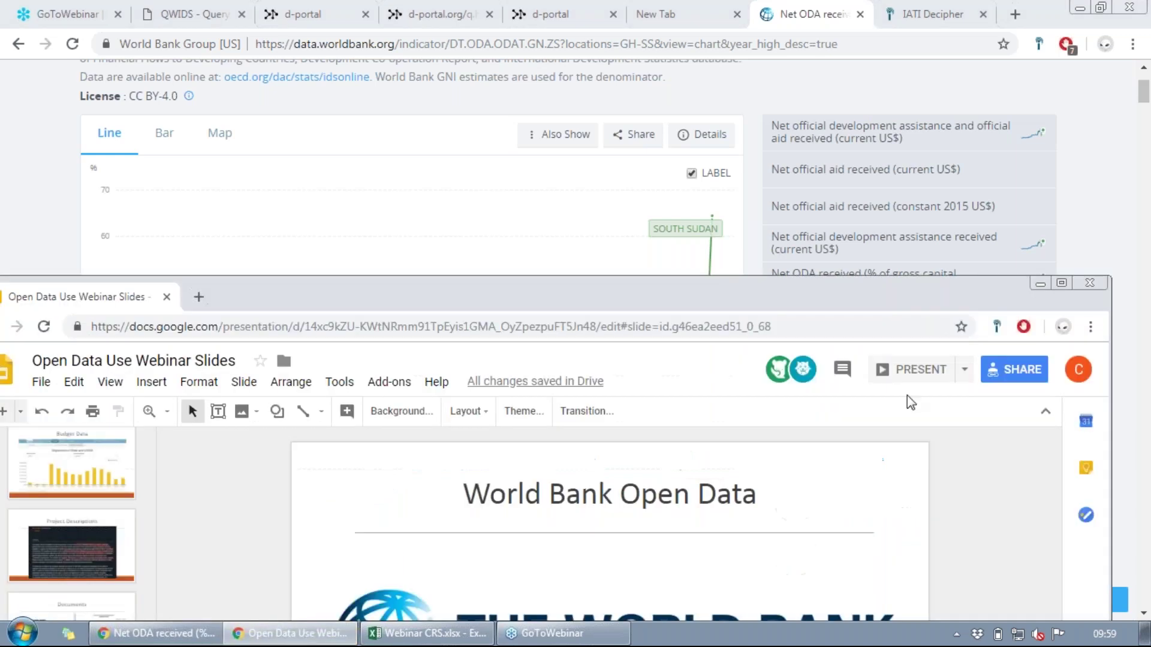
left_click(912, 378)
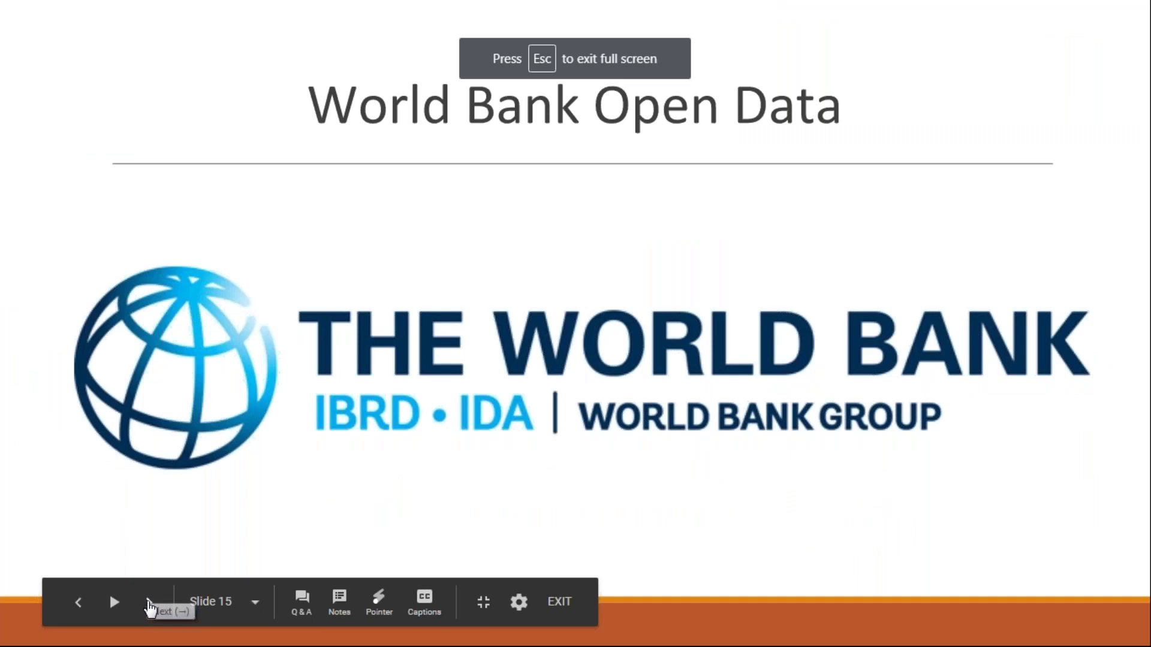
left_click(149, 602)
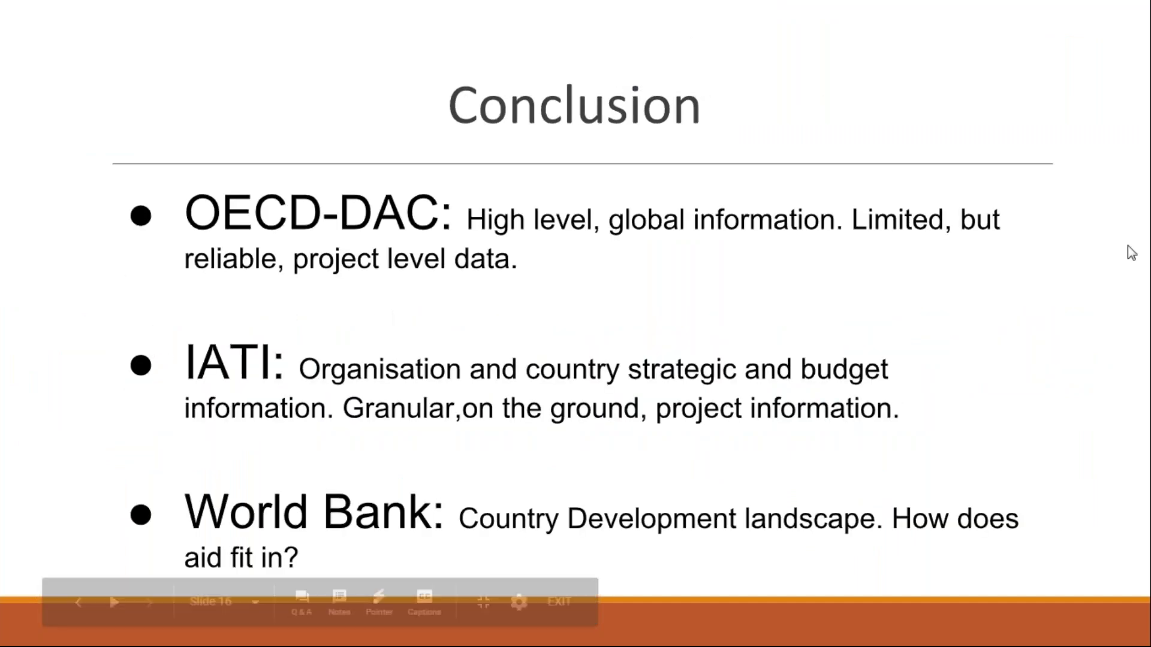